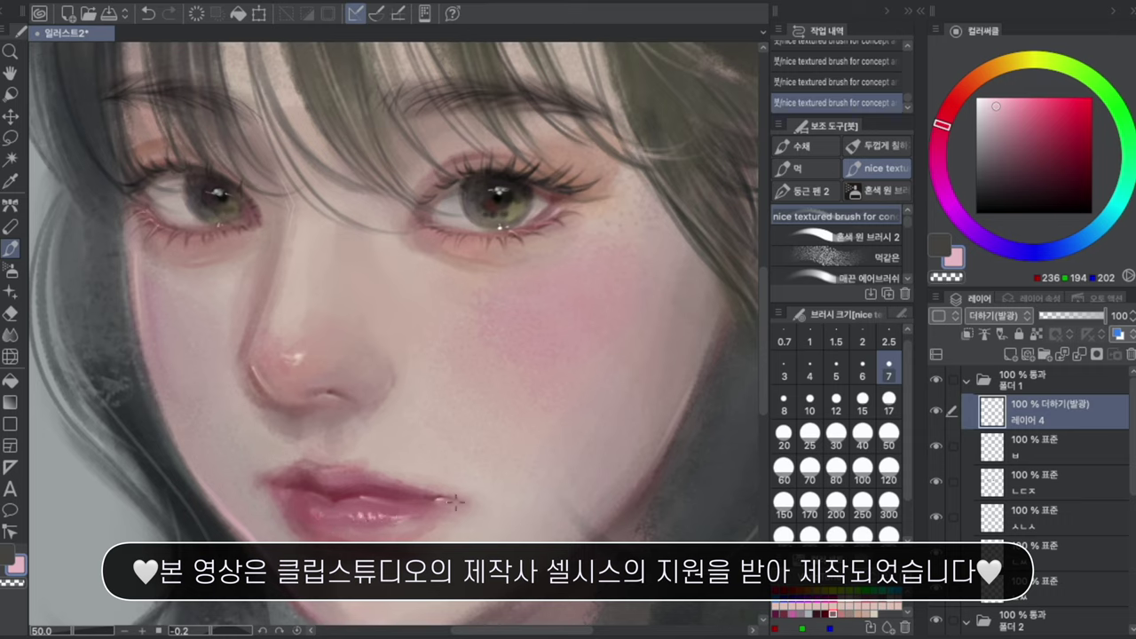
Step: Undo the last two edits on the portrait painting
key(ctrl+z)
key(ctrl+z)
scroll(470, 495, down, 3)
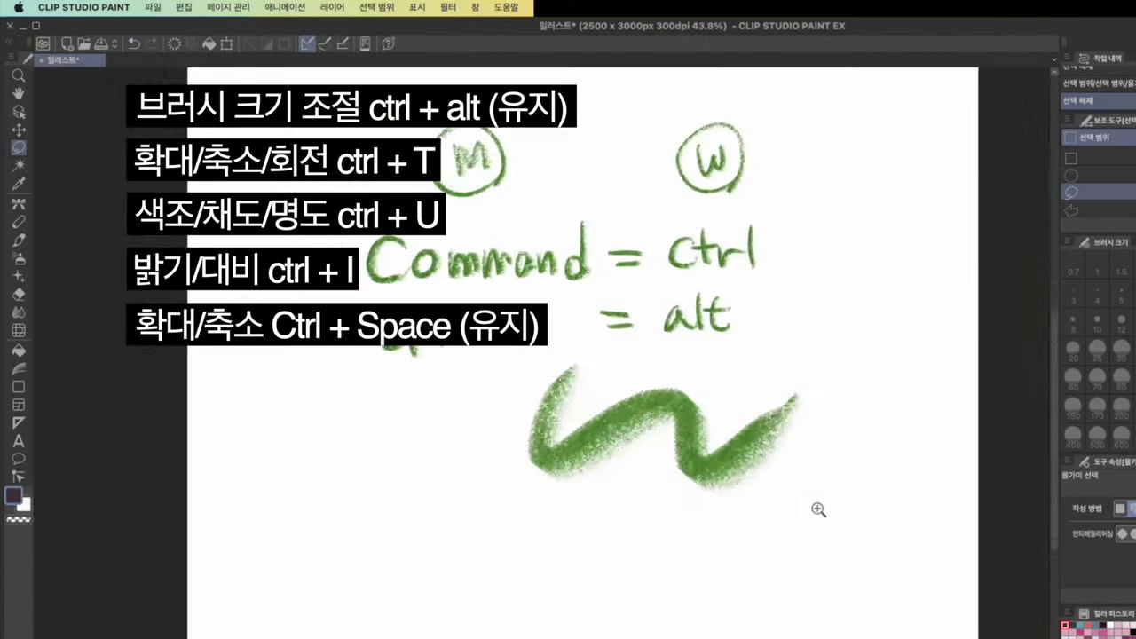
Step: Zoom the canvas with the handwritten shortcut notes out to 33.0% and rotate its view
scroll(798, 502, down, 2)
mouse_move(795, 499)
mouse_down()
mouse_move(826, 537)
mouse_move(790, 484)
mouse_move(816, 515)
mouse_move(806, 500)
mouse_up()
scroll(805, 500, down, 1)
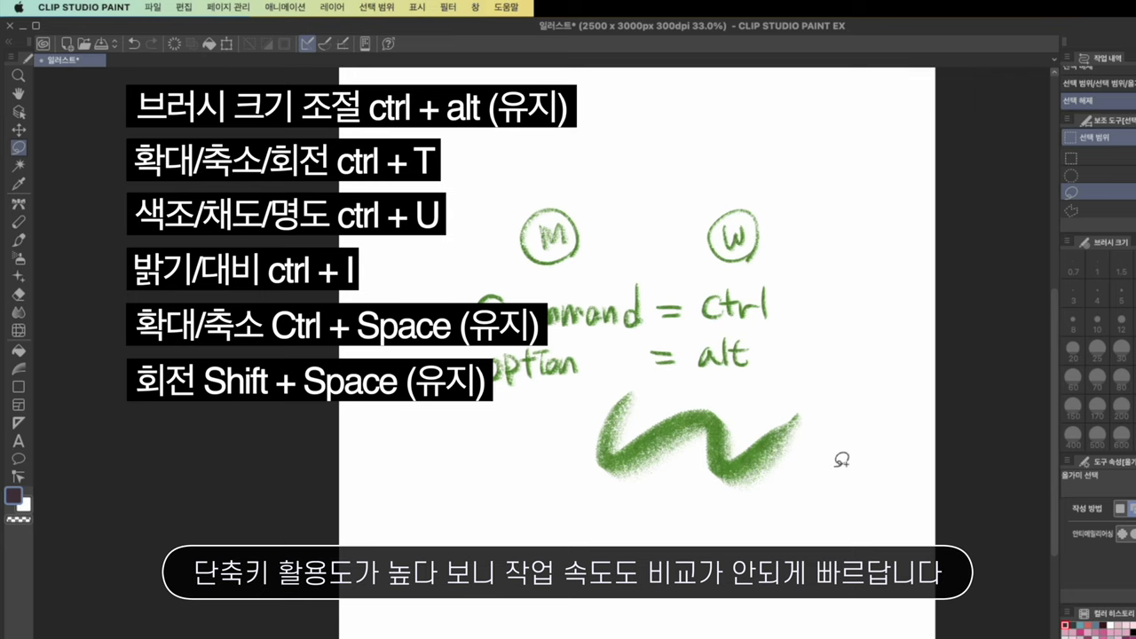
drag(893, 202, 794, 193)
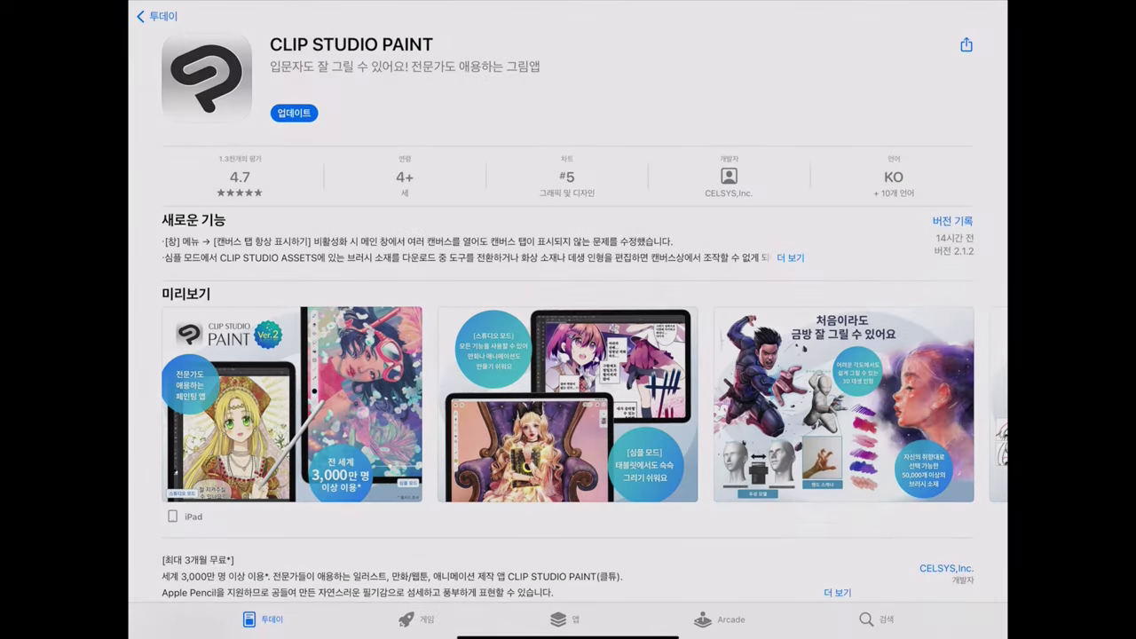
Step: Update CLIP STUDIO PAINT from the App Store and switch the app to Simple Mode (심플 모드)
click(294, 114)
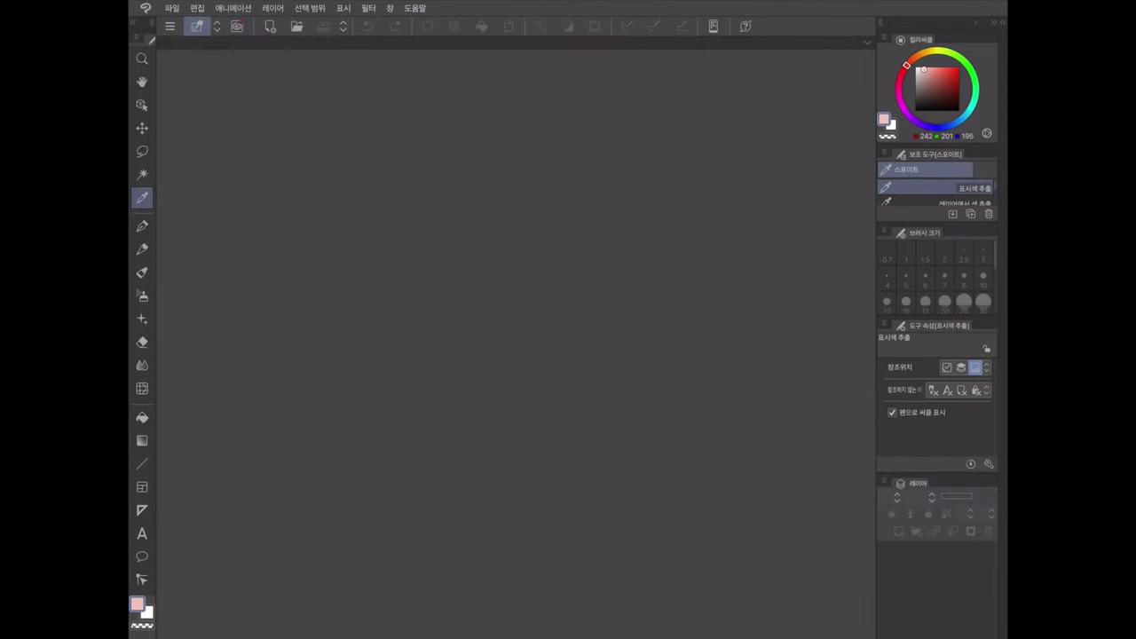
click(146, 8)
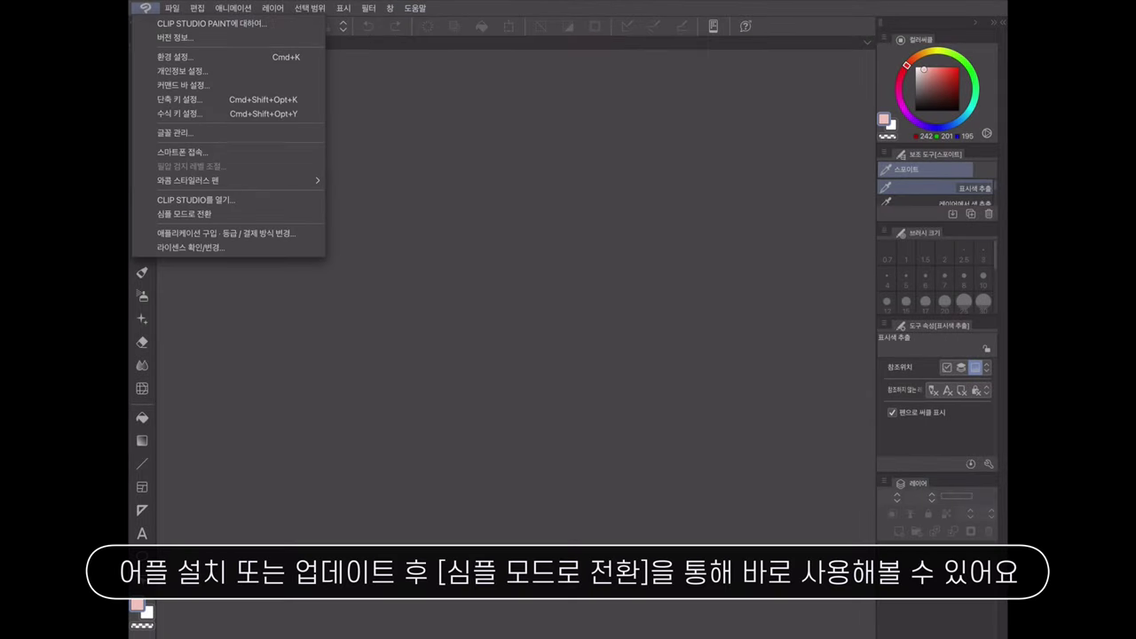
click(185, 211)
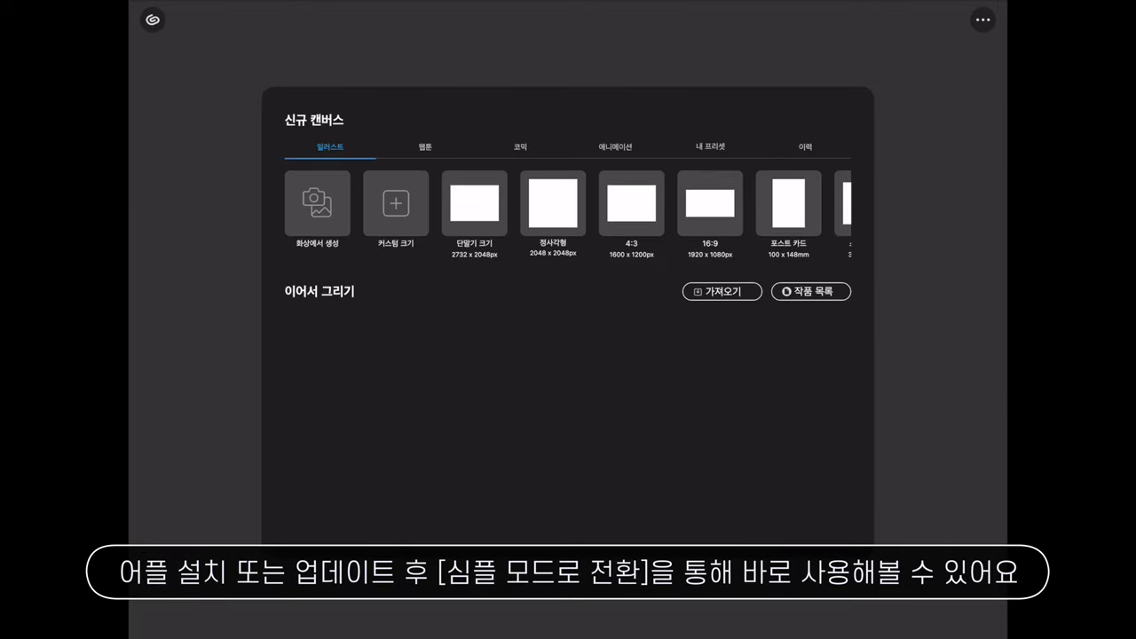
Step: Create a new illustration canvas with a custom size, setting the width to 2000 px
click(396, 203)
click(788, 148)
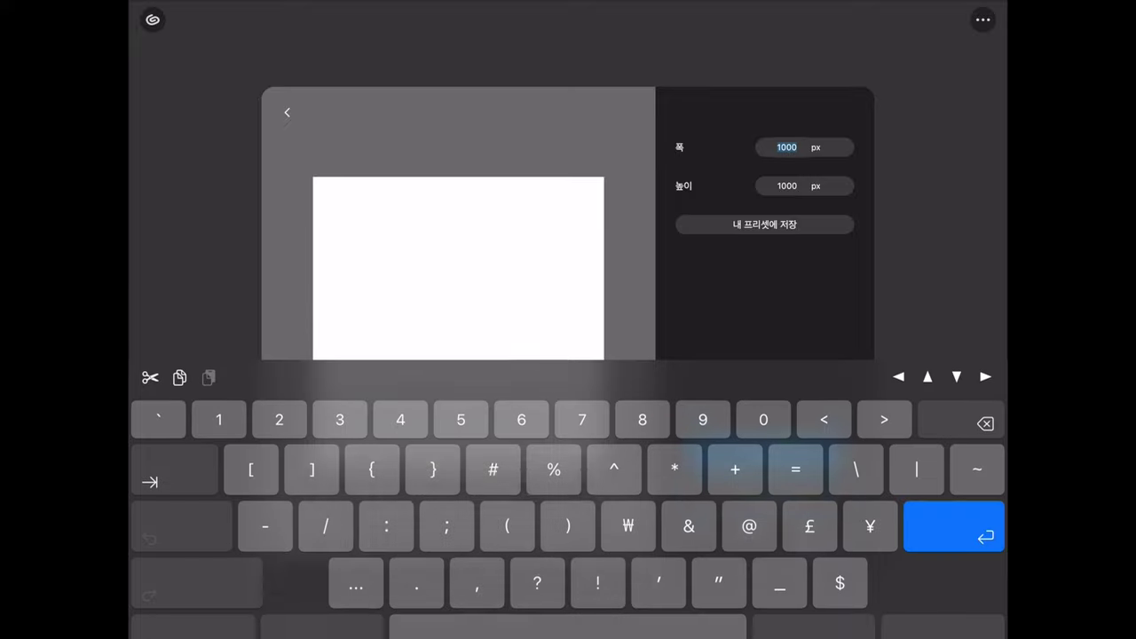
text(2)
text(000)
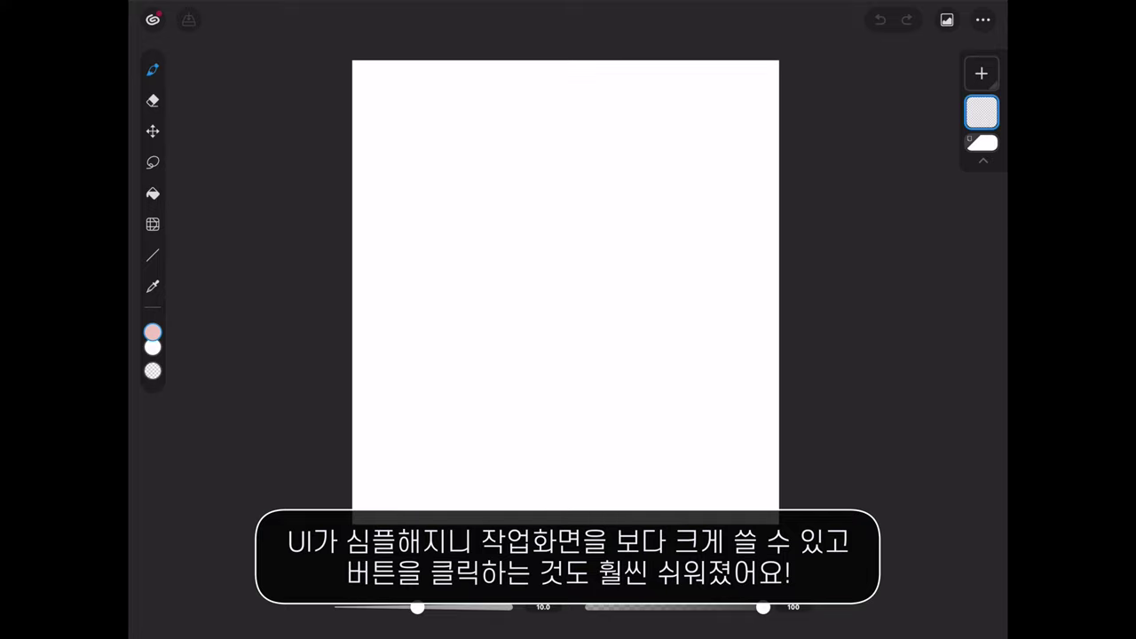
Step: Set the drawing colour to the dark reddish brown #8B4B41 and create a new empty colour set
click(152, 332)
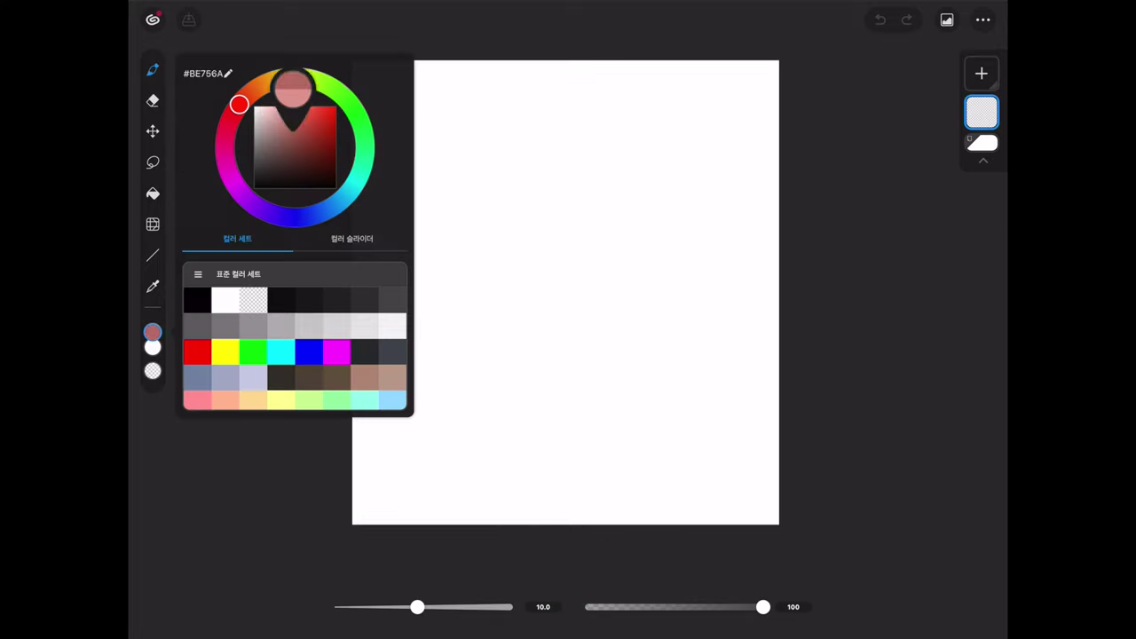
drag(293, 129, 298, 144)
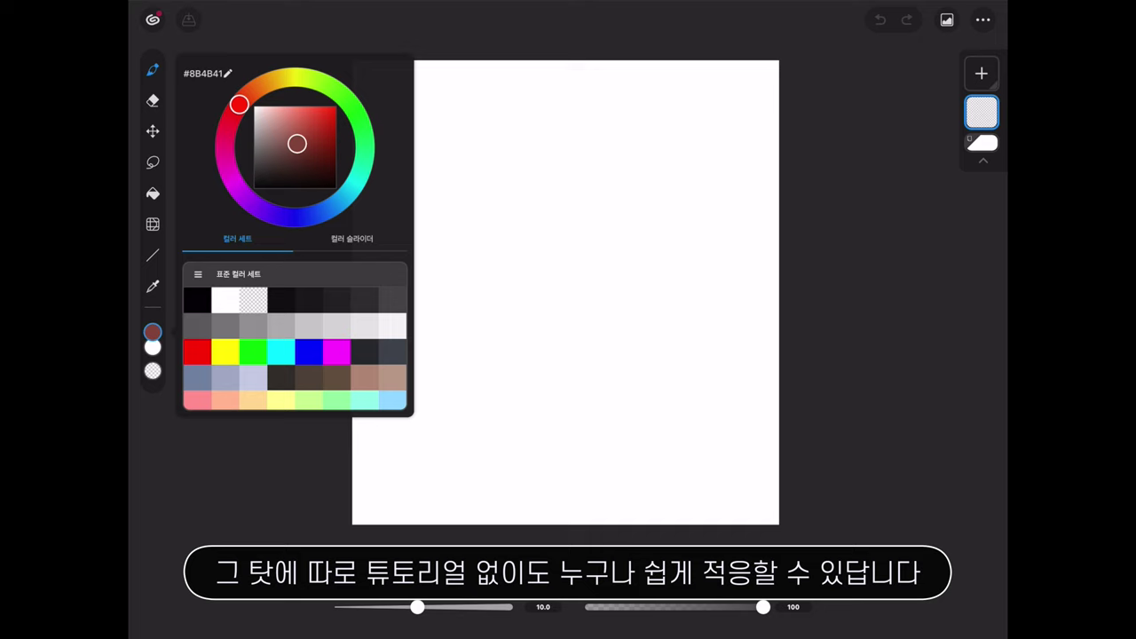
click(242, 273)
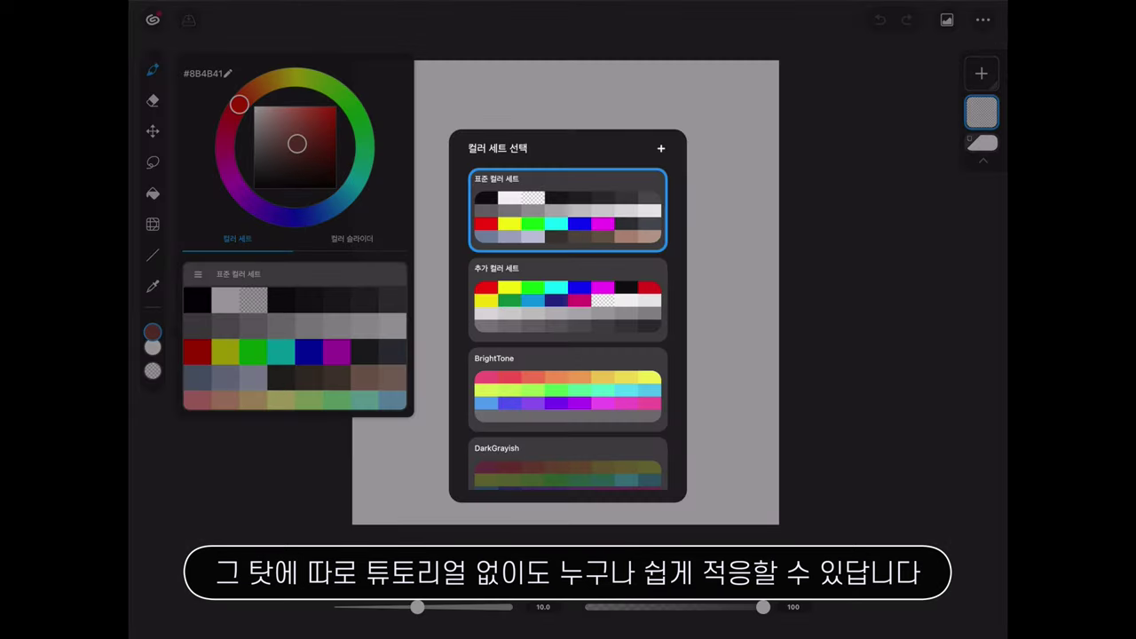
scroll(568, 328, down, 11)
scroll(568, 328, up, 11)
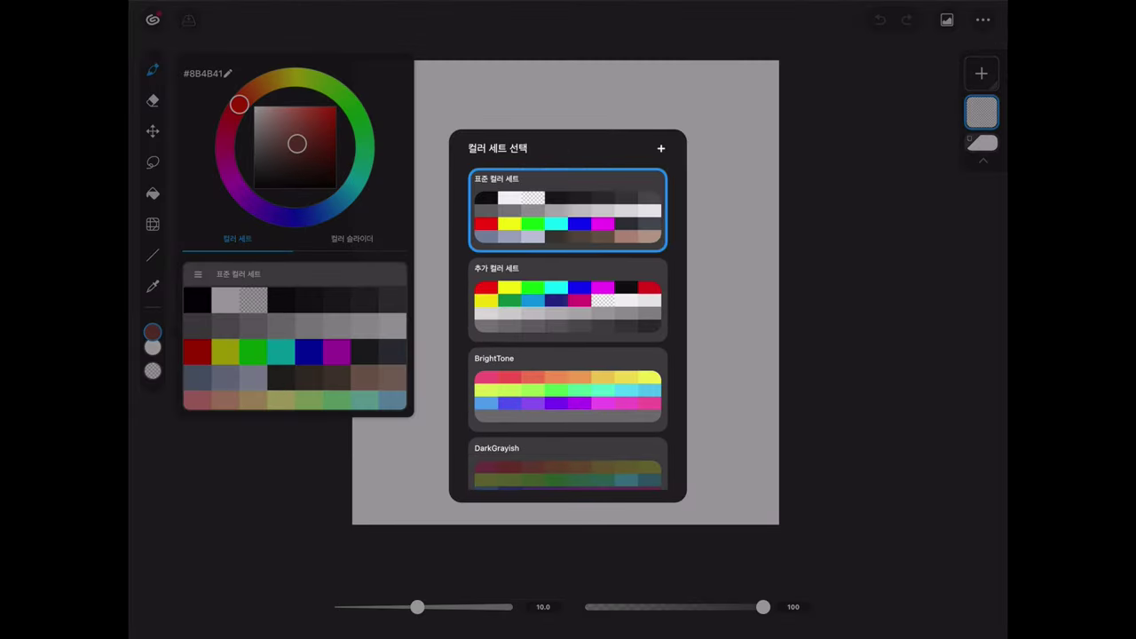
click(660, 148)
click(616, 177)
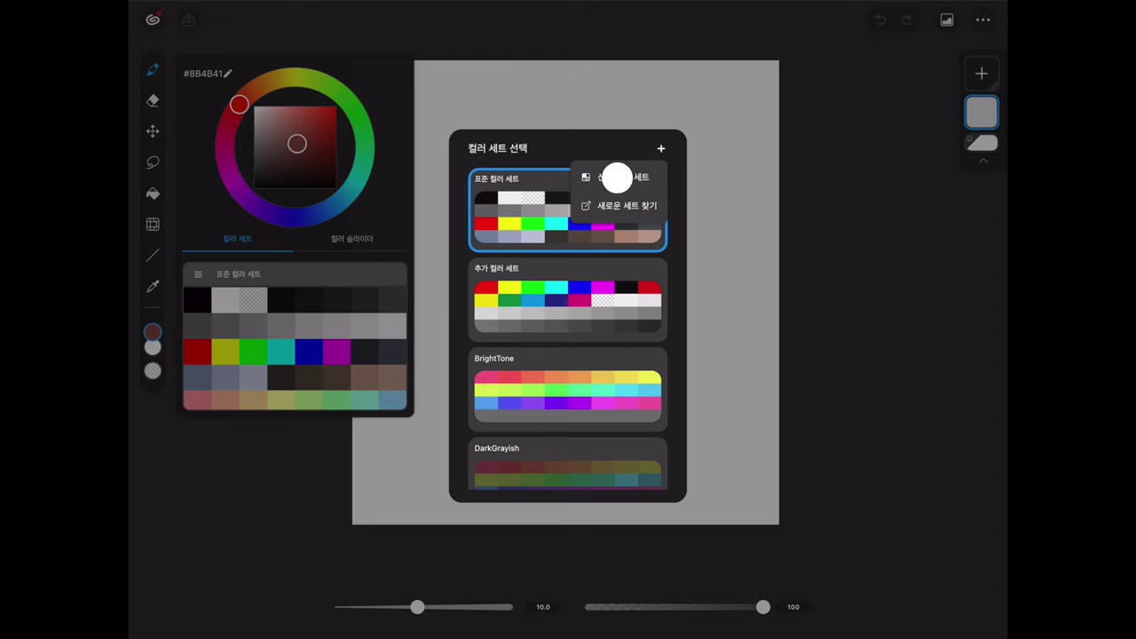
click(568, 216)
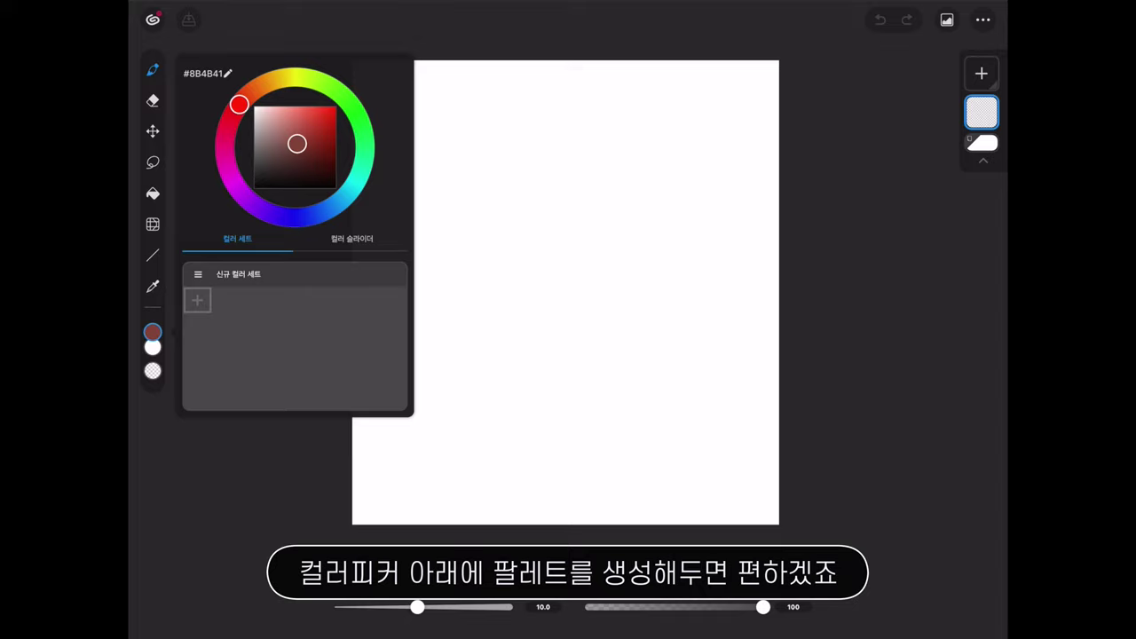
Step: Add the reddish brown to the new colour set, pick a light pink and add it as well
click(197, 300)
drag(296, 143, 277, 108)
click(224, 300)
click(253, 300)
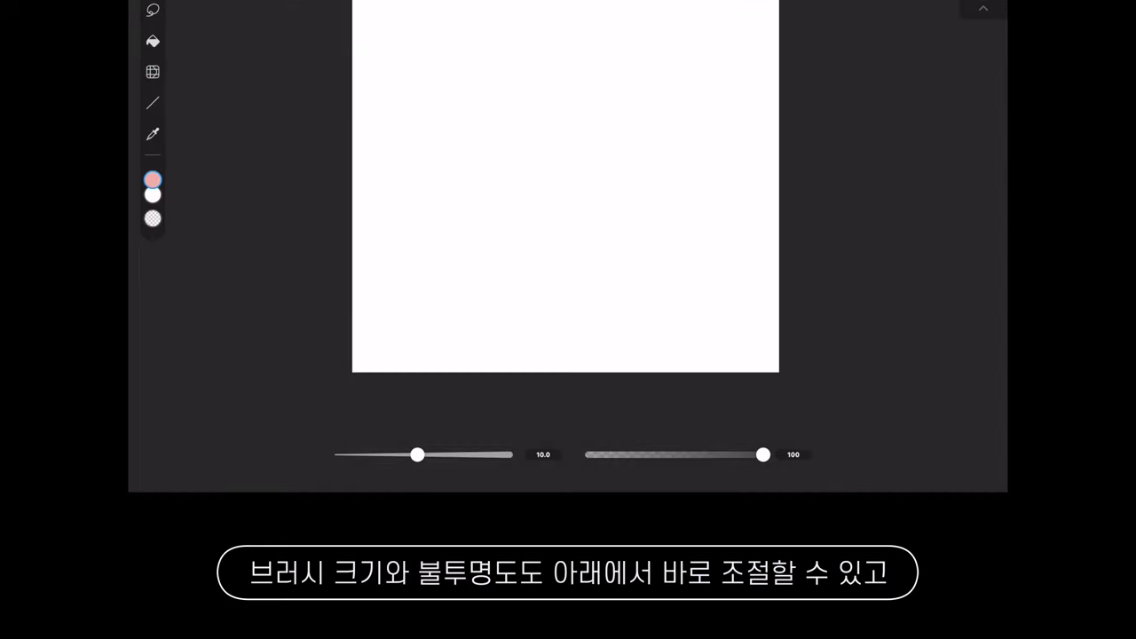
Step: Set the brush size to 429.9 at 100 opacity and paint broad pink strokes on the upper part of the canvas
drag(417, 455, 497, 454)
mouse_move(763, 454)
mouse_down()
mouse_move(738, 454)
mouse_move(763, 455)
mouse_up()
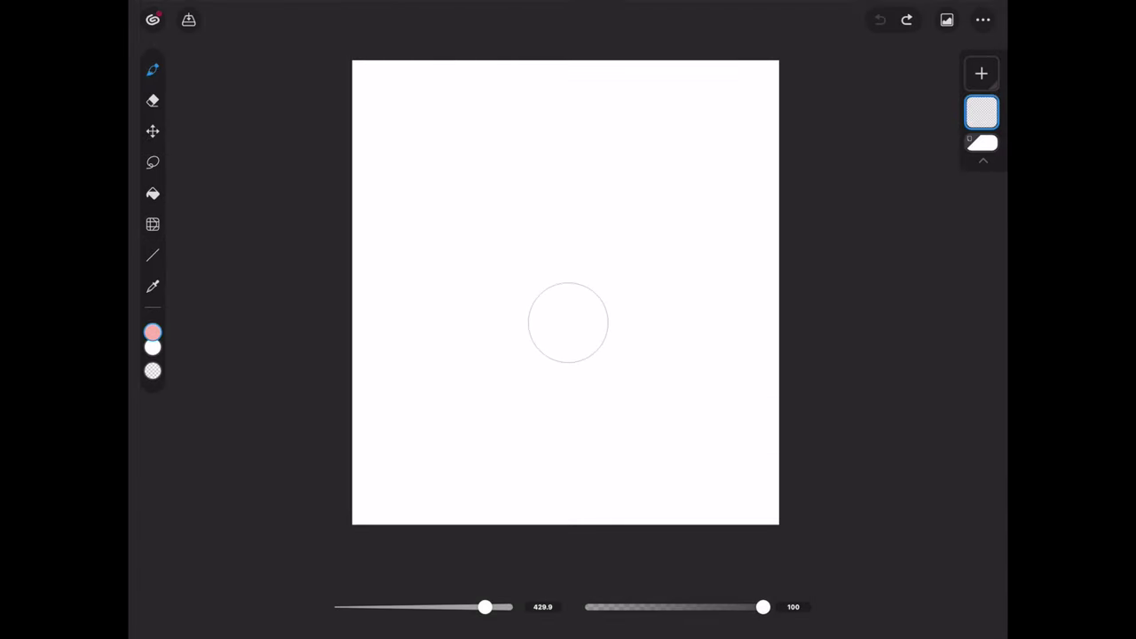
mouse_move(404, 213)
mouse_down()
mouse_move(519, 111)
mouse_move(479, 236)
mouse_up()
drag(502, 195, 564, 249)
Step: Change the brush category from 펜 to 붓, going through 연필 on the way
click(153, 69)
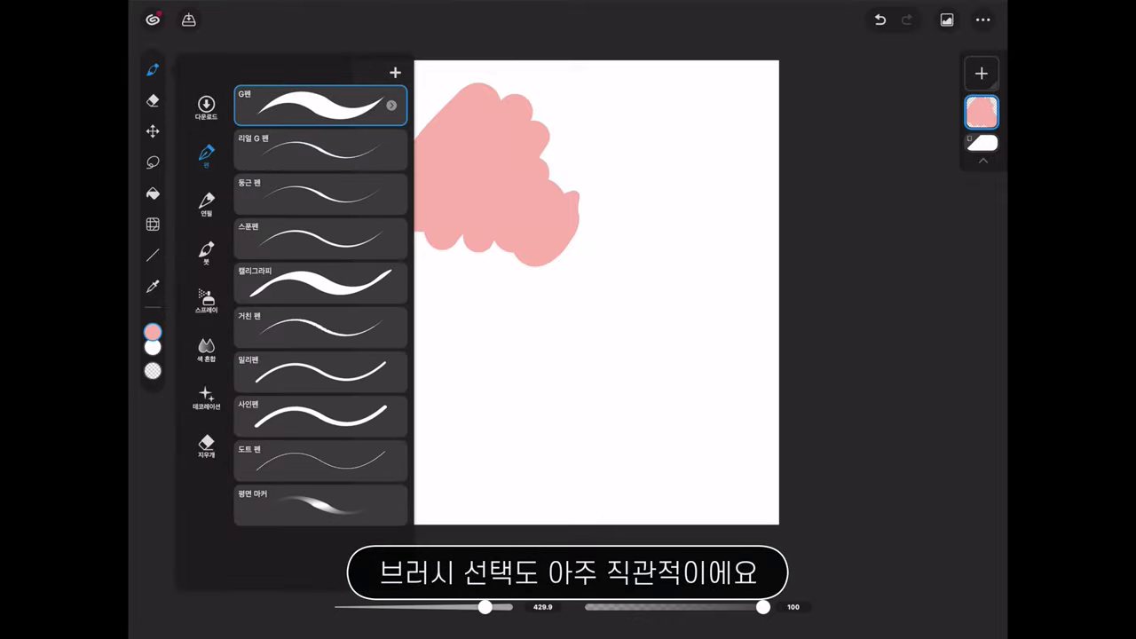
click(206, 202)
click(206, 253)
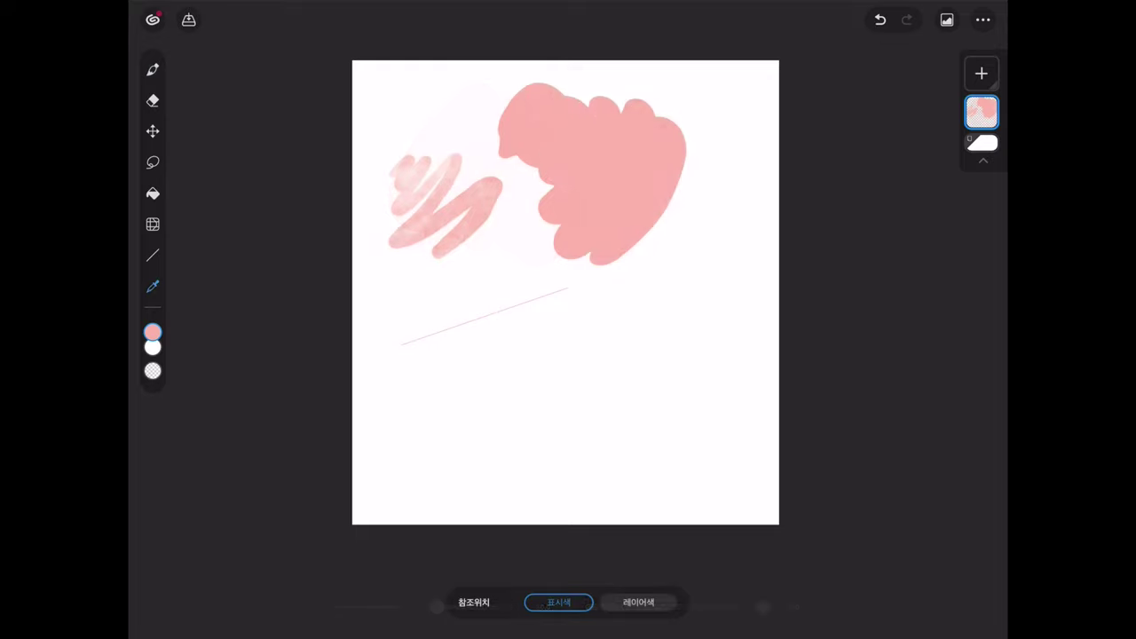
Step: Add five empty layers above the layer with the pink strokes
click(981, 73)
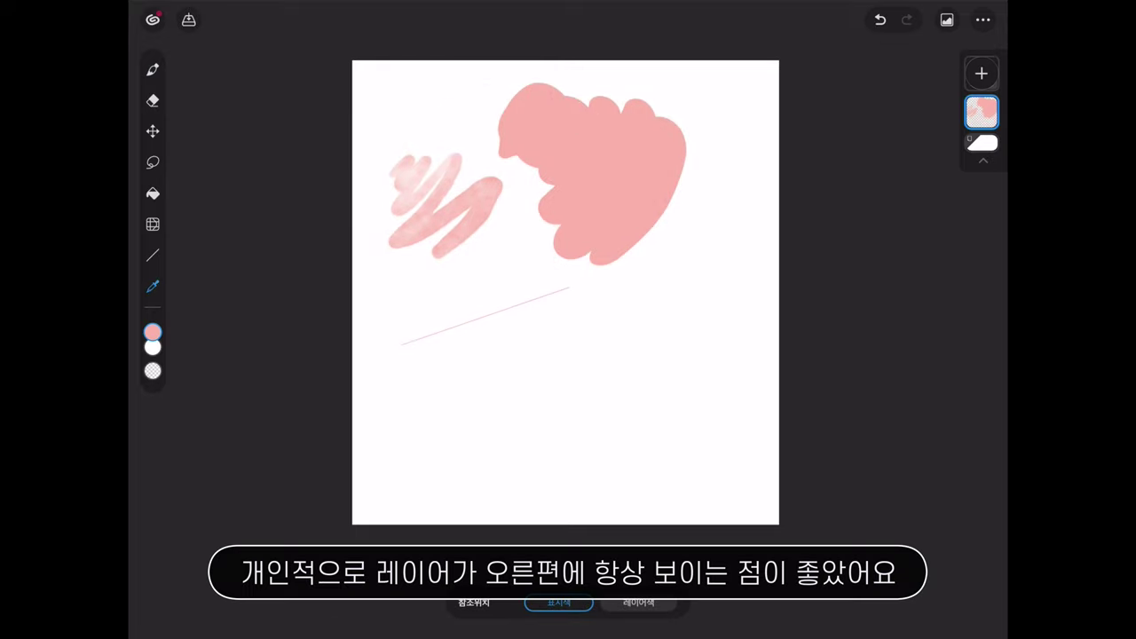
click(980, 73)
click(980, 73)
click(981, 73)
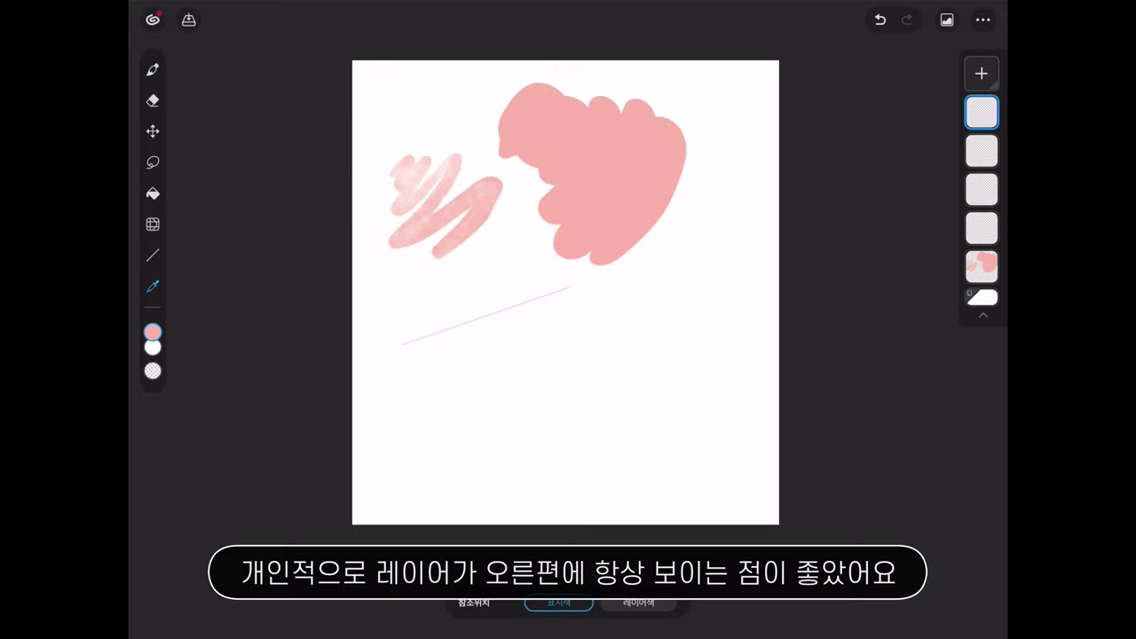
click(981, 73)
Step: Paint a wavy dark brown stroke at brush size 30 below the pink strokes, on the lowest of the new layers
click(981, 266)
click(152, 69)
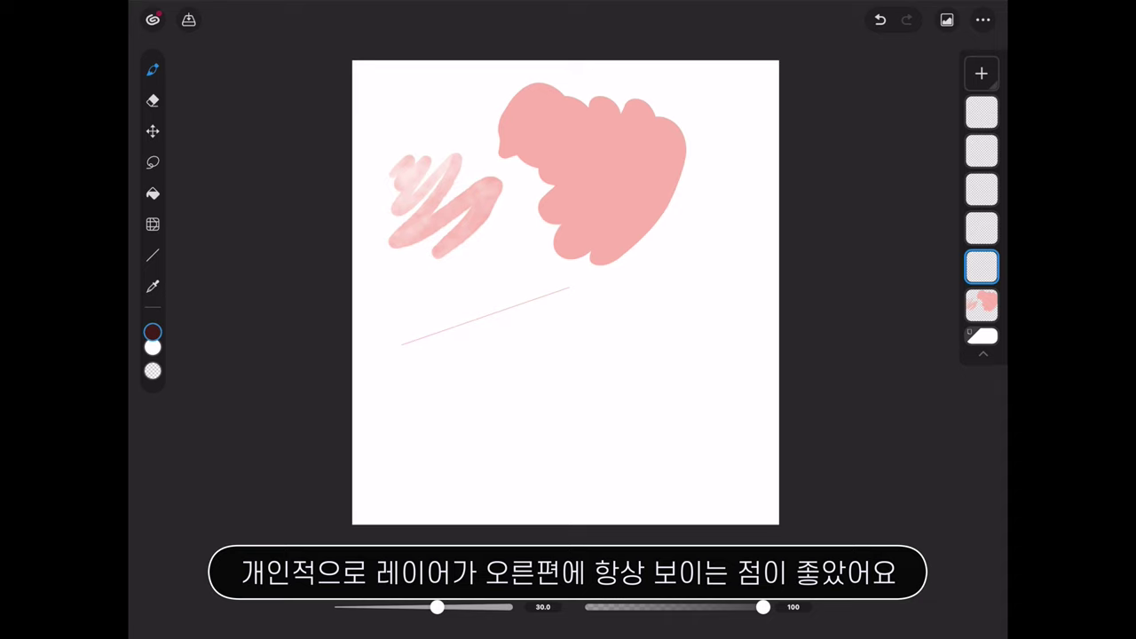
mouse_move(381, 319)
mouse_down()
mouse_move(444, 298)
mouse_move(506, 310)
mouse_move(550, 291)
mouse_up()
Step: Look through the canvas options and the material library's categories, favourites and history
click(982, 20)
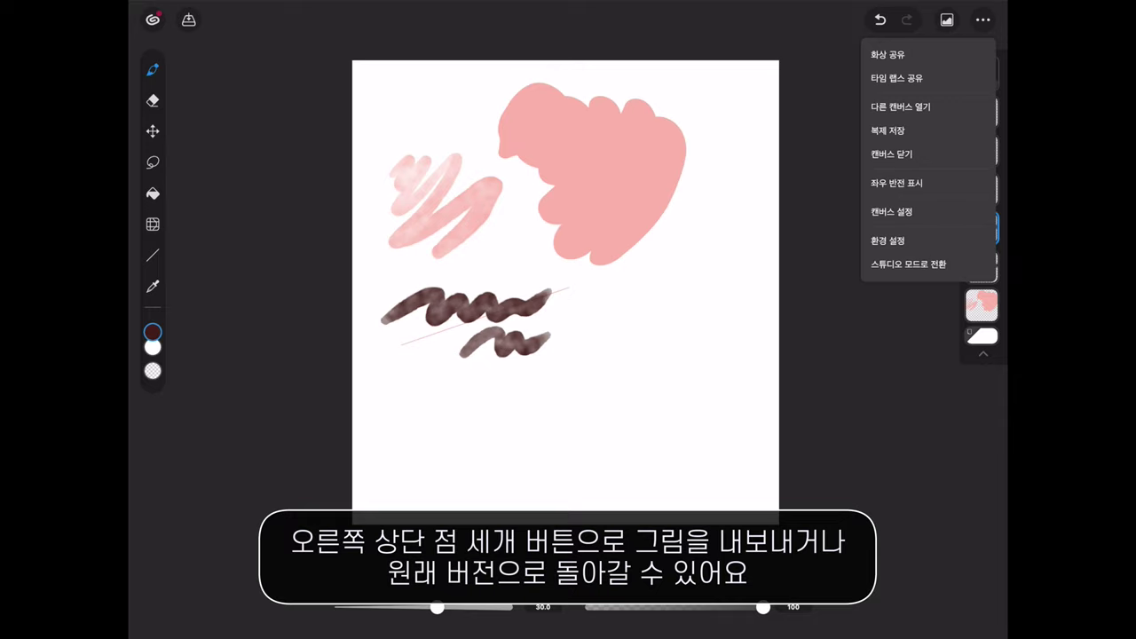
click(946, 19)
click(946, 19)
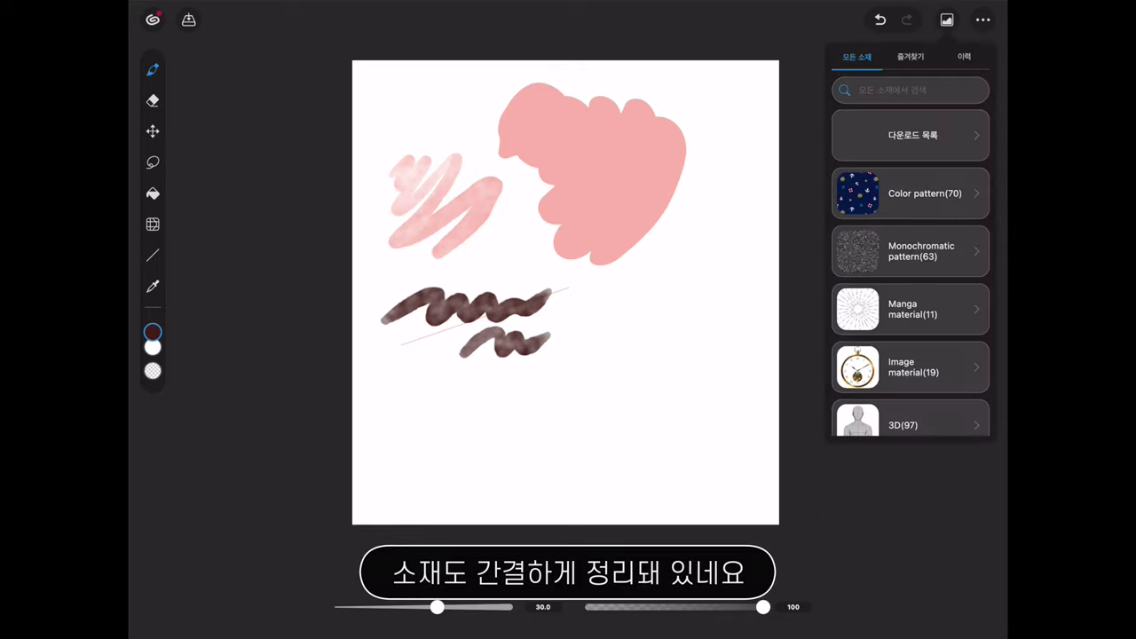
scroll(910, 272, down, 1)
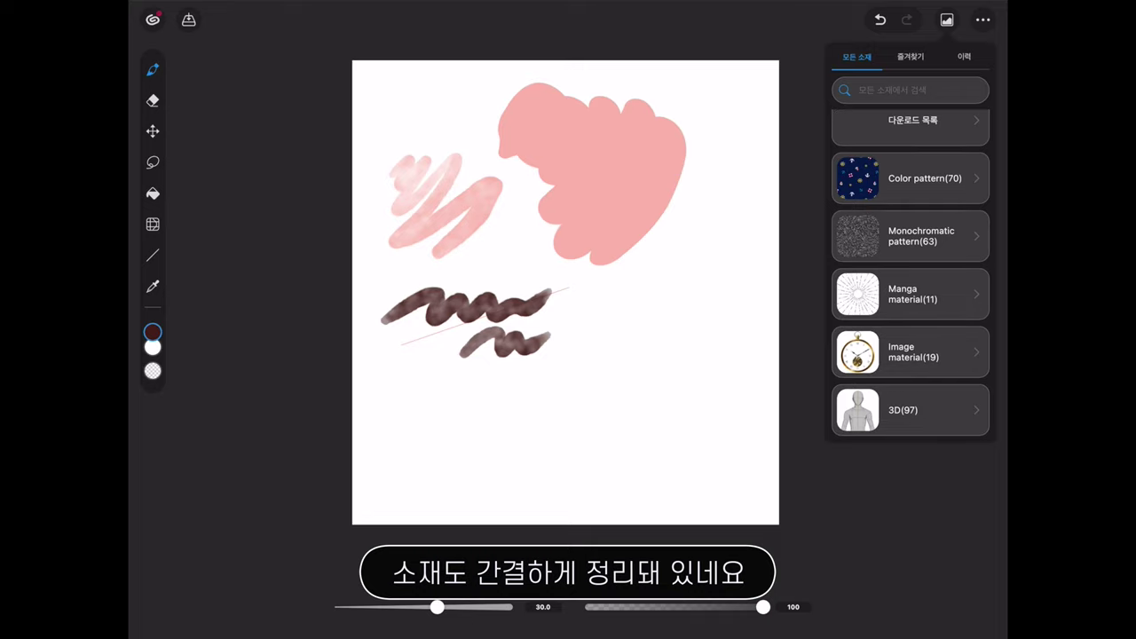
scroll(910, 272, up, 1)
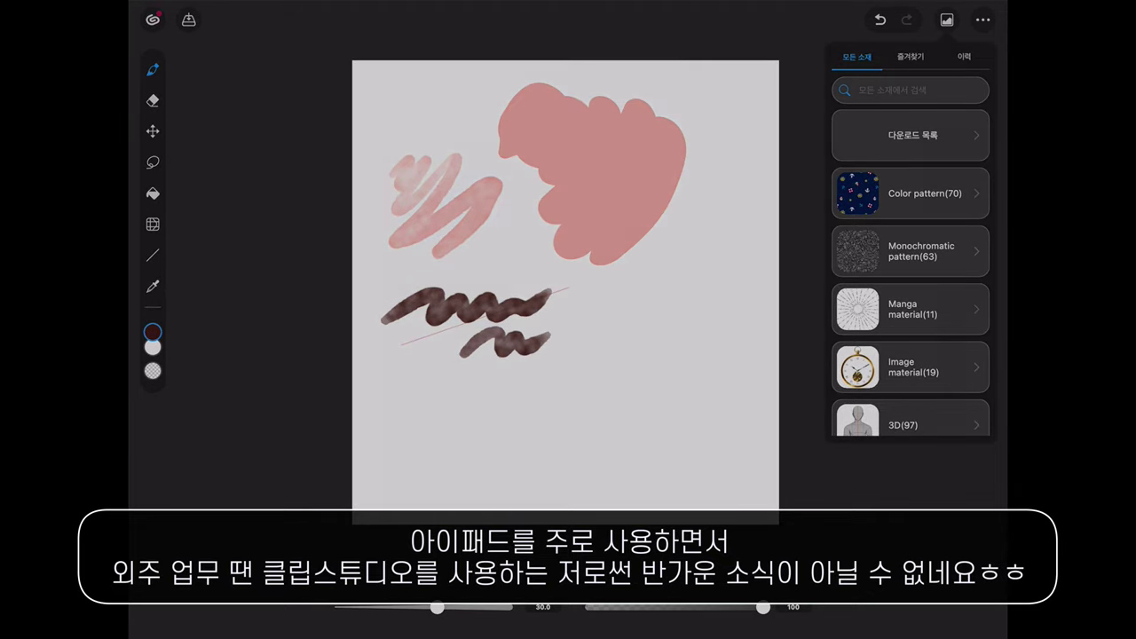
click(911, 57)
click(964, 57)
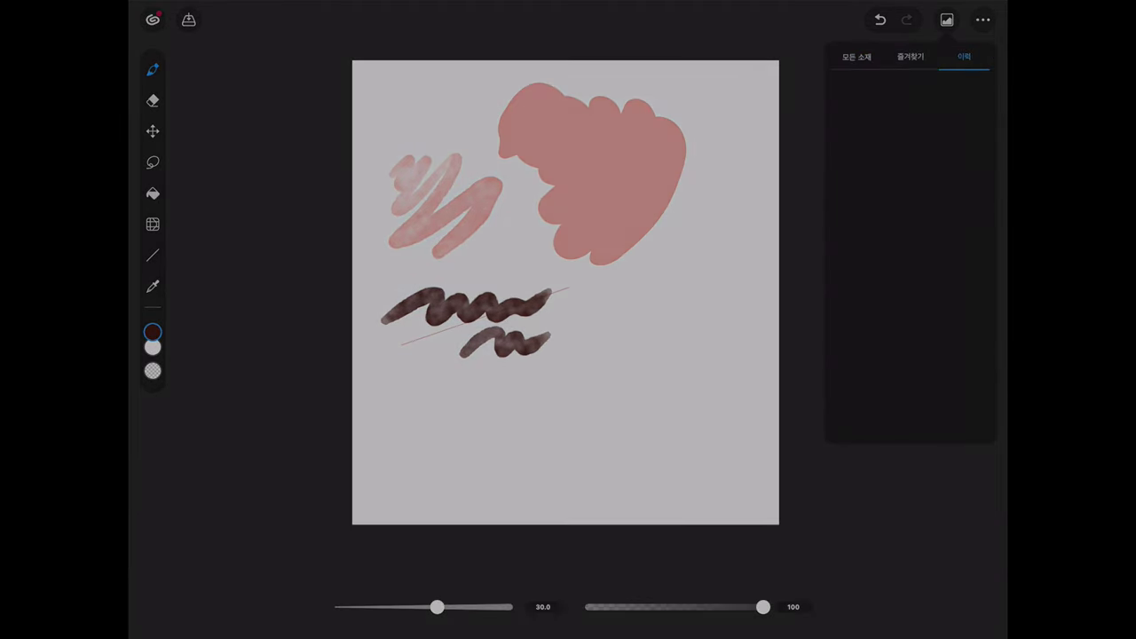
click(857, 57)
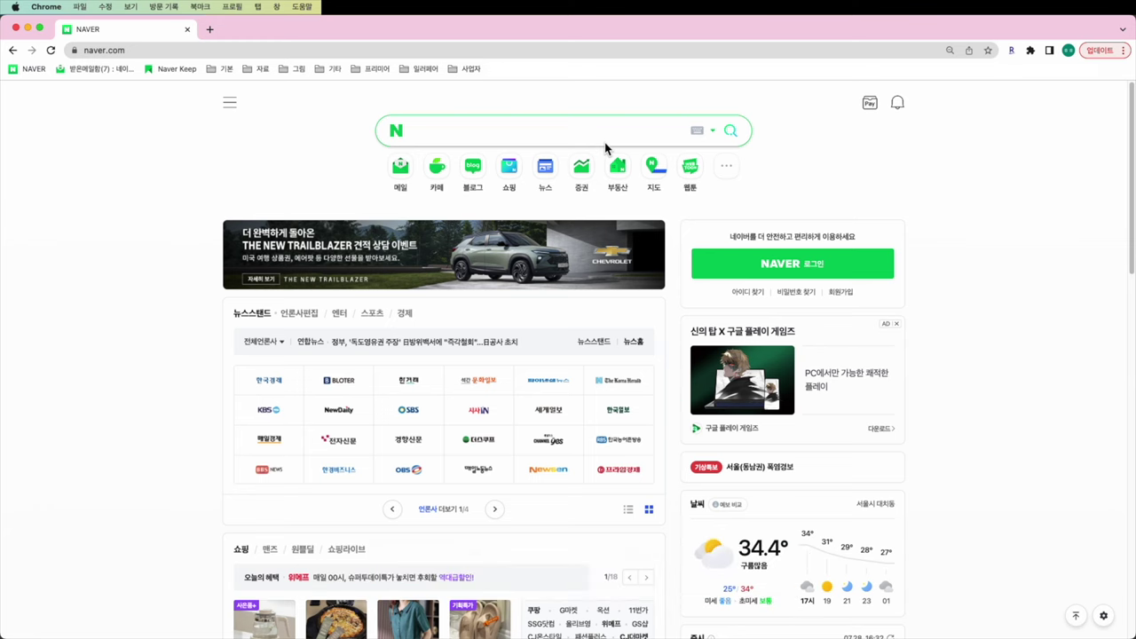
click(320, 53)
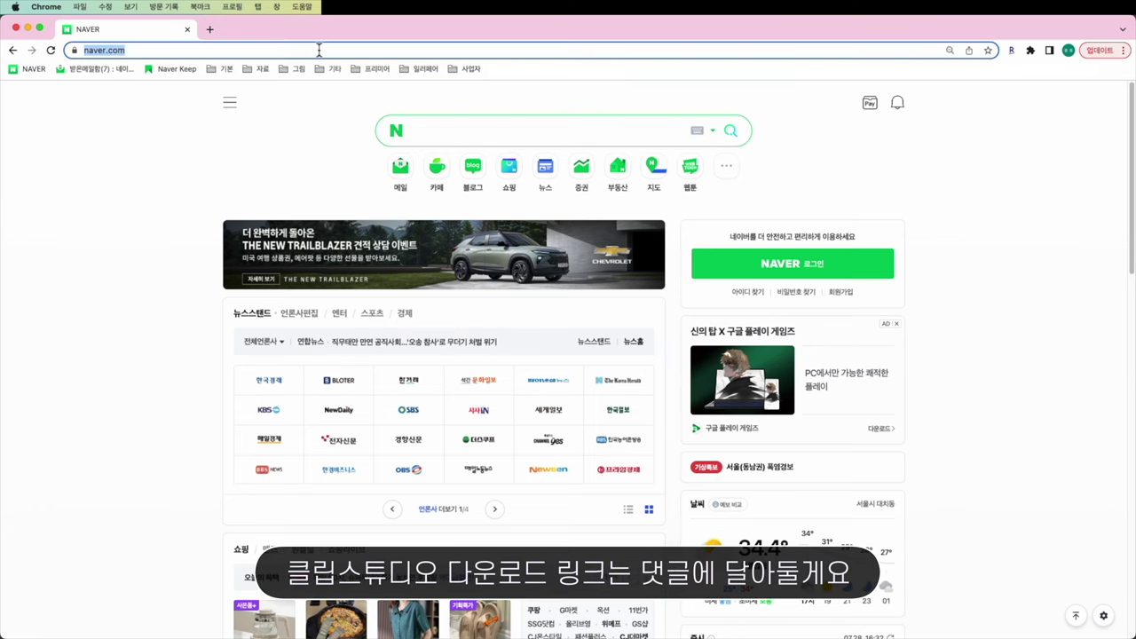
text(https://www.clipstudio.net/kr/dl/)
key(Return)
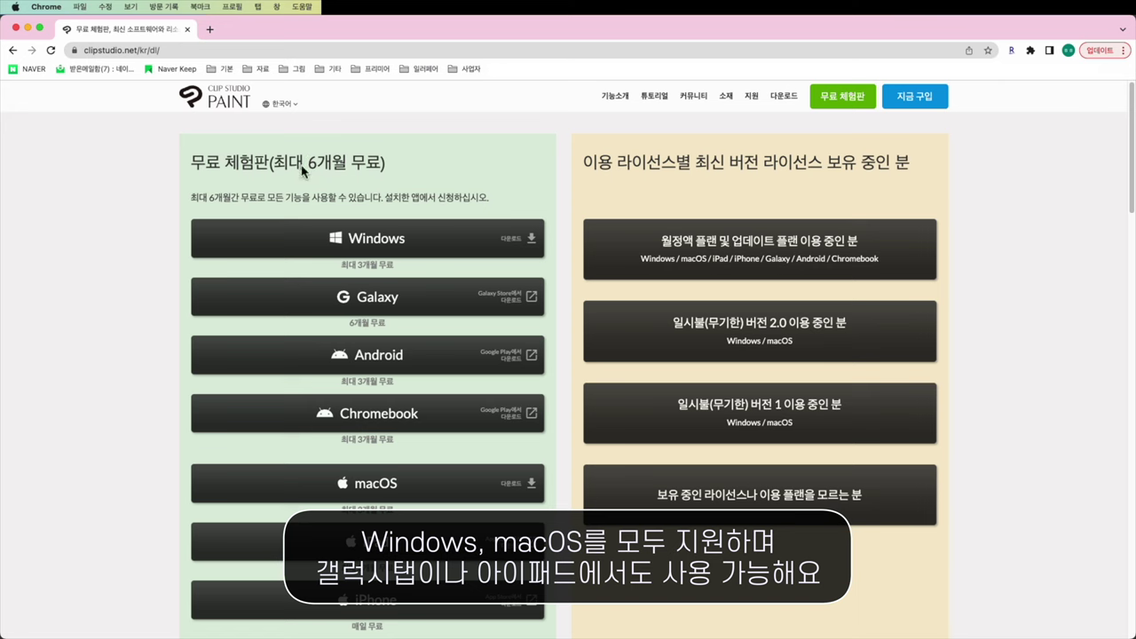
Step: Examine the free trial options, useful content links and sample files on the Clip Studio Paint download page
drag(190, 169, 465, 176)
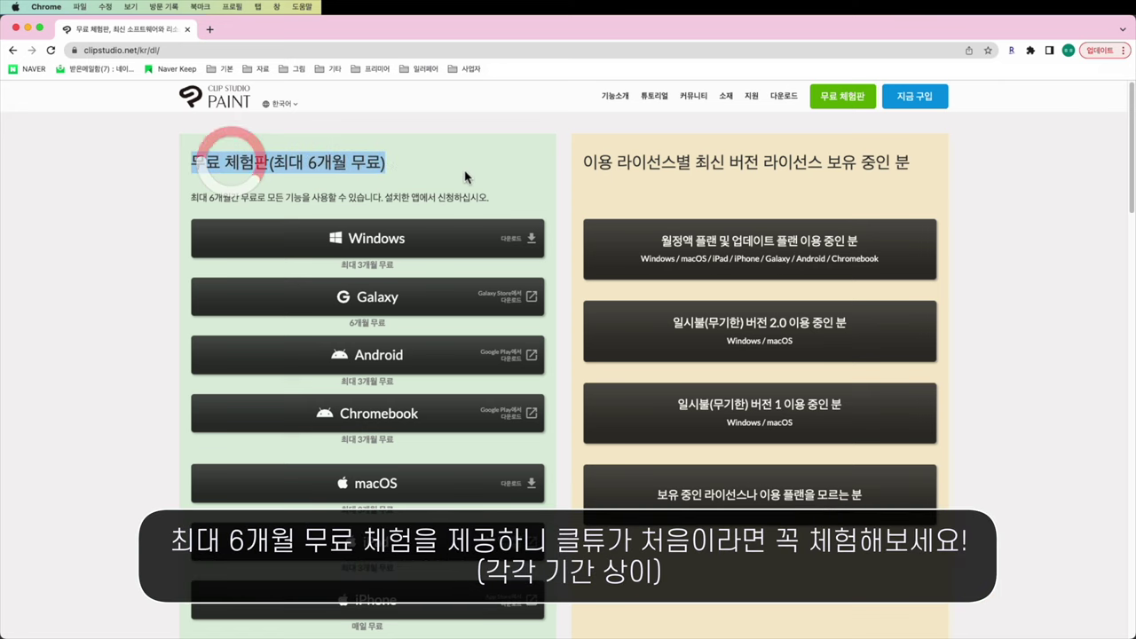
scroll(507, 184, down, 2)
scroll(525, 158, up, 2)
click(521, 160)
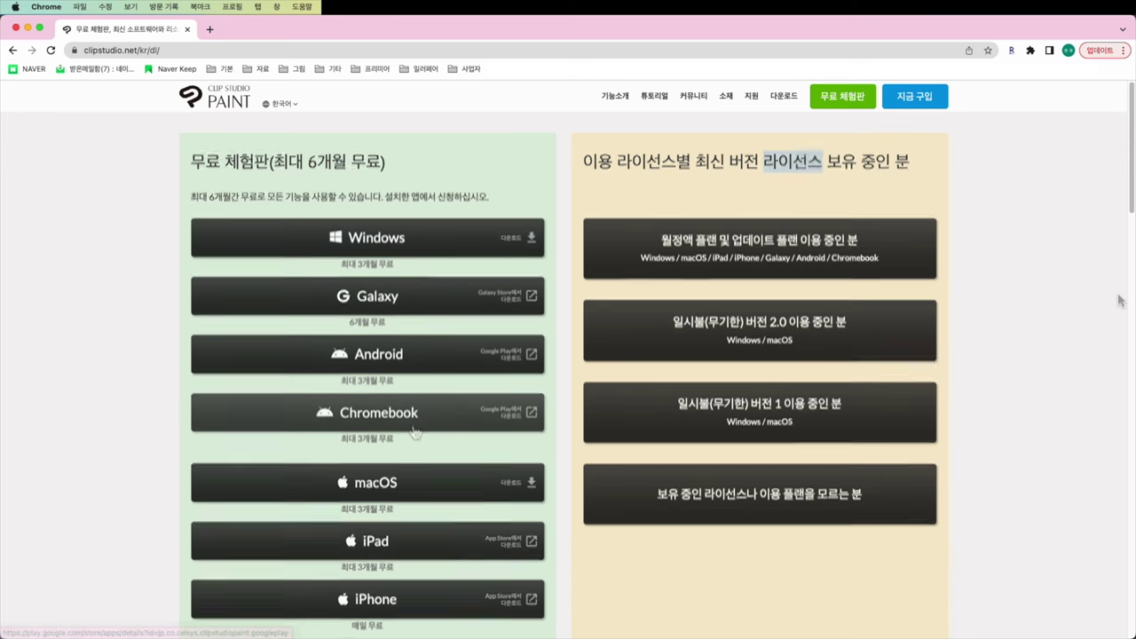
scroll(1119, 300, down, 8)
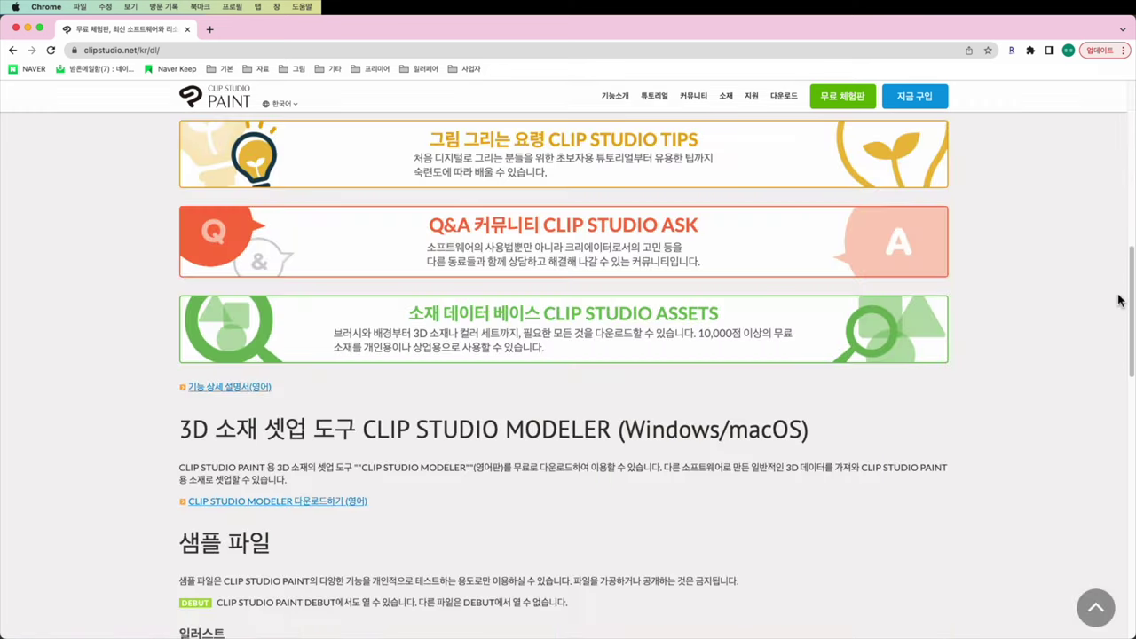
scroll(1118, 300, up, 3)
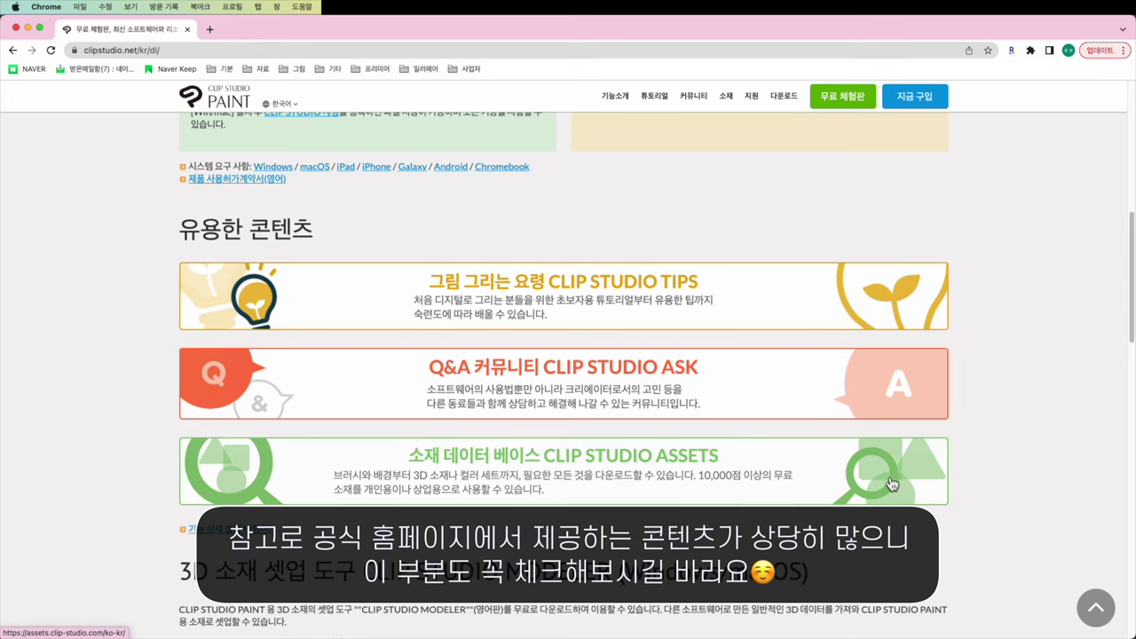
scroll(895, 479, down, 5)
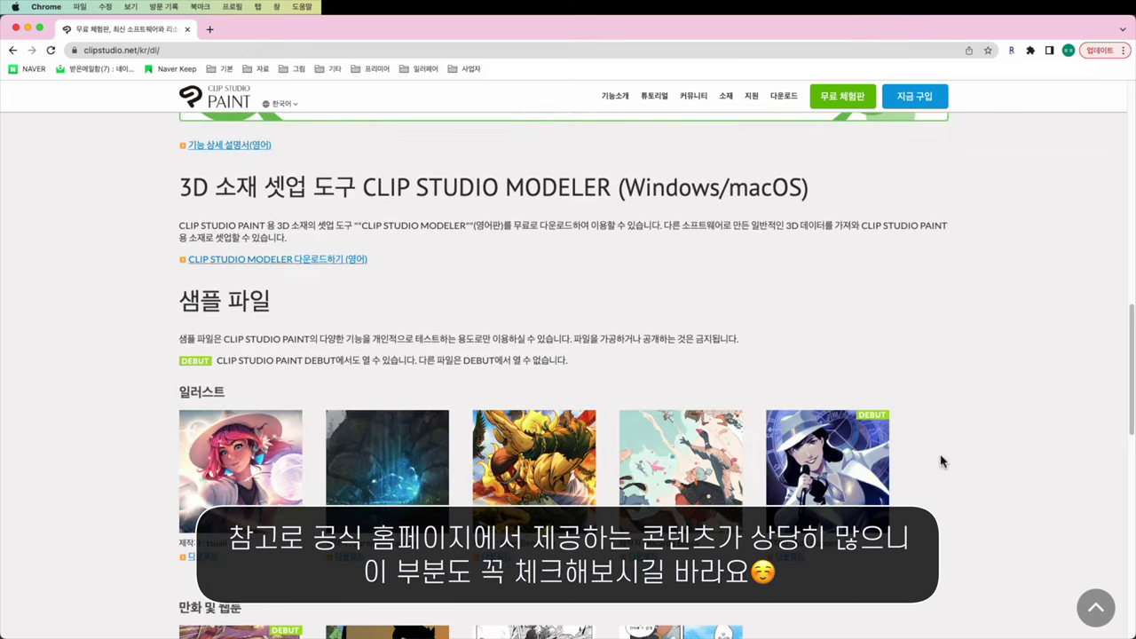
scroll(941, 444, down, 4)
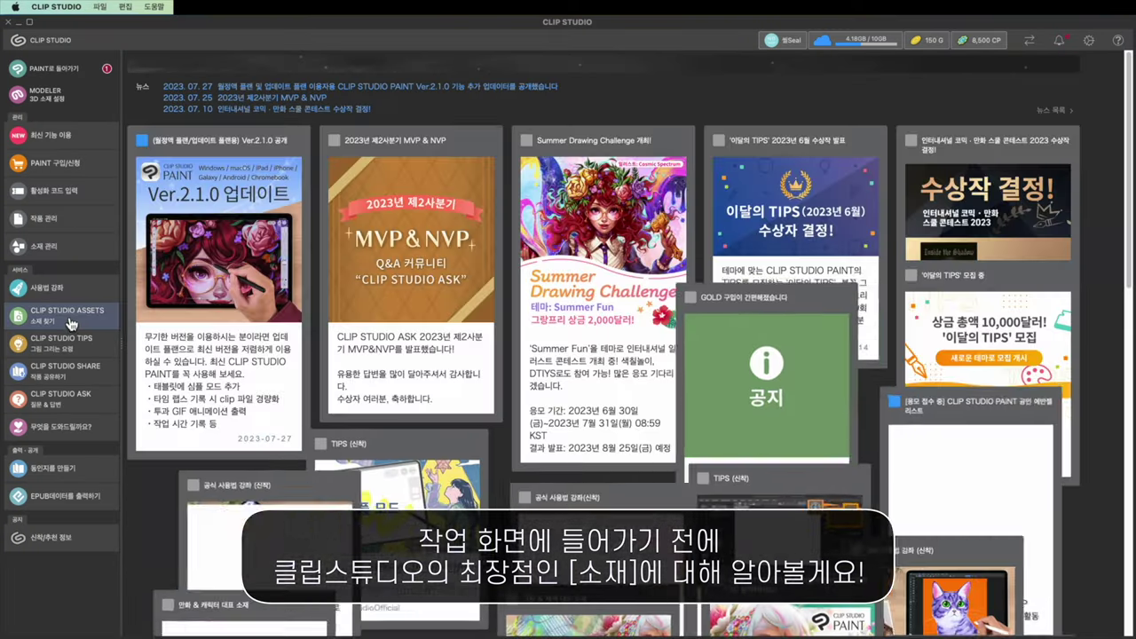
Step: Open CLIP STUDIO ASSETS and look through the new and free-ranking materials
click(71, 322)
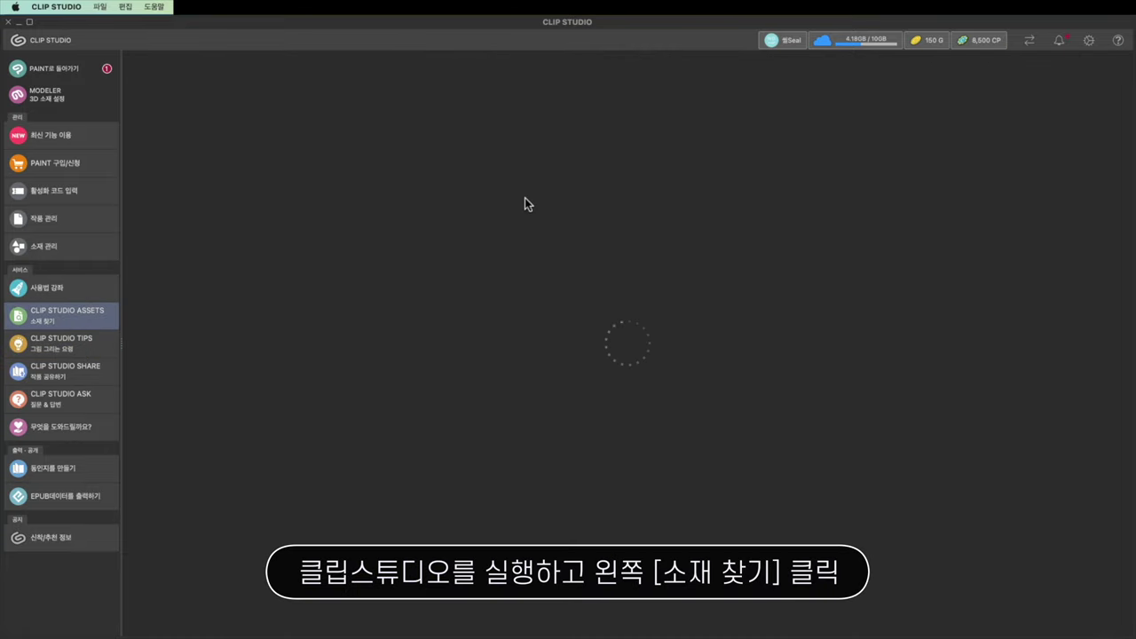
scroll(452, 391, down, 2)
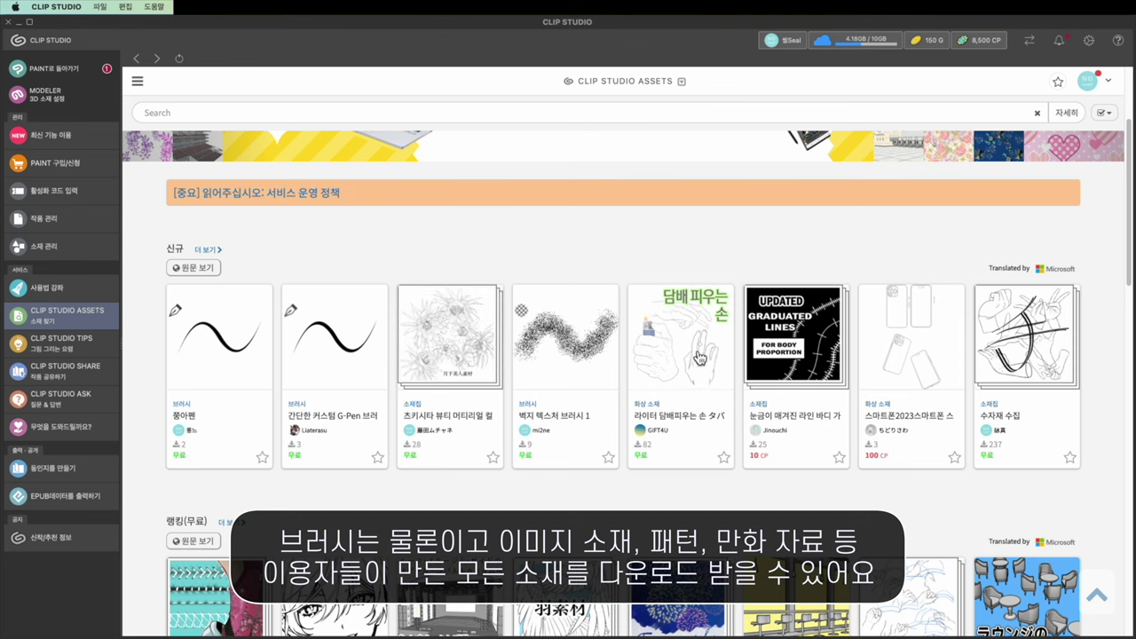
scroll(328, 457, down, 3)
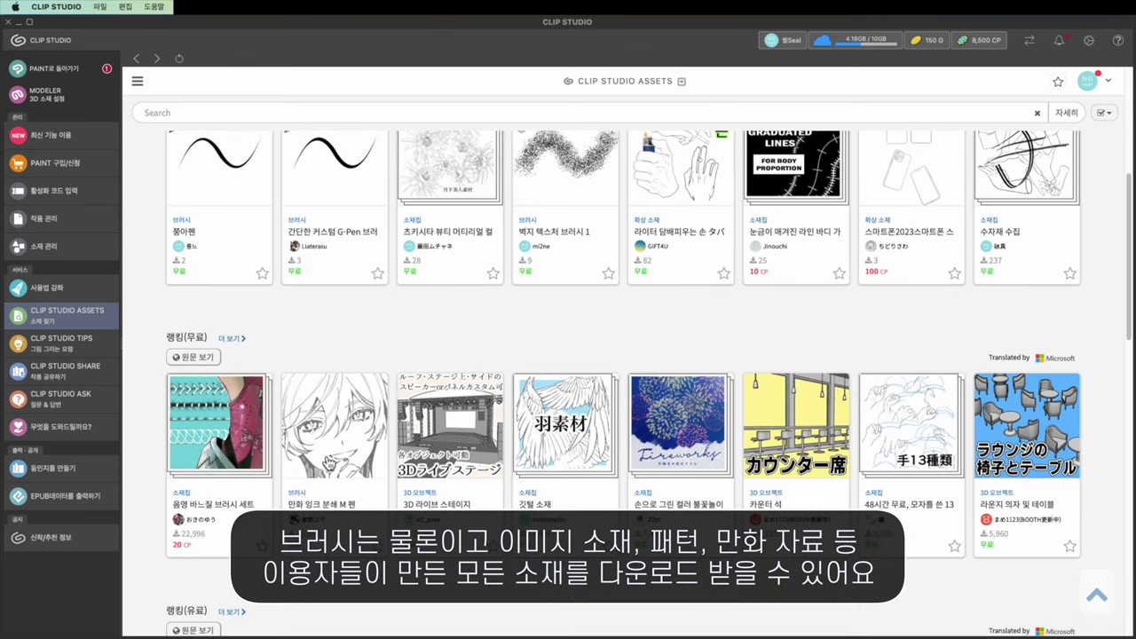
Step: Open the feather material 깃털 소재 from the free ranking and examine its content ID and download option
click(360, 466)
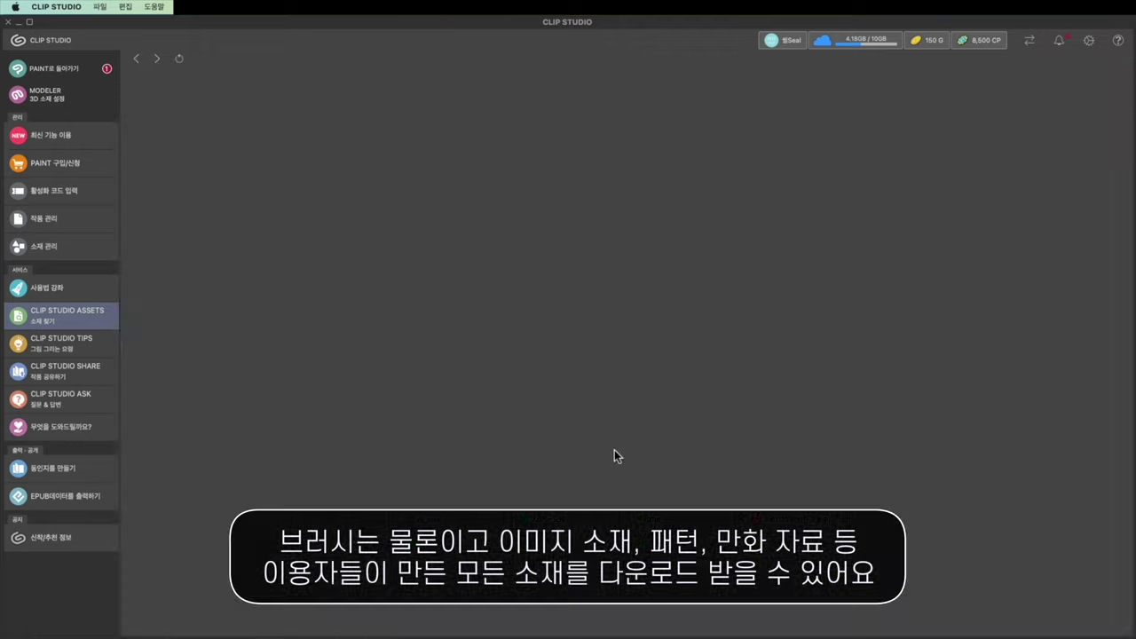
click(136, 58)
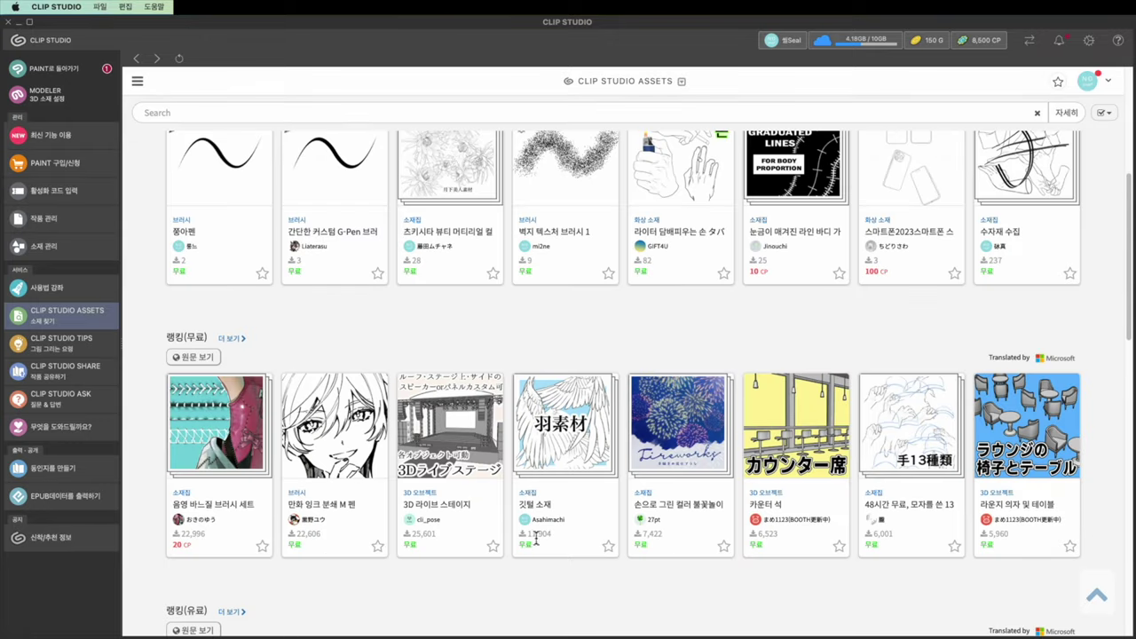
click(550, 426)
drag(389, 117, 498, 117)
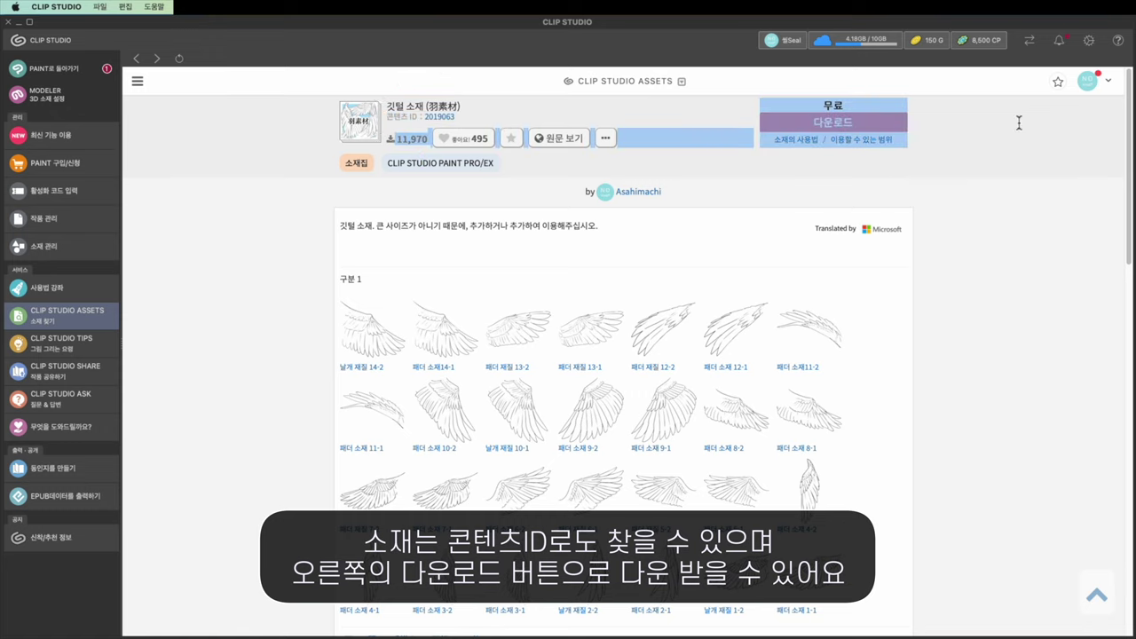
Step: Examine the purchase options of the paid Graduated Line Body Guides material, including the link for obtaining CLIPPY
click(839, 123)
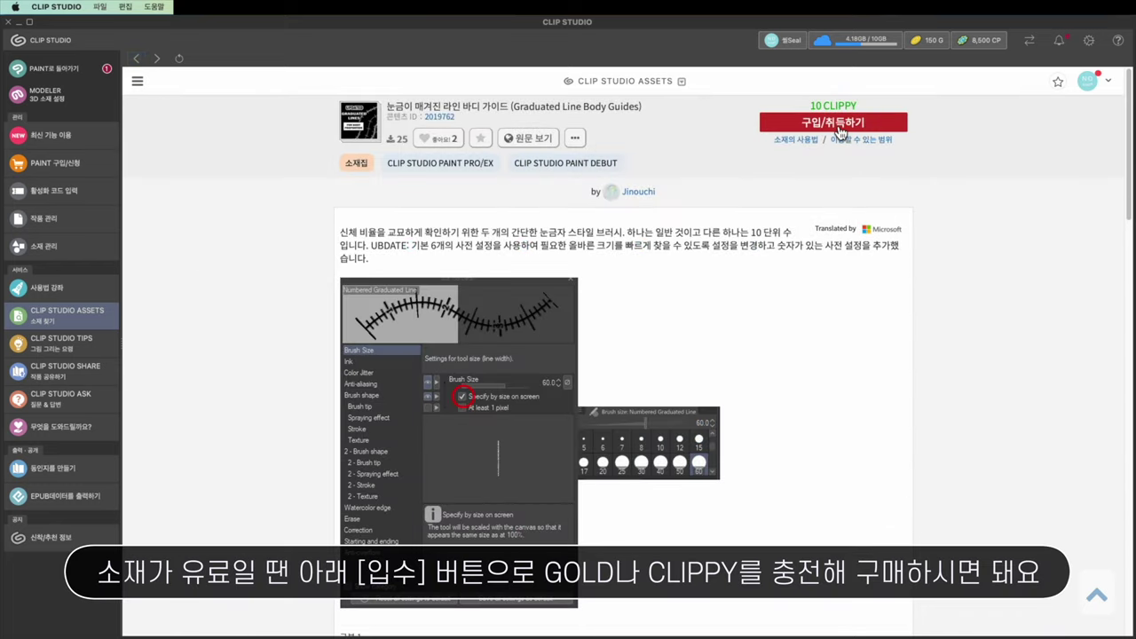
click(840, 124)
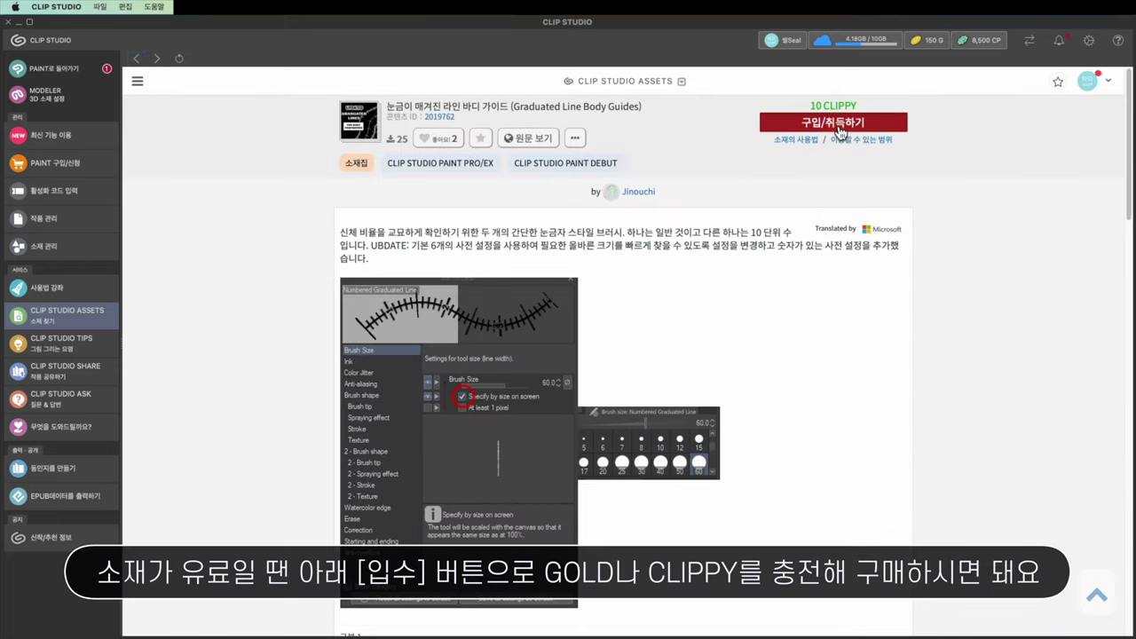
drag(607, 195, 651, 208)
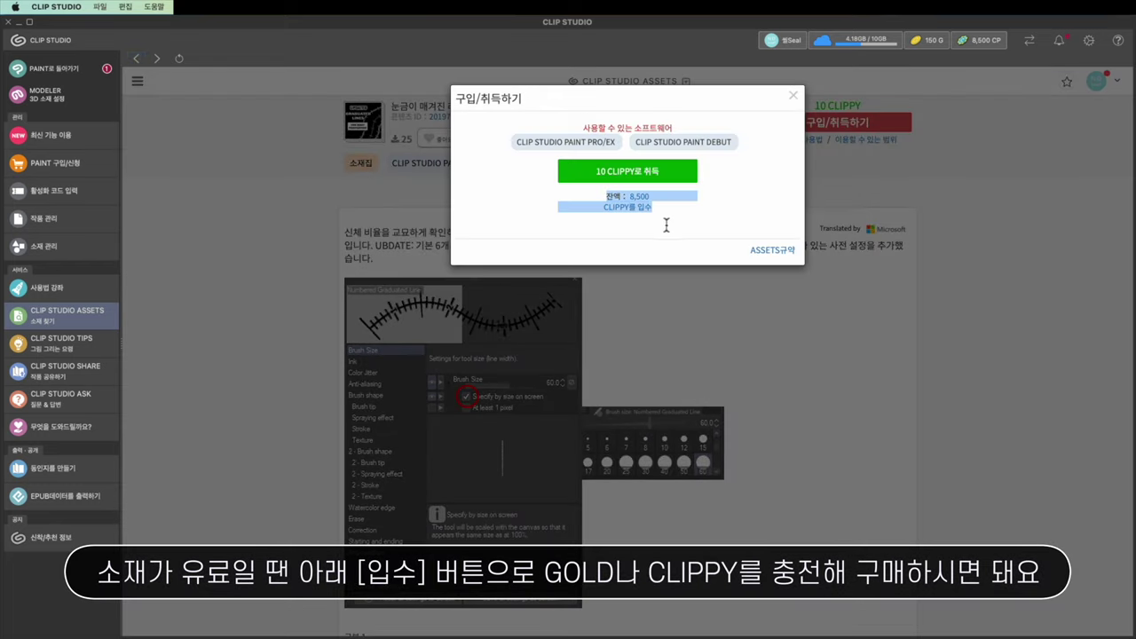
click(658, 207)
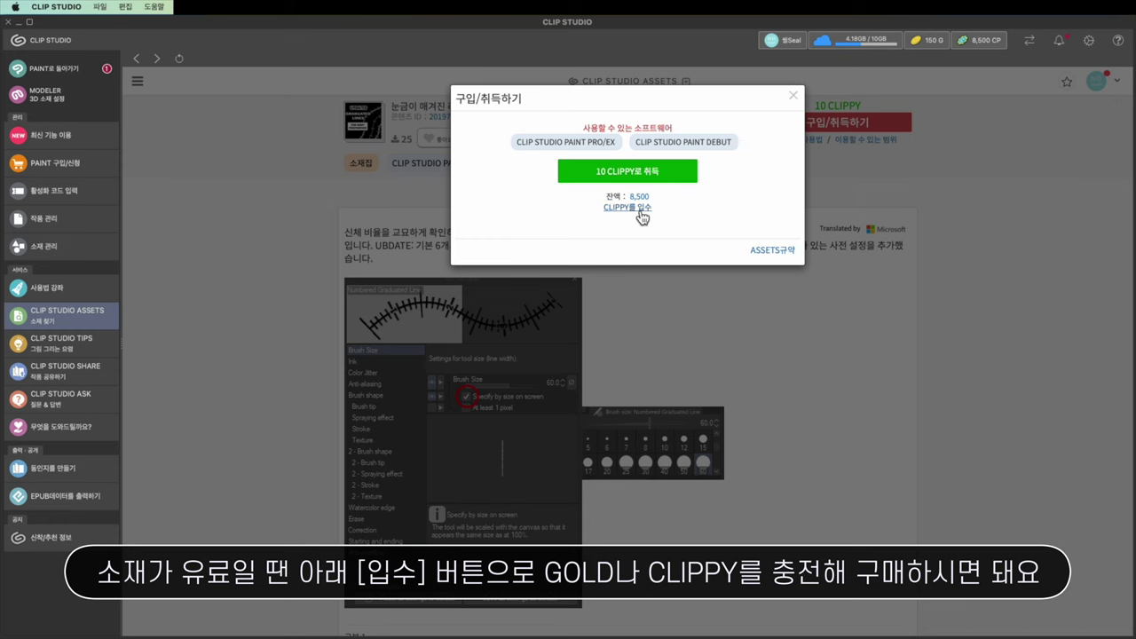
click(637, 209)
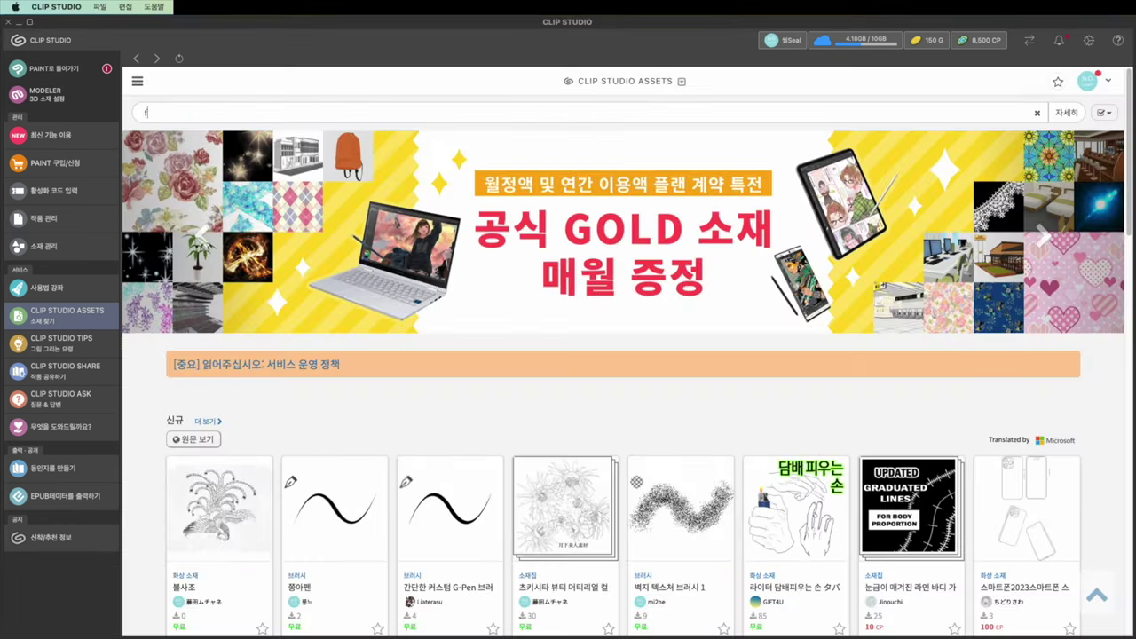
Step: Search the materials for "리본" and sort the results by popularity
text(리본)
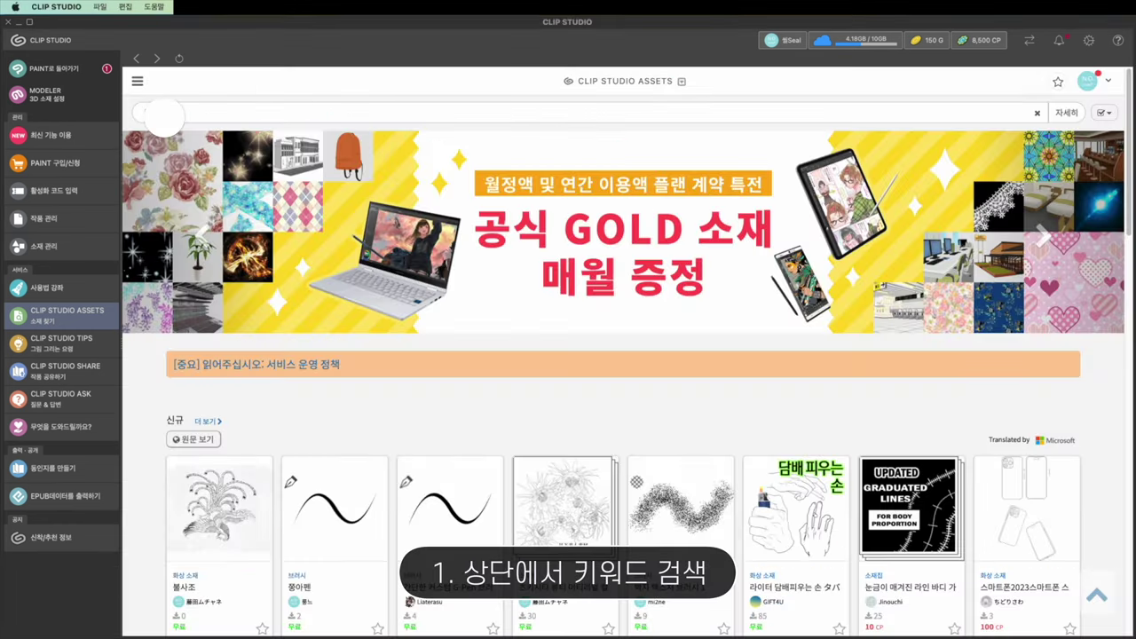
key(Return)
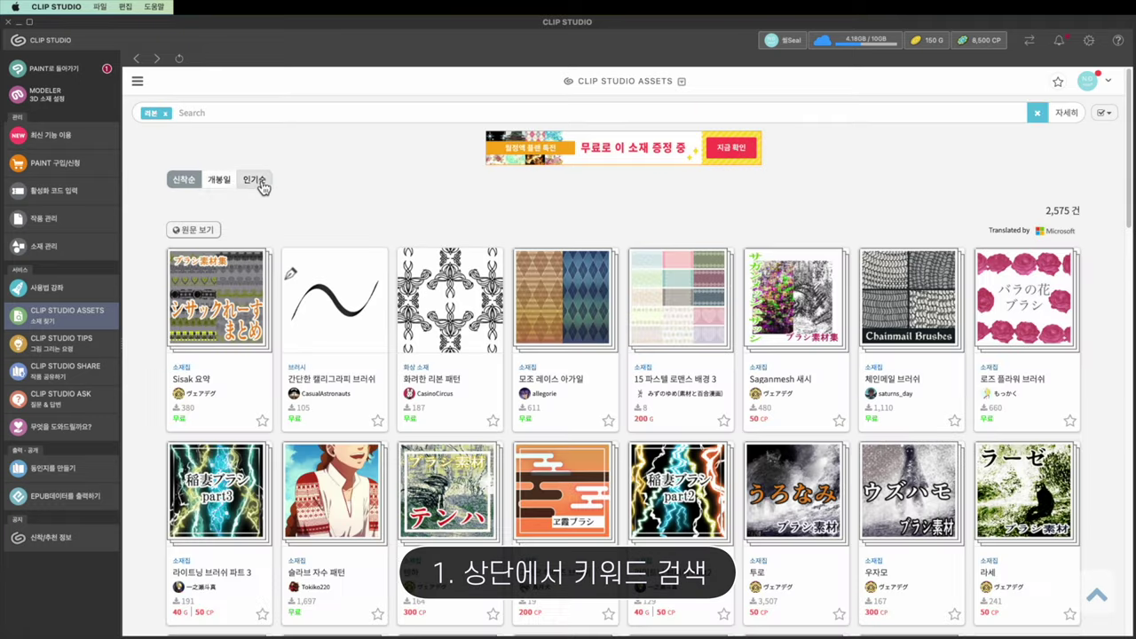
click(260, 184)
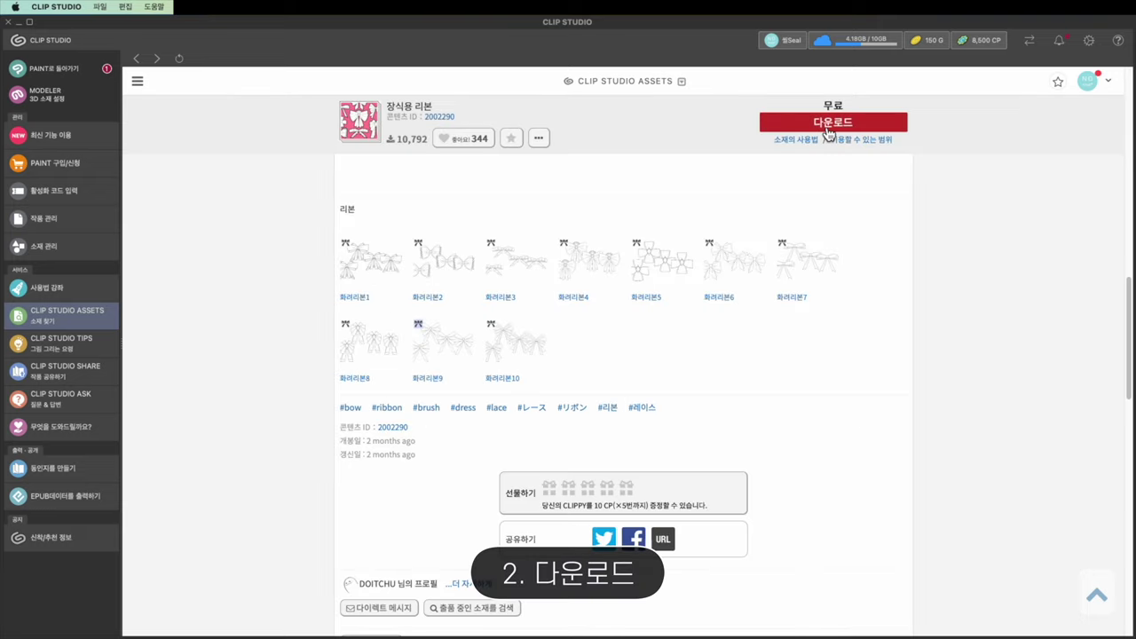
Step: Download the free 장식용 리본 material and dismiss the acquisition dialog
click(821, 123)
click(823, 123)
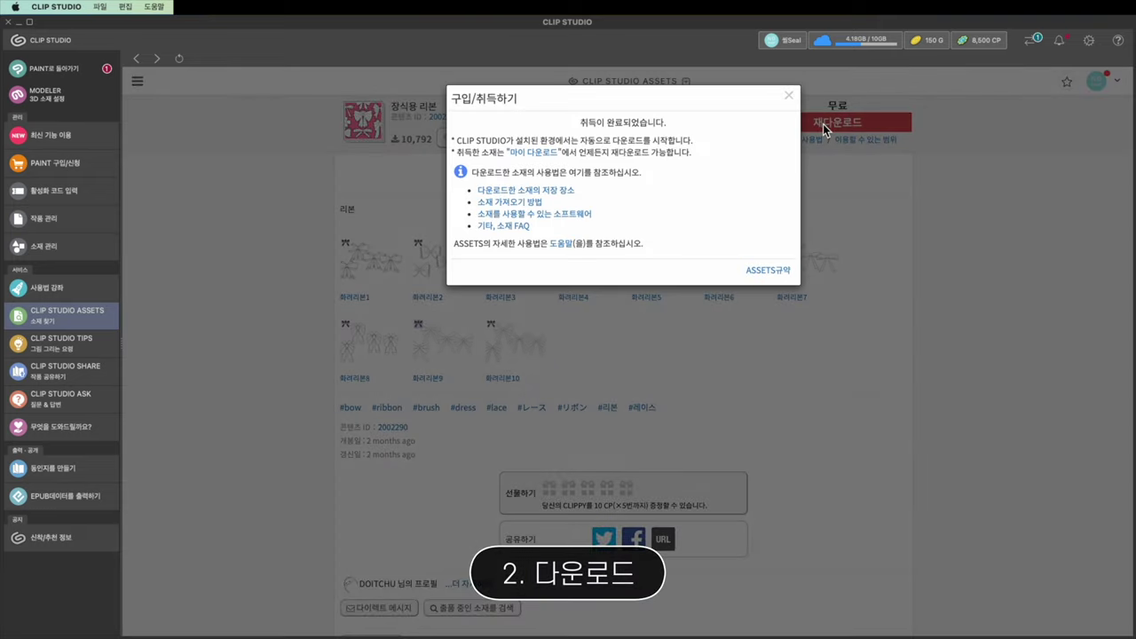
click(799, 100)
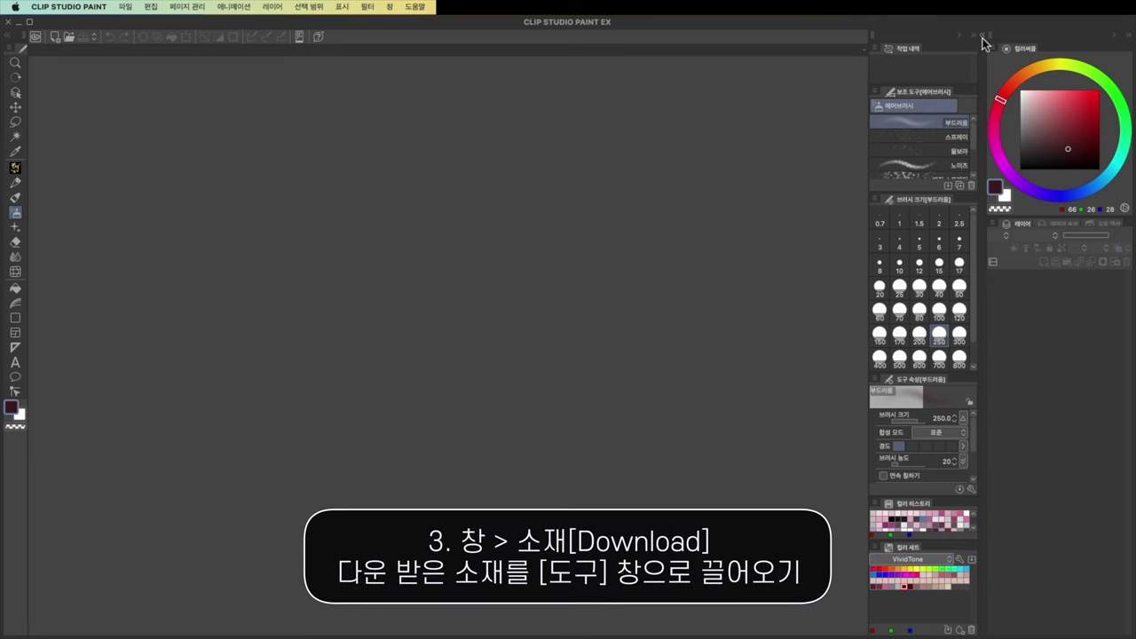
Step: Show the downloaded materials in CLIP STUDIO PAINT EX and add the 화려리본 brushes to the airbrush sub tools
click(982, 38)
click(862, 45)
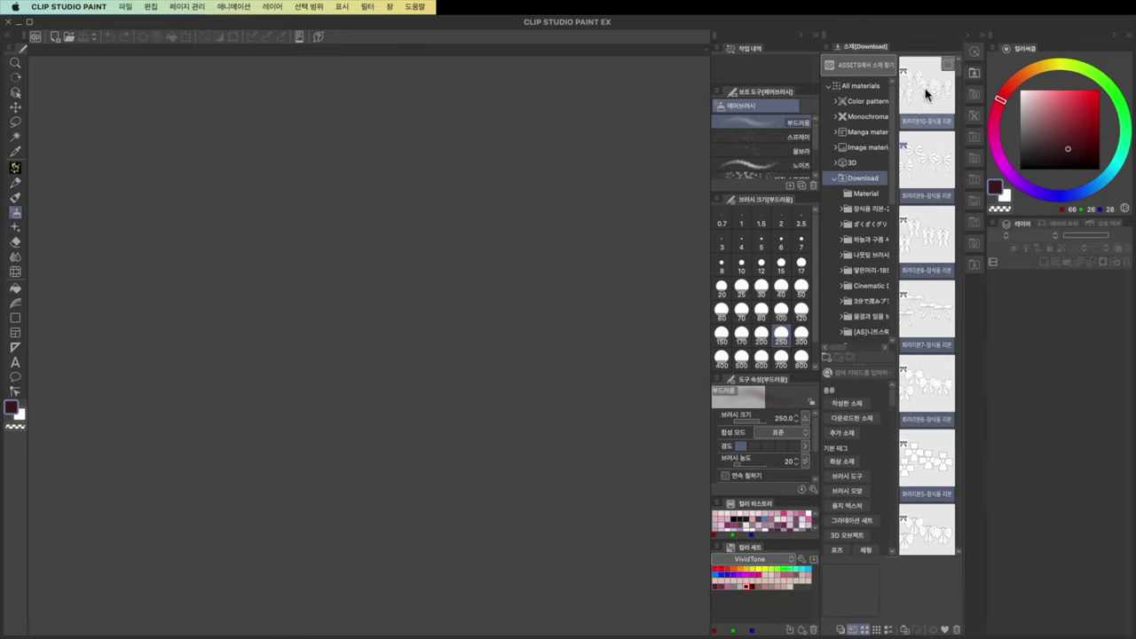
mouse_move(926, 93)
mouse_down()
mouse_move(766, 142)
mouse_move(794, 144)
mouse_move(769, 140)
mouse_move(784, 168)
mouse_up()
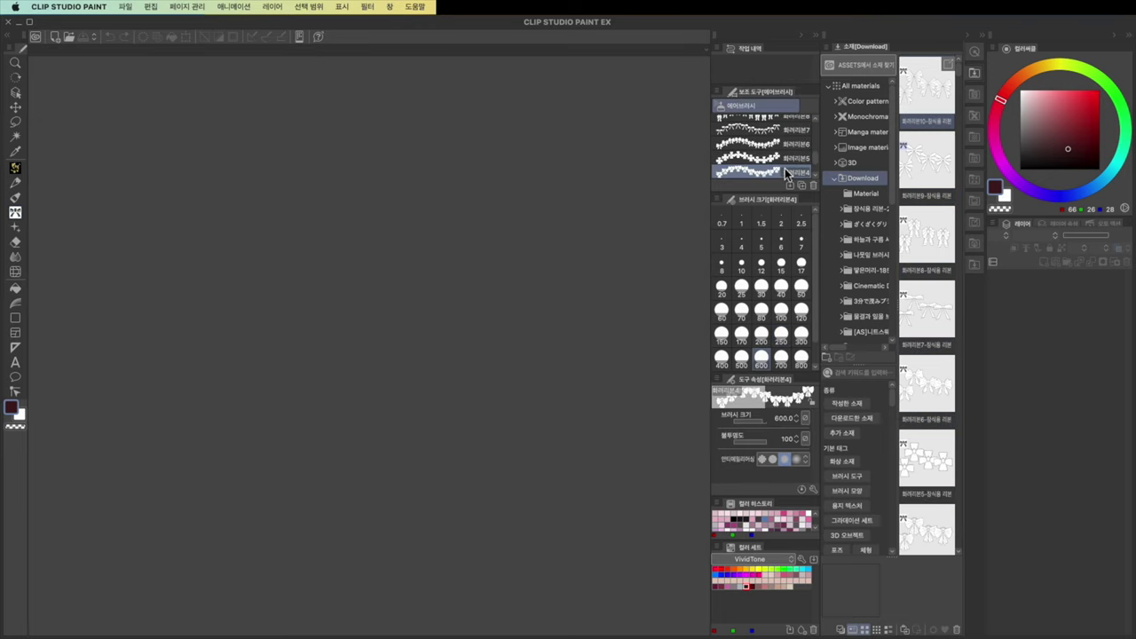
scroll(795, 156, down, 10)
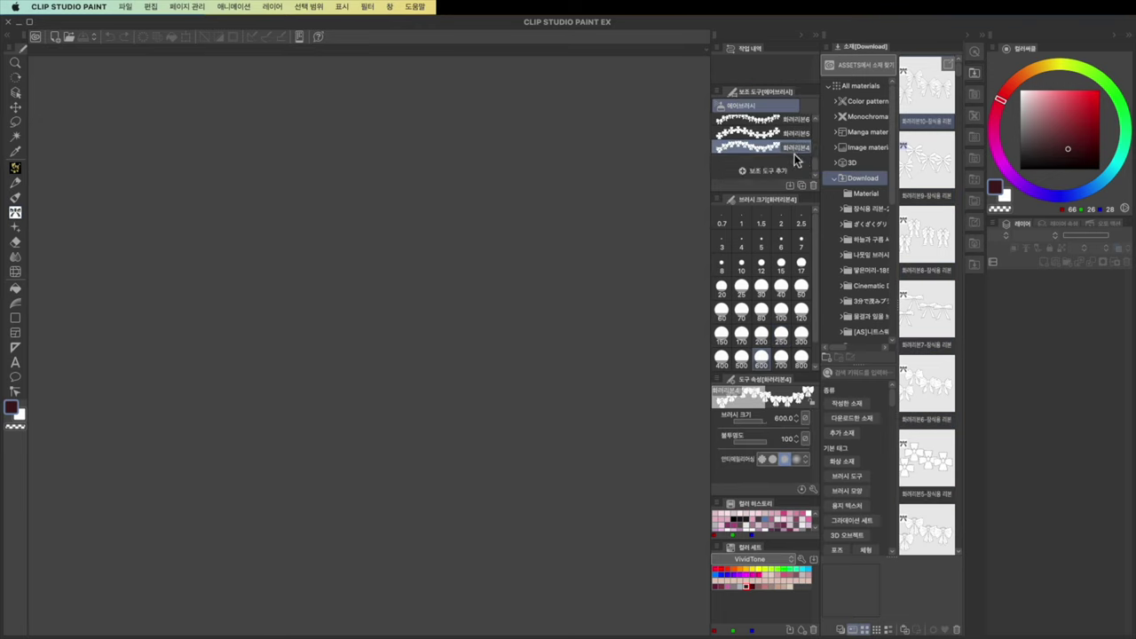
Step: Move the 화려리본 brushes out of the airbrush group into a separate sub tool group and view the group's settings option
mouse_move(774, 149)
mouse_down()
mouse_move(806, 105)
mouse_move(796, 111)
mouse_up()
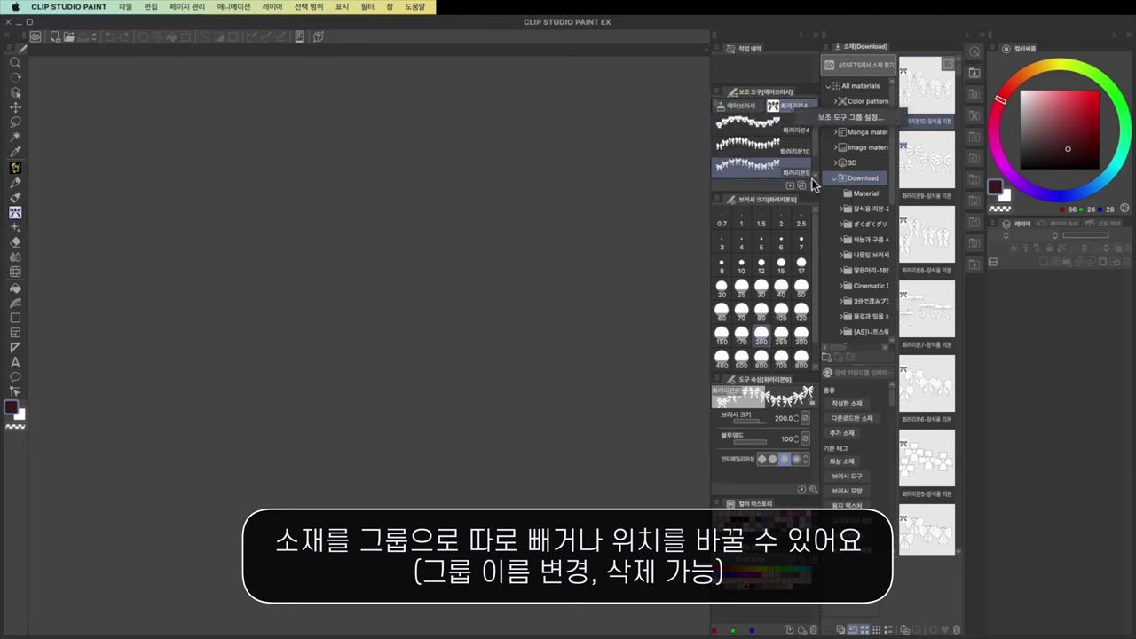
click(823, 124)
click(865, 253)
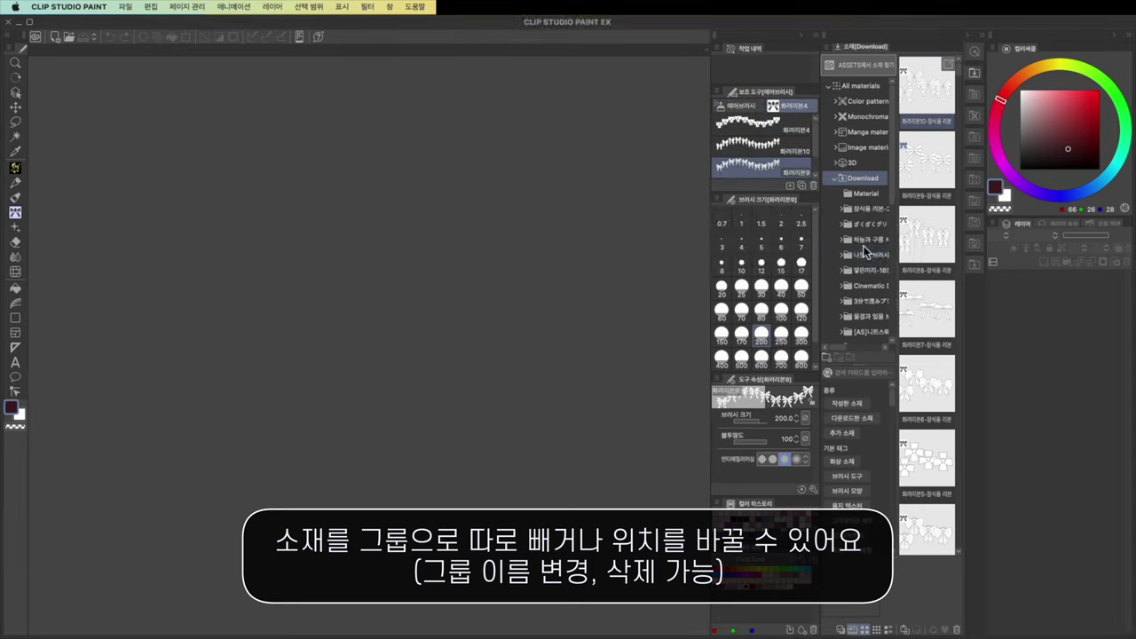
Step: Delete ribbon sub tools from the separate 화려리본4 group, starting with 화려리본9
click(814, 185)
click(814, 185)
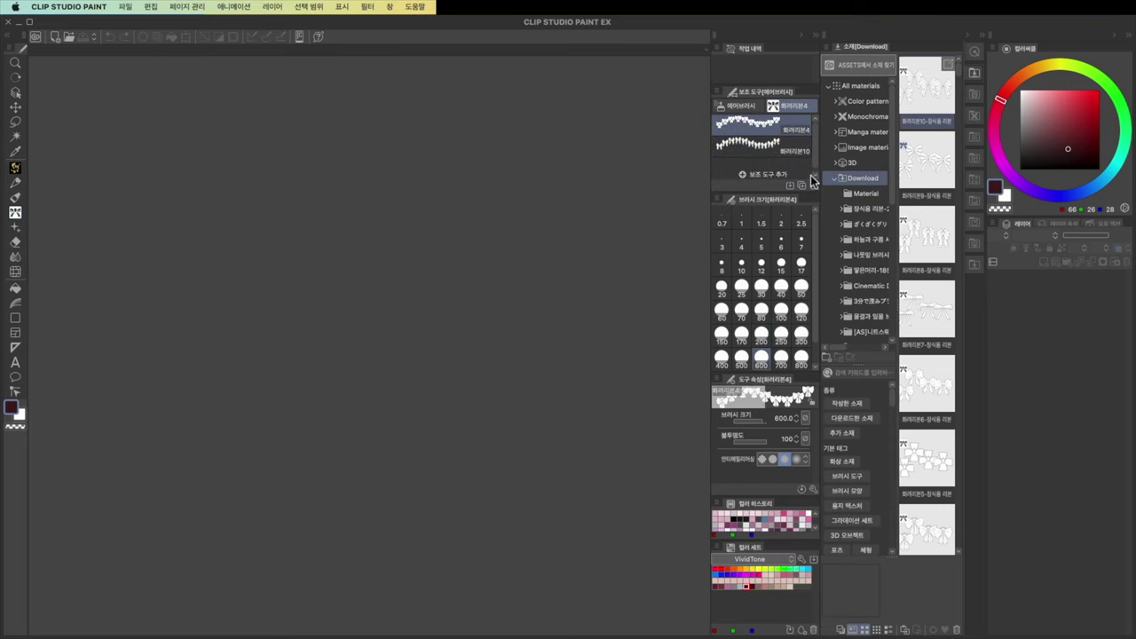
click(813, 186)
click(814, 185)
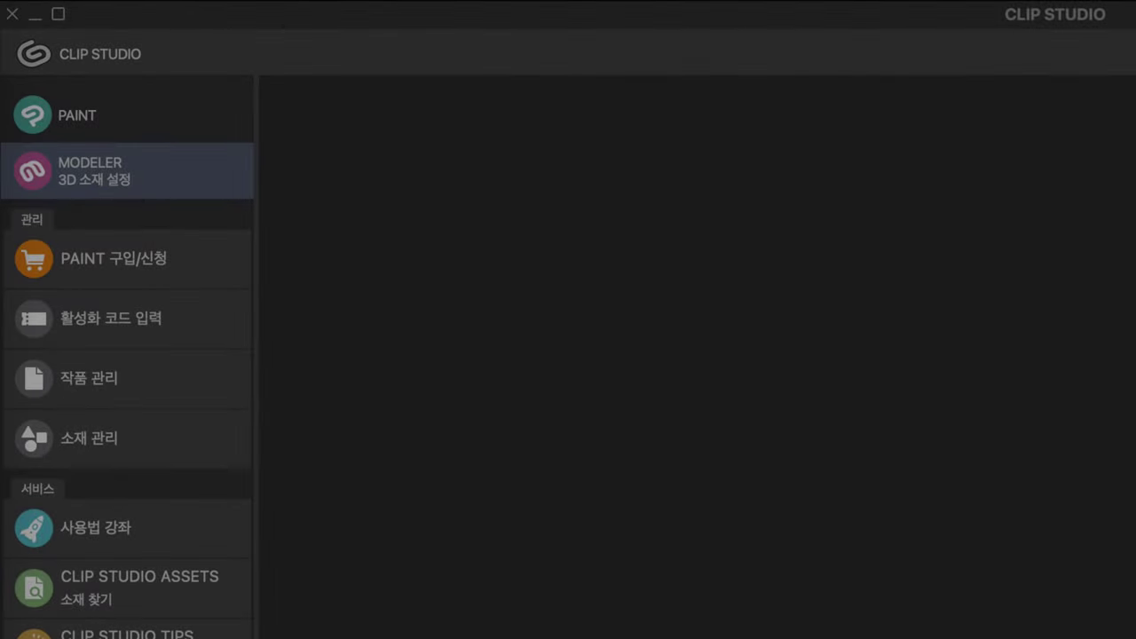
Step: Start PAINT and handwrite "Command = ctrl" in a dark textured stroke across the middle of a white canvas
click(229, 110)
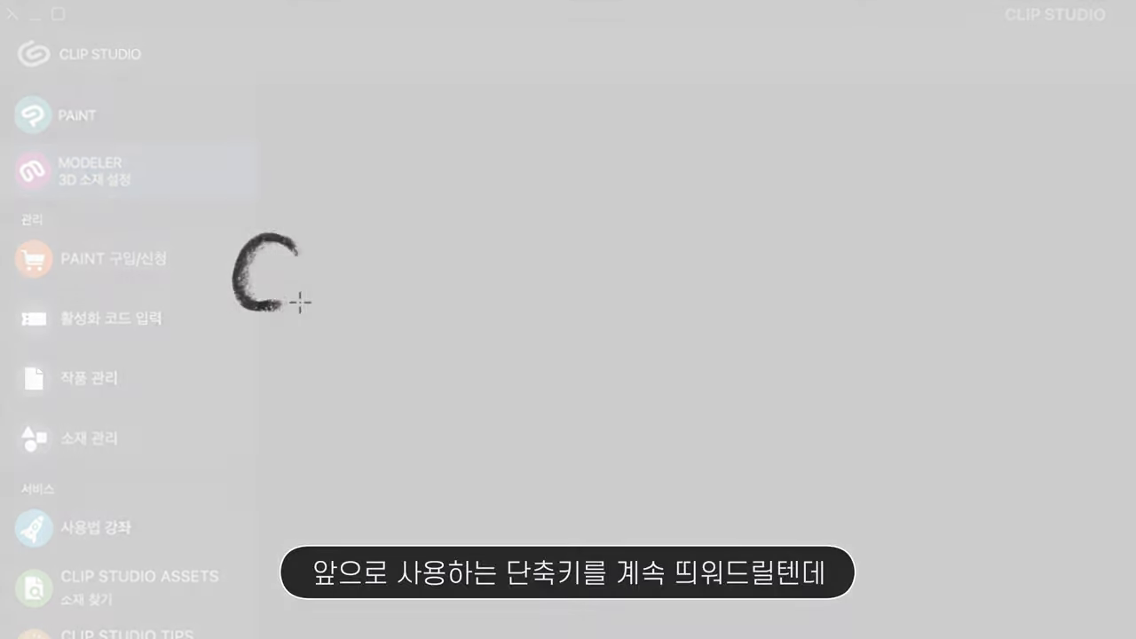
mouse_move(330, 268)
mouse_down()
mouse_move(406, 288)
mouse_move(443, 258)
mouse_move(476, 285)
mouse_move(514, 279)
mouse_move(543, 295)
mouse_up()
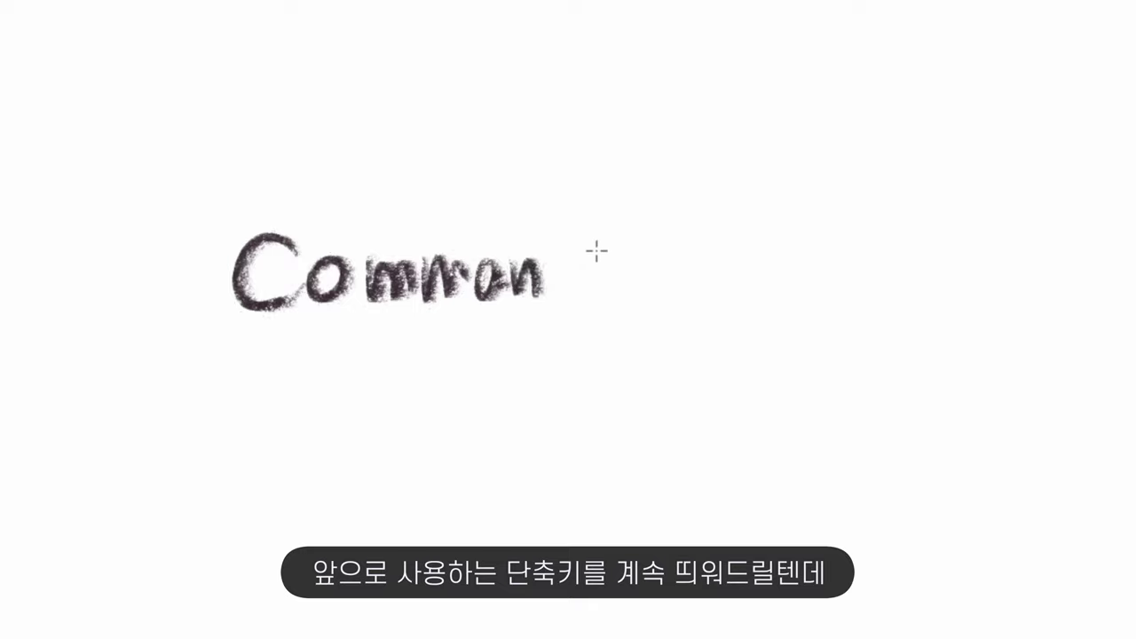
drag(586, 211, 591, 299)
mouse_move(628, 260)
mouse_down()
mouse_move(682, 262)
mouse_move(680, 280)
mouse_up()
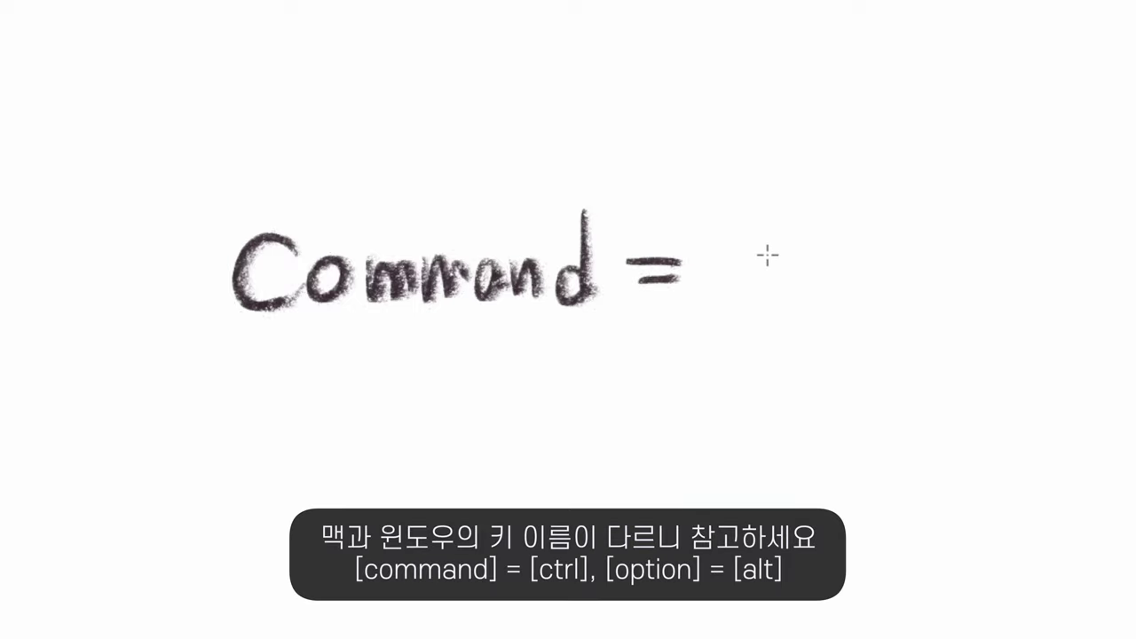
drag(767, 256, 760, 256)
drag(760, 256, 803, 251)
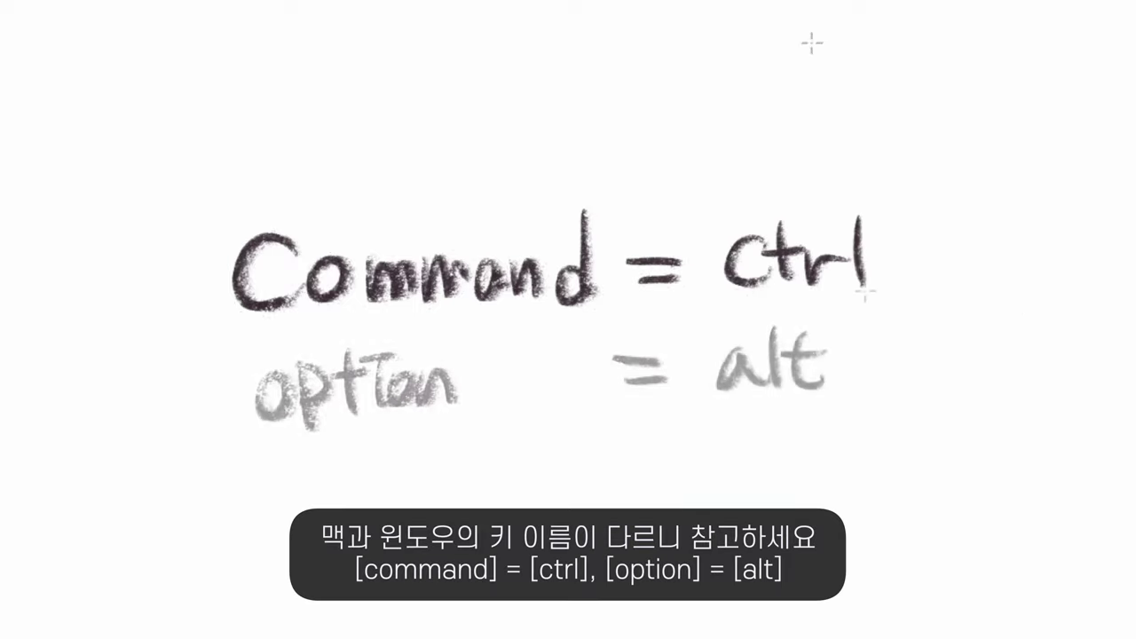
Step: Handwrite "option = alt" below the "Command = ctrl" line
mouse_move(774, 88)
mouse_down()
mouse_move(803, 112)
mouse_move(825, 109)
mouse_up()
mouse_move(835, 158)
mouse_down()
mouse_move(751, 133)
mouse_move(825, 161)
mouse_up()
mouse_move(377, 84)
mouse_down()
mouse_move(396, 141)
mouse_move(427, 62)
mouse_move(458, 131)
mouse_up()
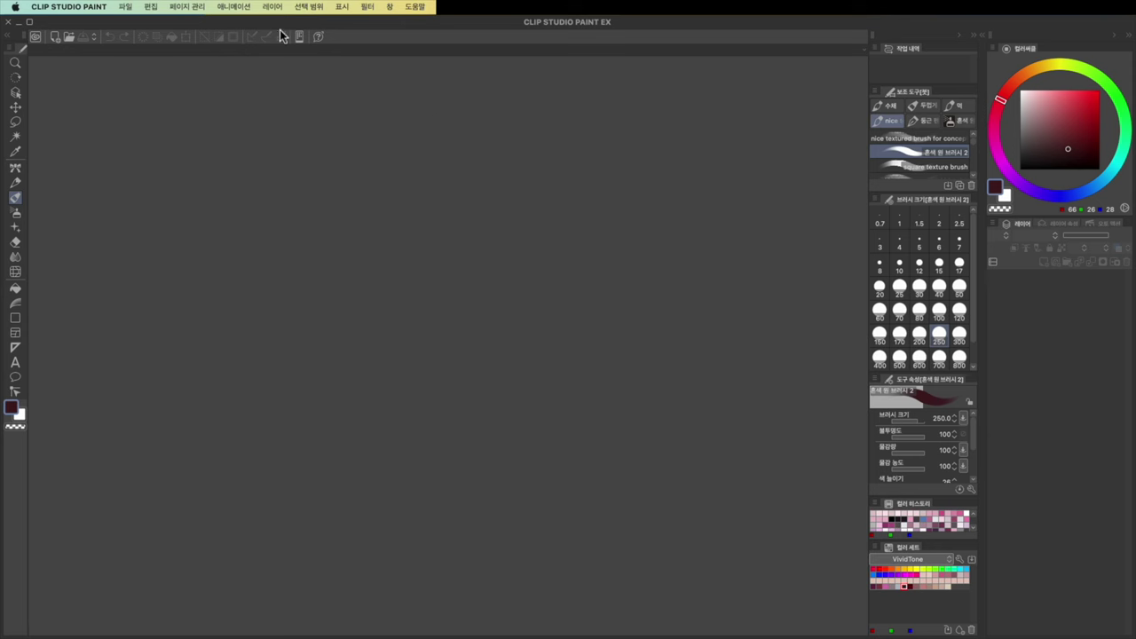
Step: Set up a new illustration canvas 2500 px wide and 3000 px high at 300 dpi, with px as the unit
click(124, 6)
click(126, 23)
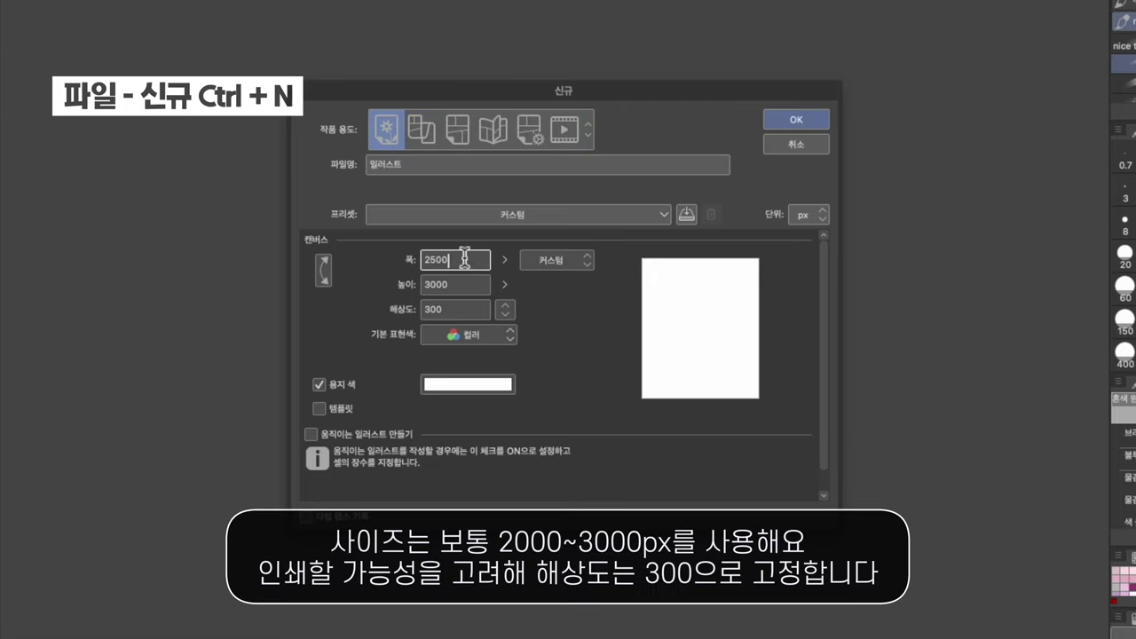
click(478, 310)
click(504, 310)
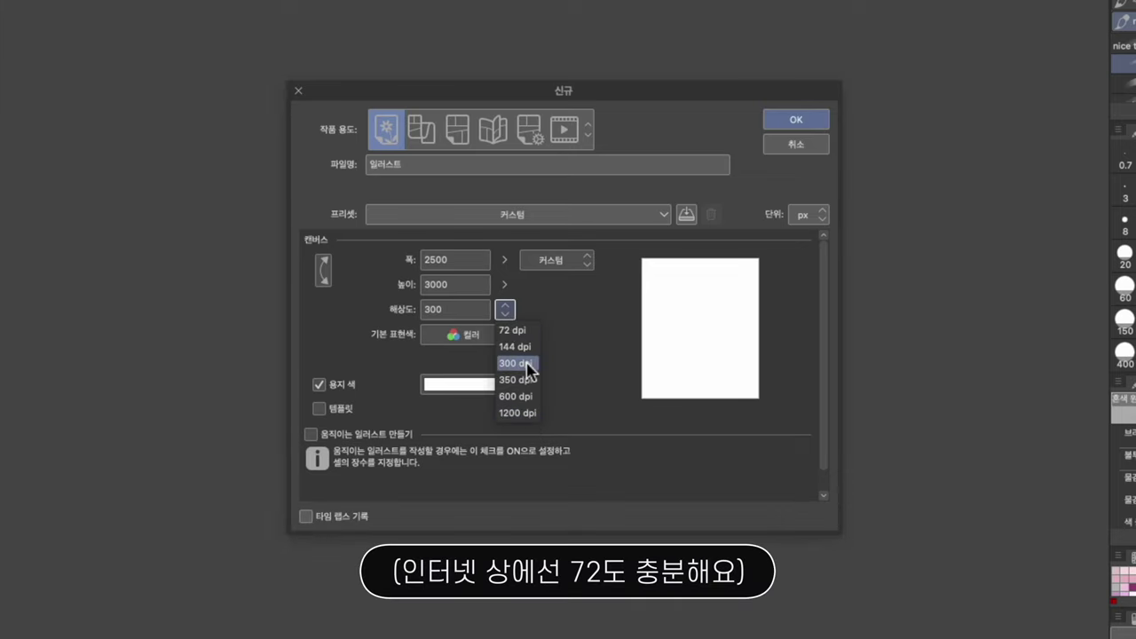
click(589, 373)
click(817, 215)
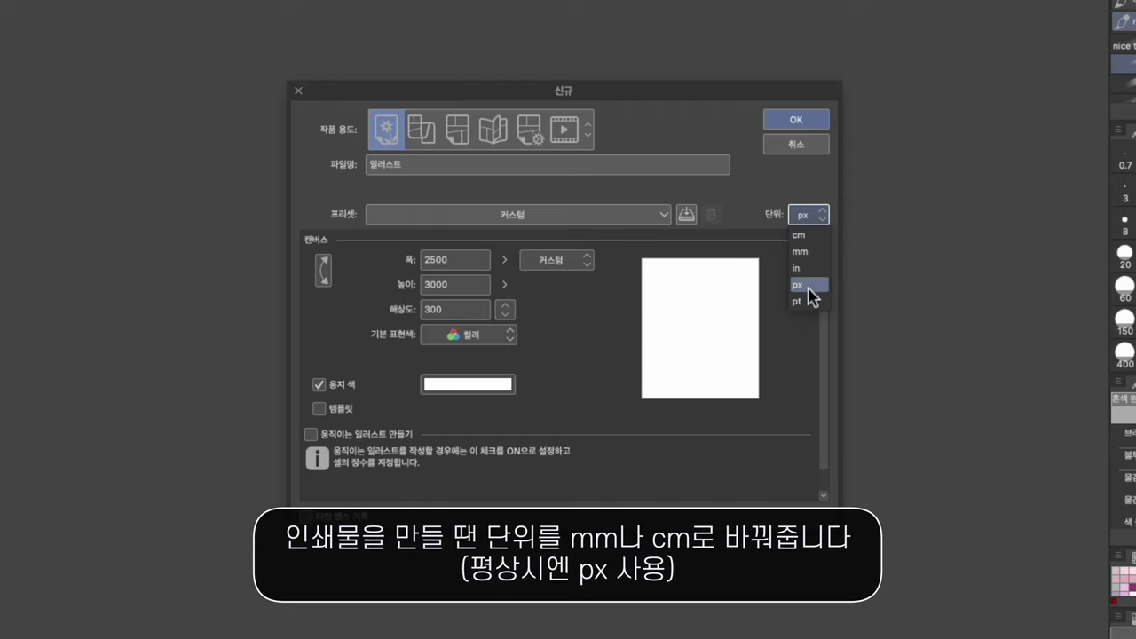
click(807, 286)
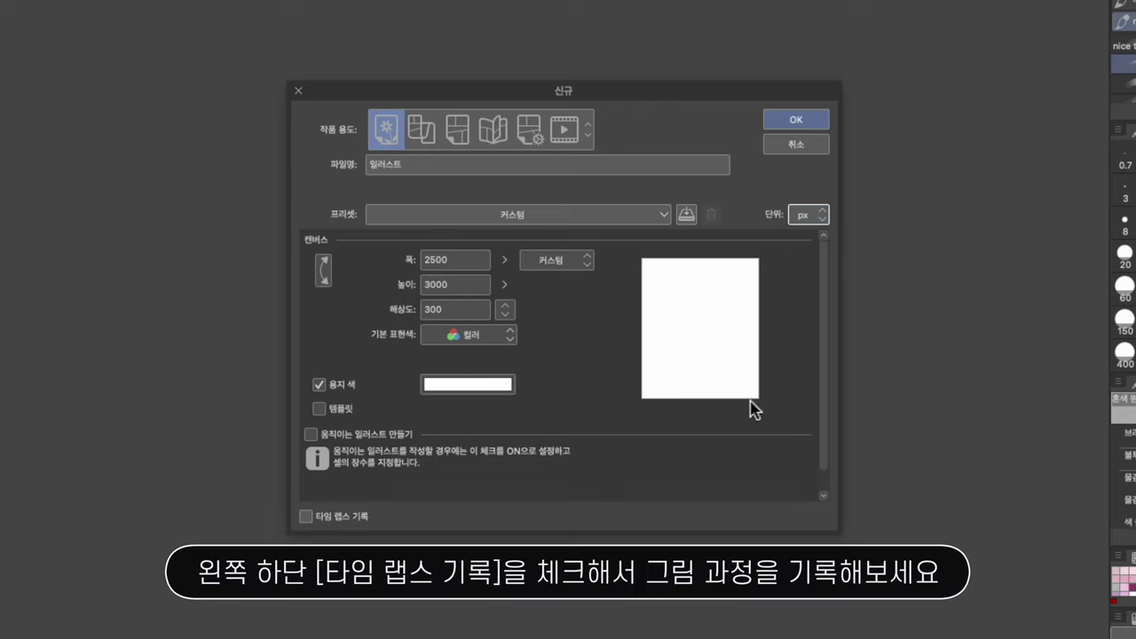
Step: Enable time-lapse recording for the new canvas, accept the storage notice and create the canvas
click(305, 517)
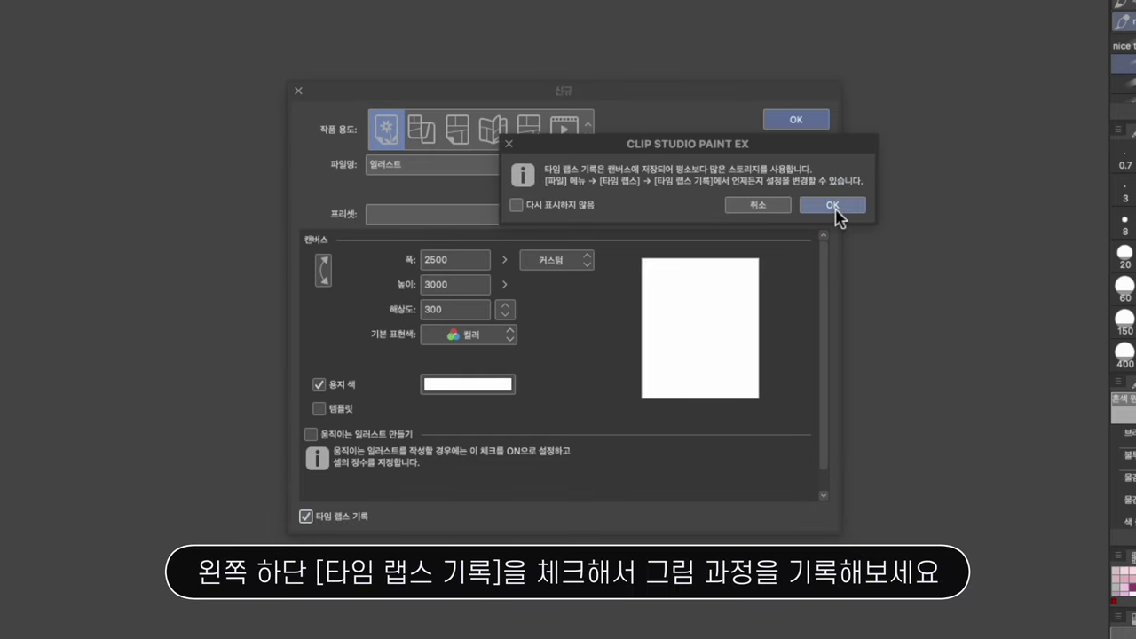
click(832, 208)
click(811, 125)
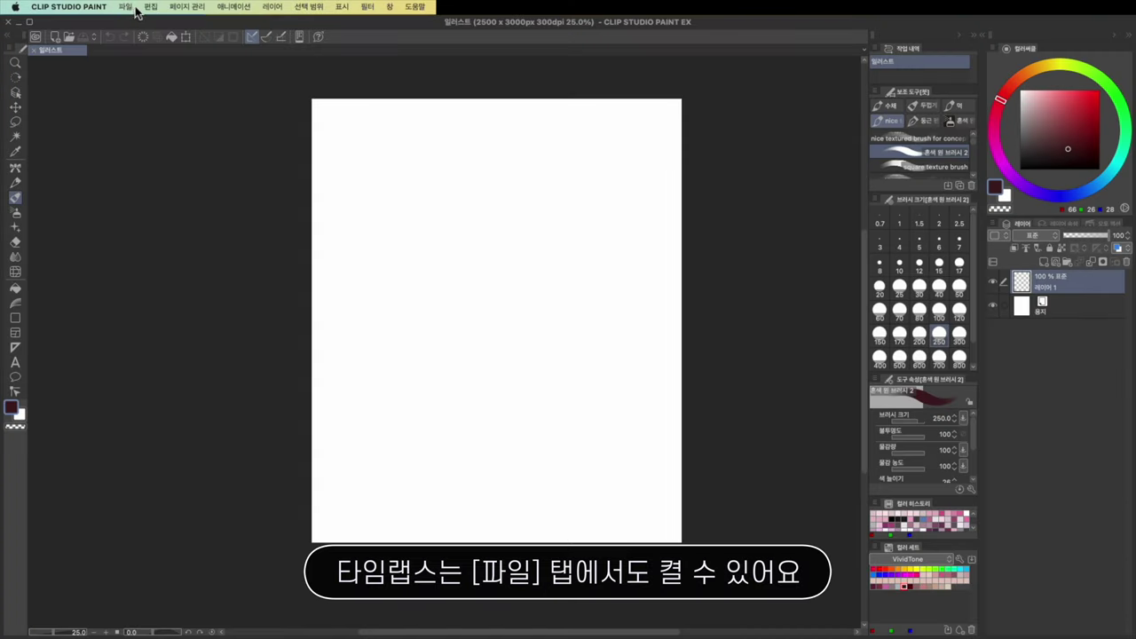
Step: Look up the time-lapse options and save the canvas as 일러스트 in the 다운로드 folder in CLIP STUDIO FORMAT
click(125, 7)
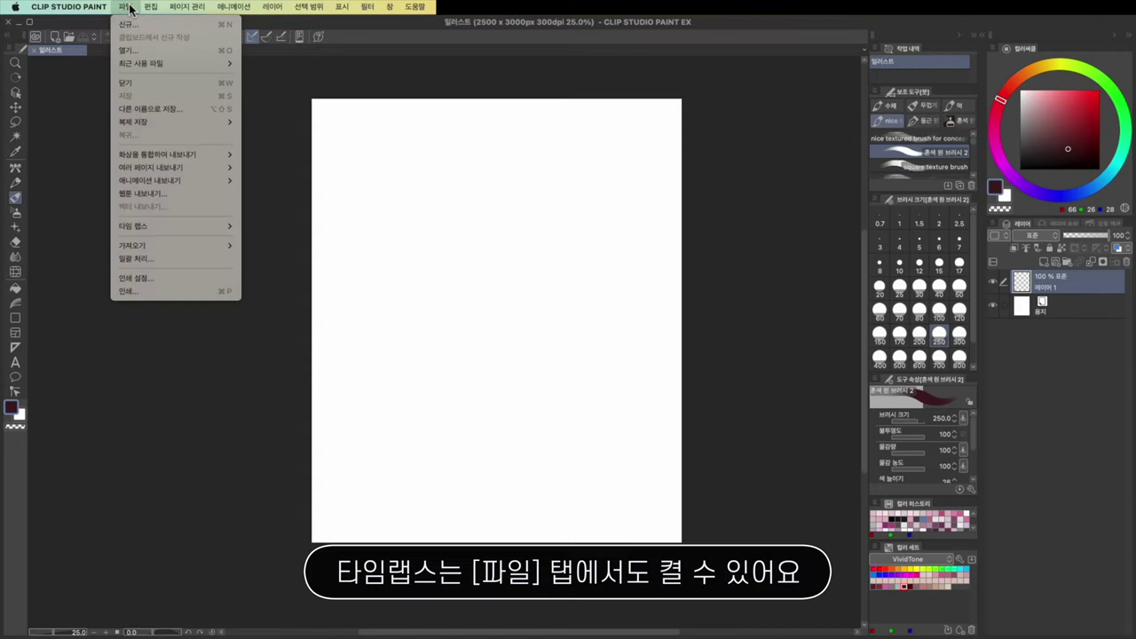
mouse_move(174, 234)
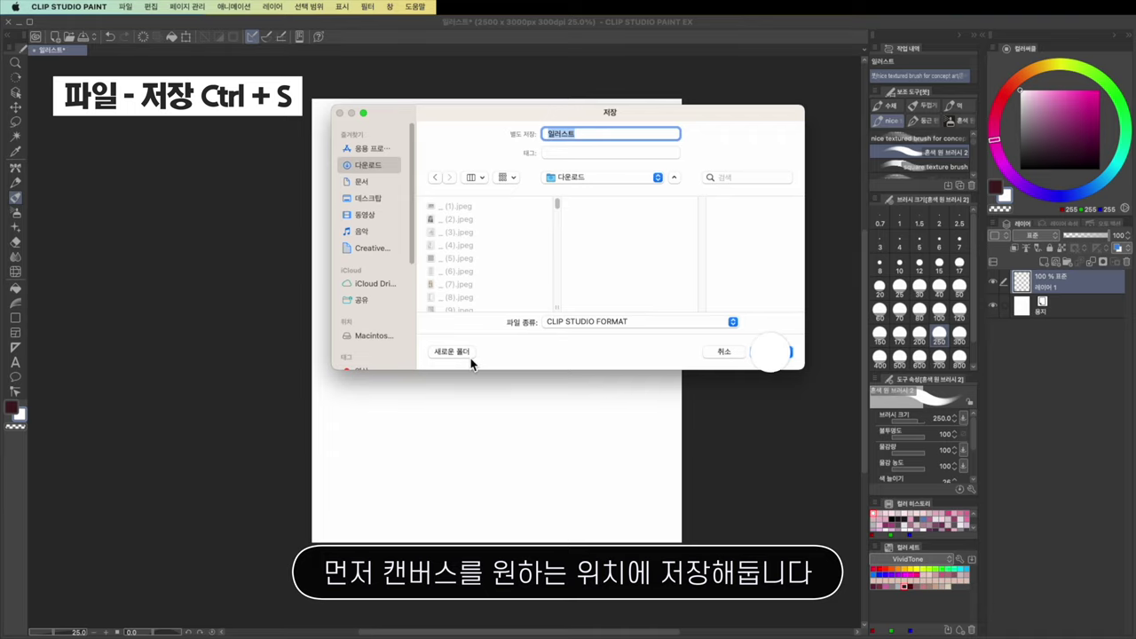
key(Return)
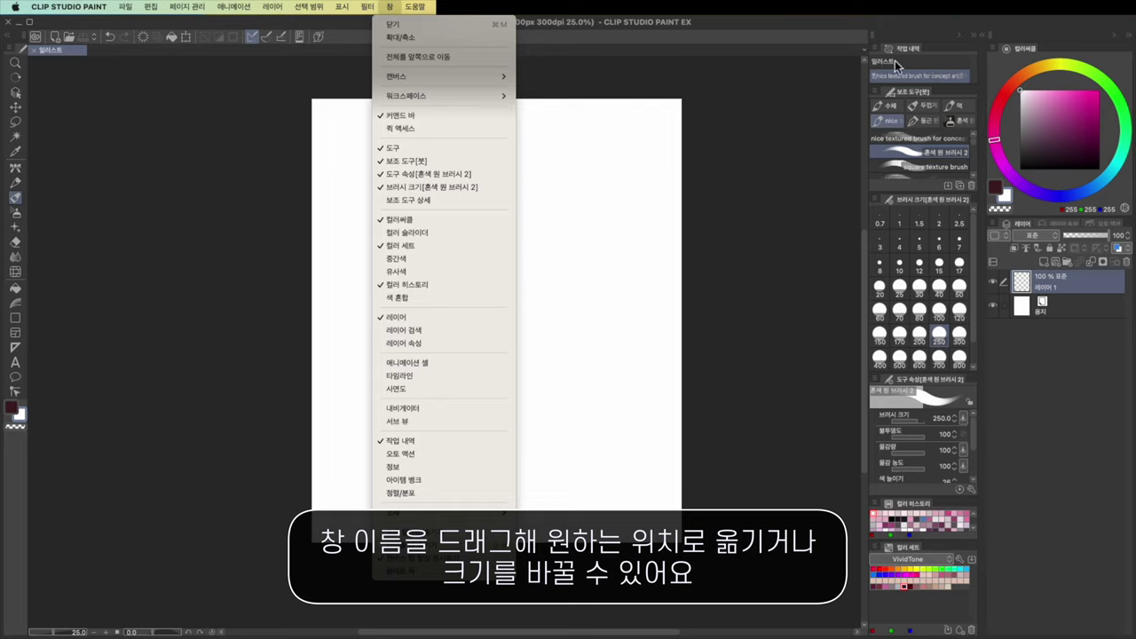
Step: Float the history palette beside the canvas, dock it back above the sub tool palette and make it slightly taller
drag(910, 50, 757, 115)
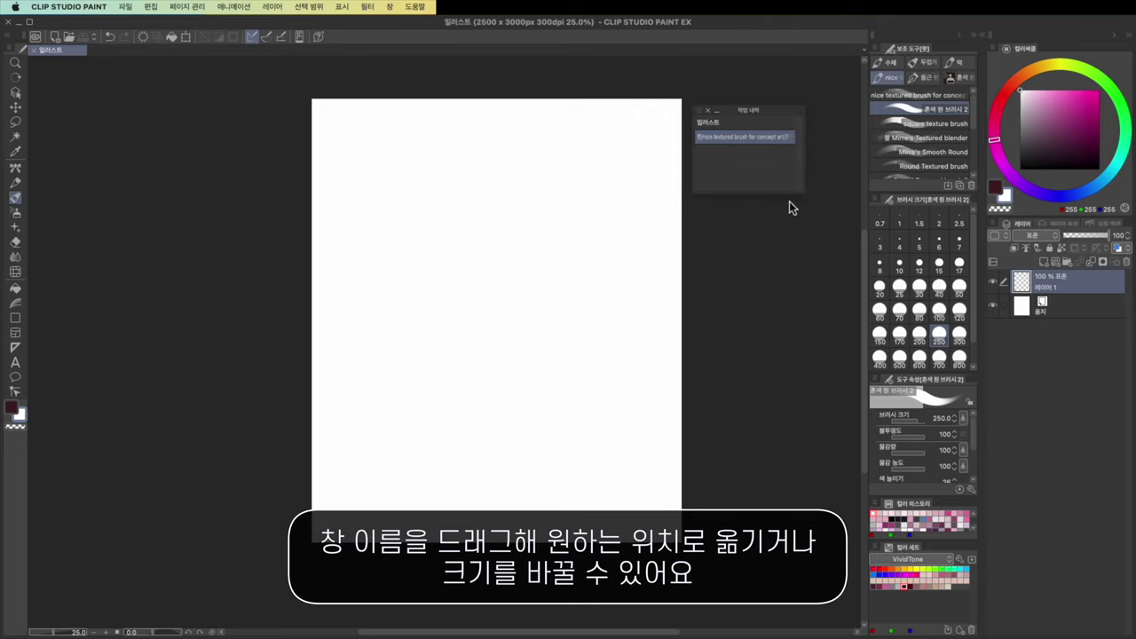
mouse_move(753, 115)
mouse_down()
mouse_move(879, 102)
mouse_move(897, 81)
mouse_move(994, 101)
mouse_move(876, 127)
mouse_move(908, 75)
mouse_move(910, 44)
mouse_up()
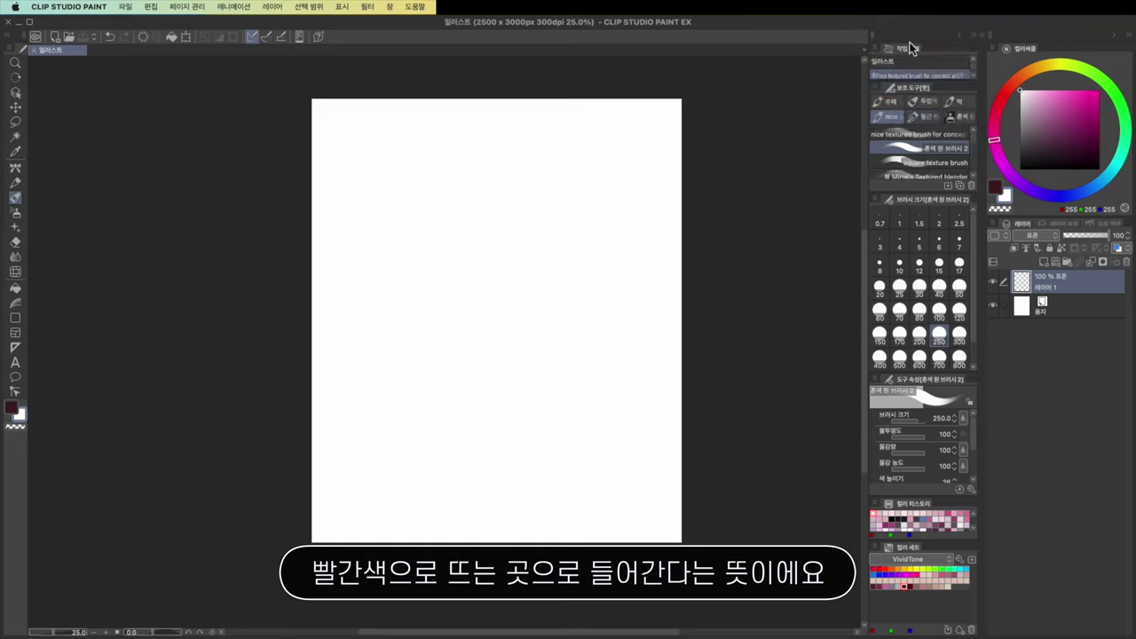
drag(920, 85, 920, 98)
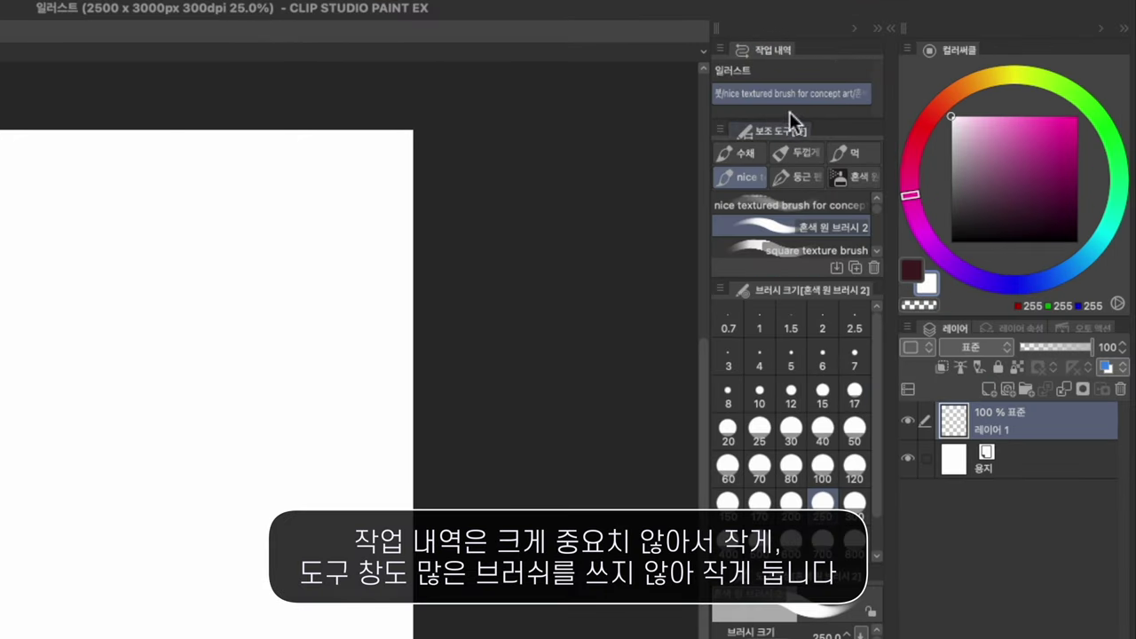
click(2, 2)
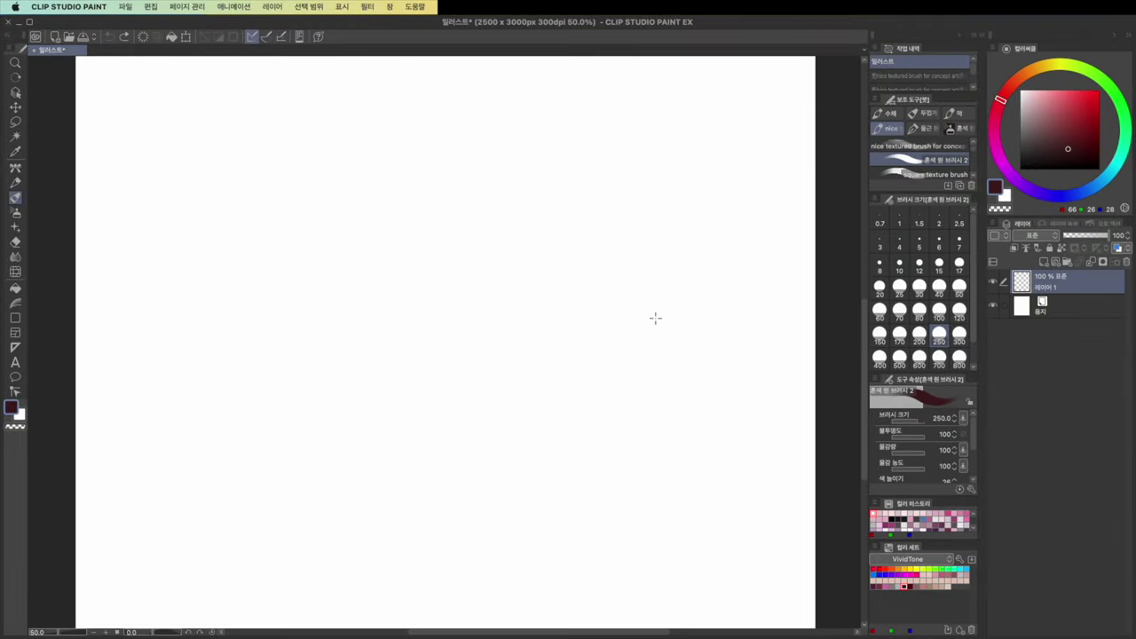
Step: Undo a thick test loop and draw a large circle with a cross inside at brush size 50
mouse_move(532, 237)
mouse_down()
mouse_move(503, 284)
mouse_move(542, 337)
mouse_move(543, 276)
mouse_up()
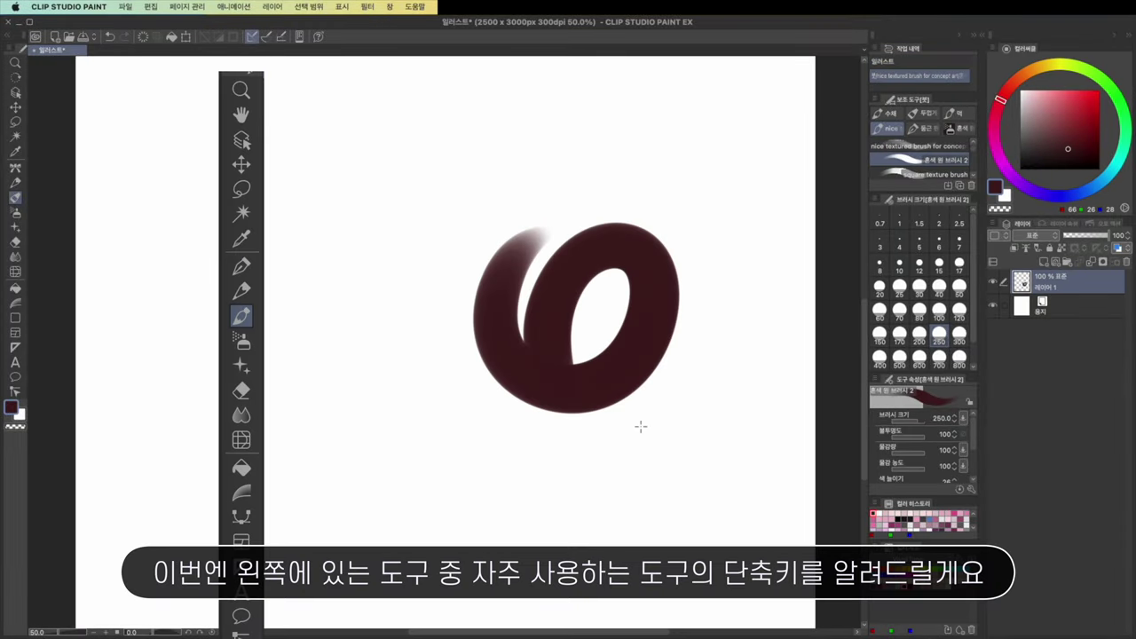
key(ctrl+z)
click(939, 310)
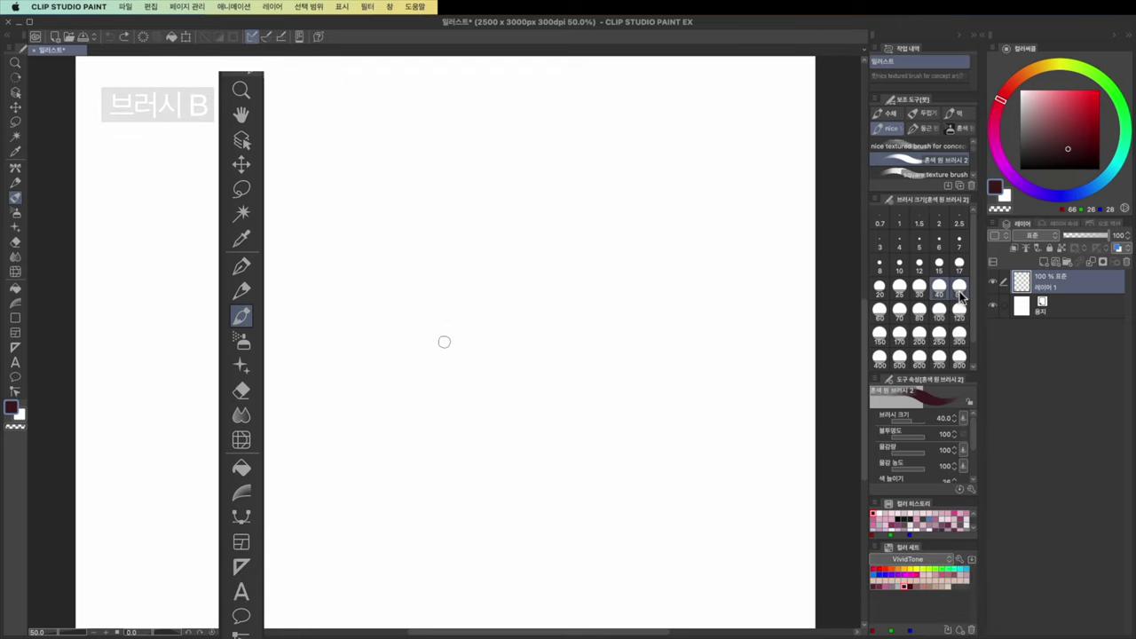
click(959, 286)
mouse_move(416, 196)
mouse_down()
mouse_move(568, 393)
mouse_move(461, 167)
mouse_up()
drag(404, 282, 568, 257)
drag(477, 209, 497, 361)
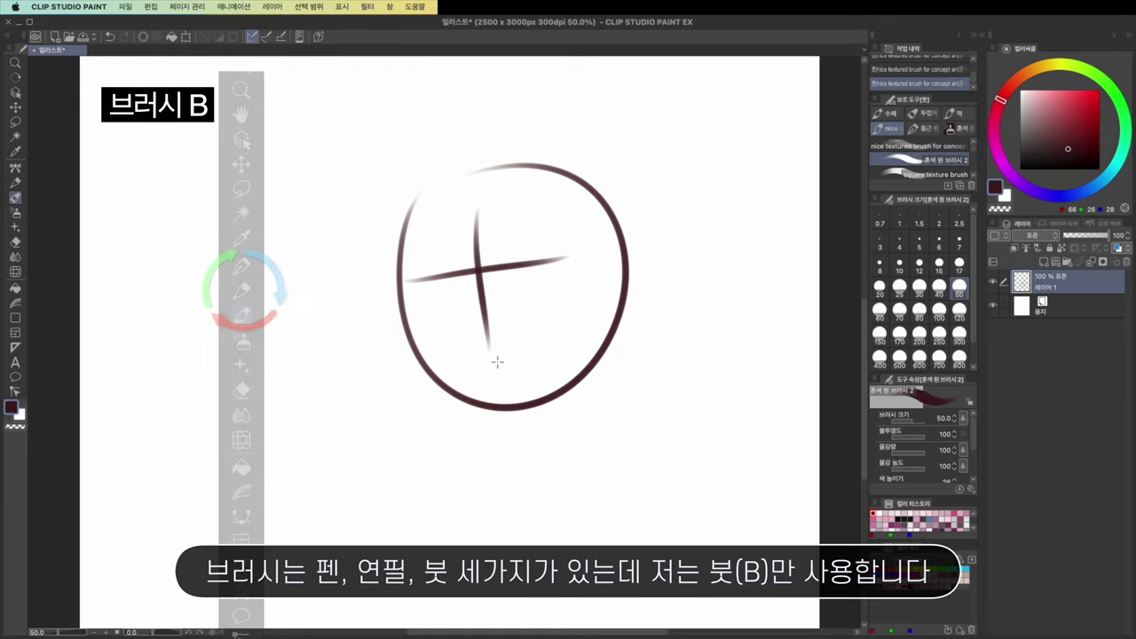
Step: Undo the two strokes of the cross inside the circle and redo them
key(ctrl+z)
key(ctrl+z)
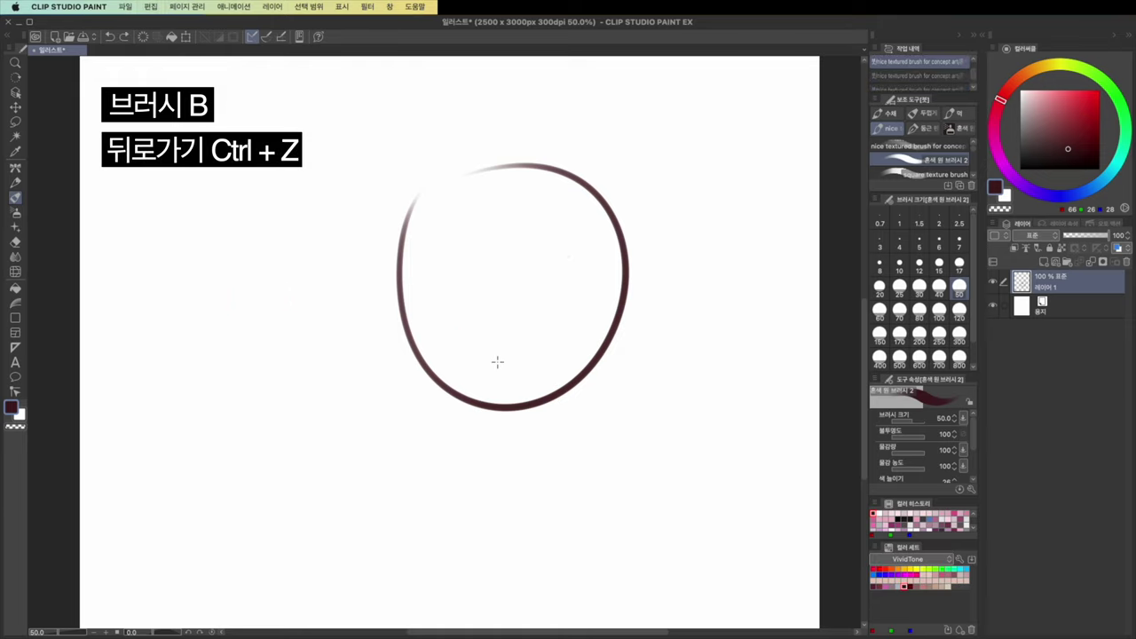
key(ctrl+shift+z)
key(ctrl+shift+z)
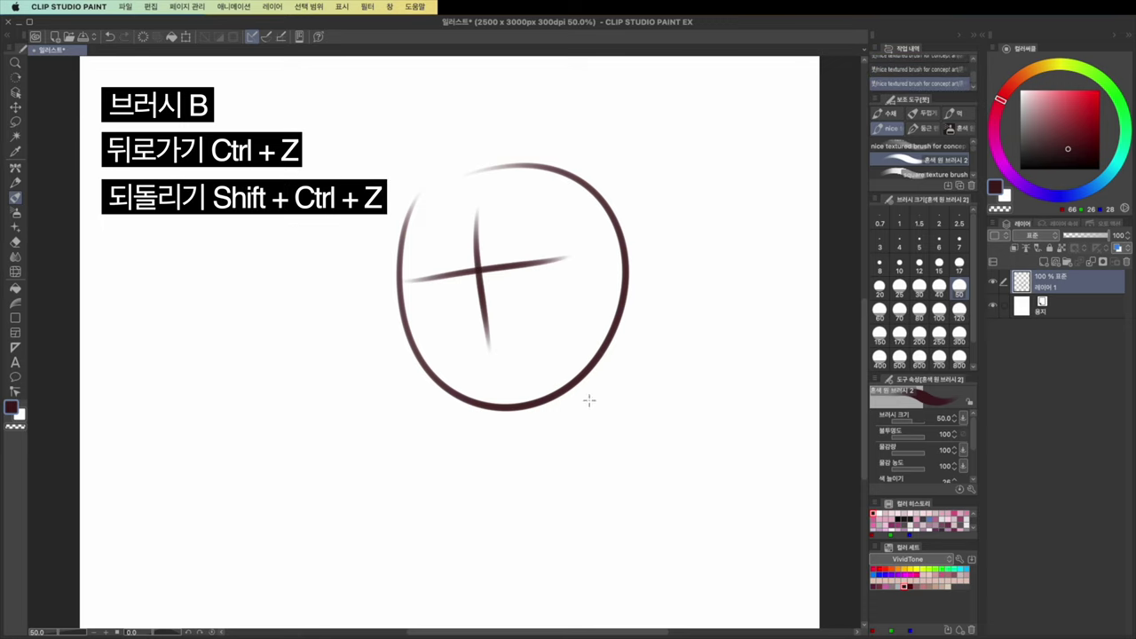
Step: Draw a short zigzag at the circle's lower-right edge and partly erase it and the circle's outline with the soft eraser at sizes 30 and 200
drag(557, 439, 630, 368)
key(e)
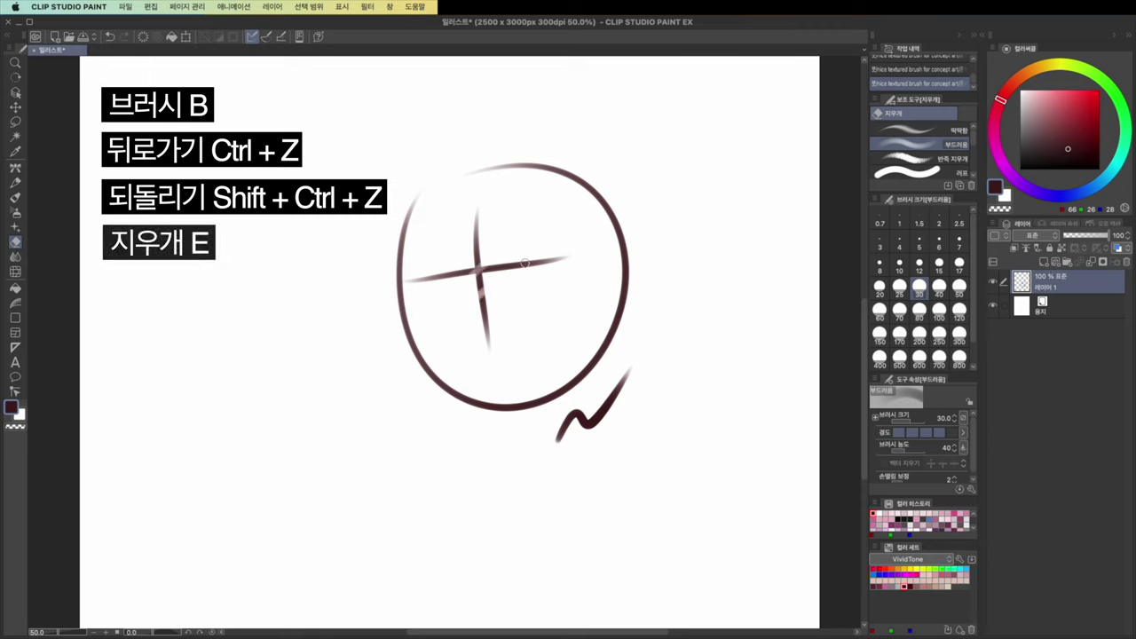
mouse_move(625, 265)
mouse_down()
mouse_move(626, 289)
mouse_move(554, 399)
mouse_up()
click(919, 334)
mouse_move(644, 304)
mouse_down()
mouse_move(538, 417)
mouse_move(587, 382)
mouse_move(668, 354)
mouse_move(612, 405)
mouse_up()
Step: Draw a heart over the faded zigzag and push the heart and the circle's right side inward with Liquify at size 700
key(b)
mouse_move(590, 460)
mouse_down()
mouse_move(607, 425)
mouse_move(687, 411)
mouse_move(537, 456)
mouse_up()
key(j)
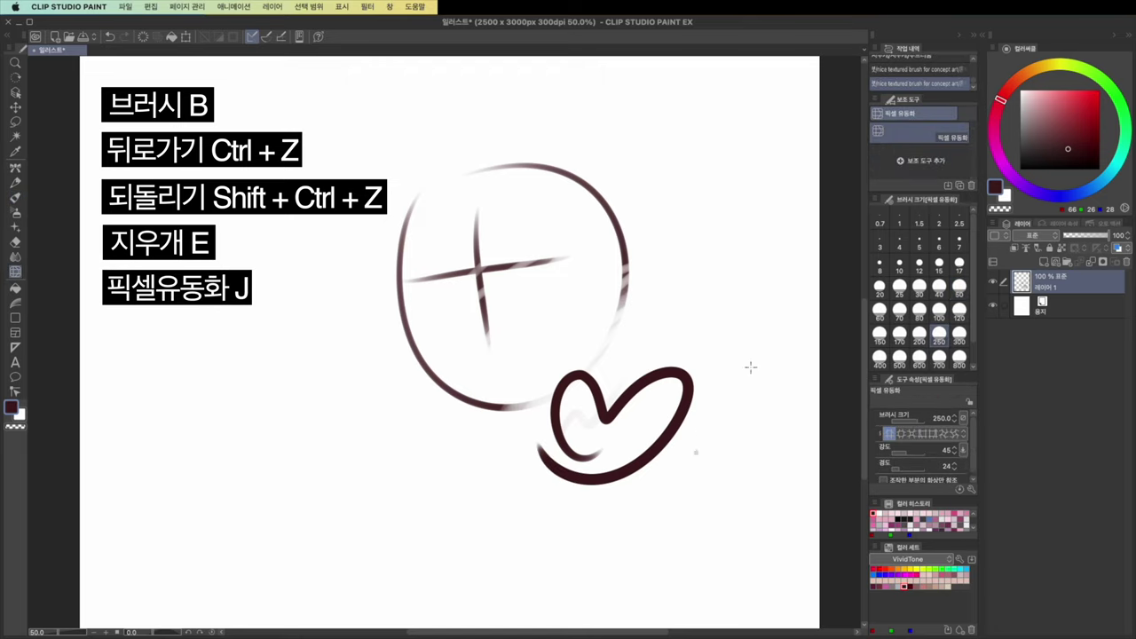
click(939, 357)
drag(725, 347, 612, 416)
drag(609, 541, 607, 446)
drag(693, 284, 654, 317)
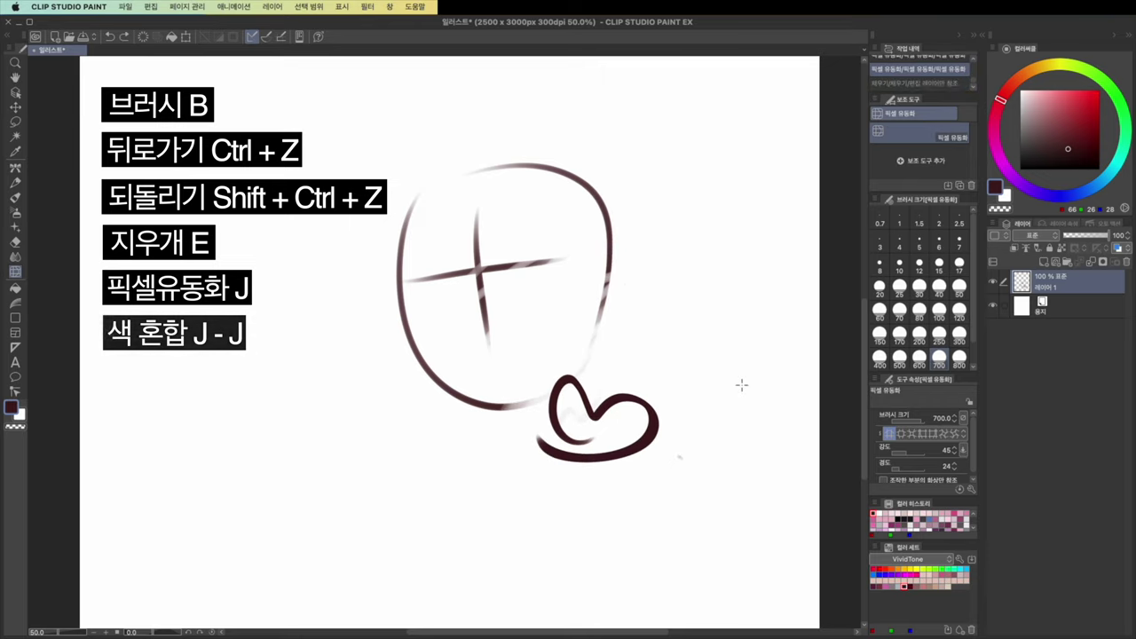
Step: Smudge the heart's lower outline with the color blending tool and undo the blending
key(j)
mouse_move(649, 436)
mouse_down()
mouse_move(605, 472)
mouse_move(606, 487)
mouse_move(572, 460)
mouse_move(543, 468)
mouse_up()
key(ctrl+z)
key(ctrl+z)
key(ctrl+z)
key(ctrl+z)
key(ctrl+z)
key(ctrl+z)
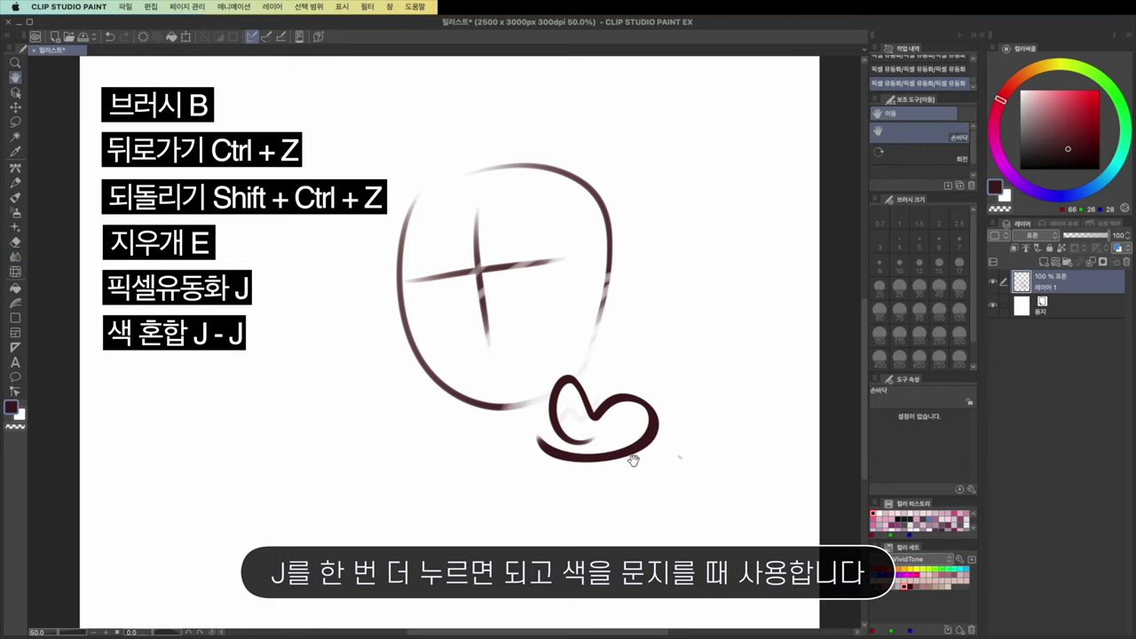
Step: Fill the empty area outside the circle using the Fill tool that refers only to the editing layer, and undo the fill
key(g)
key(g)
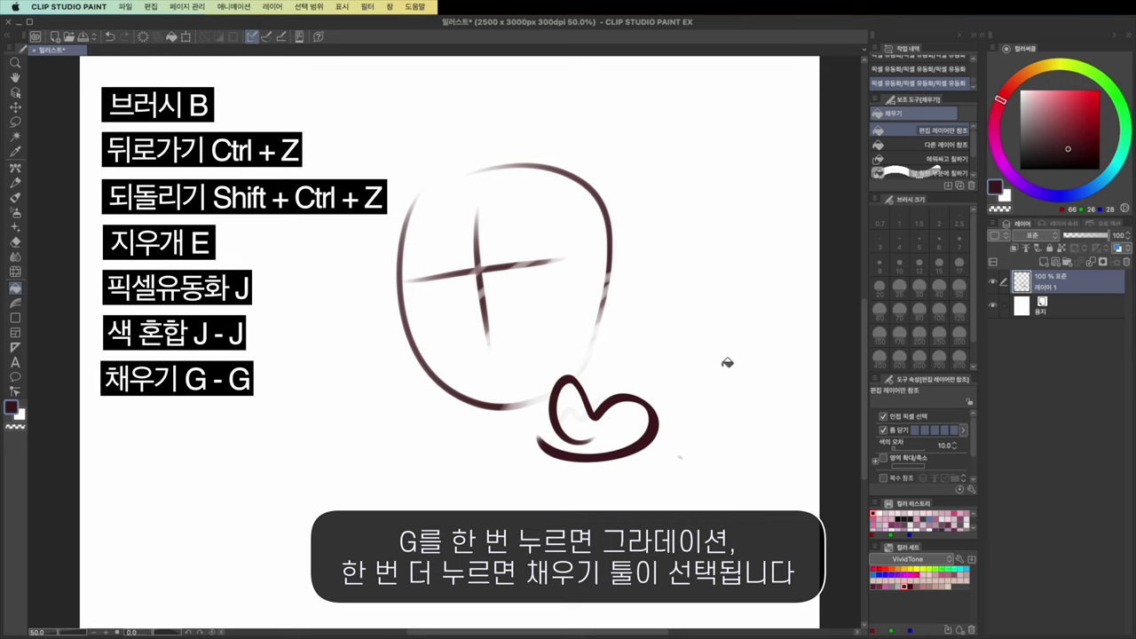
click(746, 388)
key(ctrl+z)
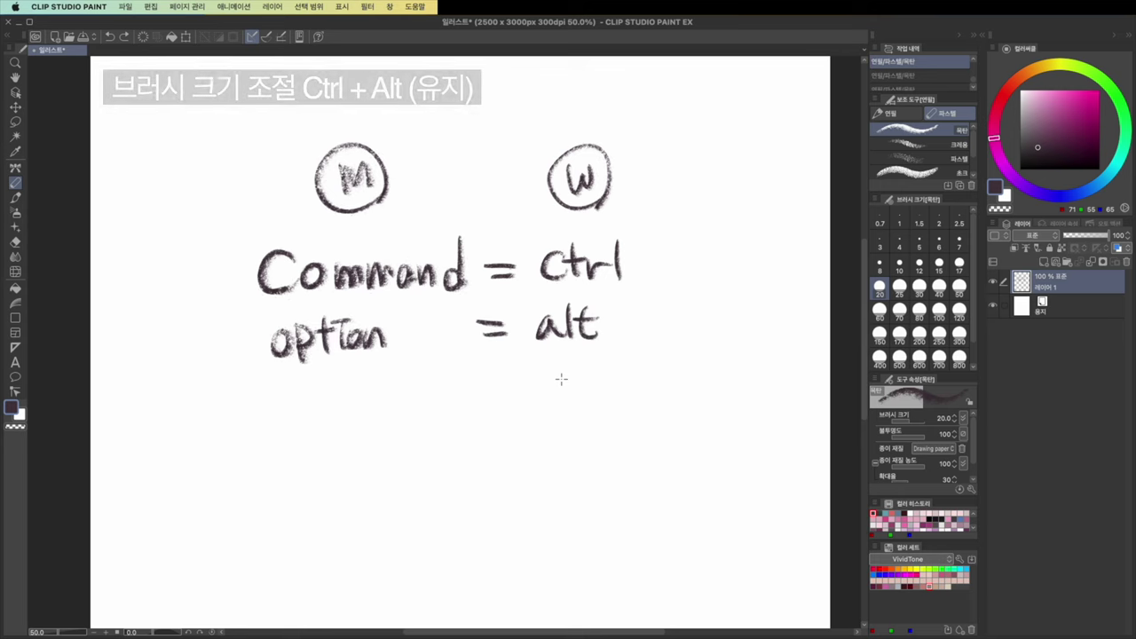
Step: Scribble below the handwritten text with the charcoal brush resized to about 136, 49 and 32, and remove the scribbles
mouse_move(422, 400)
mouse_down()
mouse_move(489, 451)
mouse_move(434, 425)
mouse_up()
mouse_move(536, 380)
mouse_down()
mouse_move(538, 427)
mouse_move(628, 386)
mouse_up()
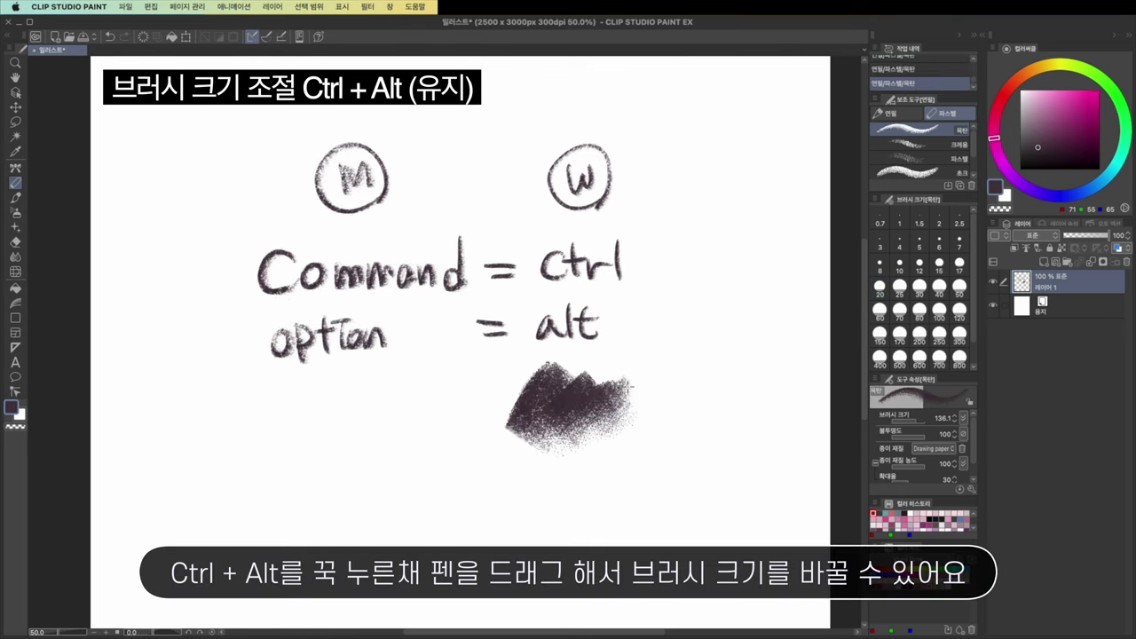
drag(701, 365, 750, 391)
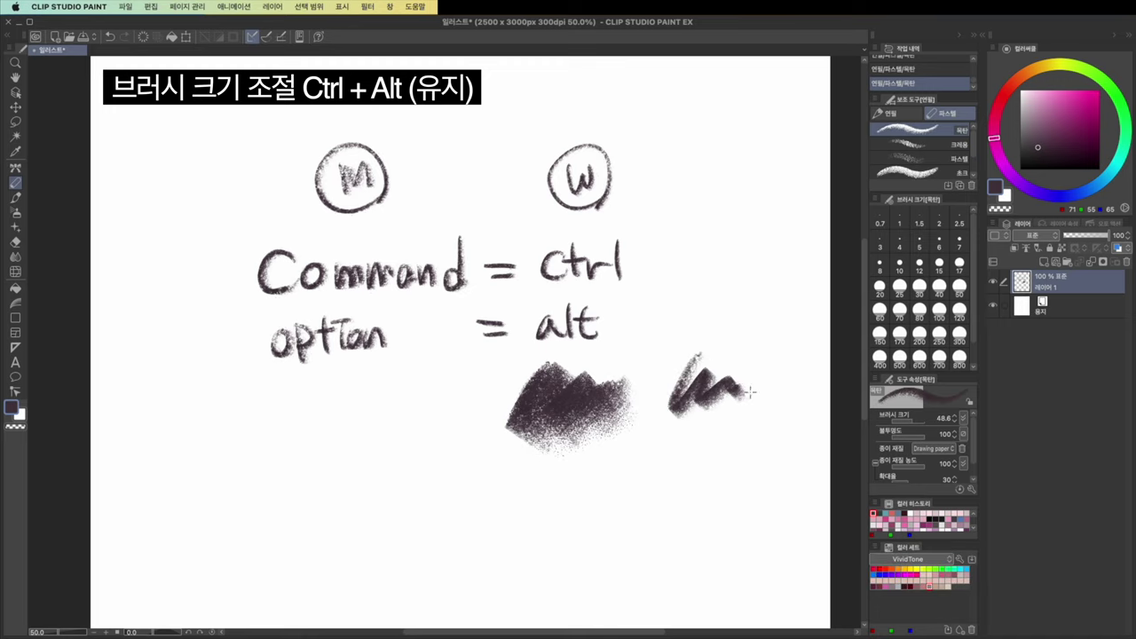
drag(627, 447, 686, 475)
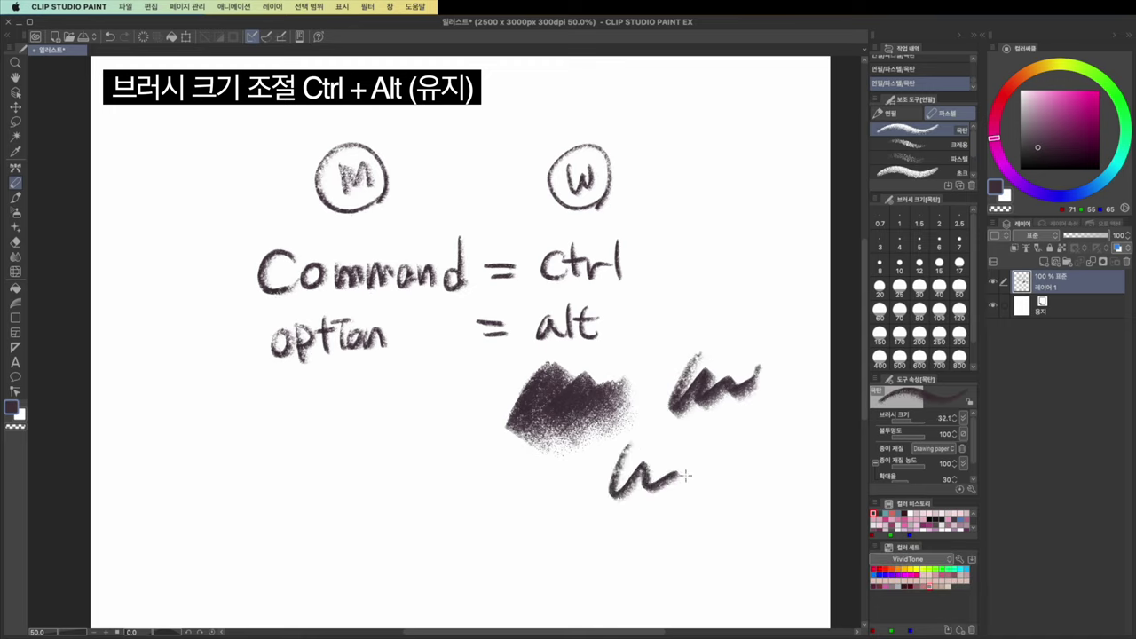
key(Delete)
Step: Draw test strokes below the text with the charcoal brush at the preset sizes 17 and 600
click(959, 265)
mouse_move(543, 362)
mouse_down()
mouse_move(594, 399)
mouse_move(661, 376)
mouse_up()
click(919, 358)
mouse_move(504, 423)
mouse_down()
mouse_move(576, 444)
mouse_move(781, 395)
mouse_up()
Step: Undo the test strokes and draw a thick wavy line below the text at brush size 100
click(939, 312)
key(super+z)
key(super+z)
key(super+z)
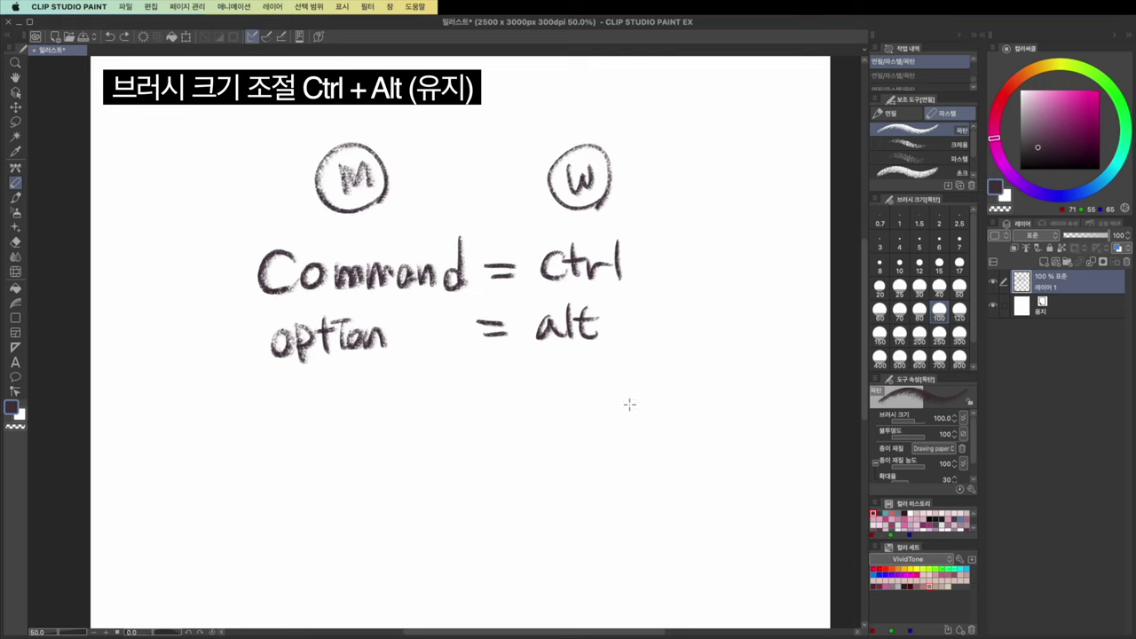
mouse_move(452, 376)
mouse_down()
mouse_move(628, 447)
mouse_move(665, 399)
mouse_up()
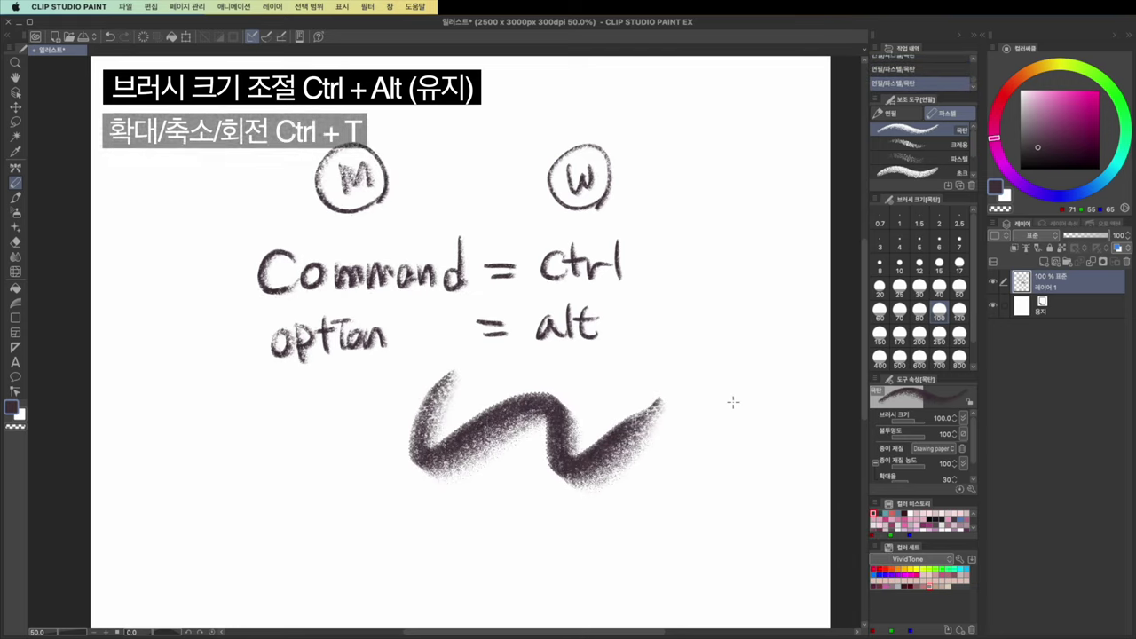
Step: Try enlarging the layer's drawing slightly and rotating it counterclockwise with Scale/Rotate, and cancel the transformation
key(super+t)
drag(668, 499, 689, 515)
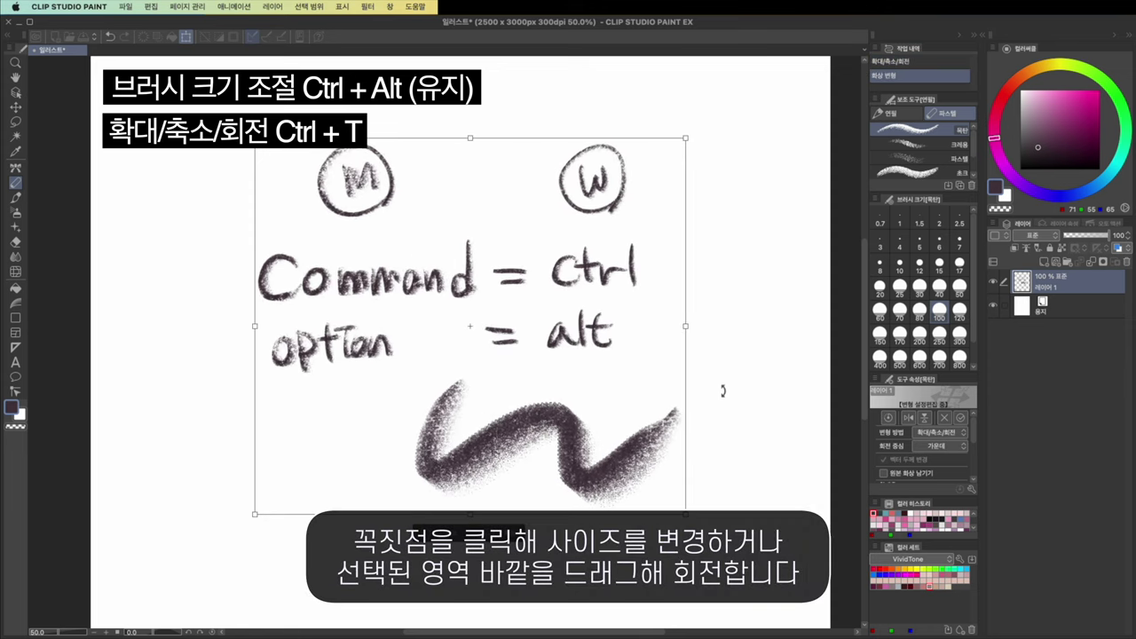
mouse_move(722, 391)
mouse_down()
mouse_move(733, 448)
mouse_move(735, 342)
mouse_up()
key(super+z)
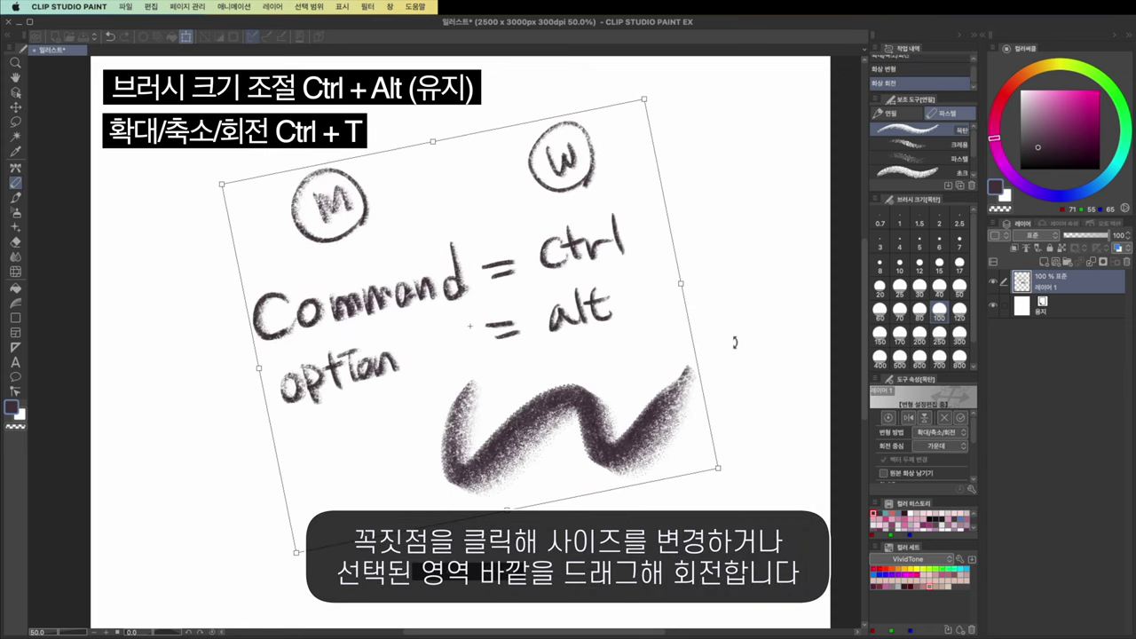
key(Escape)
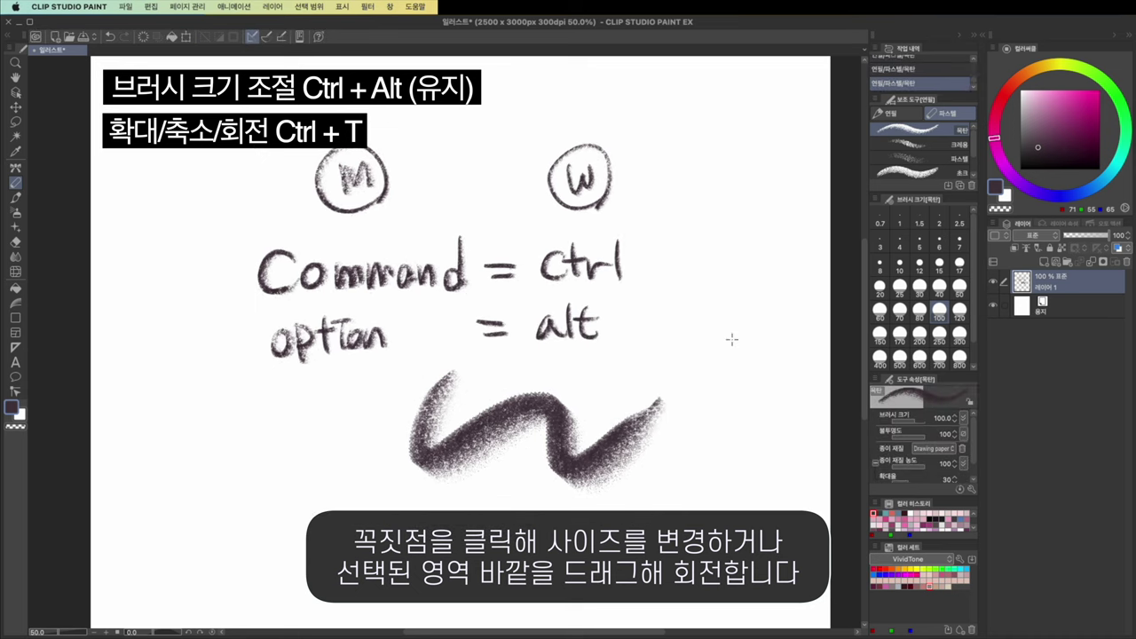
Step: Recolor the drawing green with Hue/Saturation/Luminosity at a hue of about 132, saturation 58 and luminosity 12
key(super+u)
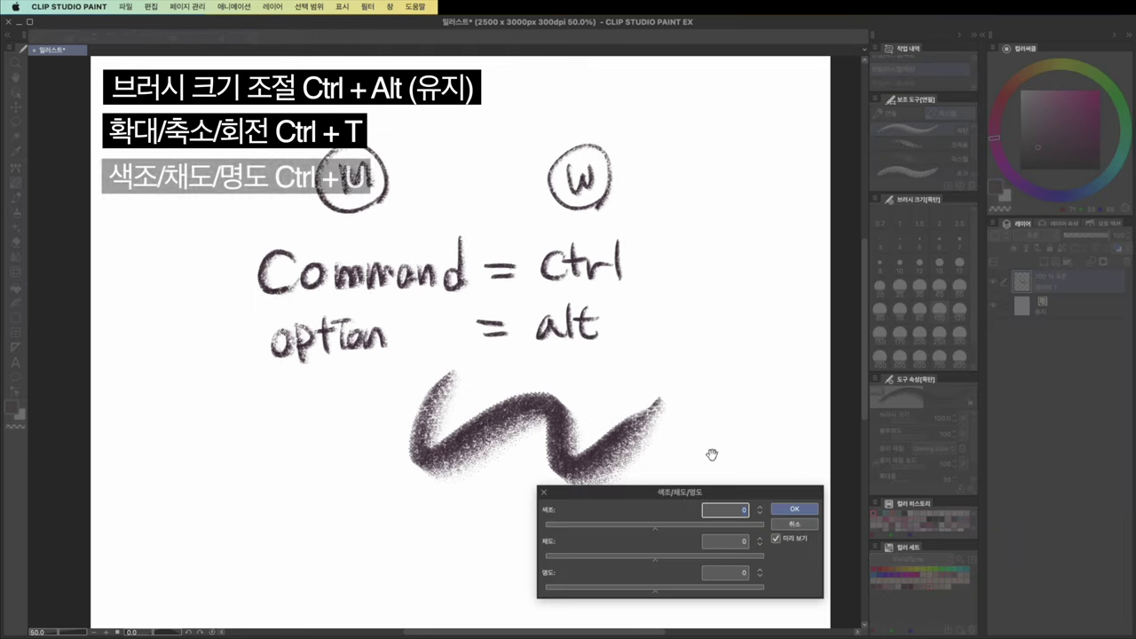
drag(658, 526, 703, 524)
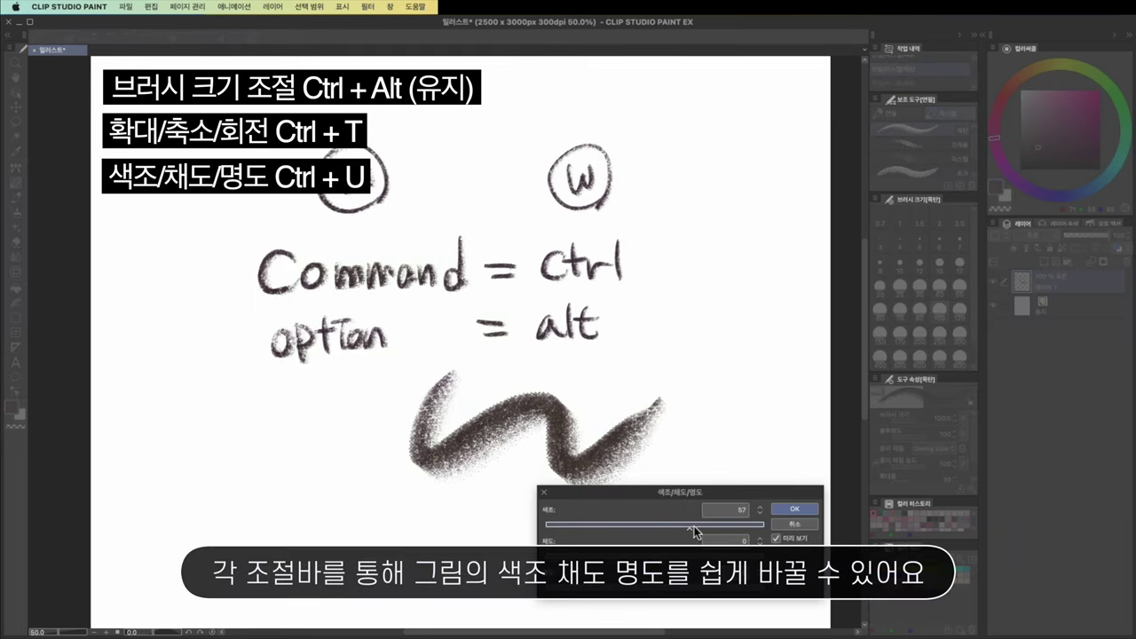
drag(655, 557, 622, 557)
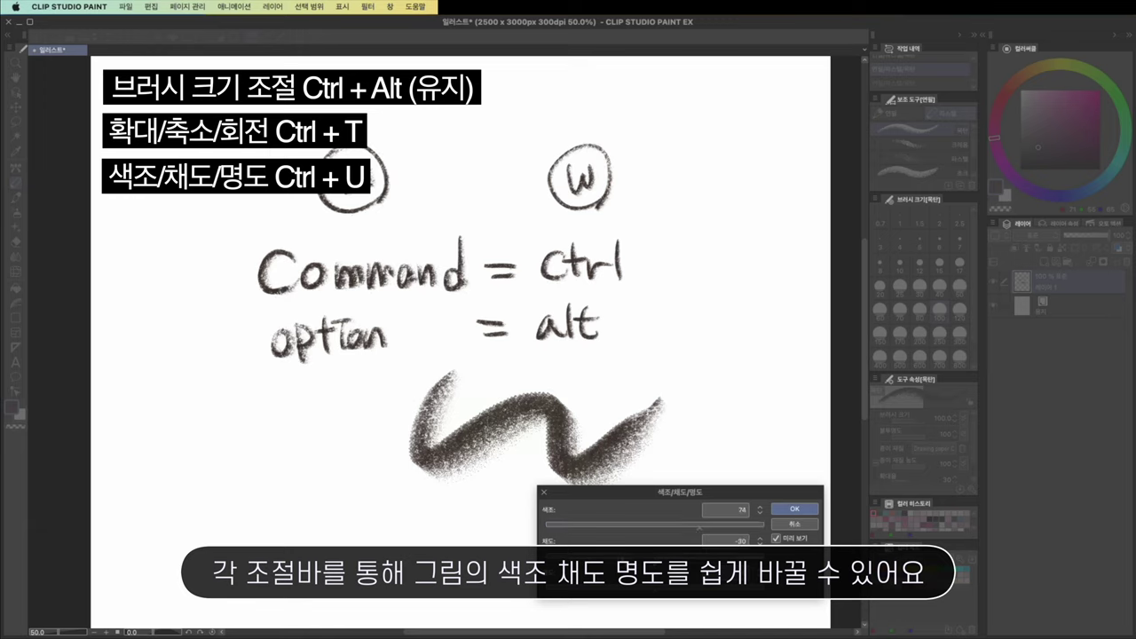
mouse_move(709, 558)
mouse_down()
mouse_move(723, 525)
mouse_move(747, 529)
mouse_up()
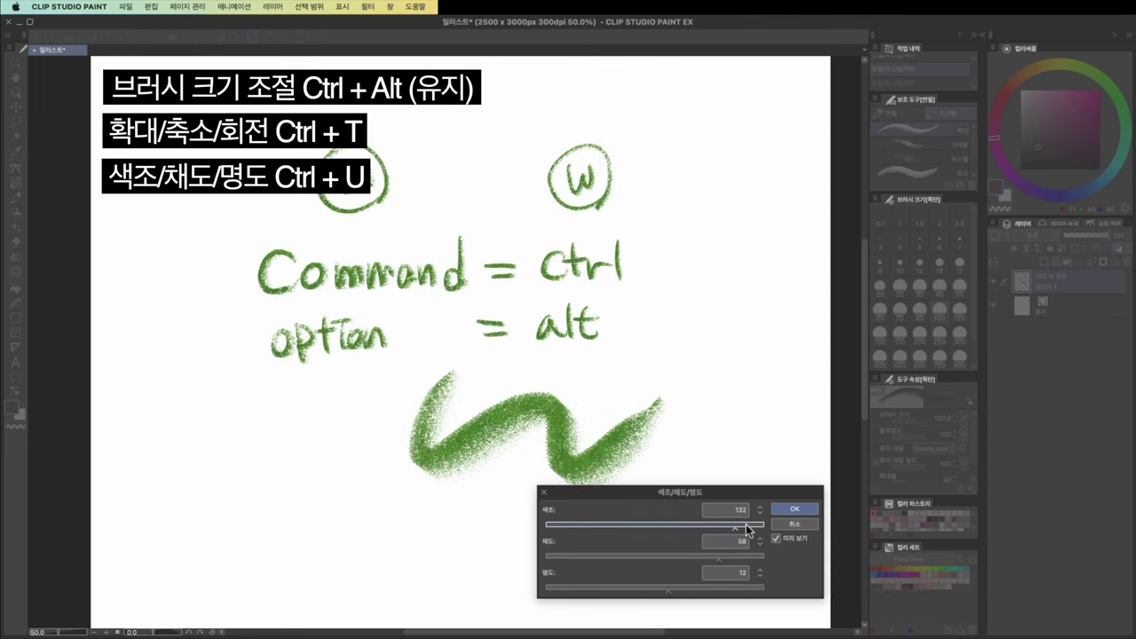
click(795, 508)
Step: Try a brightness of 11 on the green drawing with the Brightness/Contrast correction
click(151, 6)
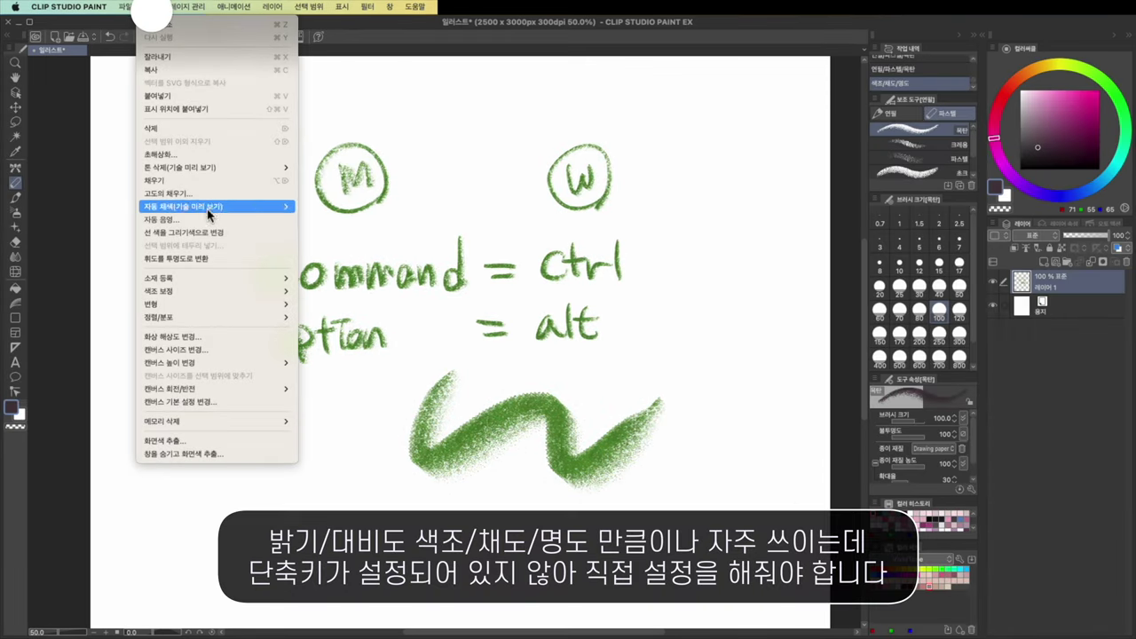
mouse_move(229, 295)
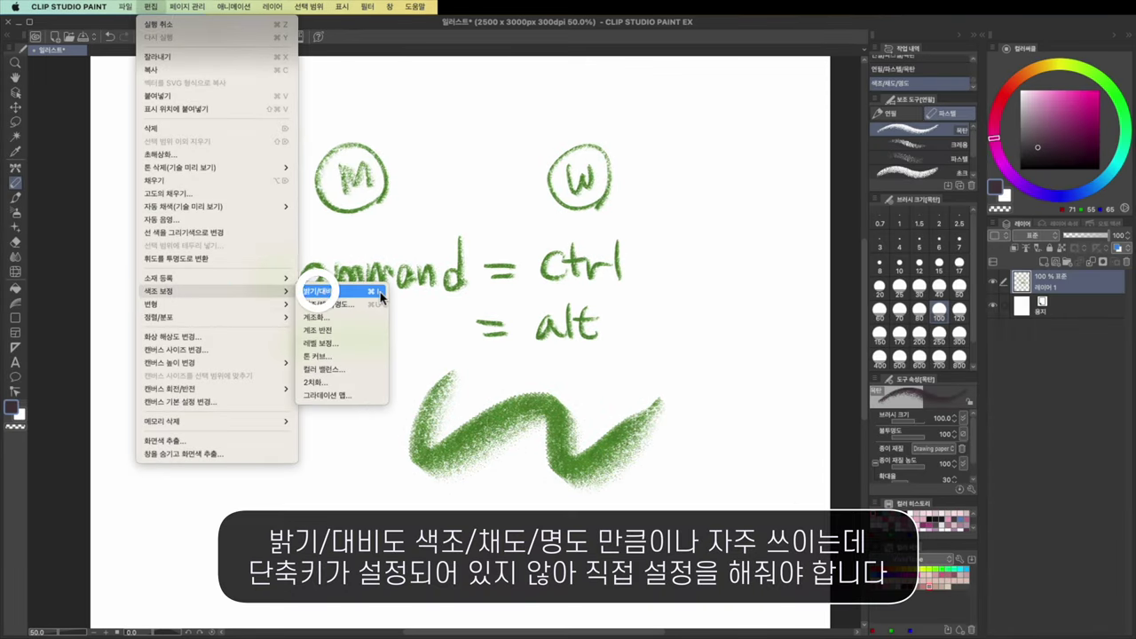
click(360, 295)
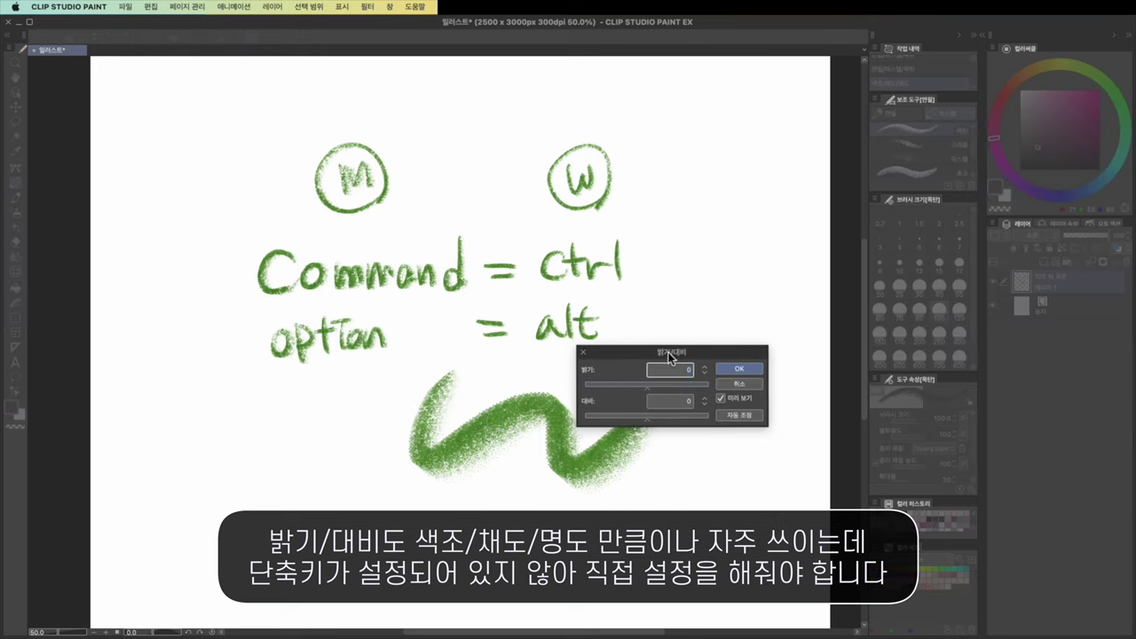
drag(654, 382, 656, 382)
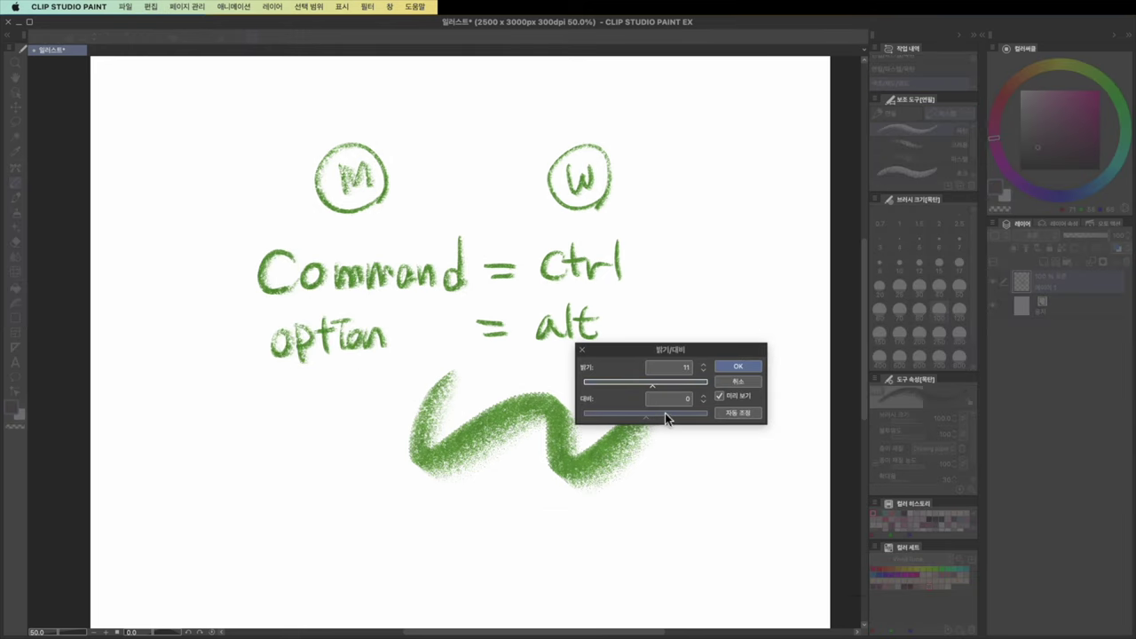
key(Return)
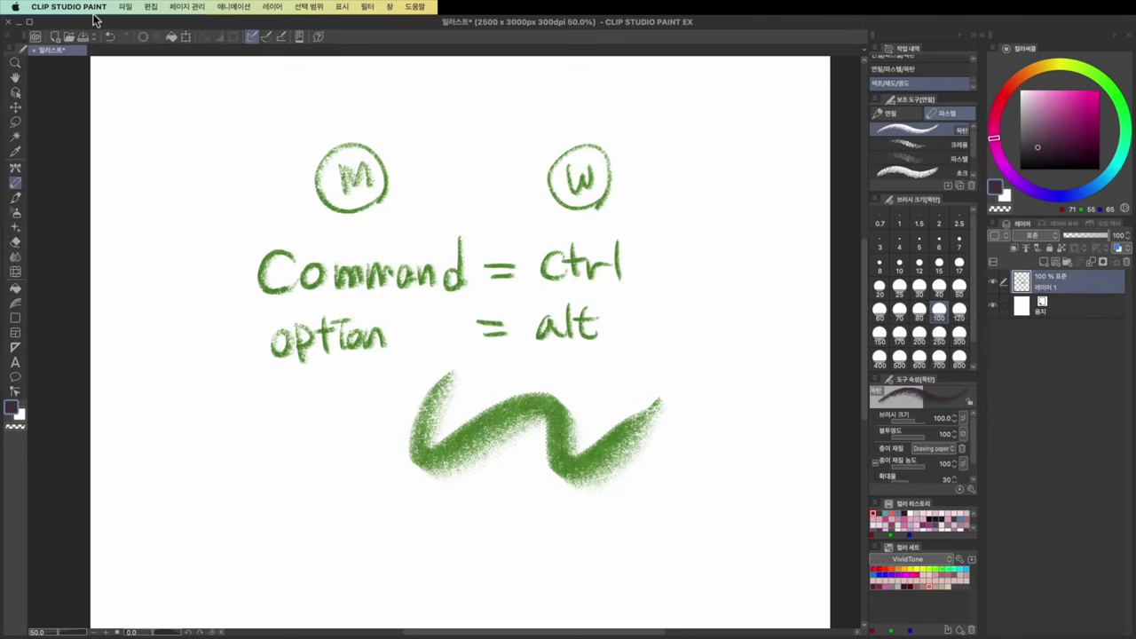
Step: Look up the Tonal Correction commands under the Edit category in the main-menu shortcut settings
click(84, 7)
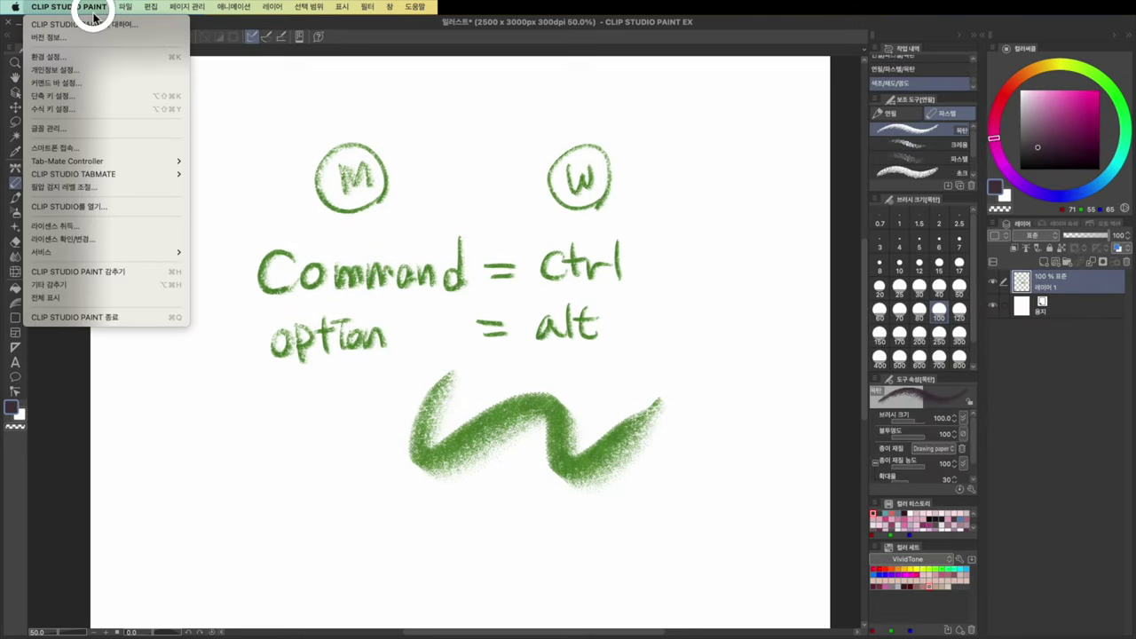
click(135, 99)
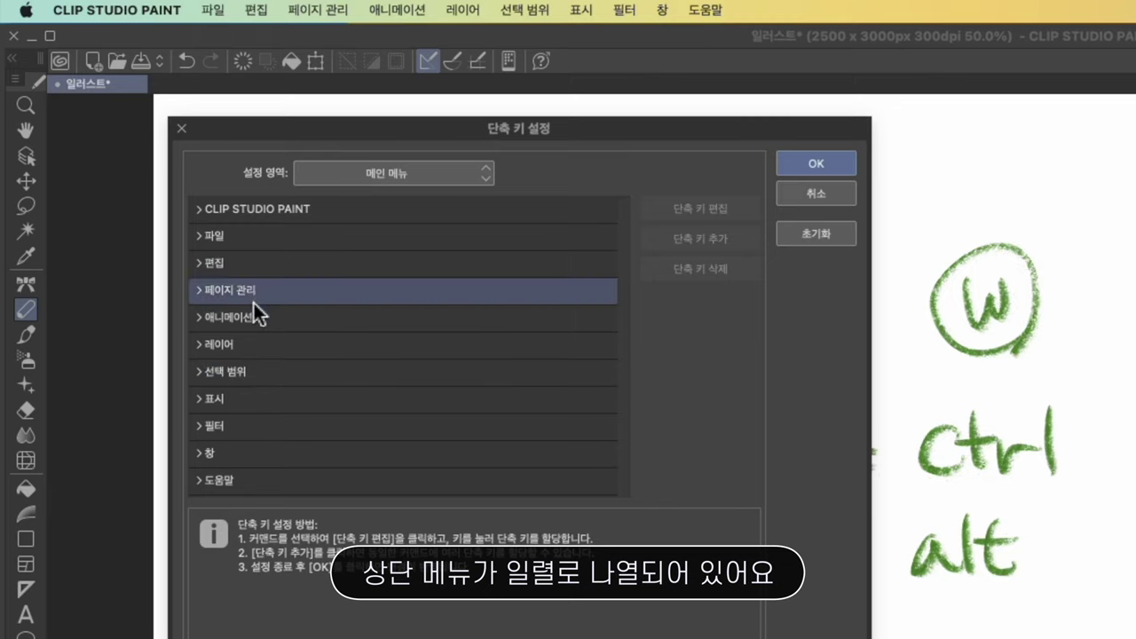
click(389, 171)
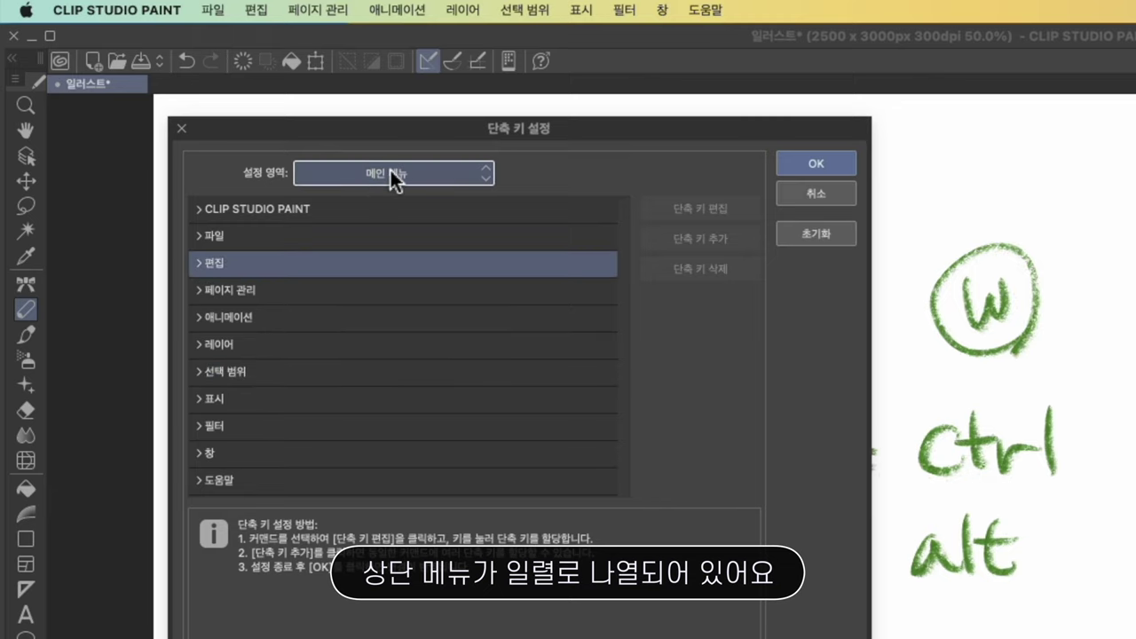
click(206, 264)
scroll(292, 317, down, 15)
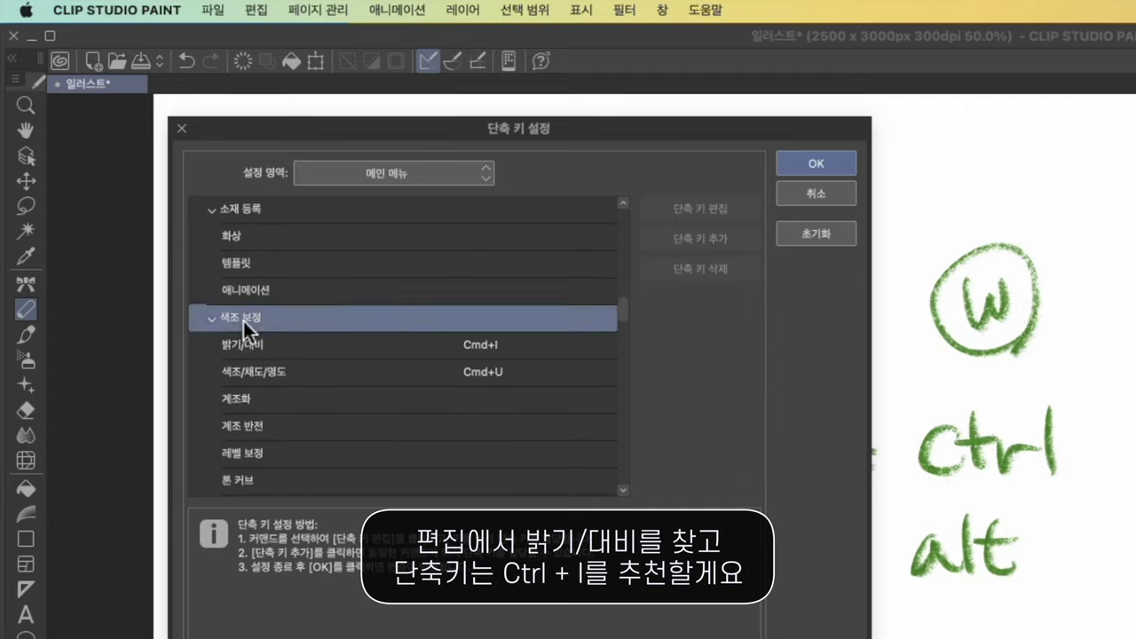
Step: Try assigning Cmd+Z to the Posterization (계조화) command below Brightness/Contrast, and cancel the shortcut settings
click(258, 347)
click(259, 347)
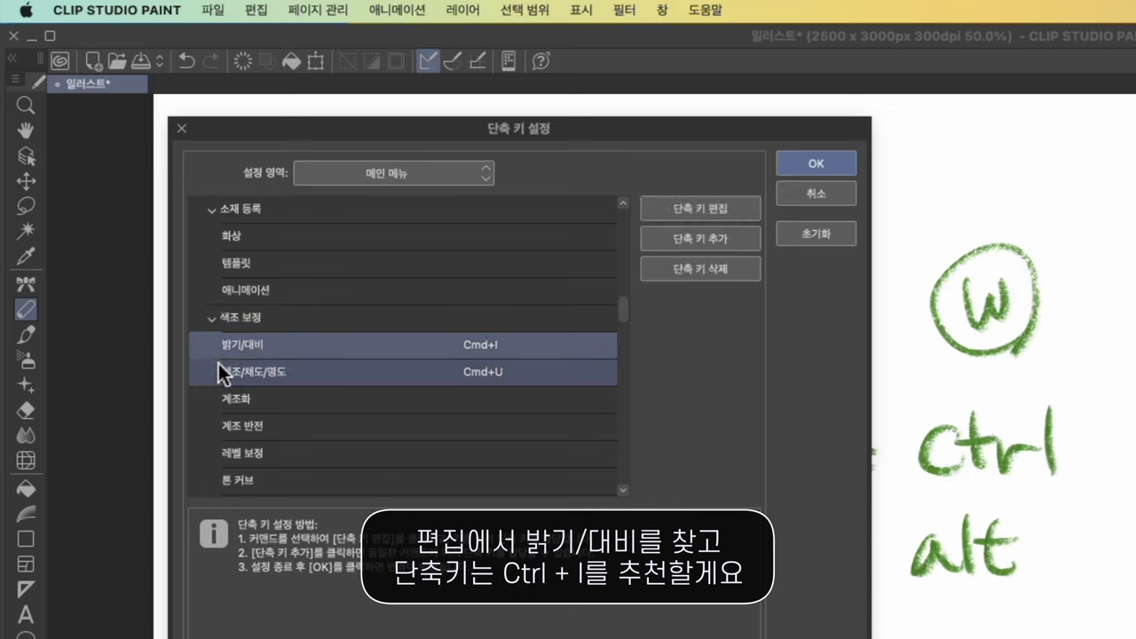
double_click(492, 347)
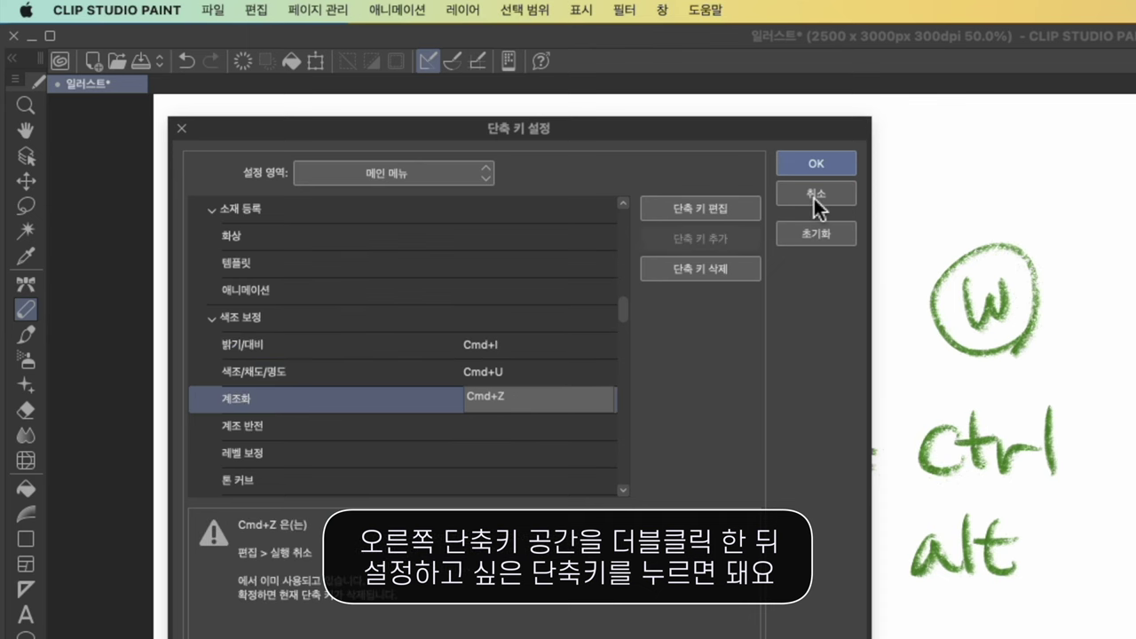
click(814, 194)
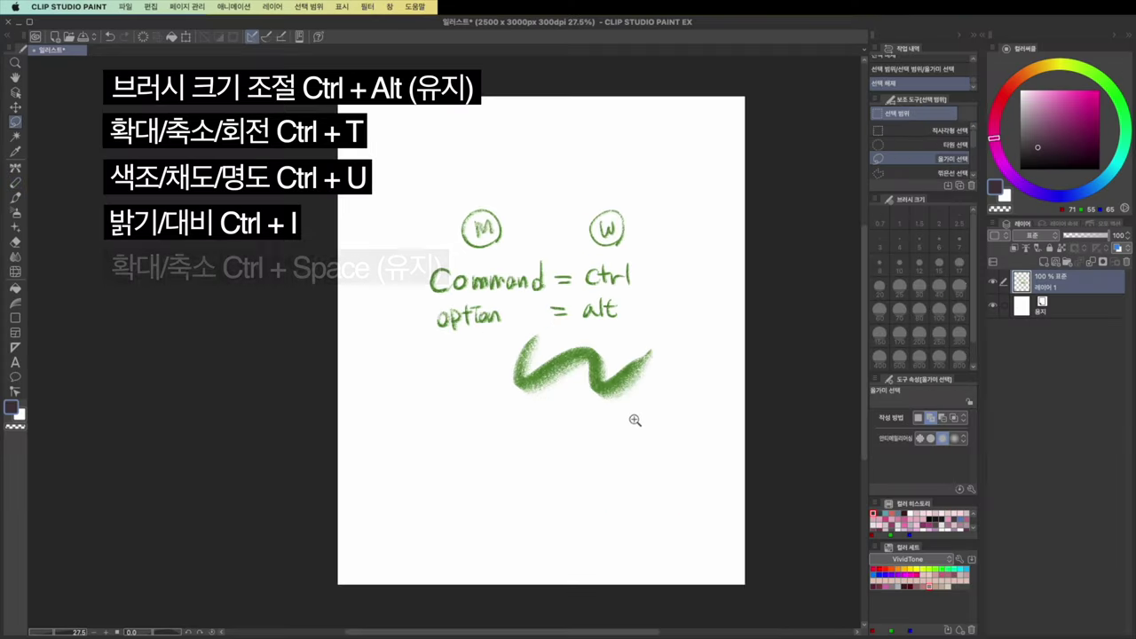
Step: Try zooming the canvas view in and out and rotating it slightly in both directions
mouse_move(649, 398)
mouse_down()
mouse_move(701, 444)
mouse_move(649, 395)
mouse_move(672, 426)
mouse_move(657, 407)
mouse_up()
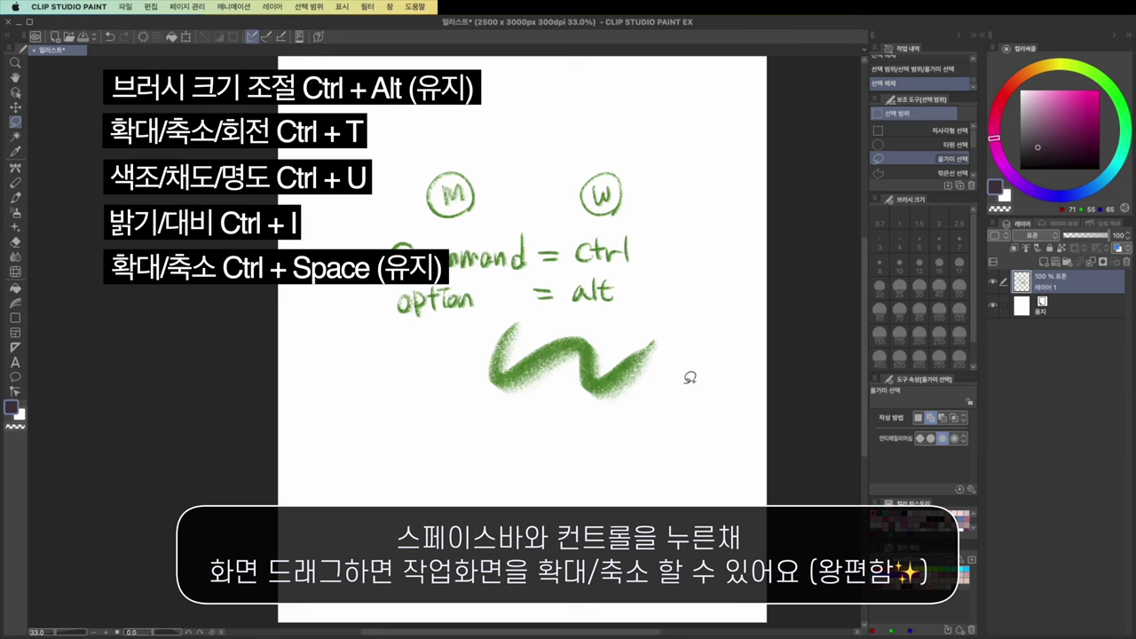
drag(733, 185, 704, 164)
key(r)
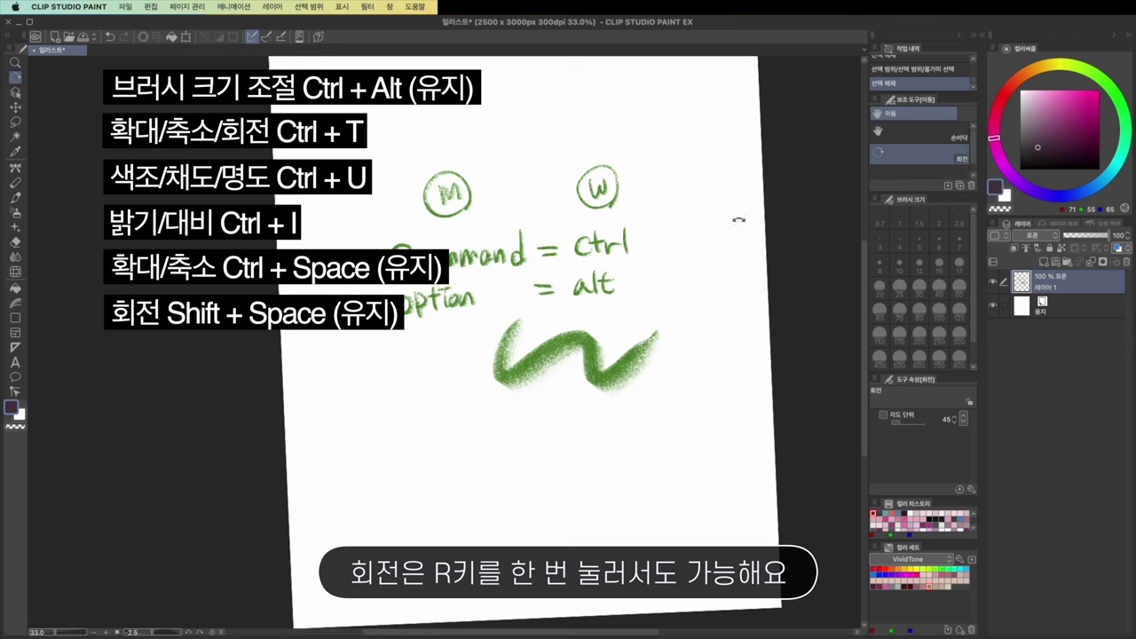
drag(739, 219, 684, 489)
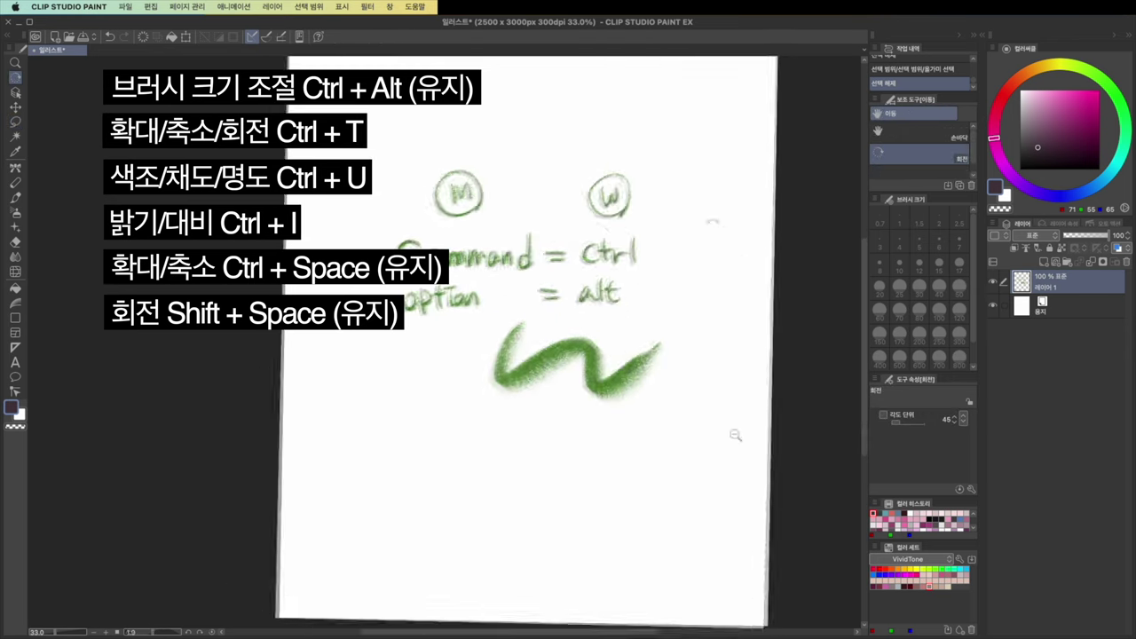
mouse_move(735, 434)
mouse_down()
mouse_move(735, 445)
mouse_move(729, 433)
mouse_up()
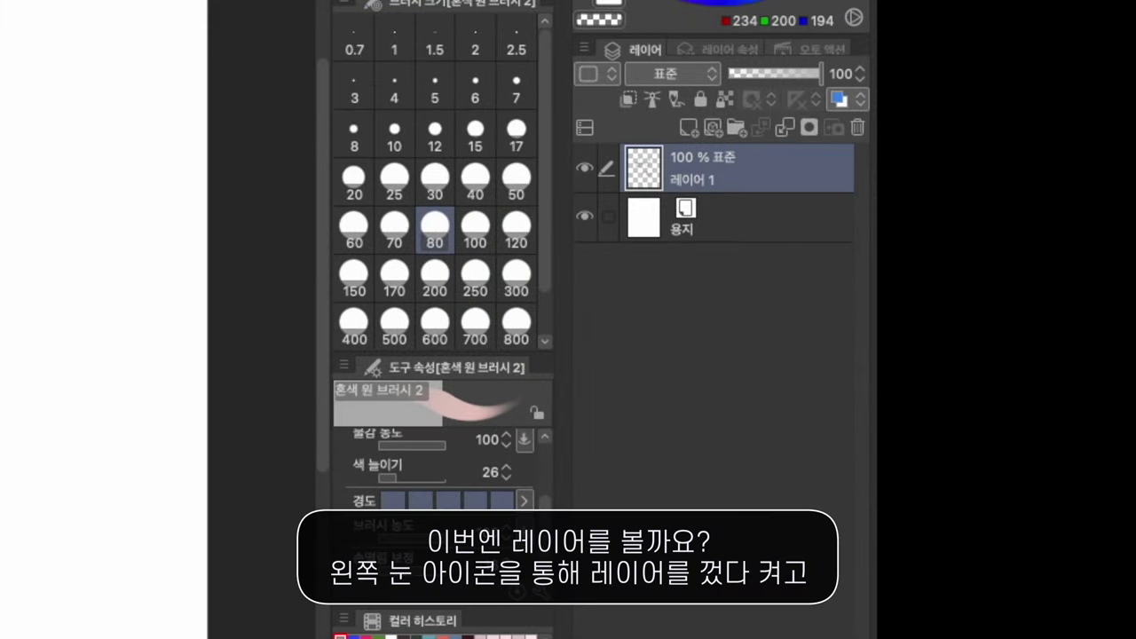
Step: Hide and show 레이어 1 twice to check its visibility
click(585, 168)
click(586, 168)
click(586, 168)
click(587, 170)
Step: Add a new layer and a layer folder, move 레이어 2 and 레이어 1 into the folder, and collapse and expand it
click(694, 127)
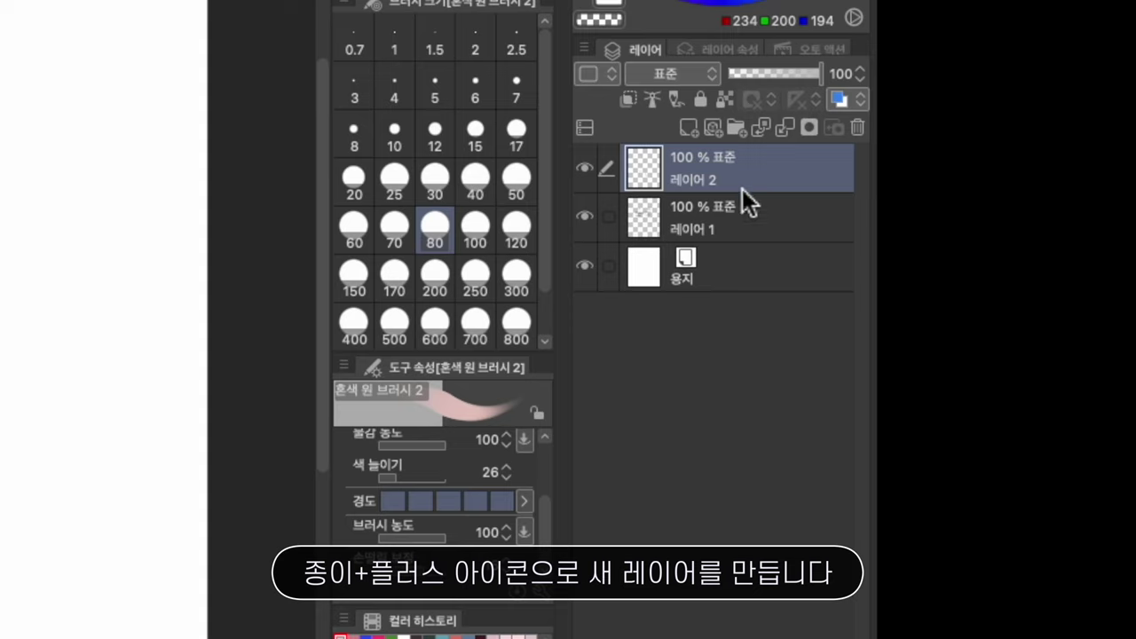
click(736, 127)
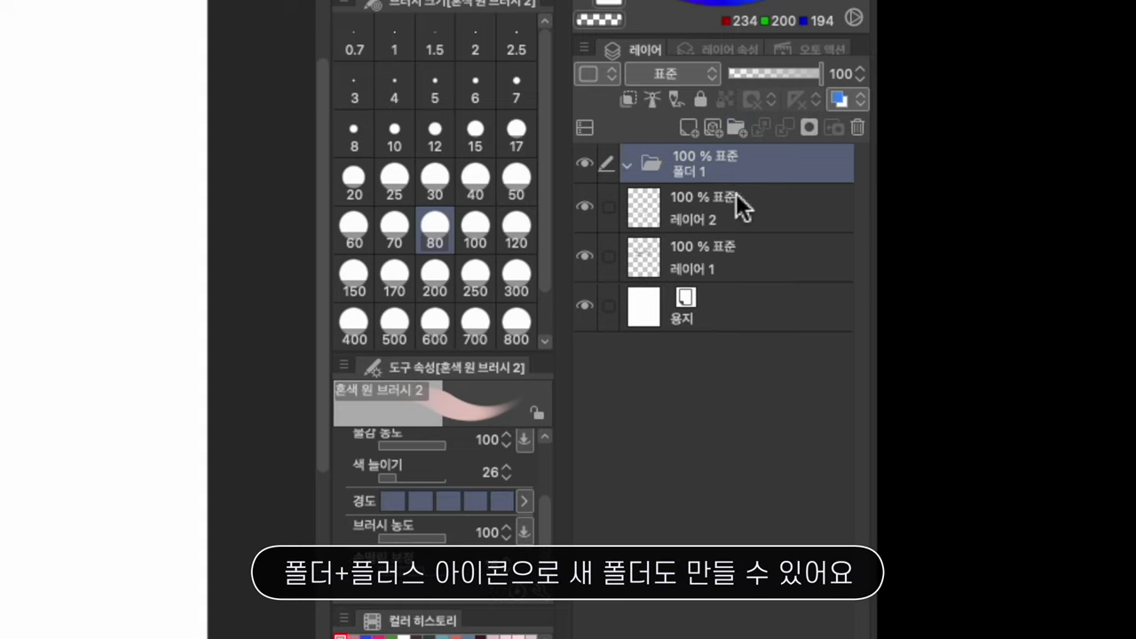
drag(698, 214, 719, 173)
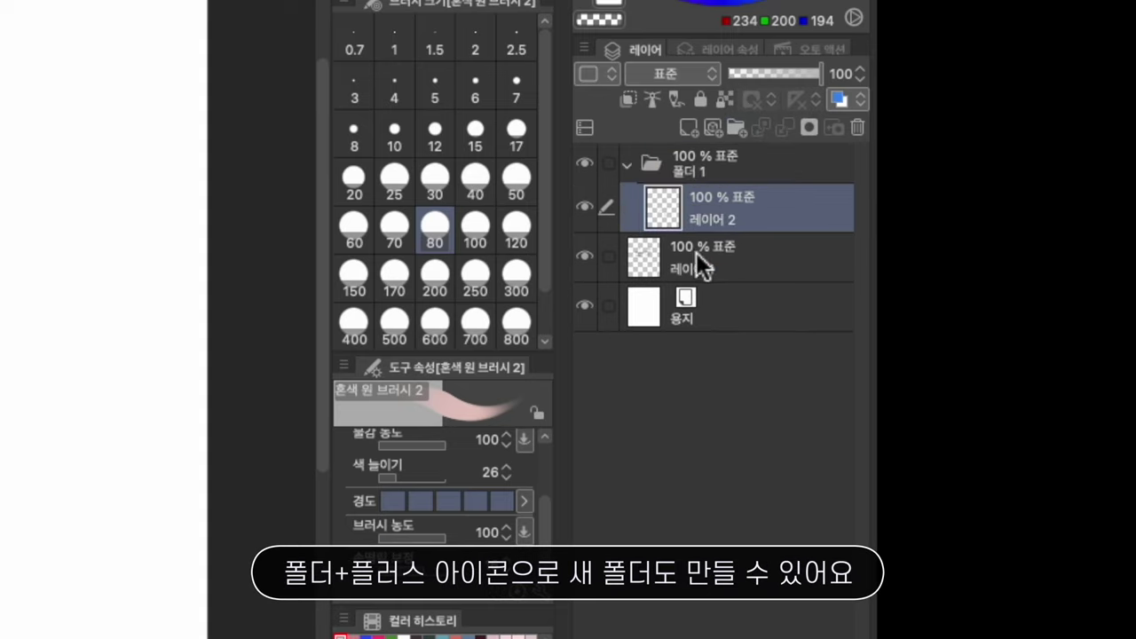
drag(695, 252, 750, 203)
click(721, 167)
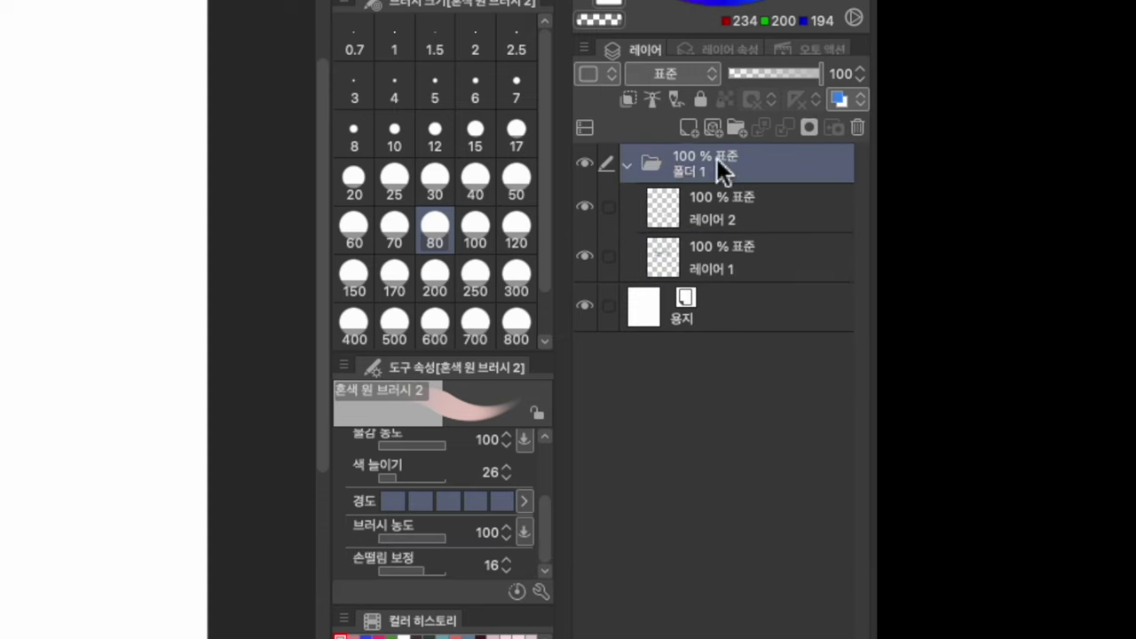
click(629, 165)
click(628, 165)
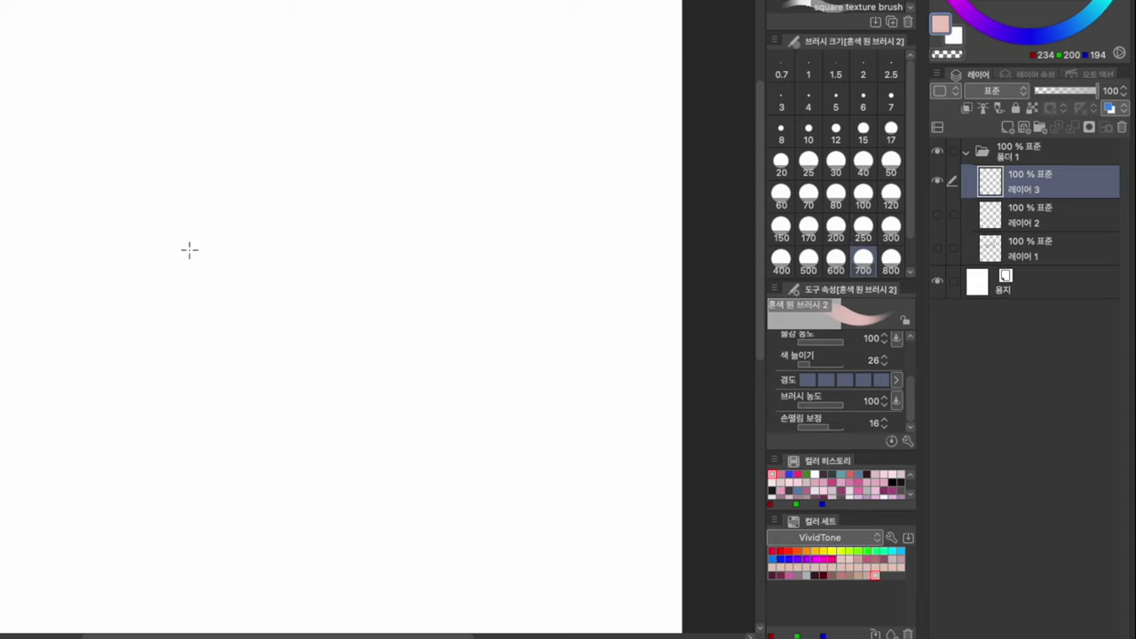
Step: Paint a large pink blob on 레이어 3 at brush size 700, reduce the brush to 250, and lock the layer's transparent pixels
mouse_move(186, 149)
mouse_down()
mouse_move(86, 301)
mouse_move(360, 147)
mouse_move(215, 361)
mouse_move(532, 182)
mouse_up()
click(863, 227)
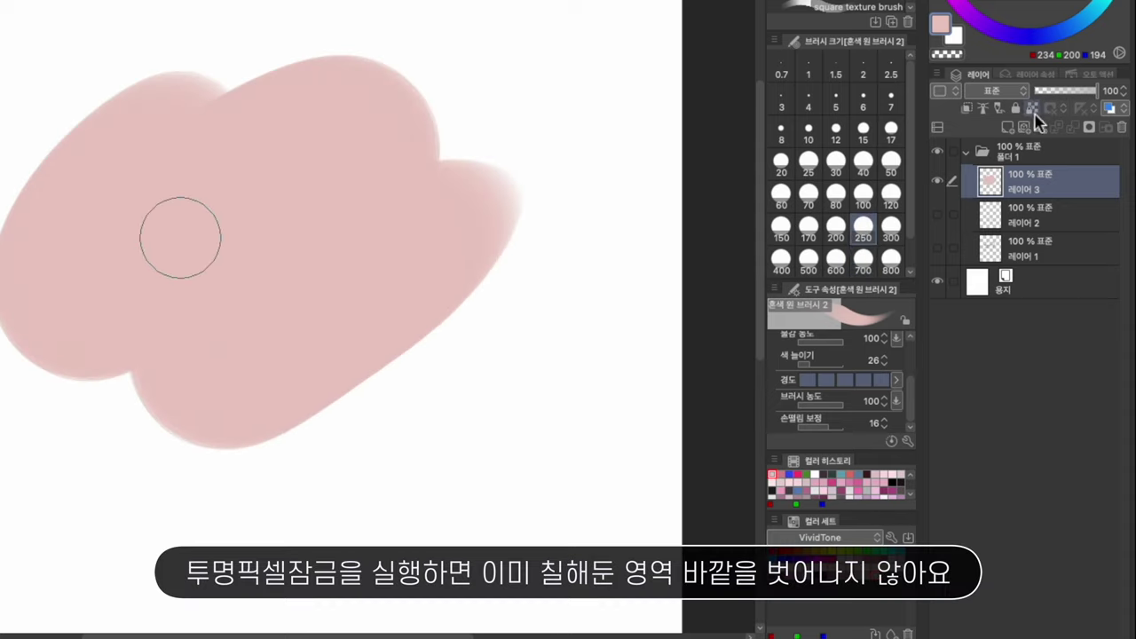
click(1032, 107)
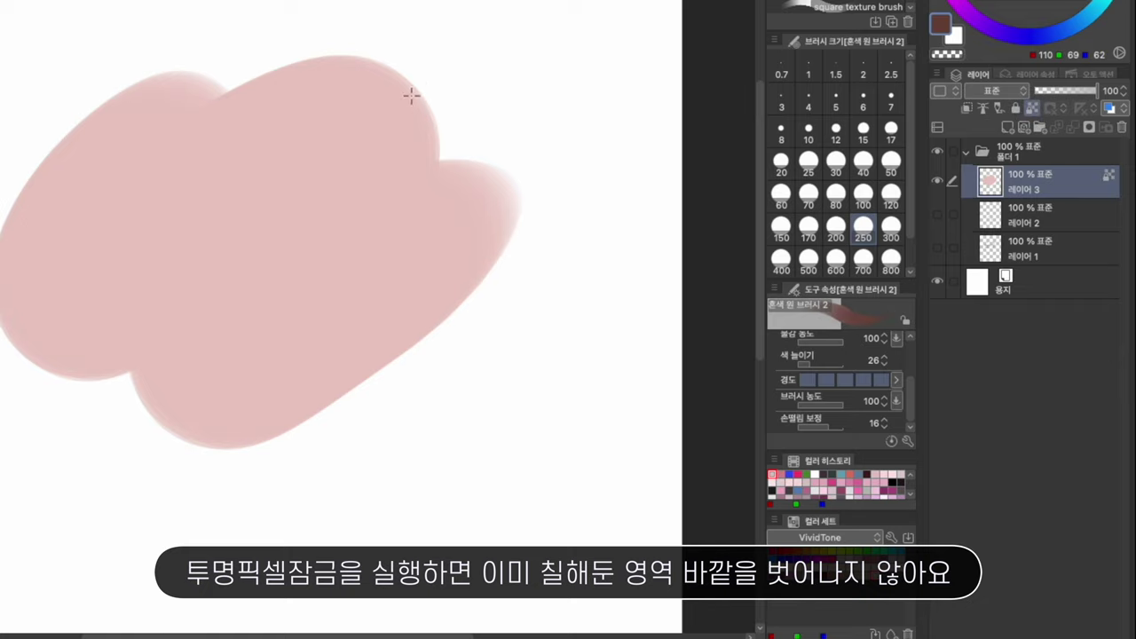
Step: Try dark brown strokes over the pink blob on the pixel-locked layer, and undo them
mouse_move(411, 95)
mouse_down()
mouse_move(102, 451)
mouse_move(368, 271)
mouse_move(621, 190)
mouse_up()
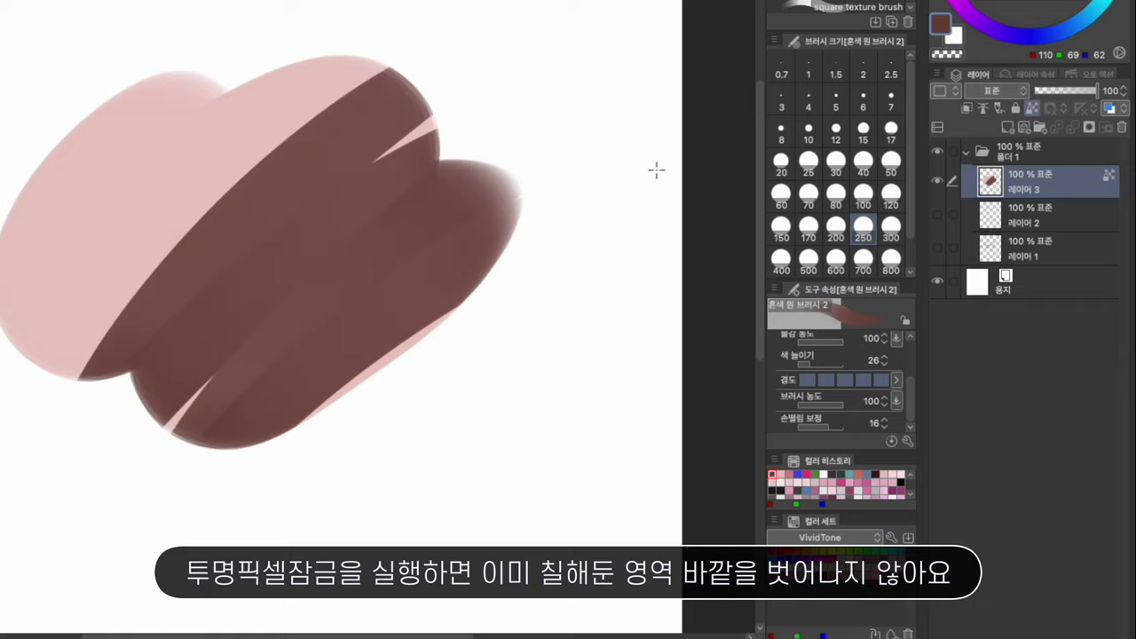
key(ctrl+z)
Step: Try dark brown strokes on a new layer clipped to 레이어 3, undo them, and open the blending mode list
click(1008, 126)
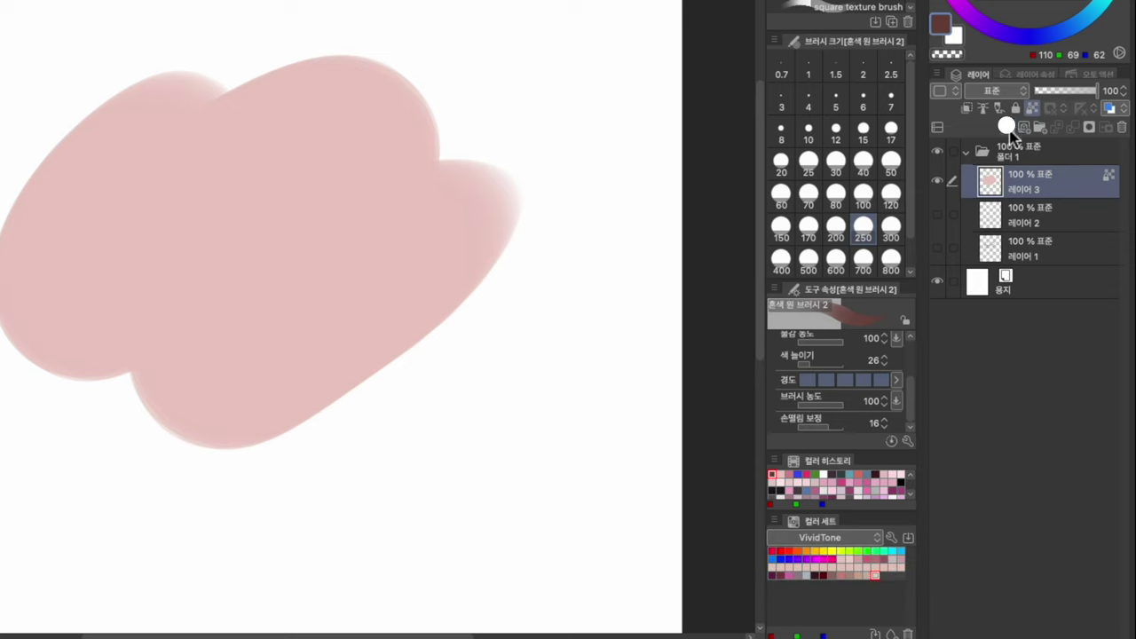
click(968, 110)
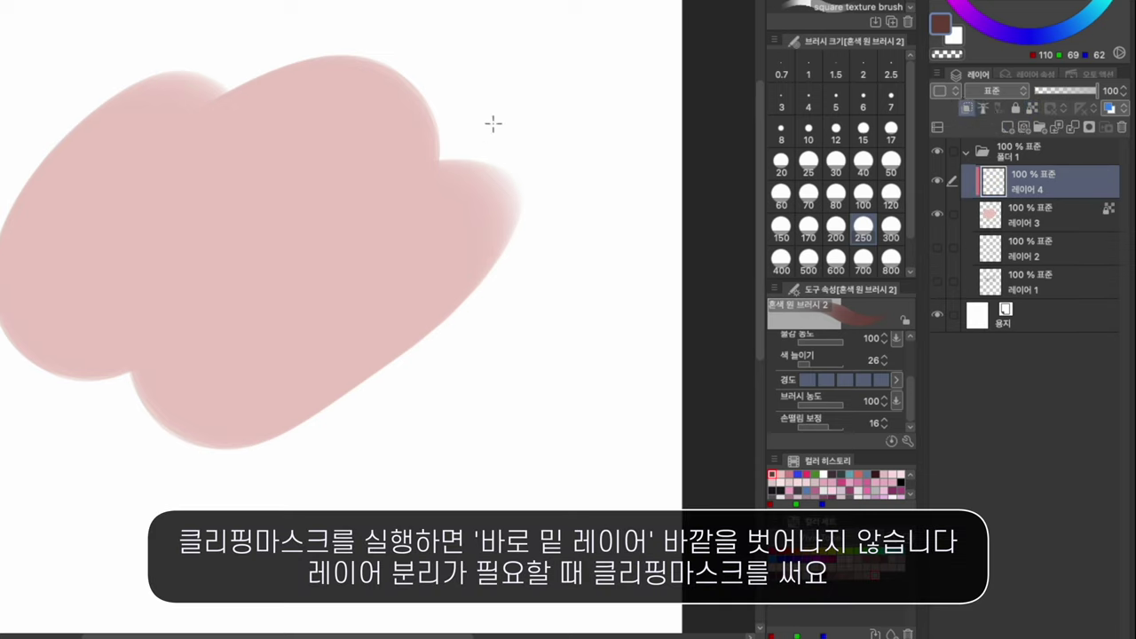
mouse_move(424, 96)
mouse_down()
mouse_move(122, 446)
mouse_move(368, 332)
mouse_move(188, 632)
mouse_up()
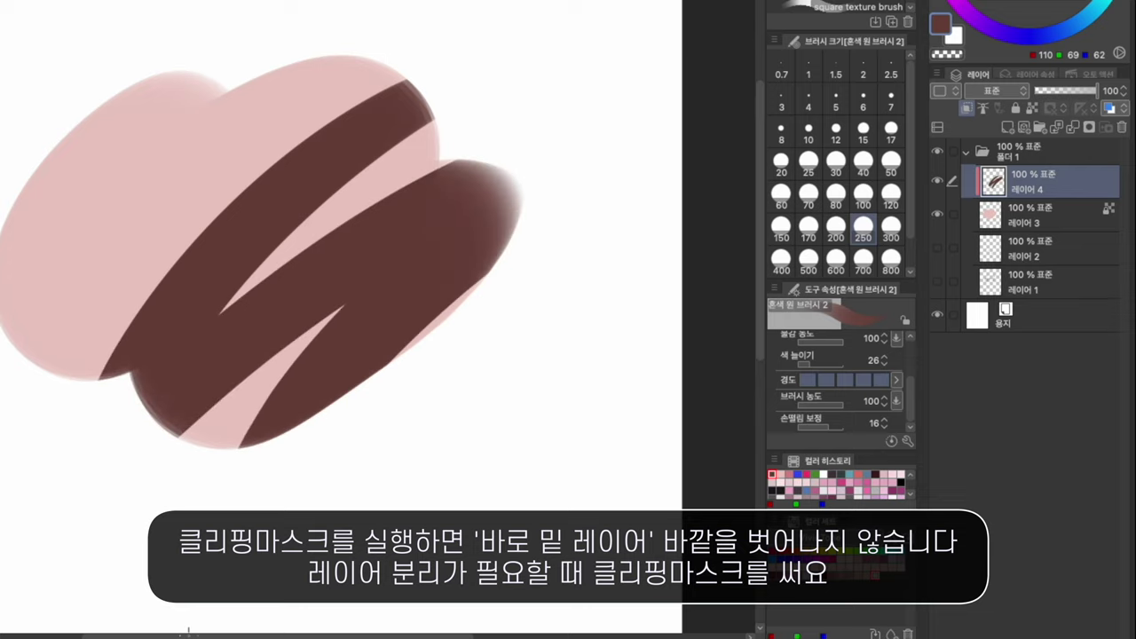
key(ctrl+z)
click(998, 91)
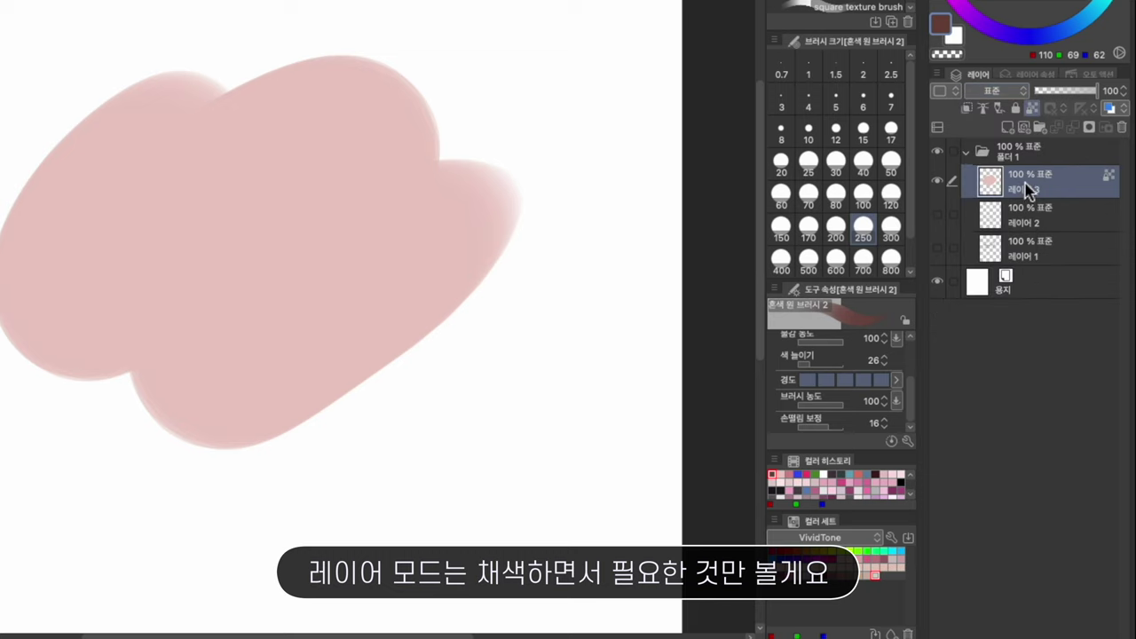
Step: Move 레이어 3 below 레이어 2, and try moving the folder's three layers together as a multiple selection
drag(1028, 191, 1038, 227)
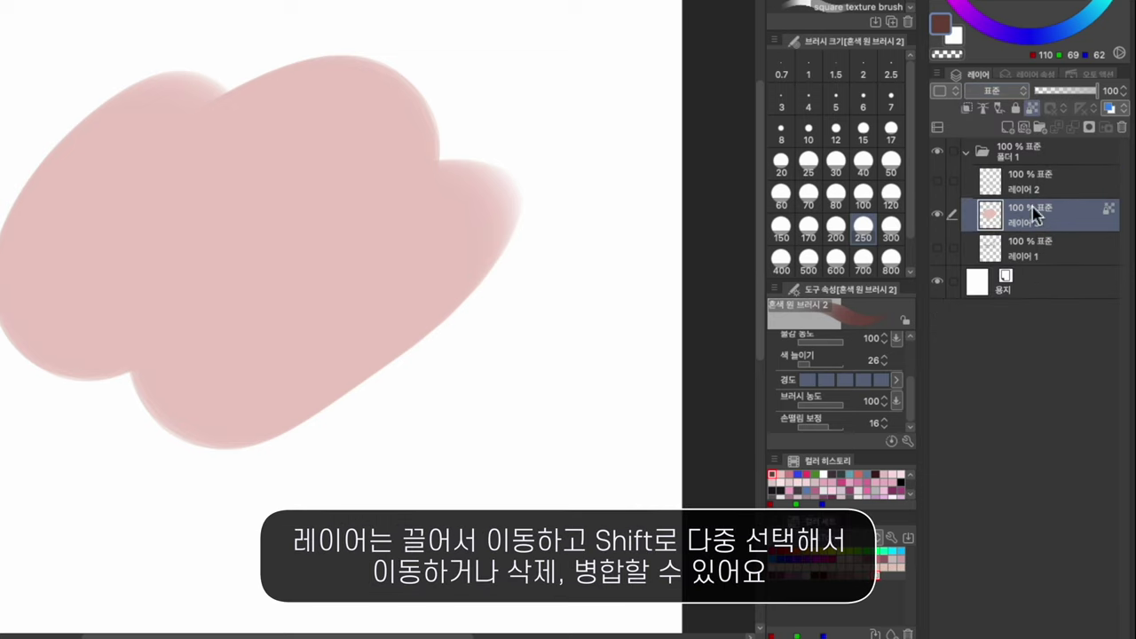
click(1034, 186)
shift+click(1047, 216)
shift+click(1051, 245)
drag(1013, 177, 1046, 145)
click(1074, 255)
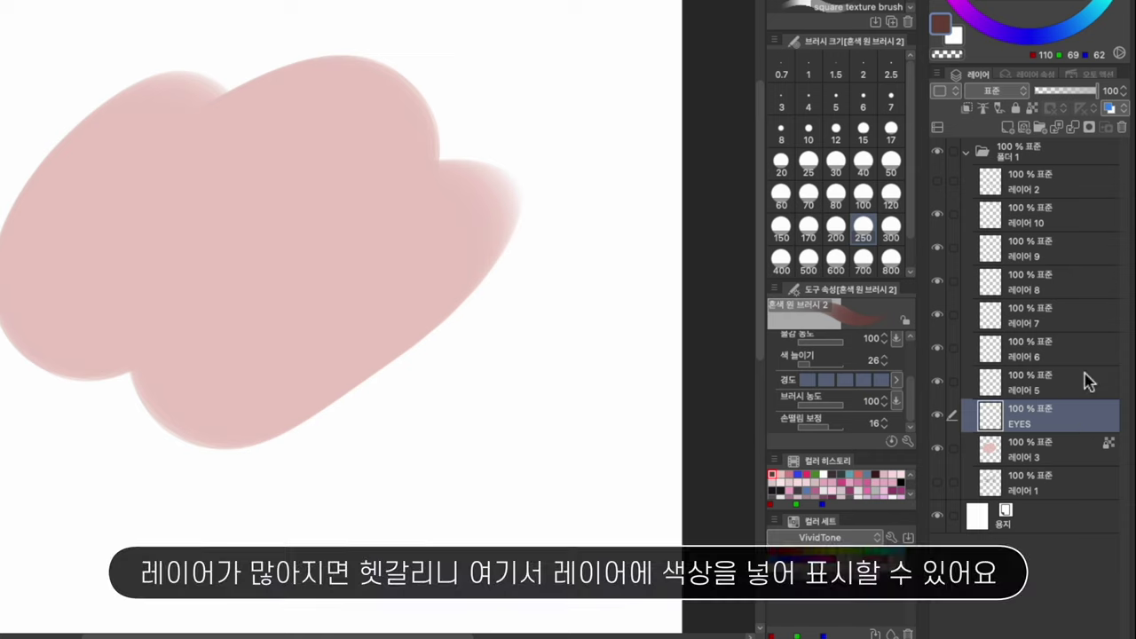
Step: Mark the EYES layer with the red palette color
click(946, 91)
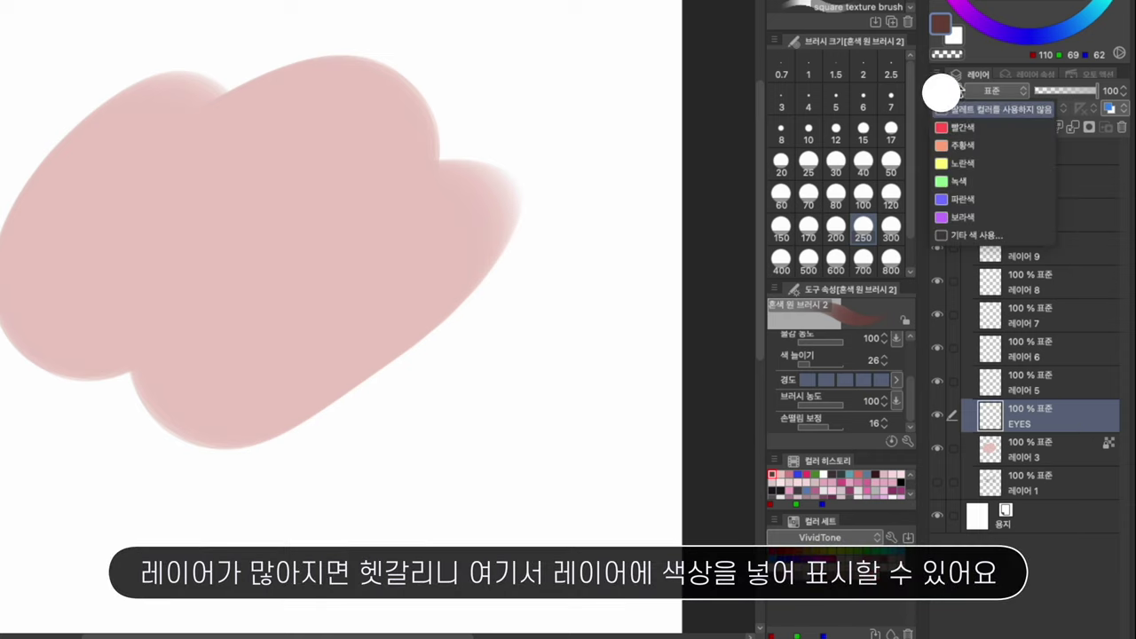
click(1015, 128)
click(1052, 380)
Step: Mark 레이어 3, EYES, 레이어 5 and 레이어 6 together with the orange palette color
click(1042, 448)
ctrl+click(1036, 424)
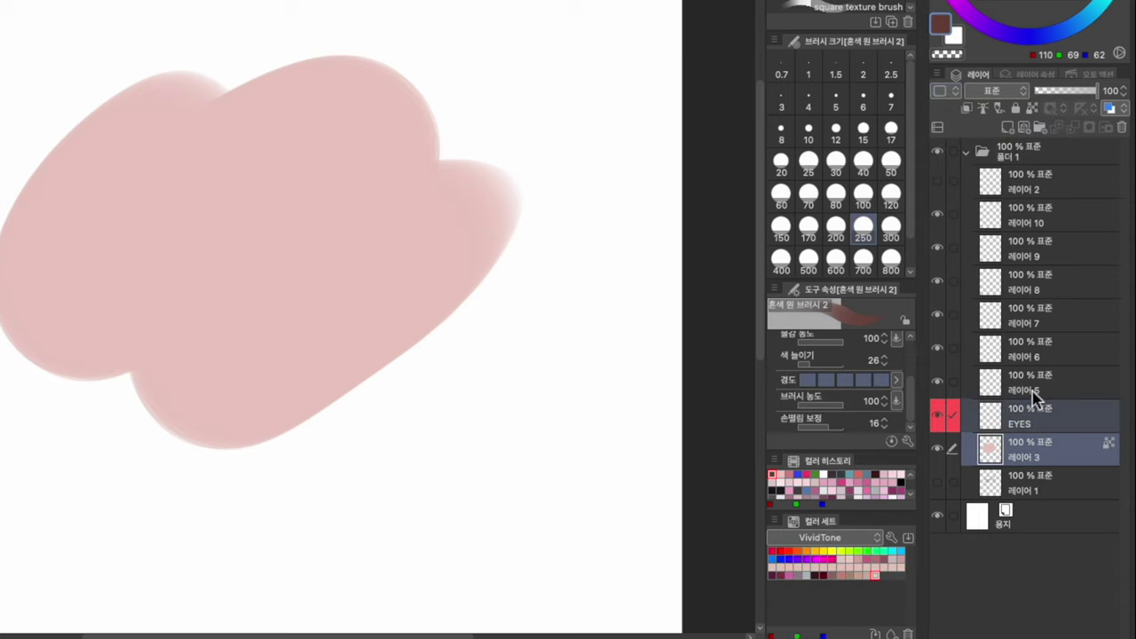
ctrl+click(1040, 383)
ctrl+click(1036, 346)
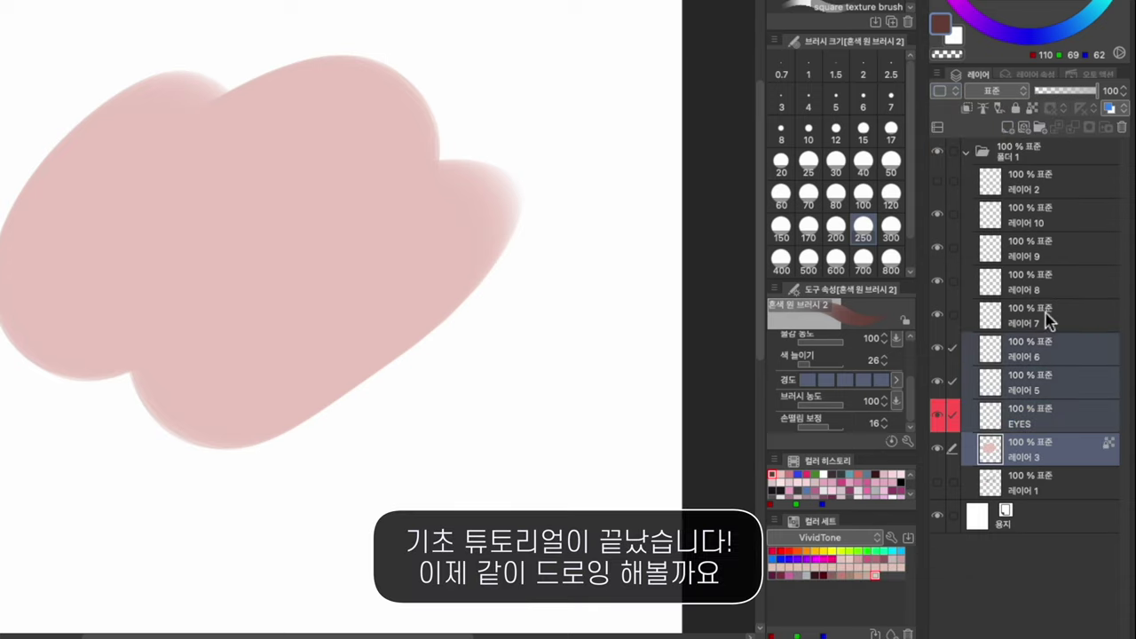
click(953, 91)
click(985, 145)
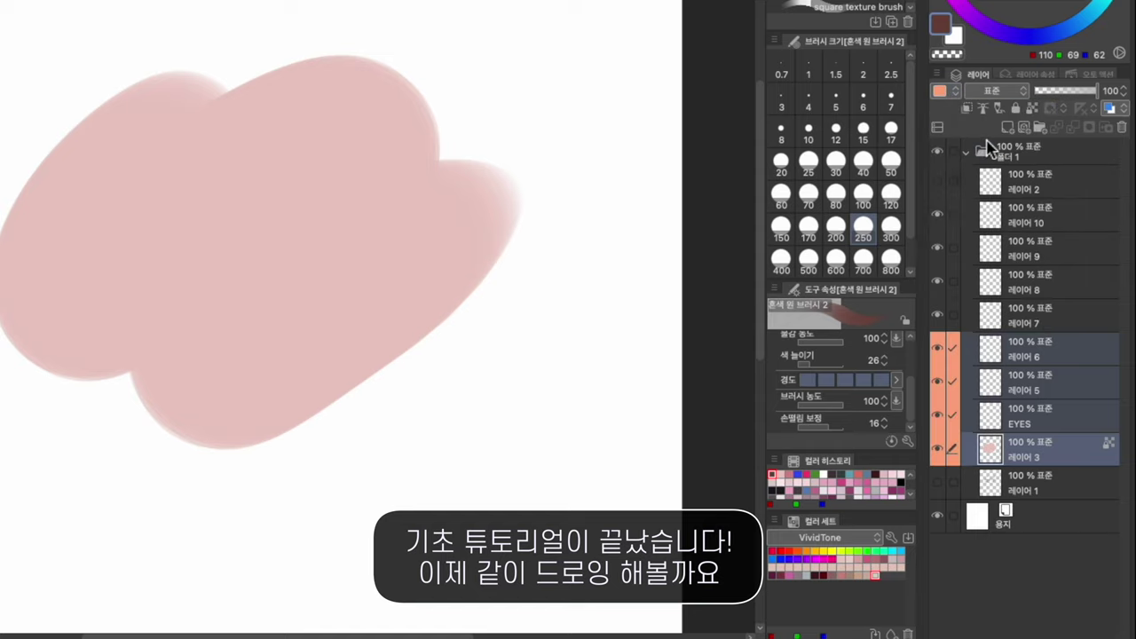
click(1072, 325)
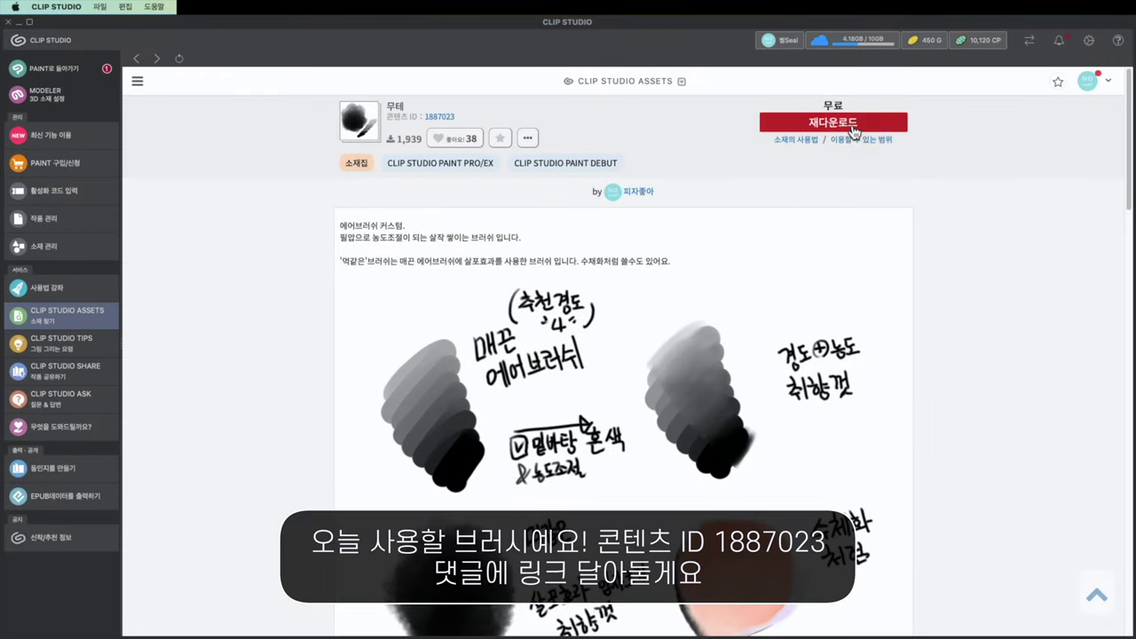
Step: In CLIP STUDIO ASSETS, download the 무테 brush set again, clear the finished transfers, and close the transfer manager
click(849, 129)
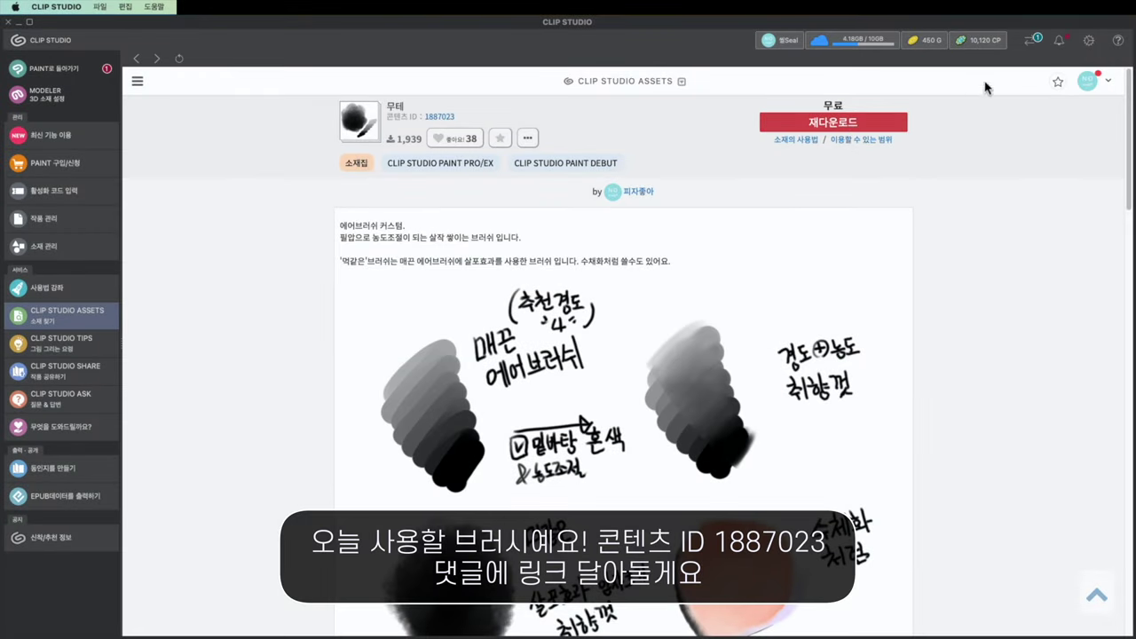
click(1031, 40)
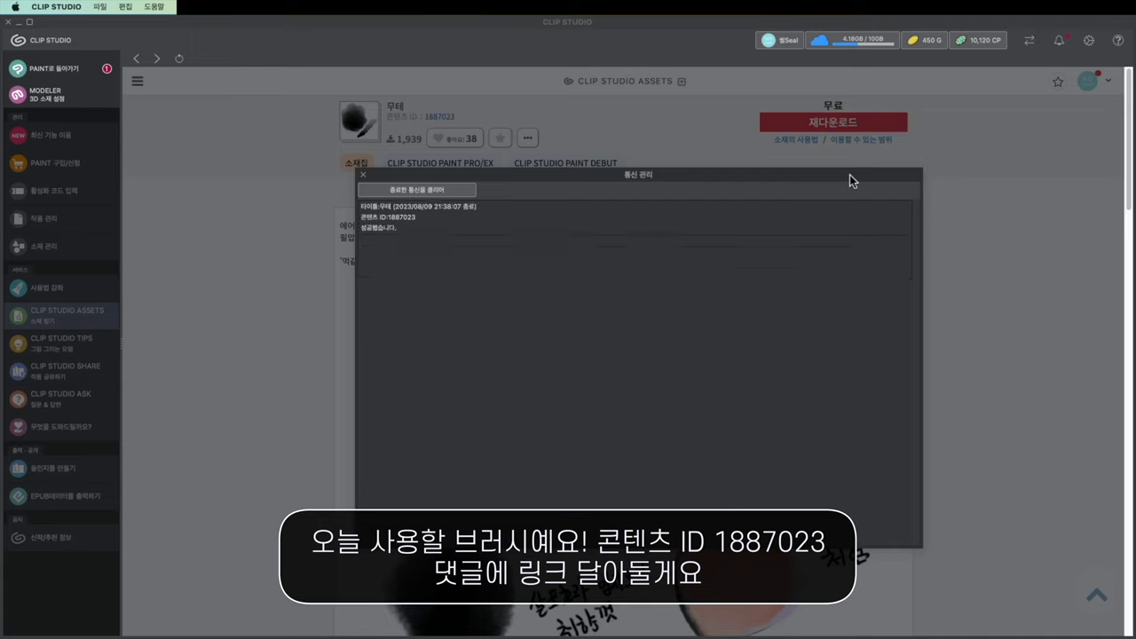
click(376, 192)
click(363, 175)
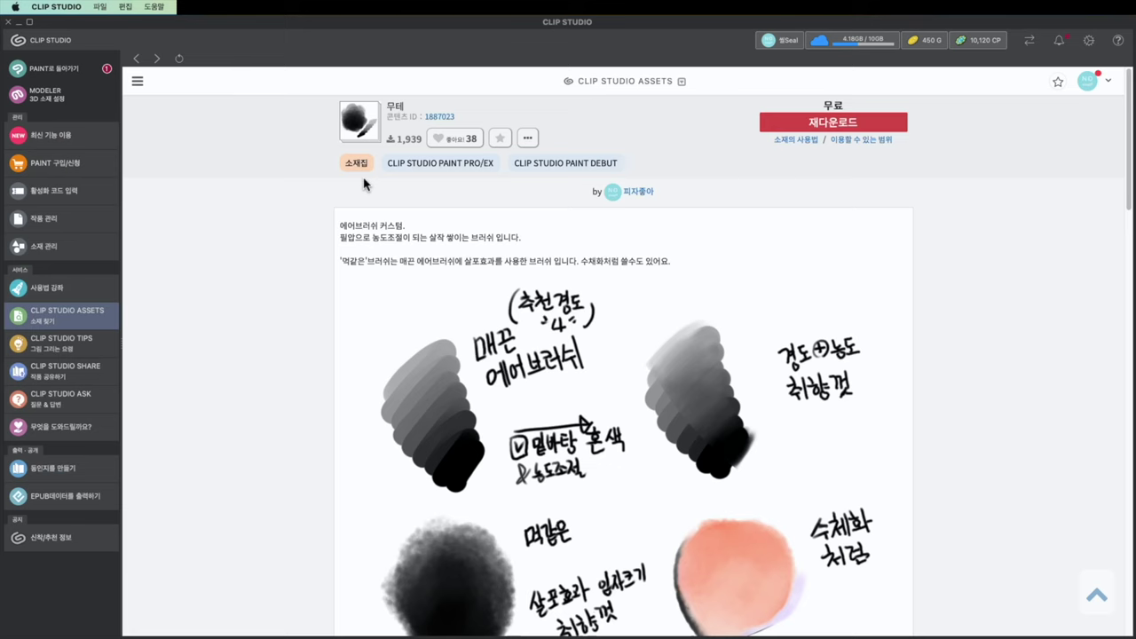
Step: Switch back to Clip Studio Paint and add the downloaded 무테 brushes to the nice textured brush sub tool group
click(30, 65)
click(928, 121)
shift+click(930, 166)
mouse_move(932, 164)
mouse_down()
mouse_move(914, 156)
mouse_move(793, 185)
mouse_move(762, 175)
mouse_move(773, 171)
mouse_up()
Step: Paint overlapping brown zigzag strokes across the middle of the canvas with the 먹같은 brush at size 250
click(801, 212)
scroll(798, 210, down, 1)
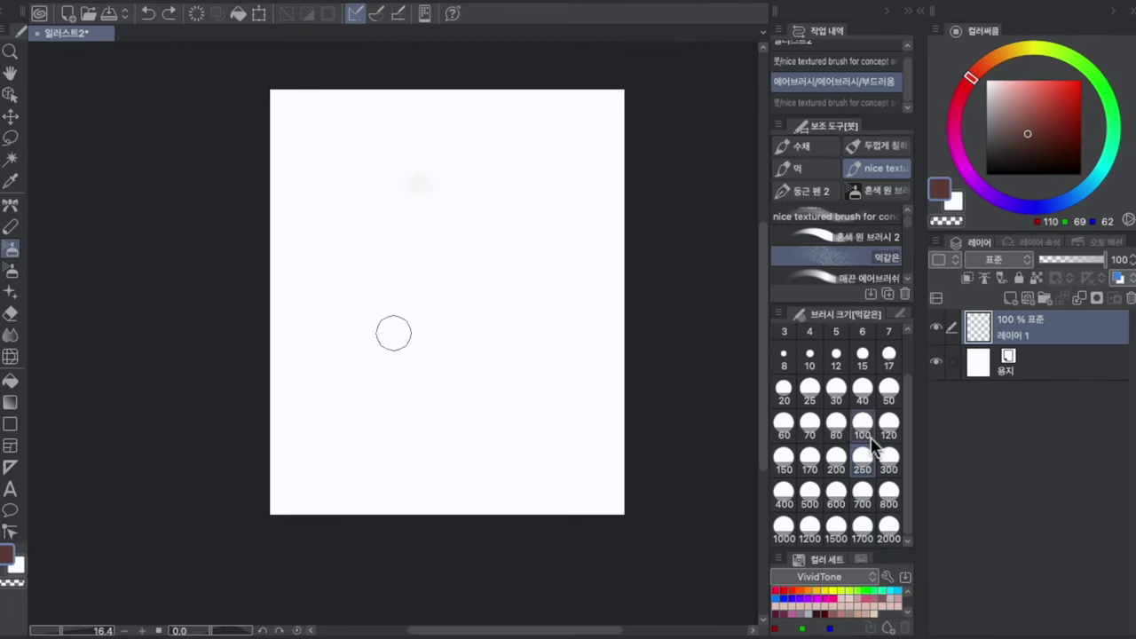
mouse_move(293, 265)
mouse_down()
mouse_move(432, 173)
mouse_move(464, 257)
mouse_move(561, 265)
mouse_up()
mouse_move(357, 273)
mouse_down()
mouse_move(446, 229)
mouse_move(397, 341)
mouse_move(477, 332)
mouse_move(436, 322)
mouse_move(517, 293)
mouse_move(459, 393)
mouse_move(597, 243)
mouse_up()
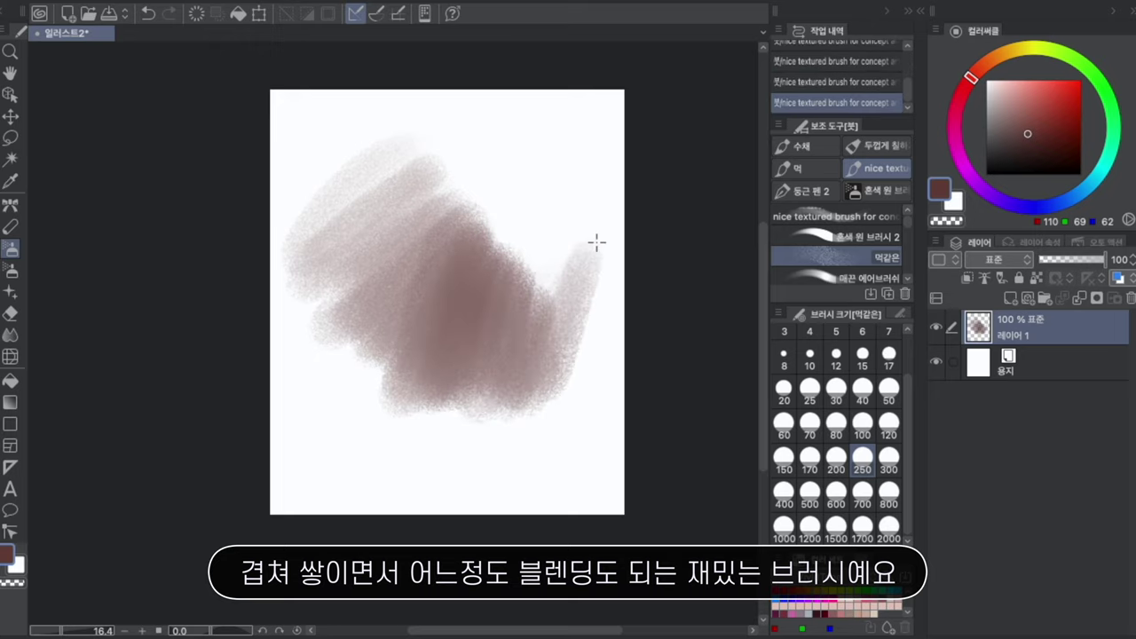
Step: Sketch a large head oval with a brow line and a cross guide for the eyes and nose using the 먹같은 brush at size 40
mouse_move(477, 360)
mouse_down()
mouse_move(513, 396)
mouse_move(581, 332)
mouse_up()
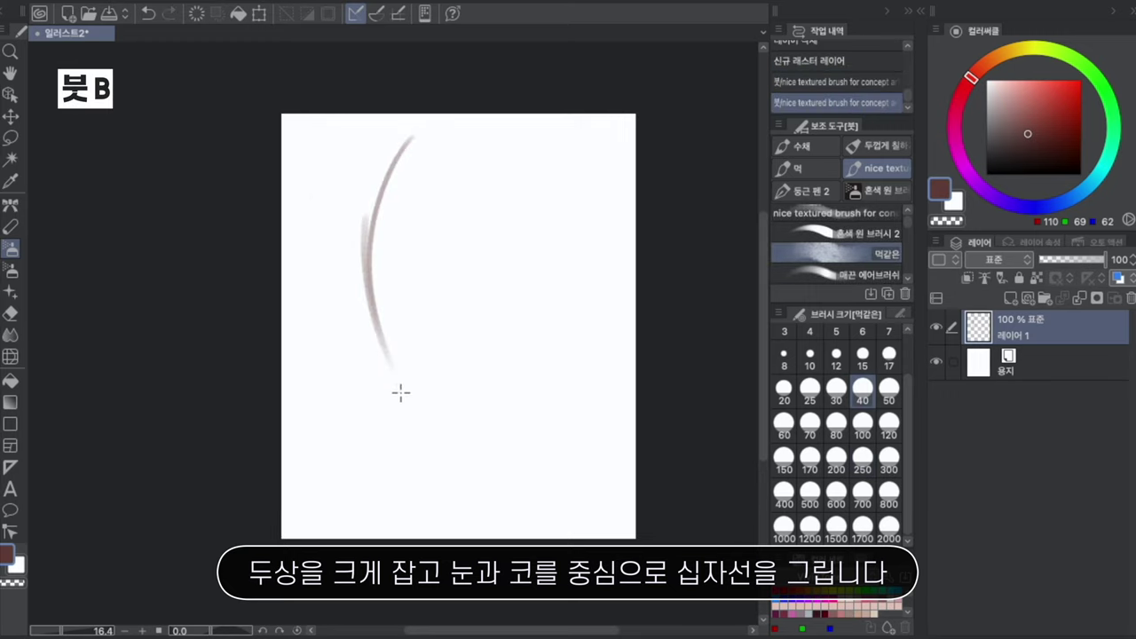
mouse_move(390, 366)
mouse_down()
mouse_move(439, 410)
mouse_move(510, 408)
mouse_up()
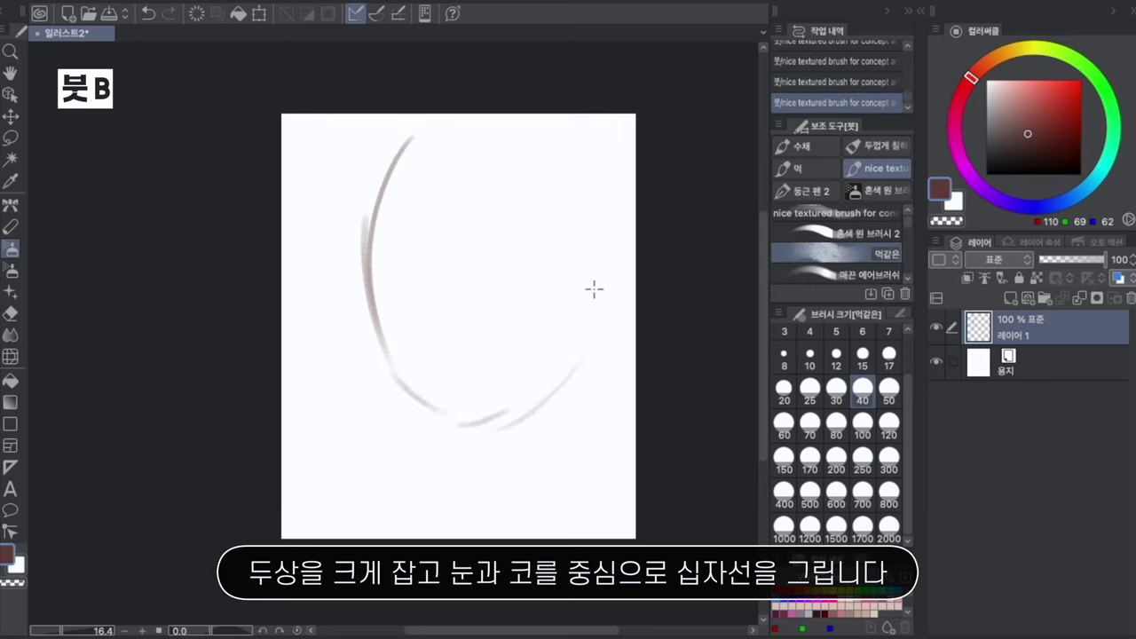
mouse_move(576, 366)
mouse_down()
mouse_move(592, 268)
mouse_move(566, 391)
mouse_up()
drag(410, 141, 524, 125)
drag(391, 208, 476, 191)
drag(402, 300, 495, 314)
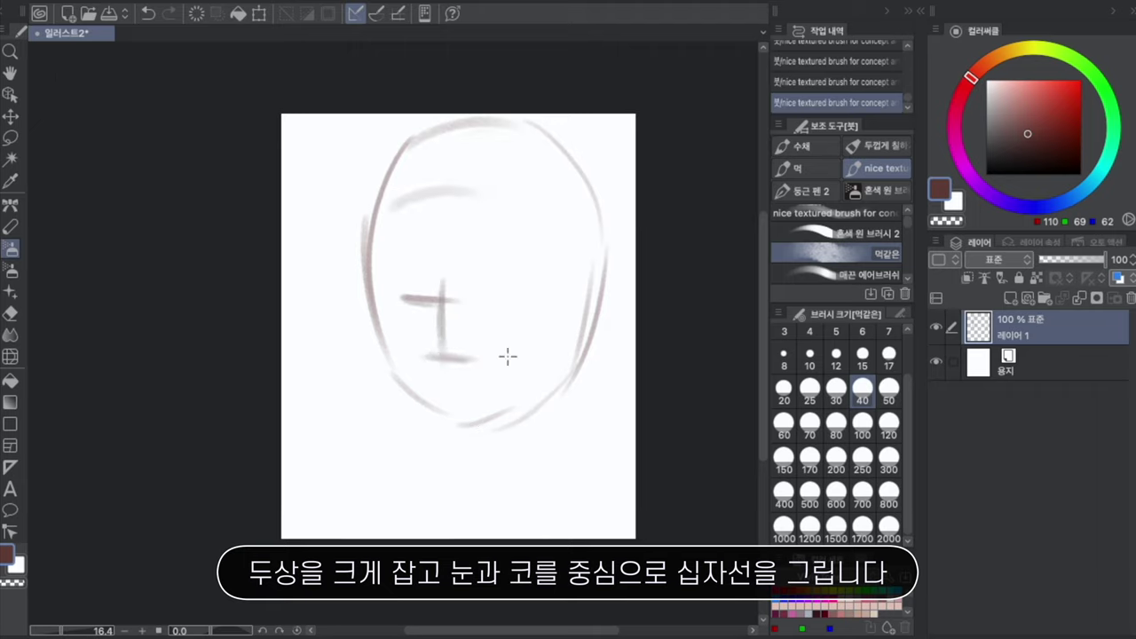
drag(443, 300, 508, 303)
Step: Rough in the neck, shoulder lines and ear, and add a second curved guide stroke across the forehead
drag(482, 431, 497, 476)
drag(584, 396, 531, 469)
drag(429, 419, 379, 494)
drag(587, 348, 598, 390)
drag(582, 380, 629, 419)
mouse_move(573, 280)
mouse_down()
mouse_move(581, 251)
mouse_move(556, 378)
mouse_move(579, 339)
mouse_move(584, 275)
mouse_move(611, 248)
mouse_up()
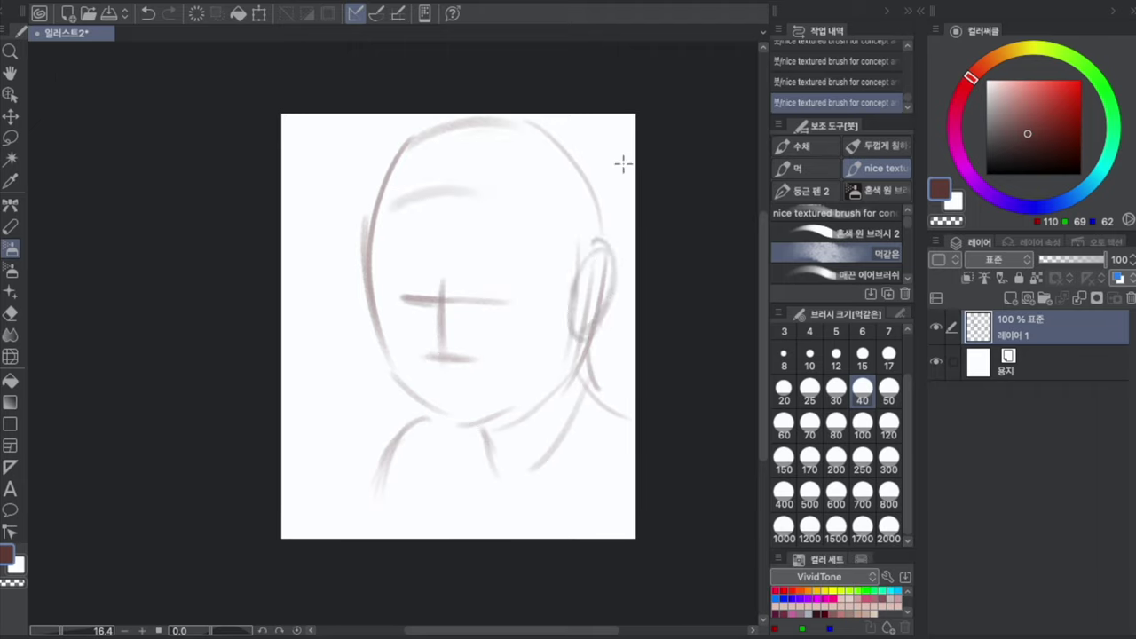
drag(419, 187, 496, 181)
Step: Transform the rough head sketch so it is larger and extends past the canvas edges, and lower its layer opacity to 62%
key(ctrl+t)
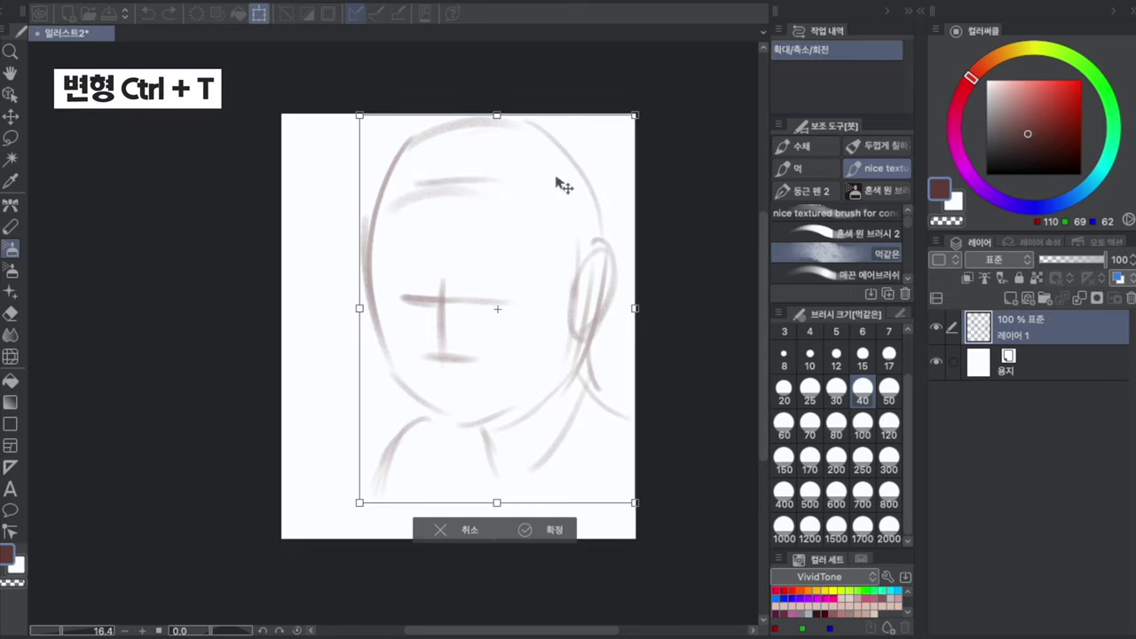
drag(574, 332, 540, 330)
drag(609, 115, 646, 80)
mouse_move(604, 302)
mouse_down()
mouse_move(598, 326)
mouse_move(611, 347)
mouse_up()
drag(631, 507, 652, 543)
drag(632, 514, 625, 507)
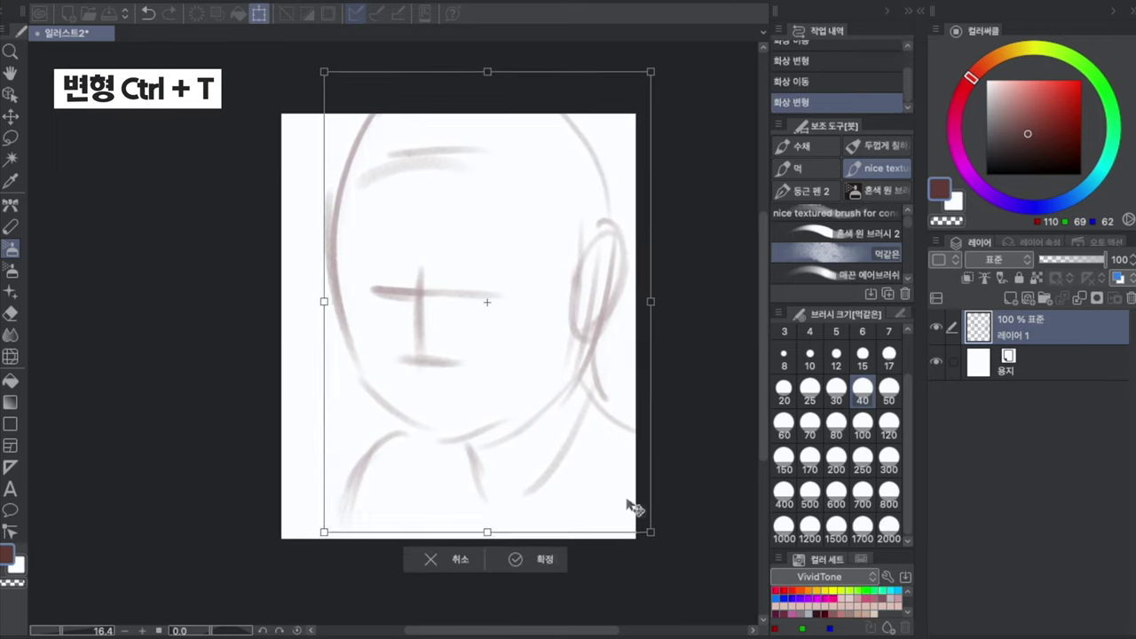
key(Return)
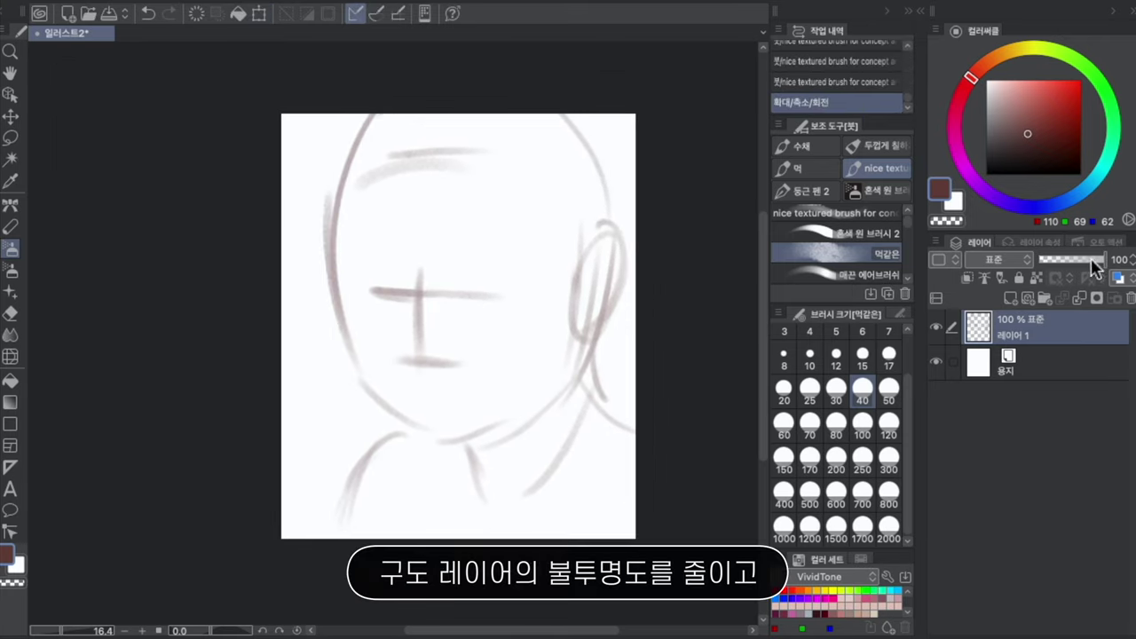
drag(1104, 259, 1079, 259)
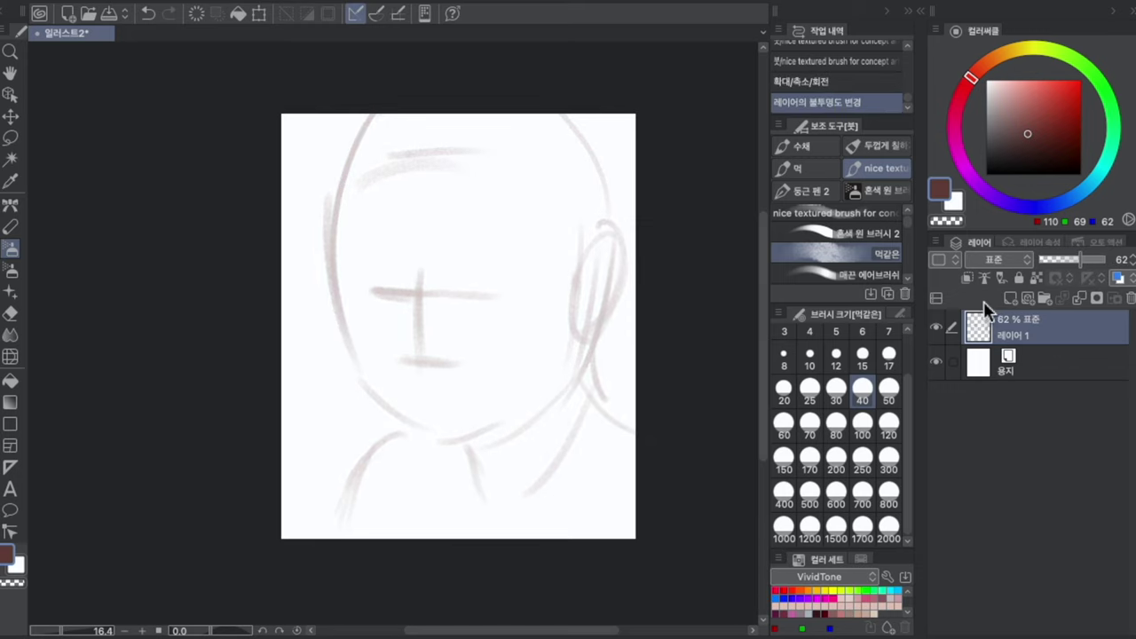
Step: Add a new raster layer and sketch the upper and lower lines of both eyes at brush size 25
click(1011, 298)
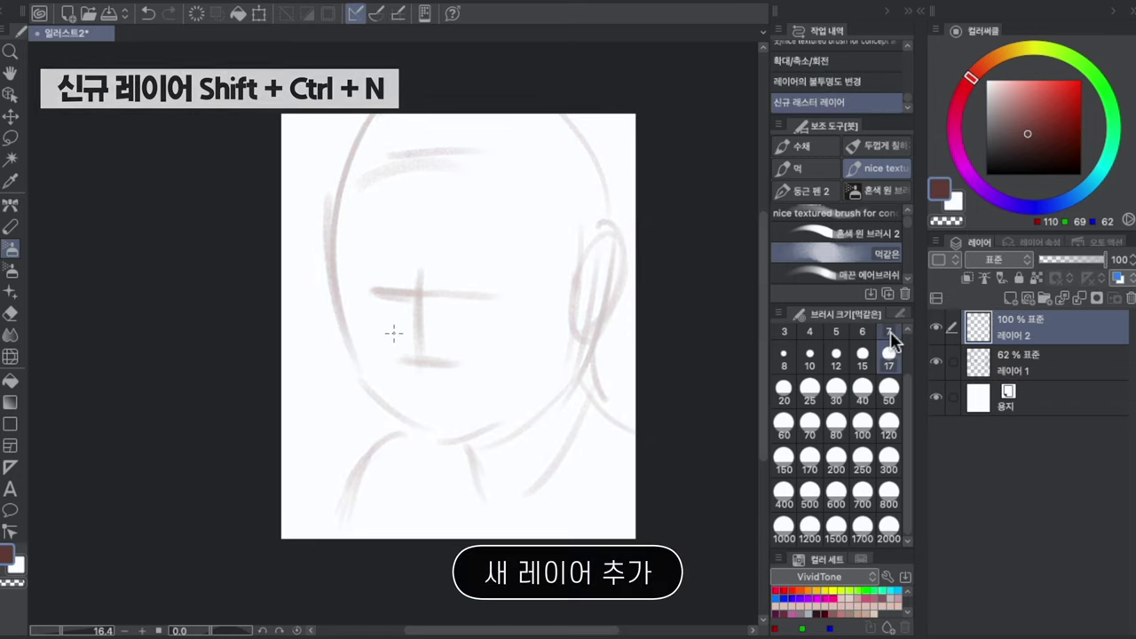
click(810, 390)
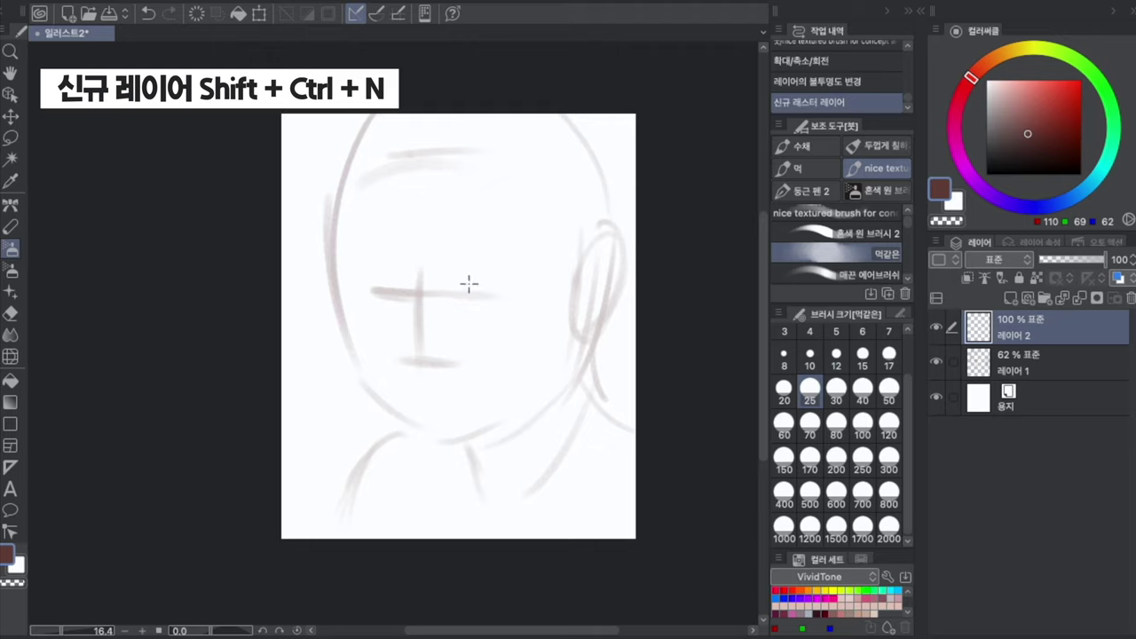
drag(452, 295, 472, 286)
key(ctrl+z)
key(ctrl+z)
drag(452, 294, 516, 296)
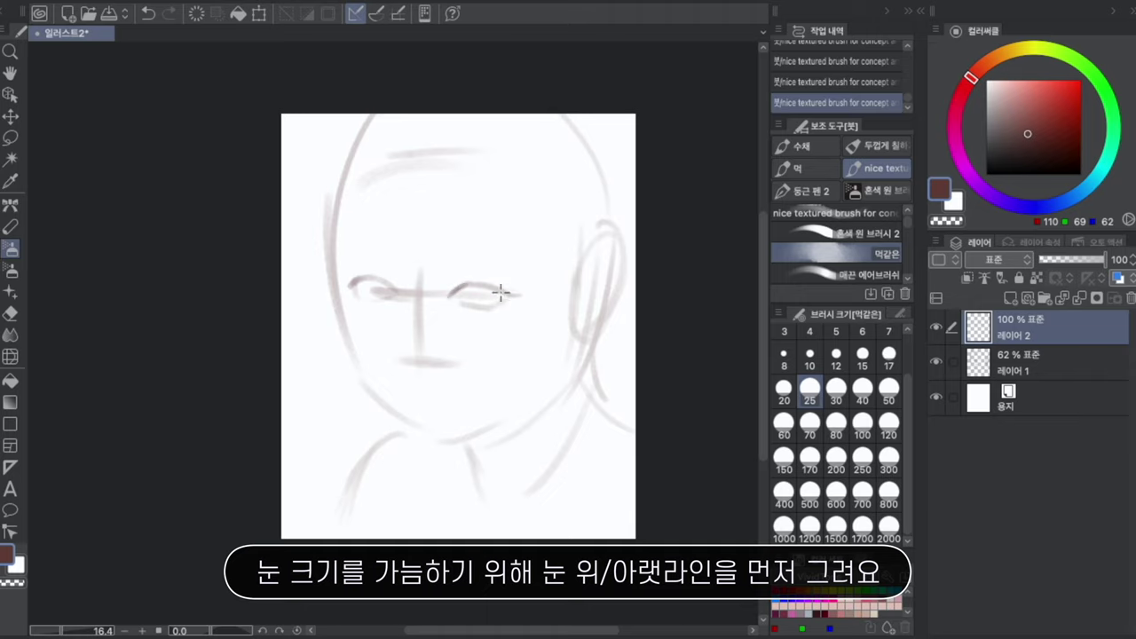
Step: Refine both eyes at brush size 15, darkening the upper lines and adding eyelid creases
click(862, 359)
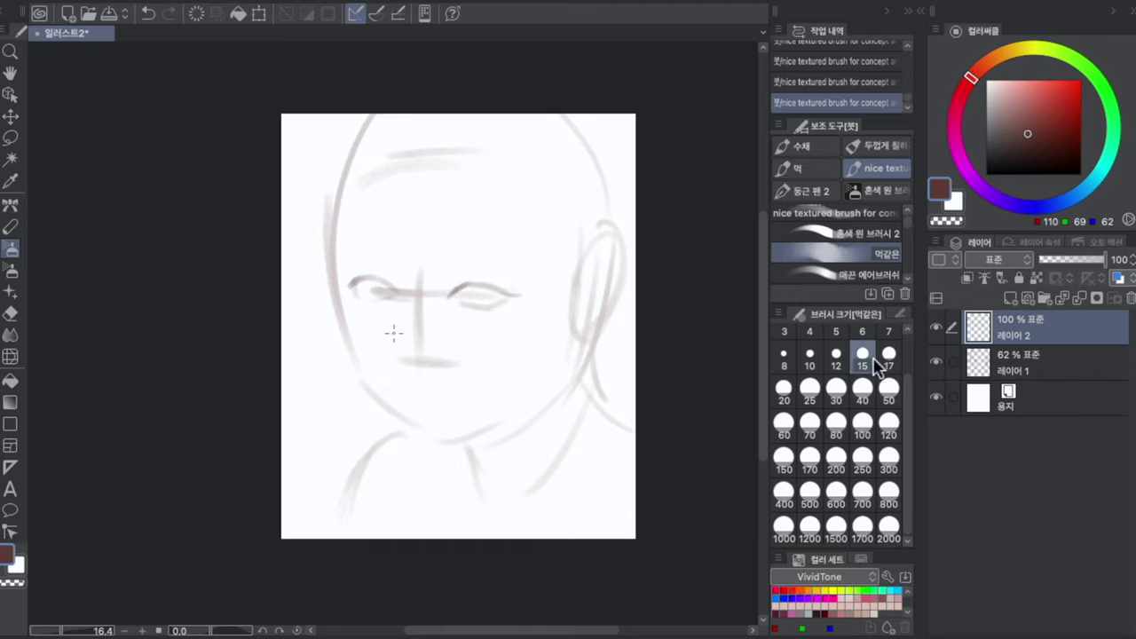
key(ctrl+z)
drag(450, 296, 464, 284)
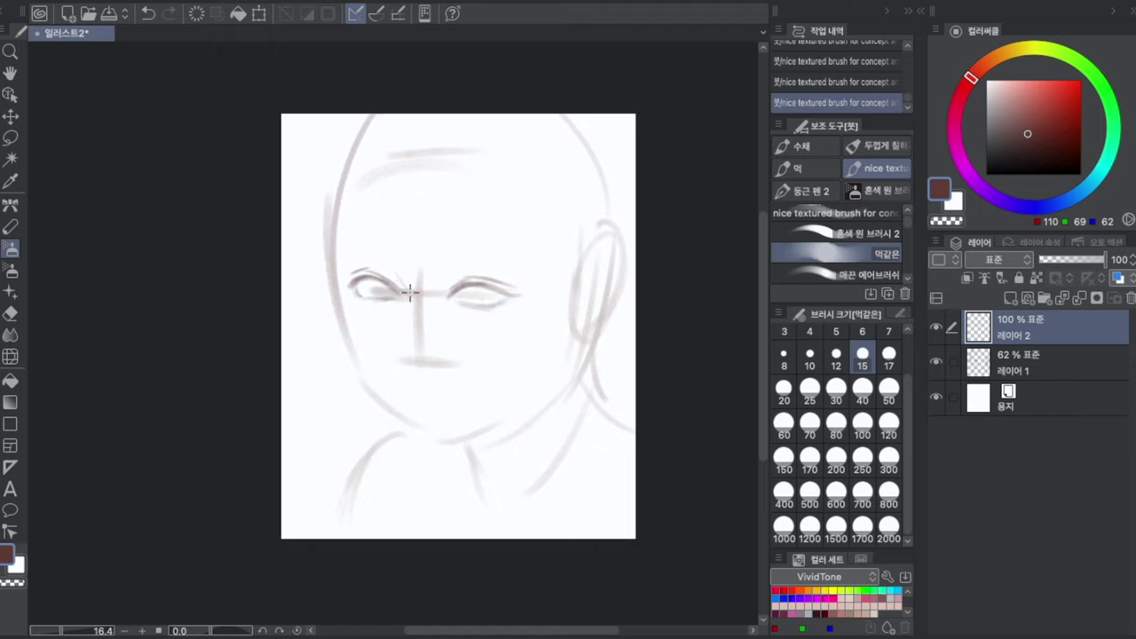
Step: Draw the nose with a rounded underside, arched nostrils and a low bridge line
drag(395, 351, 422, 367)
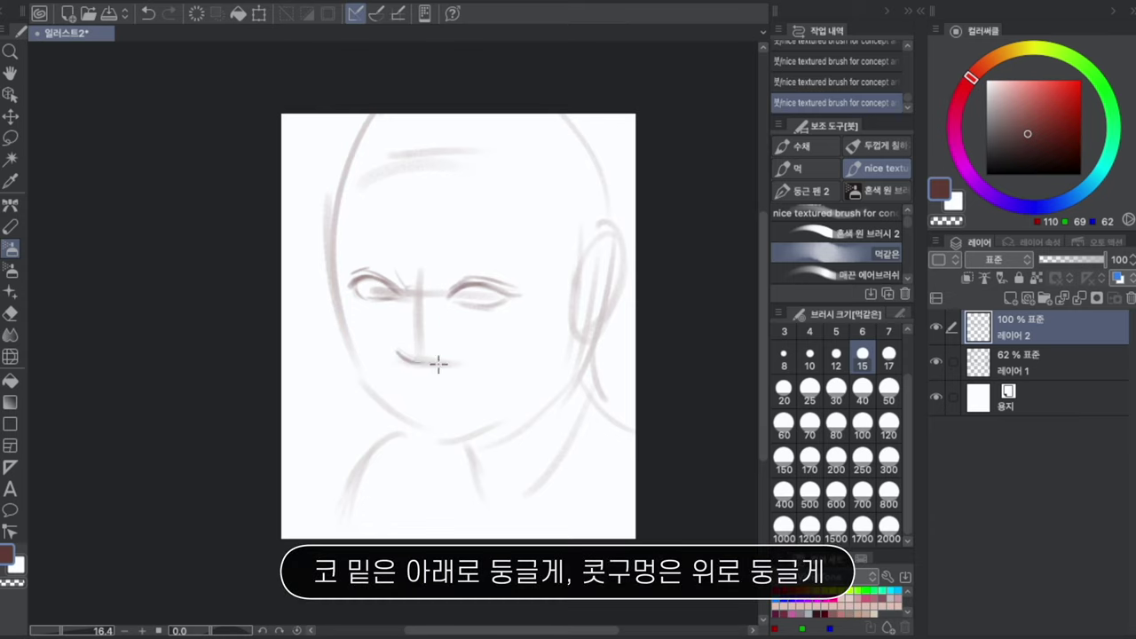
key(ctrl+z)
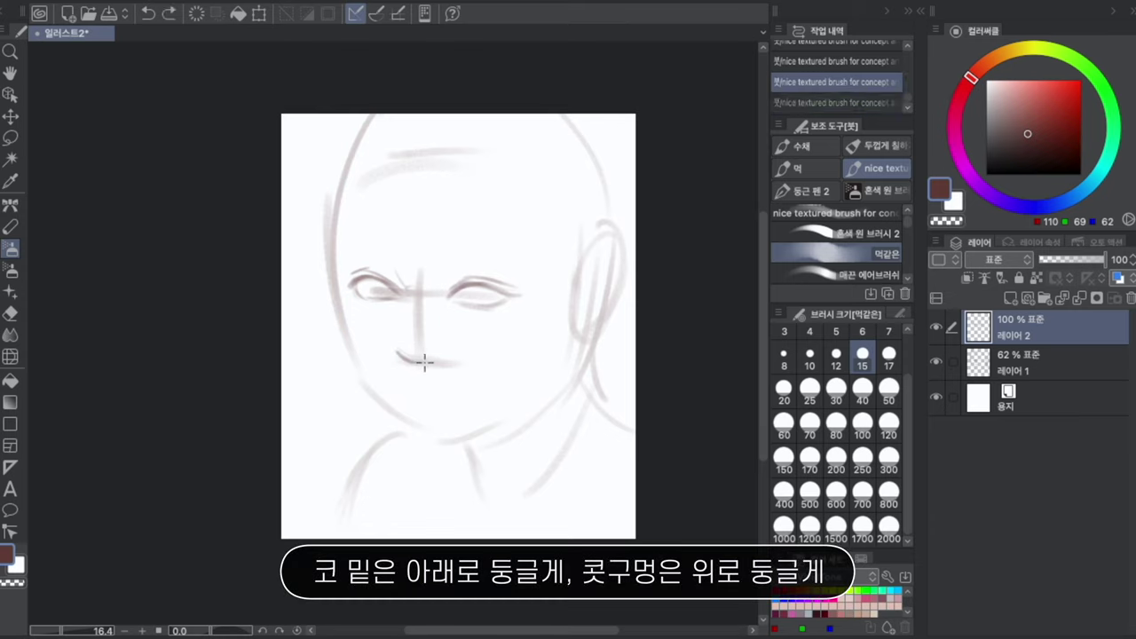
mouse_move(421, 360)
mouse_down()
mouse_move(452, 360)
mouse_move(415, 364)
mouse_up()
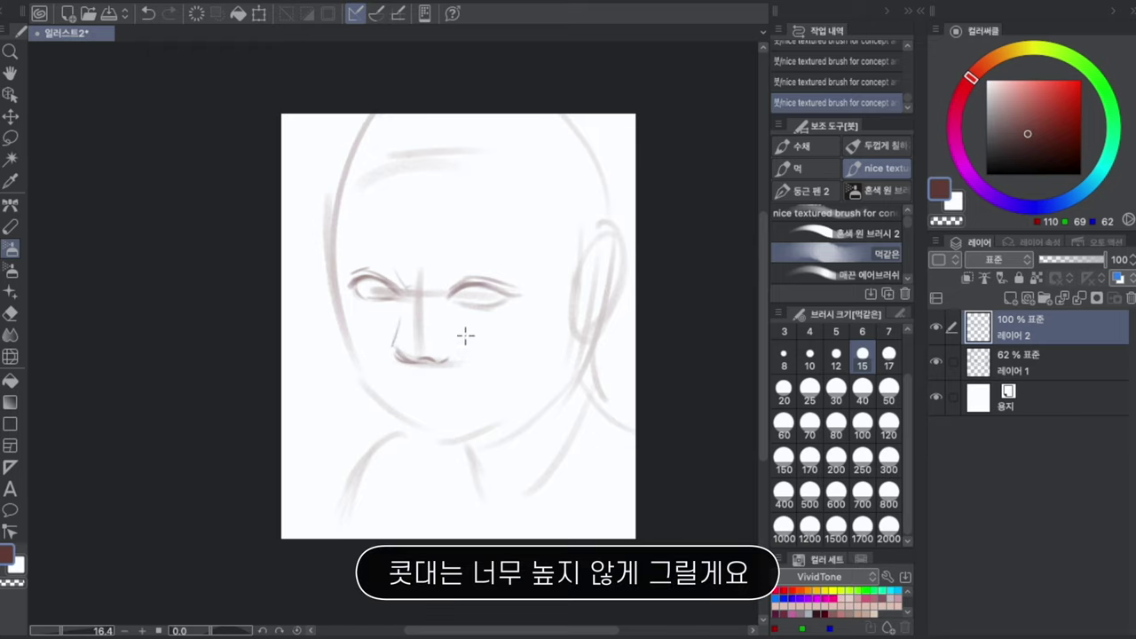
Step: Adjust the shape of the nose with the 픽셀 유동화 (Liquify) tool, using a brush smaller than size 600
key(j)
drag(461, 375, 442, 373)
key(ctrl+z)
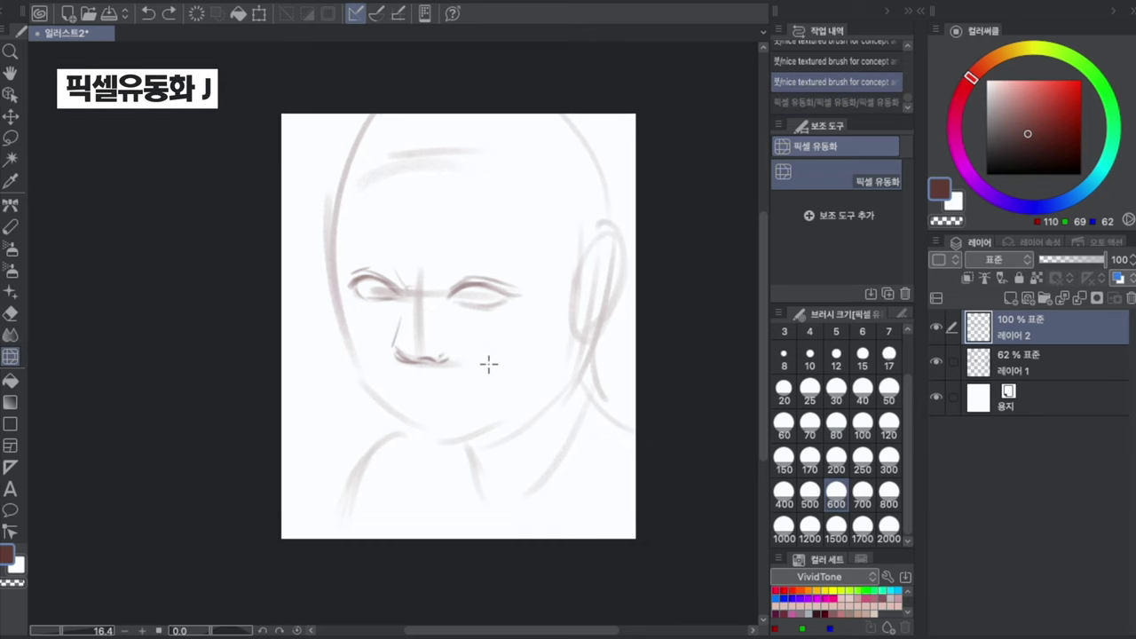
click(901, 314)
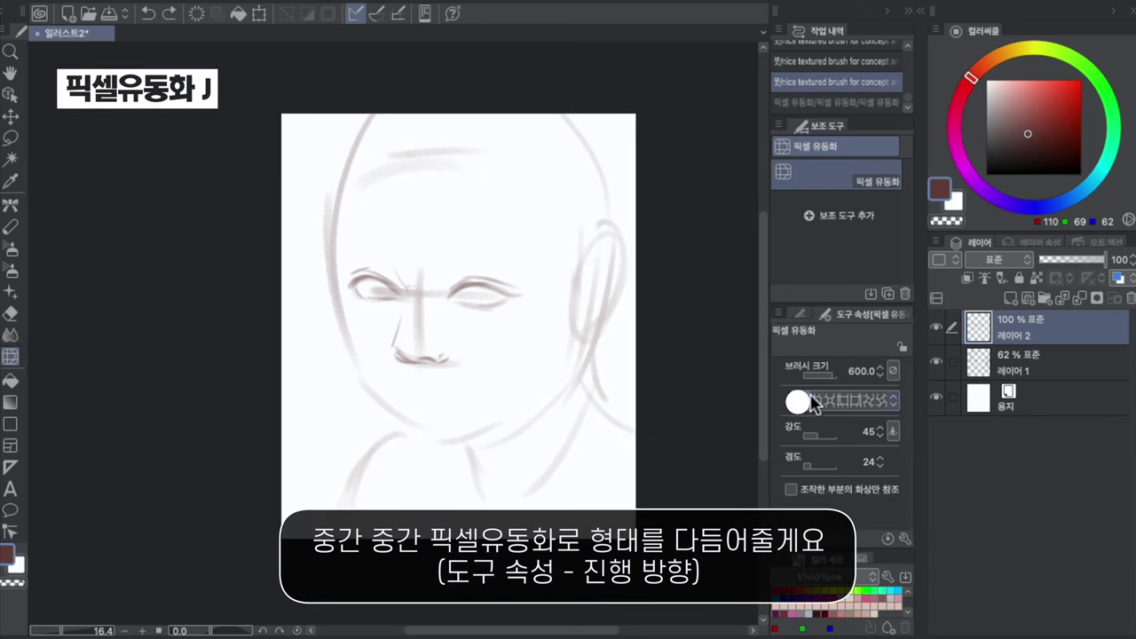
click(802, 314)
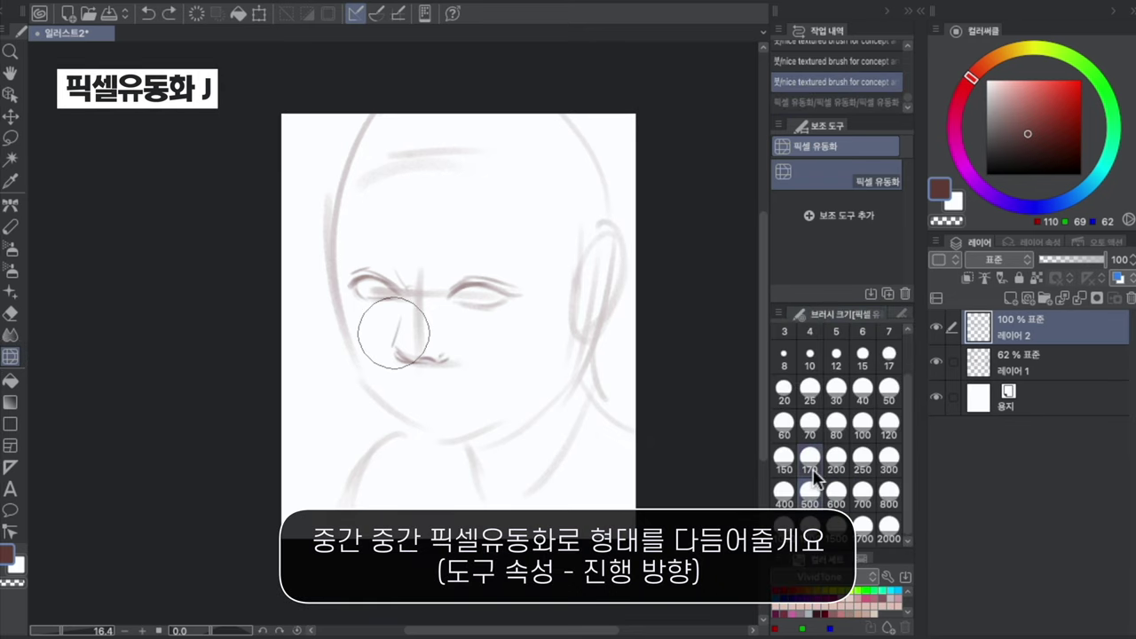
Step: Draw gull-shaped lips and a short chin line with the 먹같은 brush at size 15
mouse_move(429, 376)
mouse_down()
mouse_move(462, 376)
mouse_move(427, 393)
mouse_move(464, 396)
mouse_move(410, 391)
mouse_up()
key(ctrl+z)
key(b)
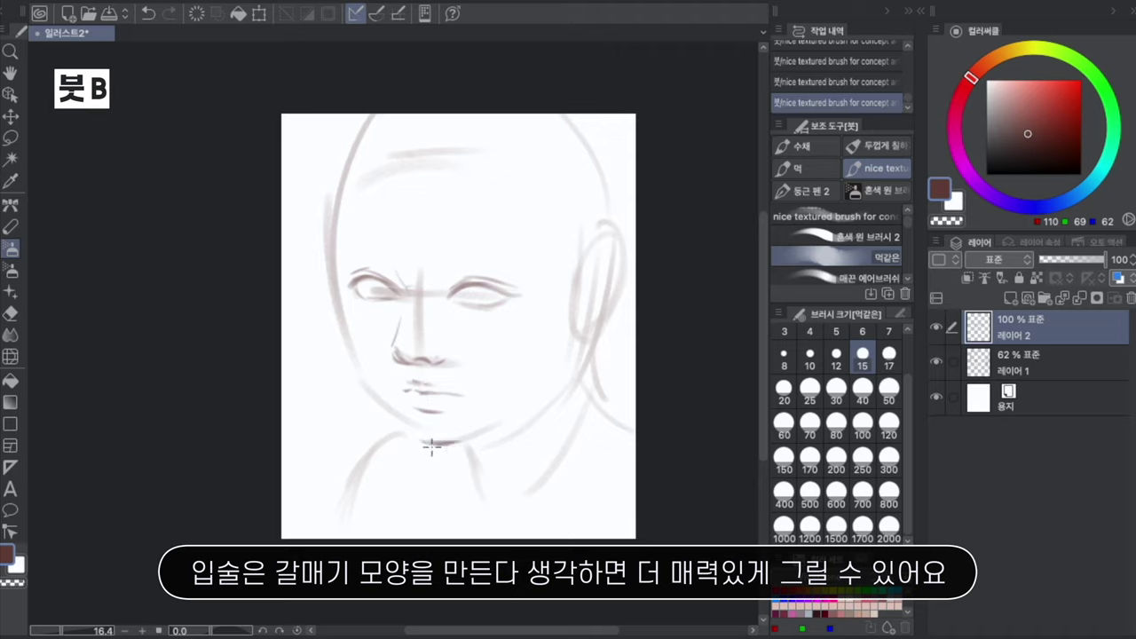
Step: Lower the opacity of the rough sketch layer 레이어 1 to 30% and make 레이어 2 active again
click(1053, 361)
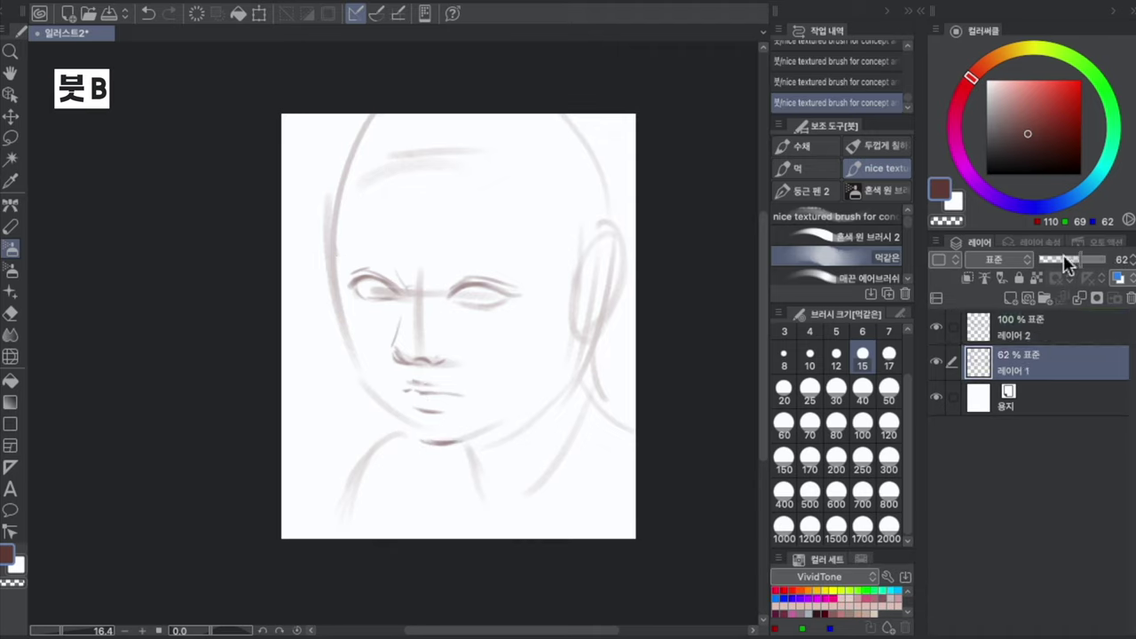
click(1060, 260)
click(1054, 328)
Step: Draw the face contour with rounded cheeks and chin, running the jawline up to the ear
drag(338, 253, 354, 343)
mouse_move(350, 325)
mouse_down()
mouse_move(359, 364)
mouse_move(414, 434)
mouse_move(534, 399)
mouse_up()
drag(468, 439, 535, 398)
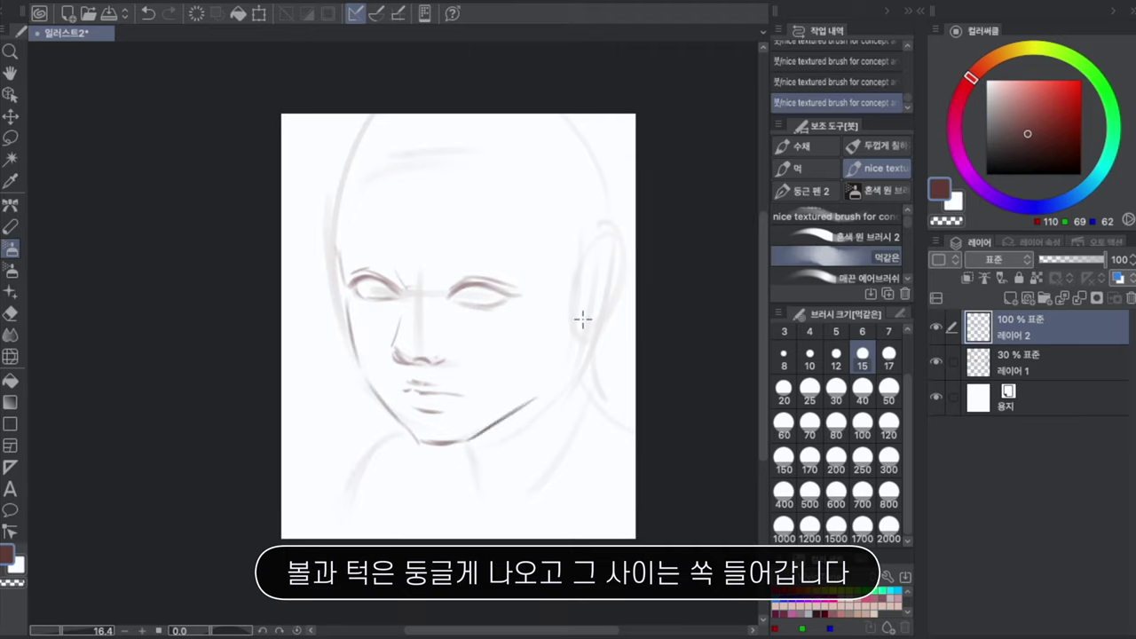
drag(577, 302, 564, 360)
drag(573, 307, 548, 382)
drag(567, 337, 541, 392)
Step: Draw the ear with its inner folds, lasso it, and shift it slightly away from the face with a transform
mouse_move(619, 251)
mouse_down()
mouse_move(576, 335)
mouse_move(592, 280)
mouse_move(588, 307)
mouse_move(601, 280)
mouse_move(615, 281)
mouse_move(589, 322)
mouse_move(649, 246)
mouse_move(597, 230)
mouse_move(581, 250)
mouse_move(572, 351)
mouse_up()
key(m)
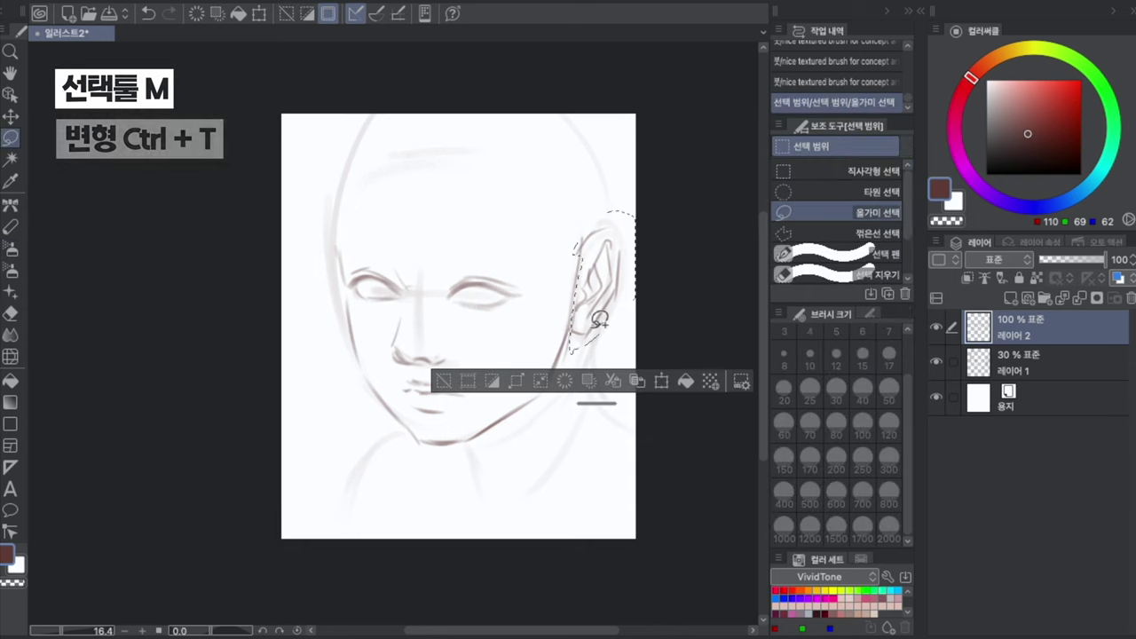
key(ctrl+t)
click(652, 382)
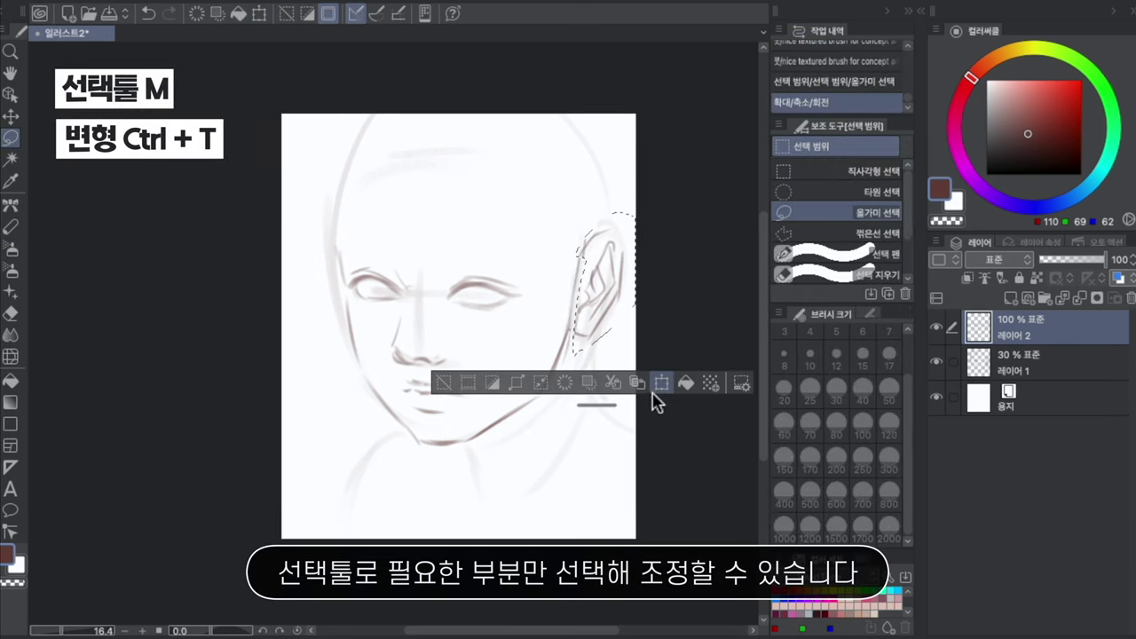
key(ctrl+d)
Step: Erase the stray lines around the ear and upper jaw with the soft eraser
key(e)
drag(581, 227, 570, 302)
drag(576, 346, 583, 387)
key(b)
key(space)
Step: Rename the face line layer to ㅇㄱ and add a new raster layer named ㄴㅆ above it
double_click(1012, 335)
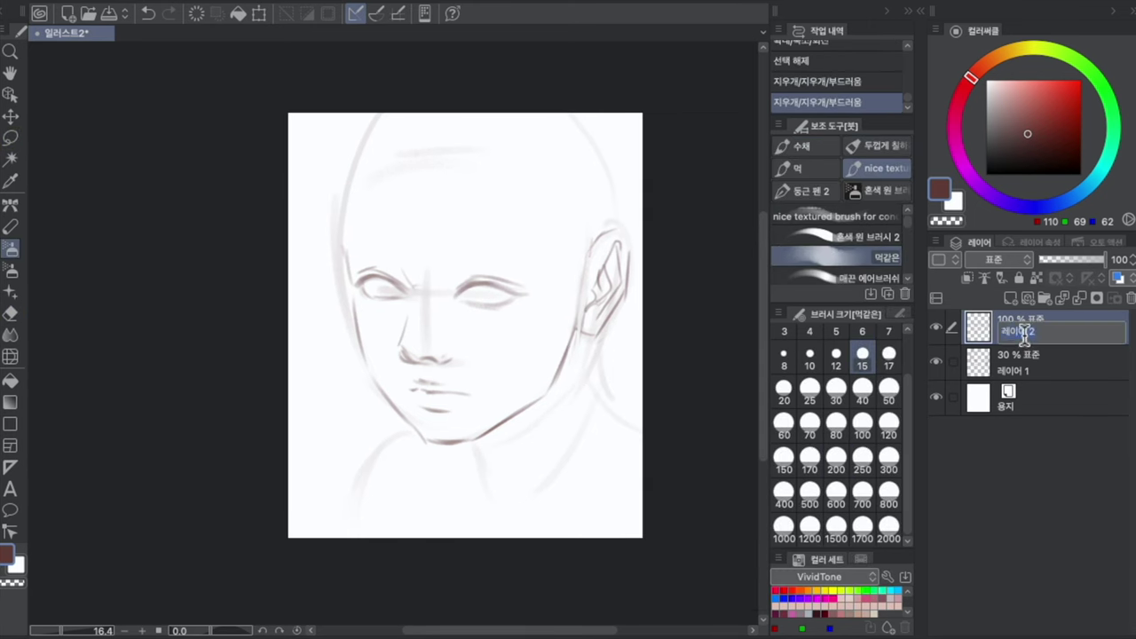
text(ㅇㄱ)
key(Return)
key(ctrl+shift+n)
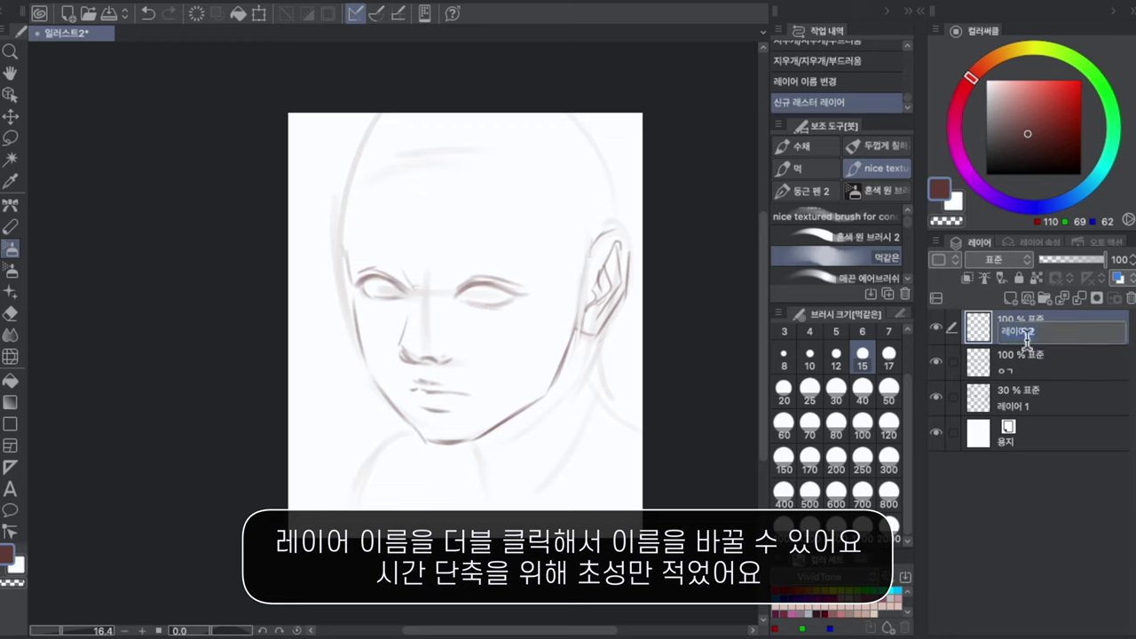
text(ㄴㅅ)
key(Return)
Step: Paint both eyebrows on the ㄴㅆ layer with the 먹같은 brush at size 40, making them longer than the eyes
key(b)
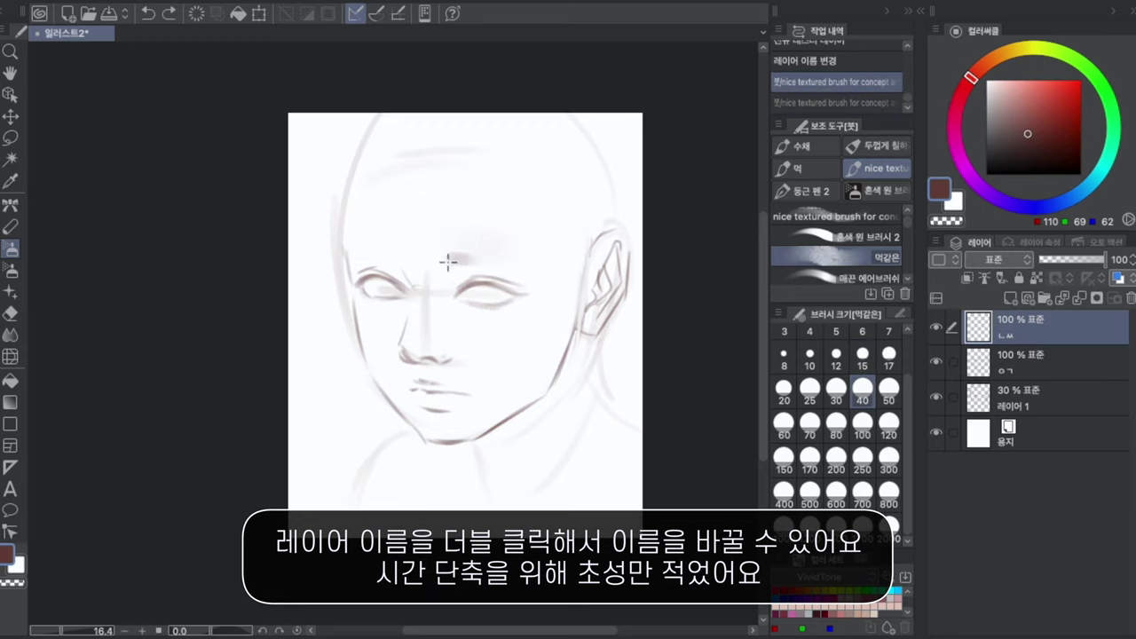
drag(449, 260, 532, 262)
key(ctrl+z)
key(ctrl+z)
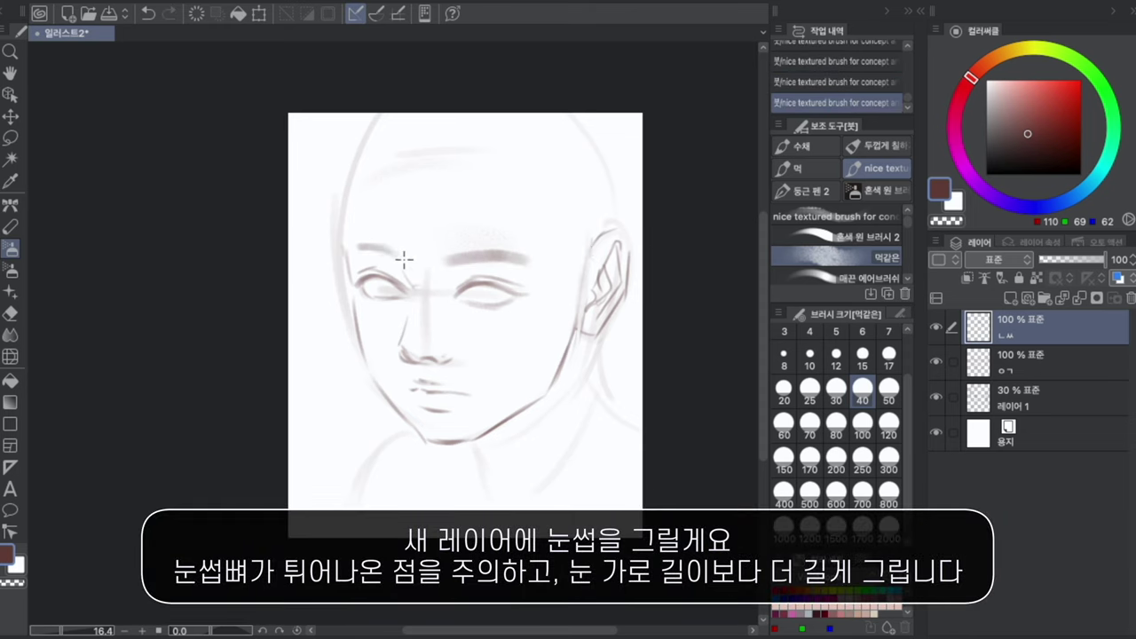
drag(404, 258, 376, 256)
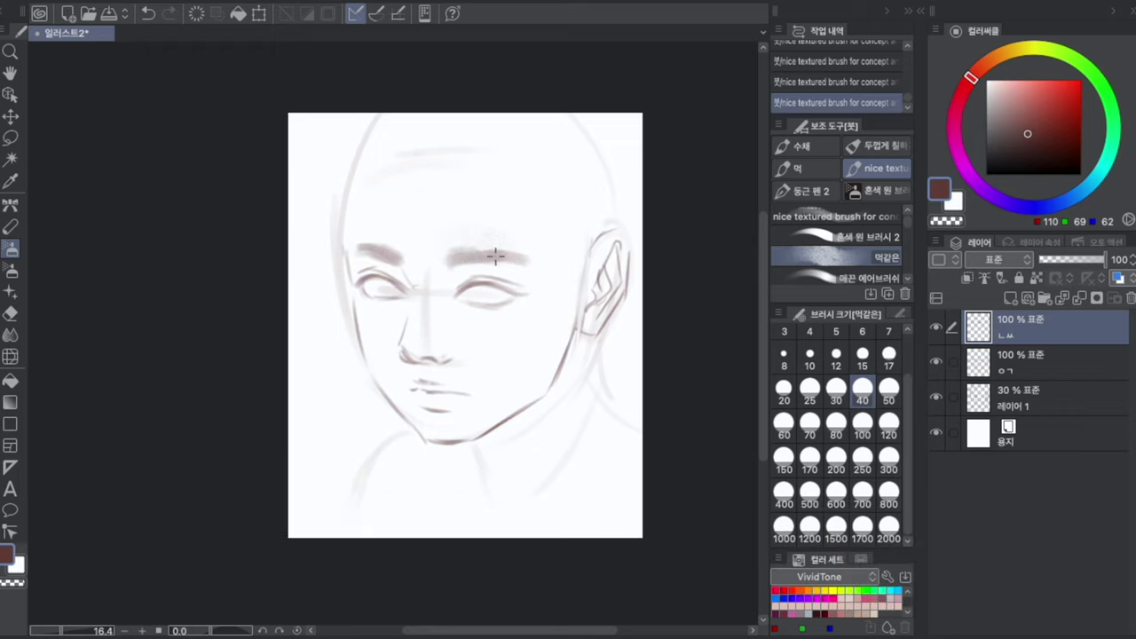
Step: Soften the inner ends of the eyebrows with the 부드러움 eraser at size 200 and redefine their shape with the brush
key(e)
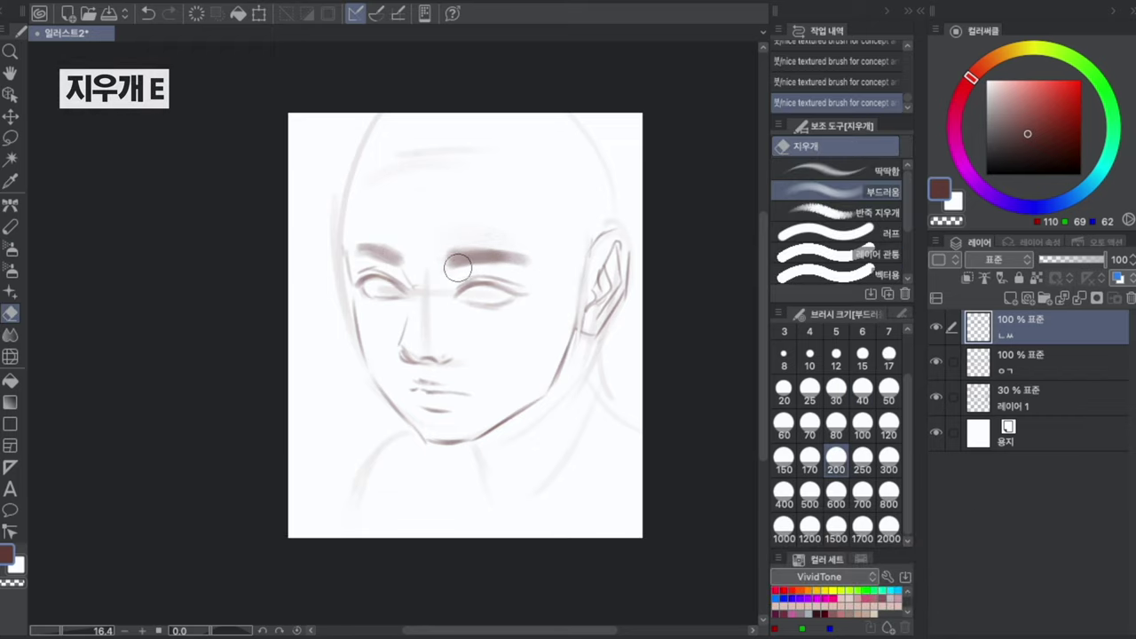
mouse_move(458, 268)
mouse_down()
mouse_move(407, 259)
mouse_move(433, 278)
mouse_up()
drag(433, 279, 438, 281)
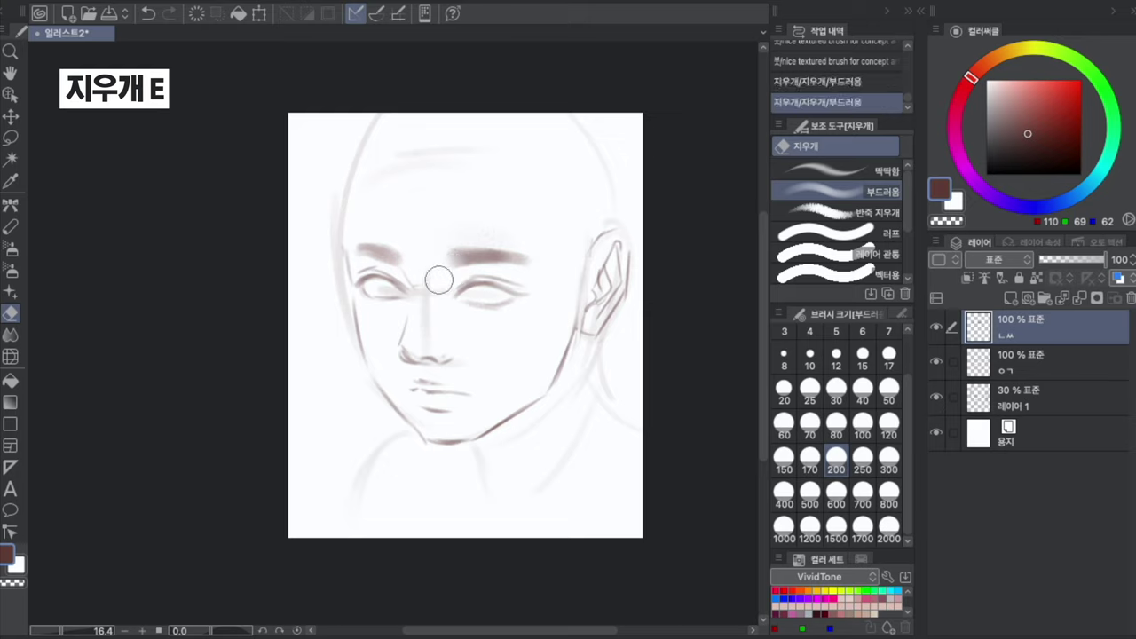
key(b)
drag(347, 252, 372, 245)
mouse_move(452, 253)
mouse_down()
mouse_move(511, 257)
mouse_move(517, 231)
mouse_move(532, 236)
mouse_up()
key(e)
Step: Add a new layer and paint the irises and darker pupils of both eyes at brush size 30
click(1010, 298)
key(b)
key([)
key(ctrl+z)
drag(465, 304, 498, 307)
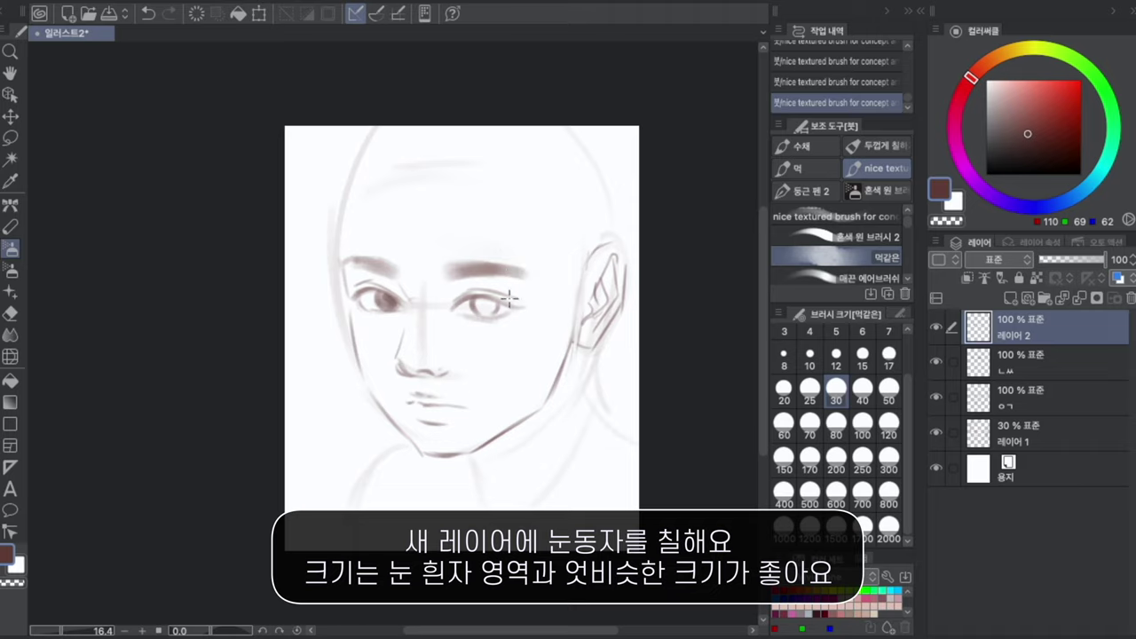
drag(482, 302, 480, 309)
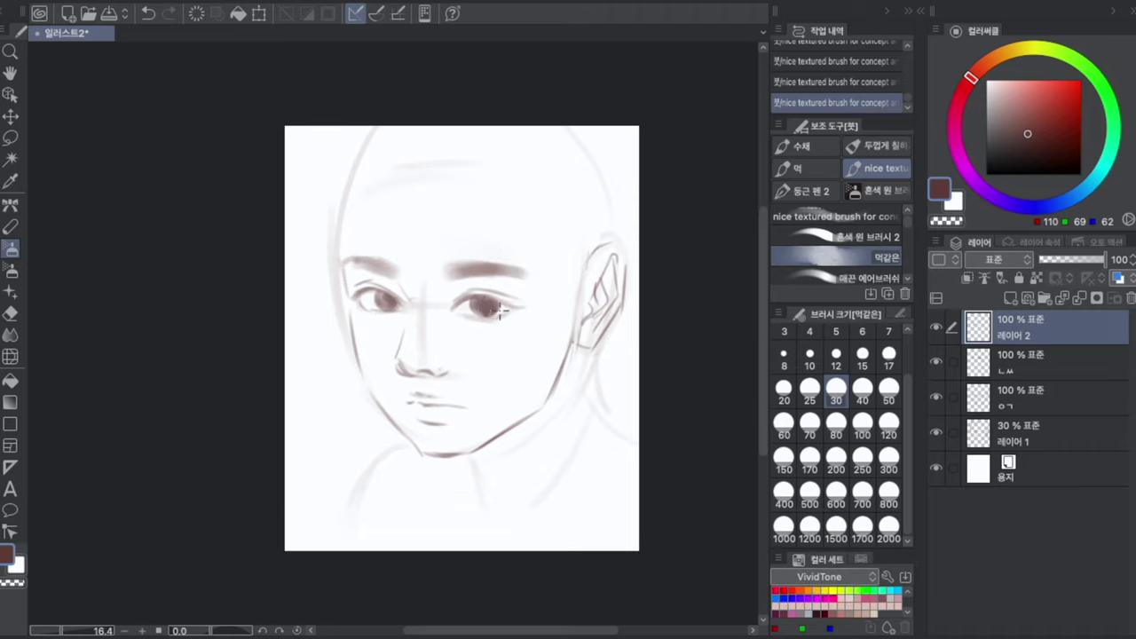
drag(386, 293, 386, 304)
Step: Rename the pupil layer to ㄴㄷㅈ and add a new raster layer named ㅁㄹ above it
double_click(1039, 333)
text(ㄴㄷㅈ)
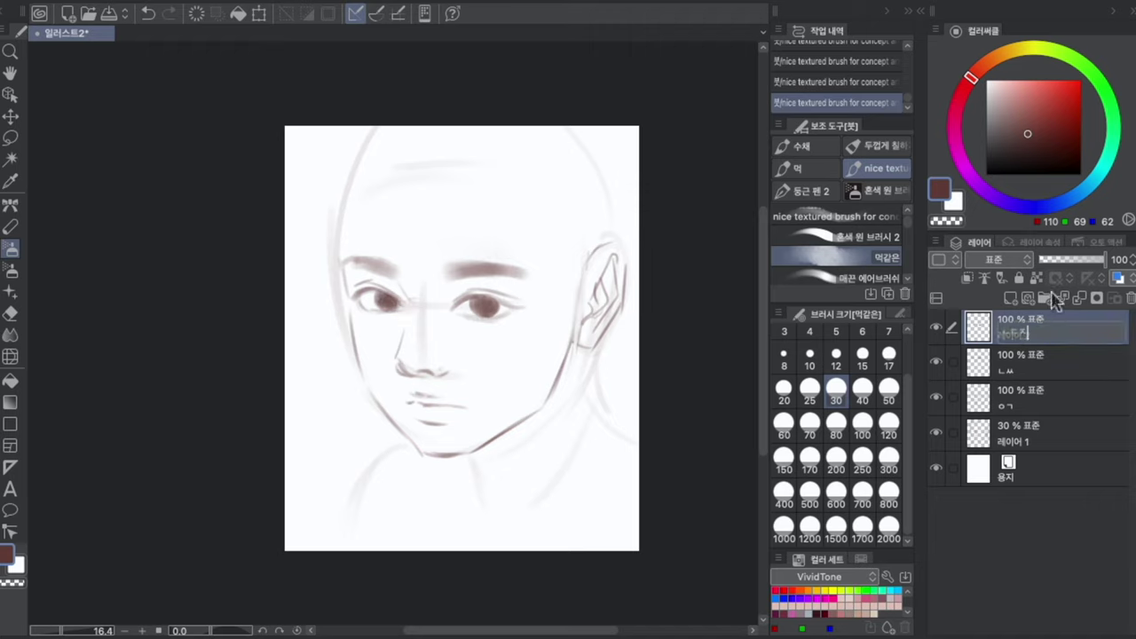
key(Return)
click(1009, 300)
double_click(1012, 336)
text(ㅁㄹ)
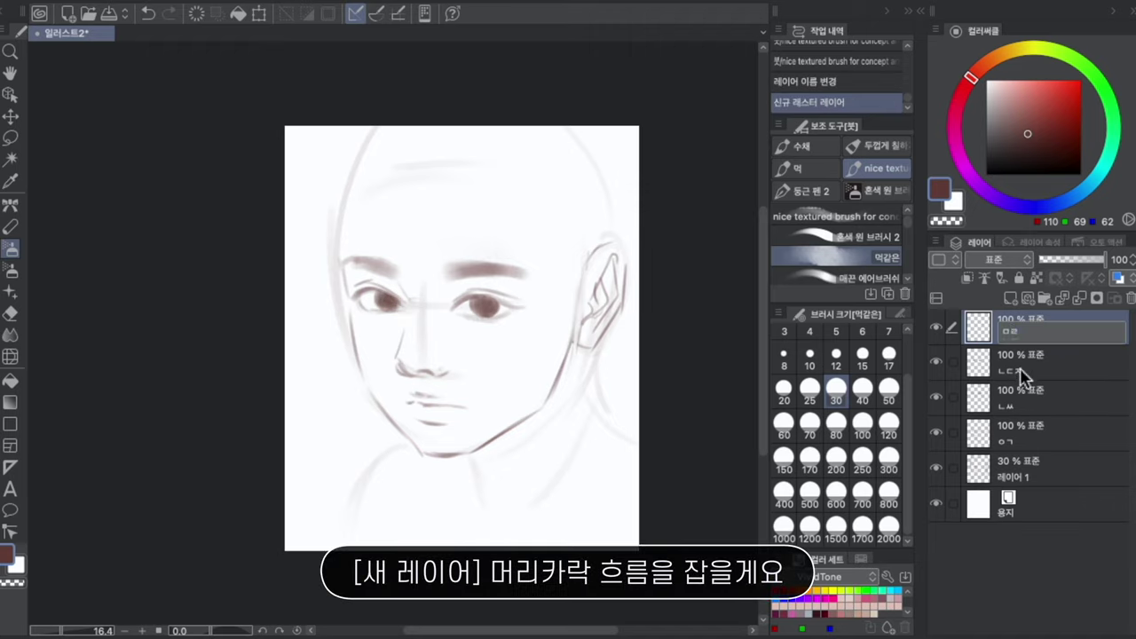
key(Return)
Step: Sketch the hairline arc across the forehead and long bang strands fanning down from the parting on the ㅁㄹ layer
drag(388, 176, 507, 160)
drag(513, 167, 533, 176)
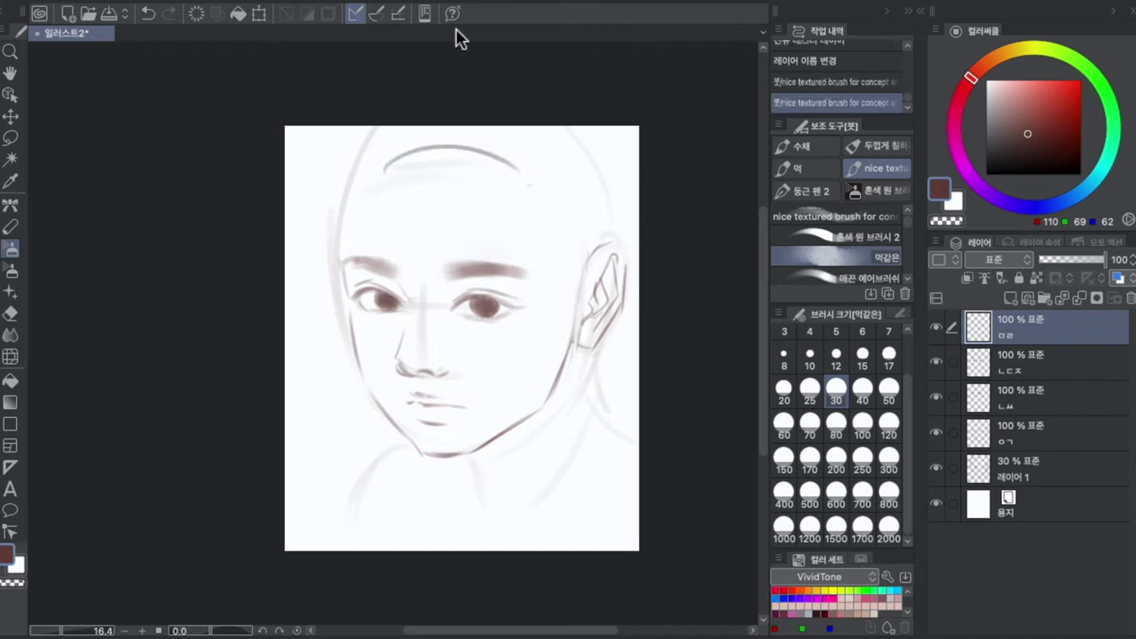
mouse_move(417, 167)
mouse_down()
mouse_move(399, 288)
mouse_move(456, 284)
mouse_up()
drag(467, 153, 501, 283)
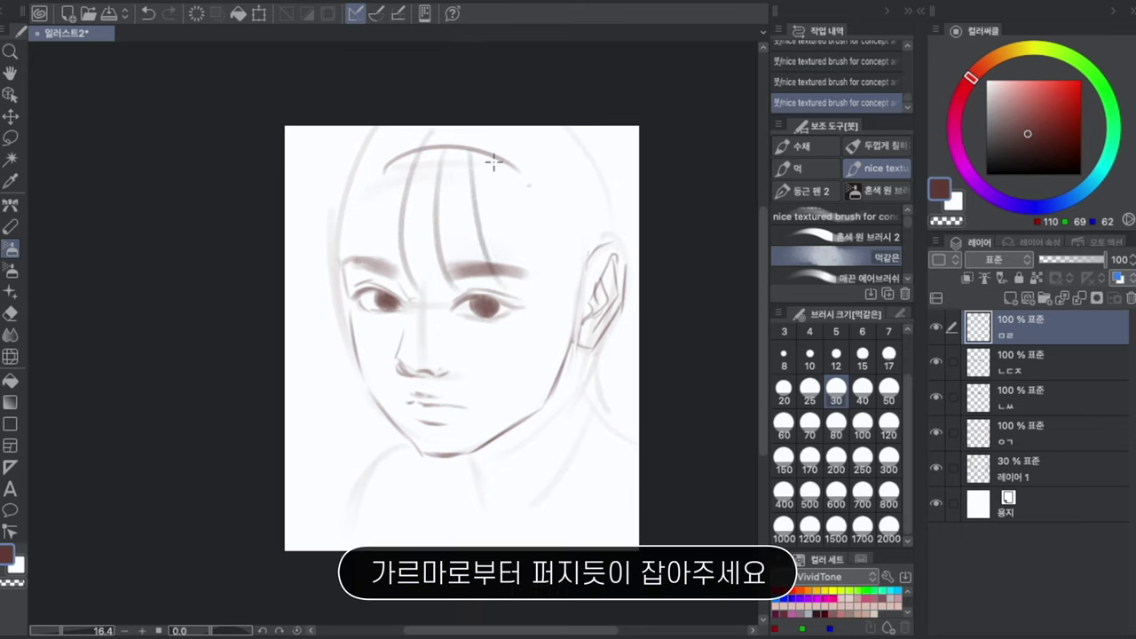
drag(515, 190, 559, 346)
Step: Sketch loose side locks framing both sides of the face and wavy hair flowing down to the shoulders
mouse_move(377, 155)
mouse_down()
mouse_move(354, 271)
mouse_move(334, 282)
mouse_up()
drag(352, 201, 336, 306)
mouse_move(349, 297)
mouse_down()
mouse_move(365, 347)
mouse_move(339, 405)
mouse_up()
drag(323, 320, 355, 406)
drag(535, 173, 572, 342)
drag(590, 355, 542, 465)
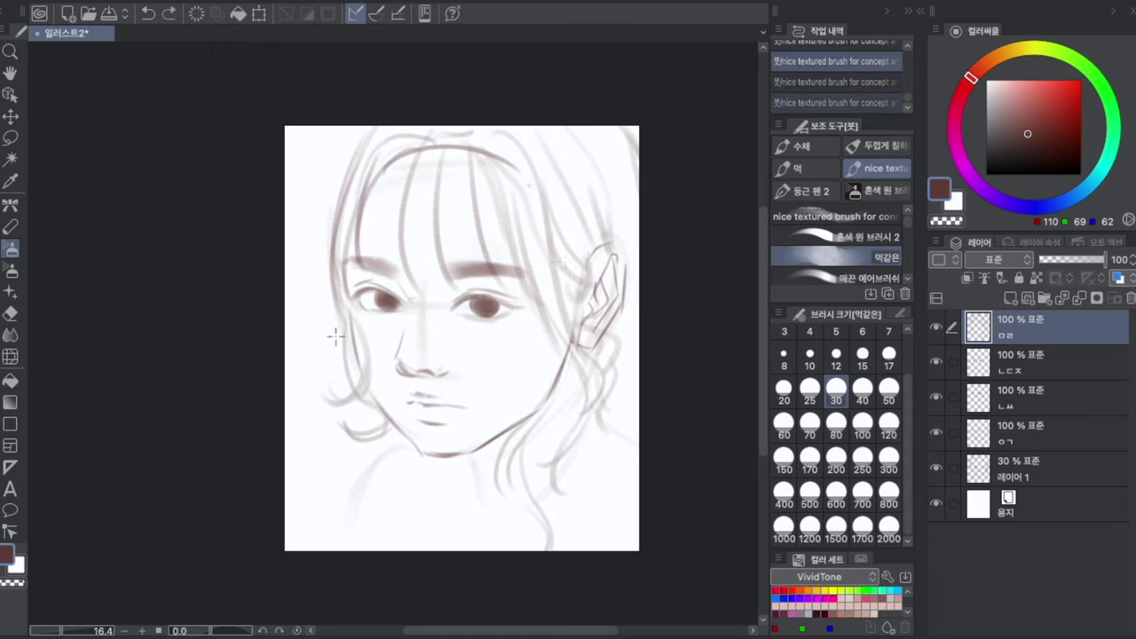
drag(540, 193, 561, 284)
drag(337, 413, 387, 431)
key(ctrl+z)
mouse_move(341, 263)
mouse_down()
mouse_move(347, 382)
mouse_move(310, 497)
mouse_move(327, 540)
mouse_up()
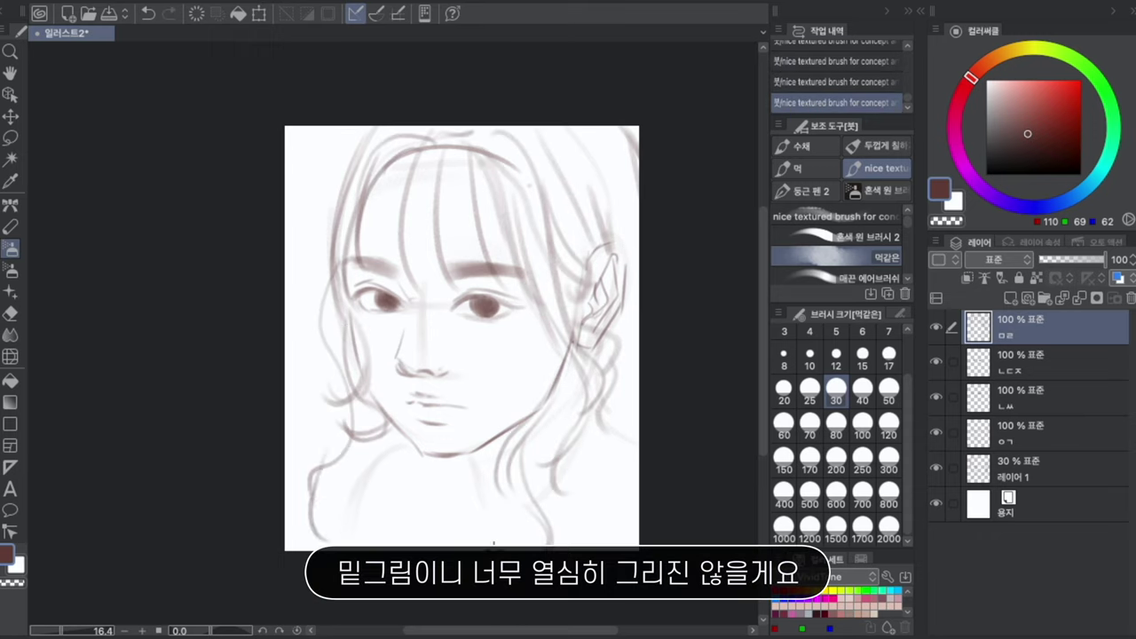
drag(331, 457, 302, 543)
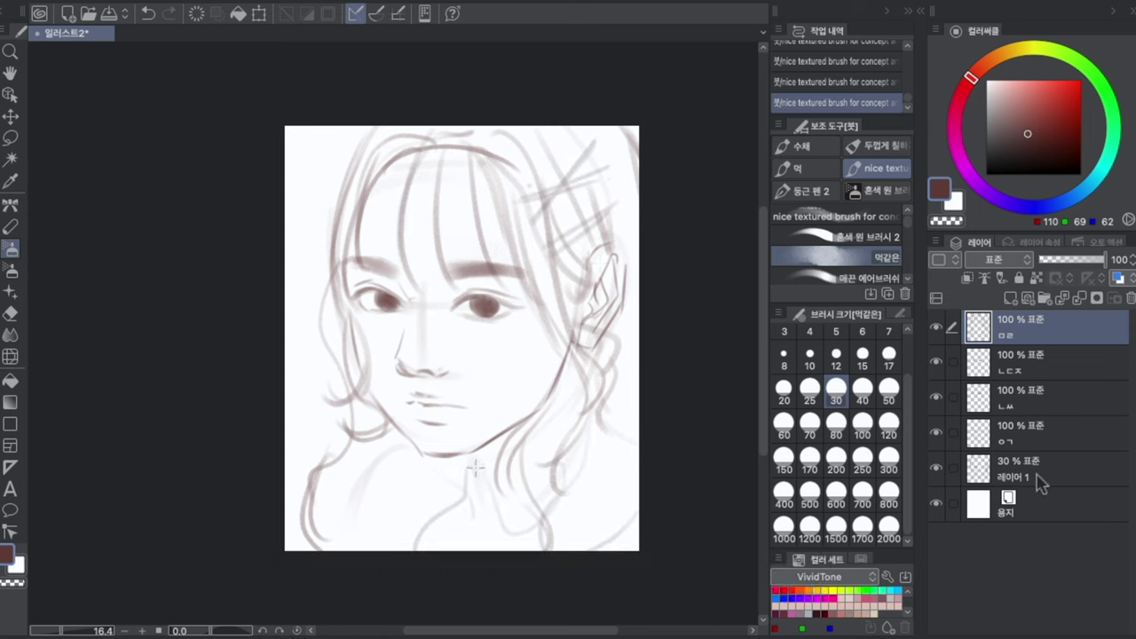
Step: Select the four layers from ㅇㄱ to ㅁㄹ together and adjust the ear and jaw area with Liquify at size 1700
click(1034, 435)
shift+click(1048, 328)
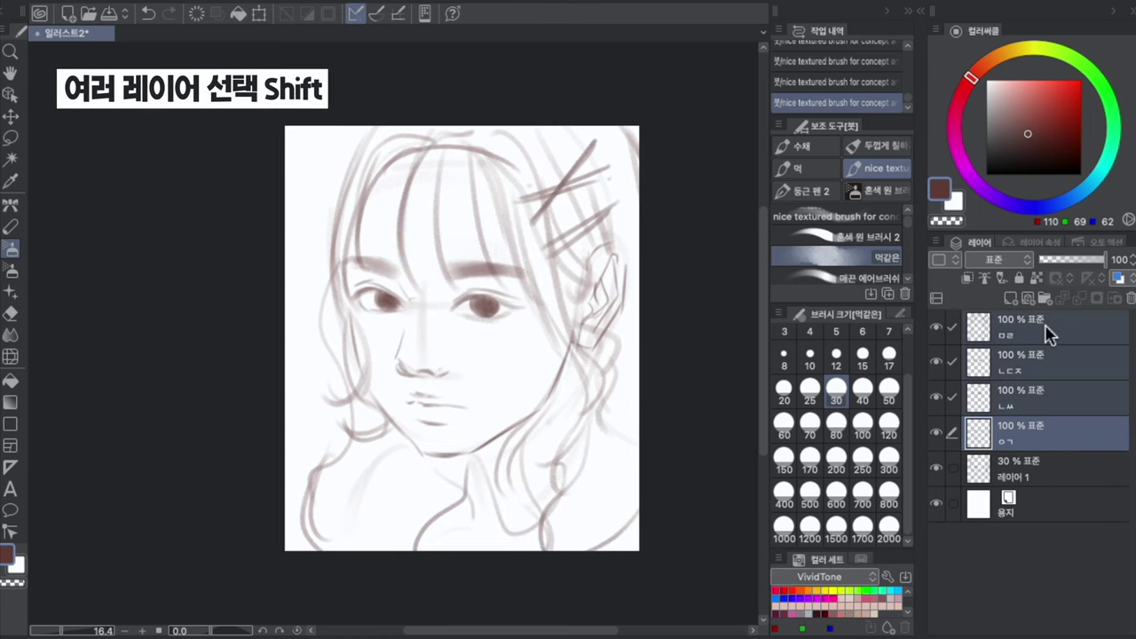
key(j)
click(862, 524)
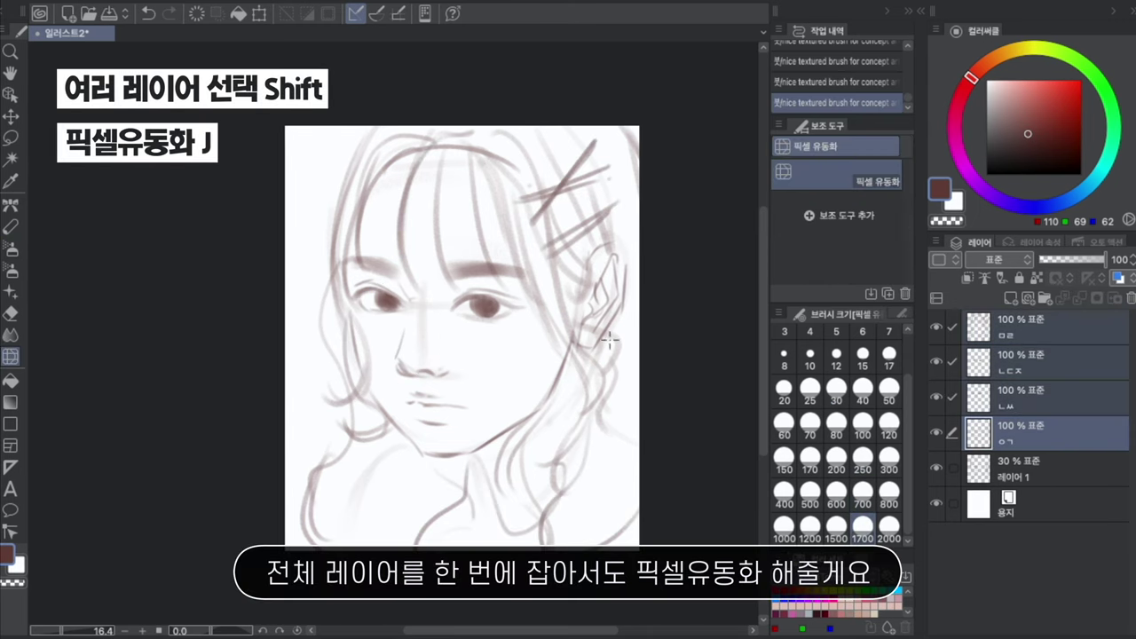
mouse_move(610, 338)
mouse_down()
mouse_move(568, 393)
mouse_move(553, 391)
mouse_up()
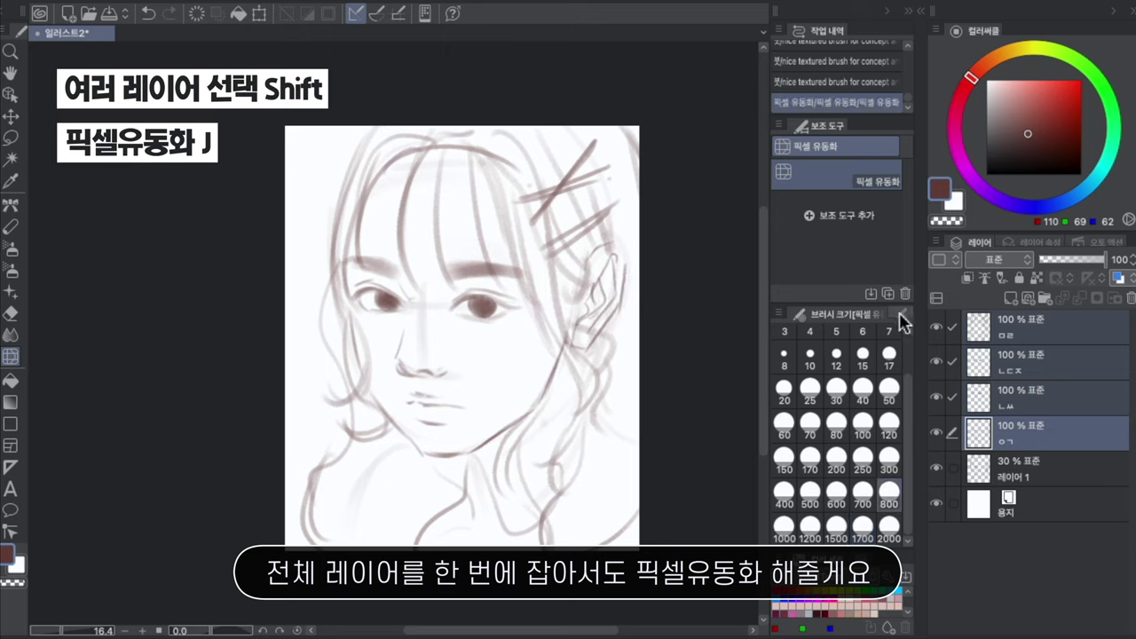
Step: Shrink the larger eye with Liquify's pinch mode at size 800, and put the selected sketch layers into a new folder
click(901, 313)
click(824, 402)
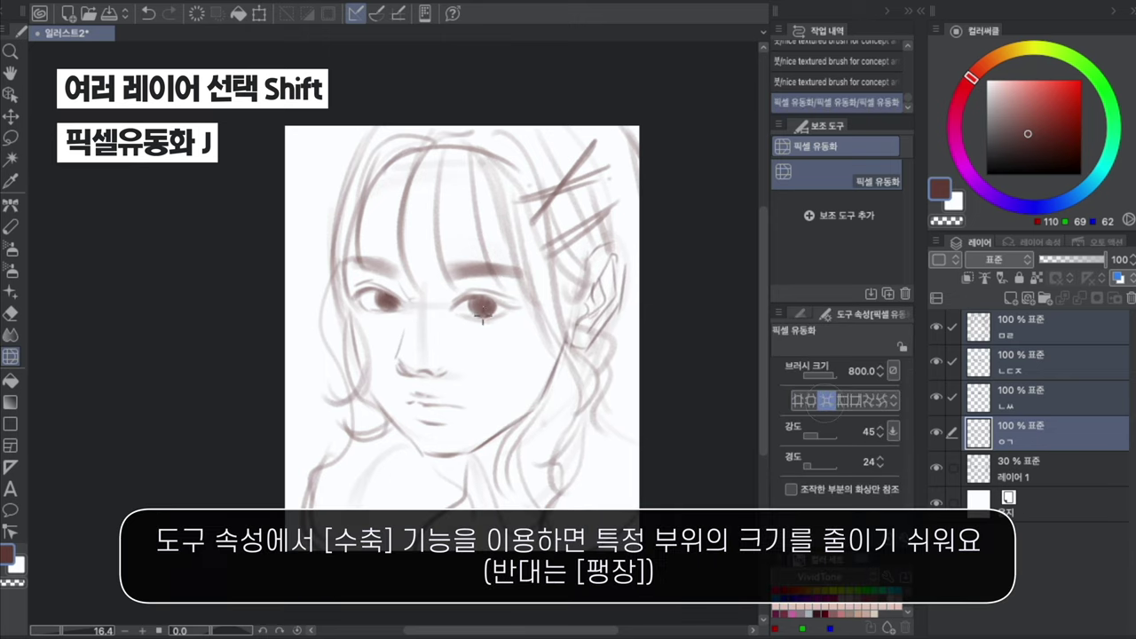
drag(480, 318, 485, 315)
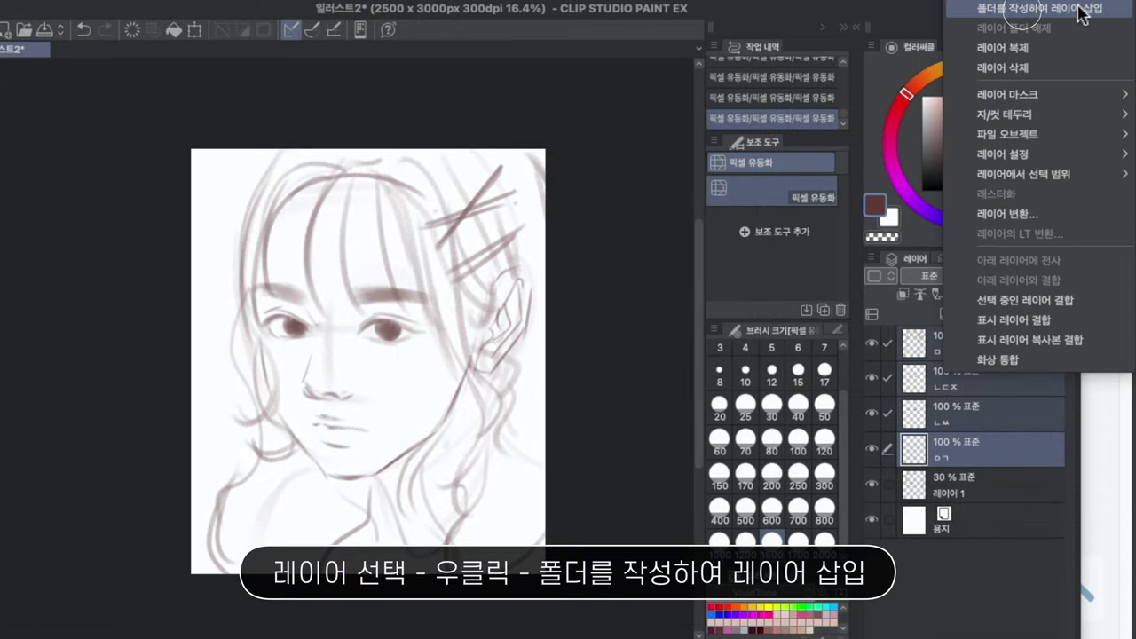
click(1079, 10)
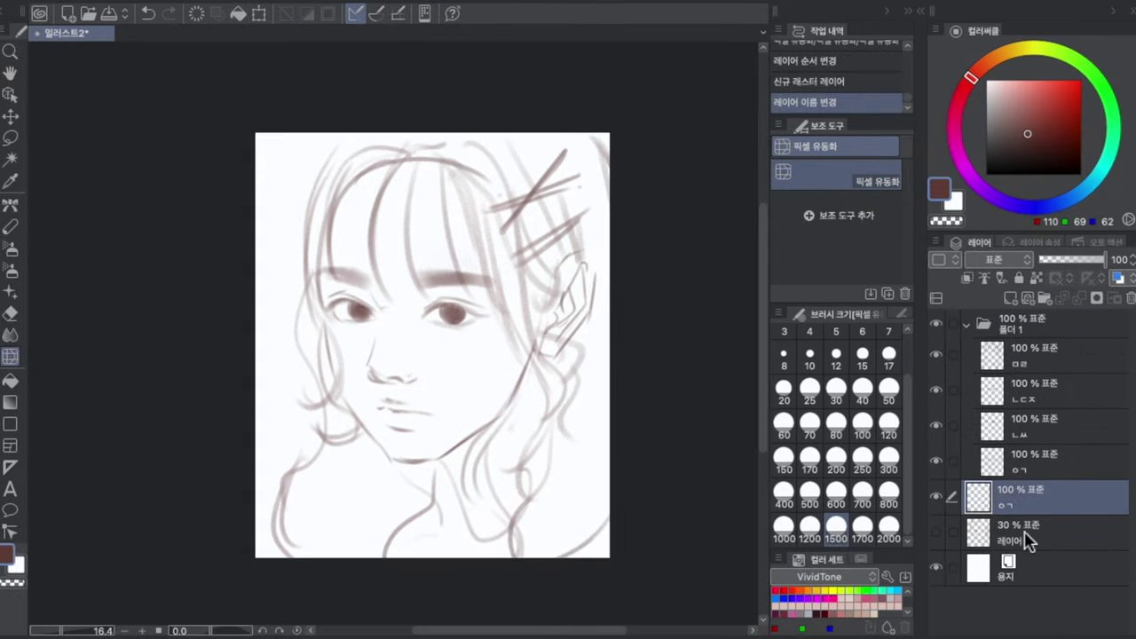
Step: Add a raster layer directly above 레이어 1 and fill it with a muted grey-green background colour
click(1009, 299)
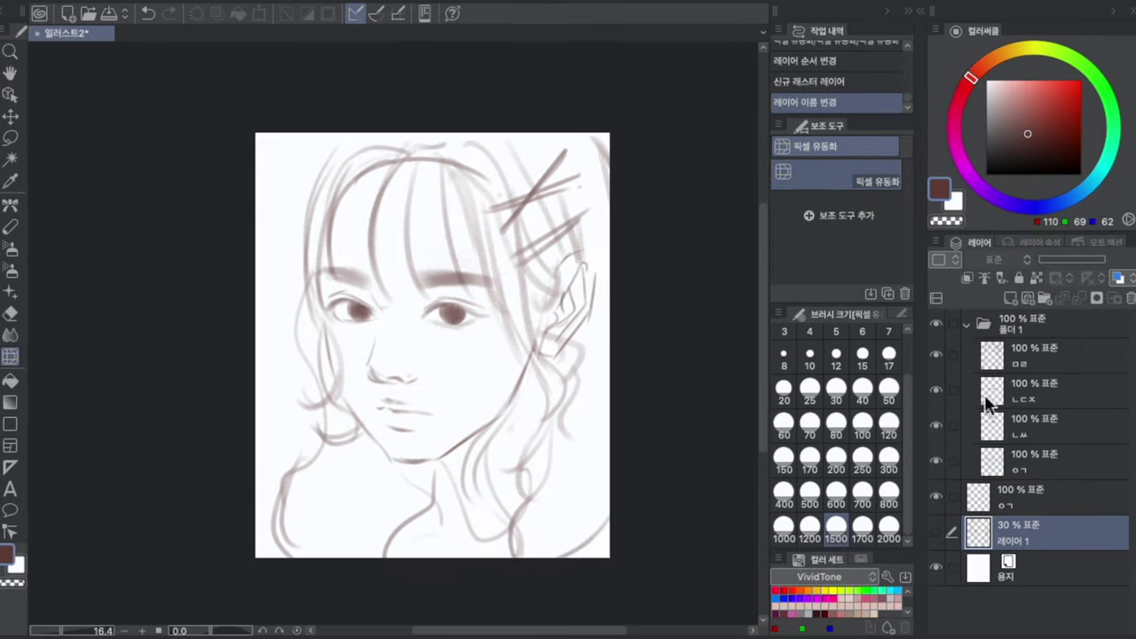
key(g)
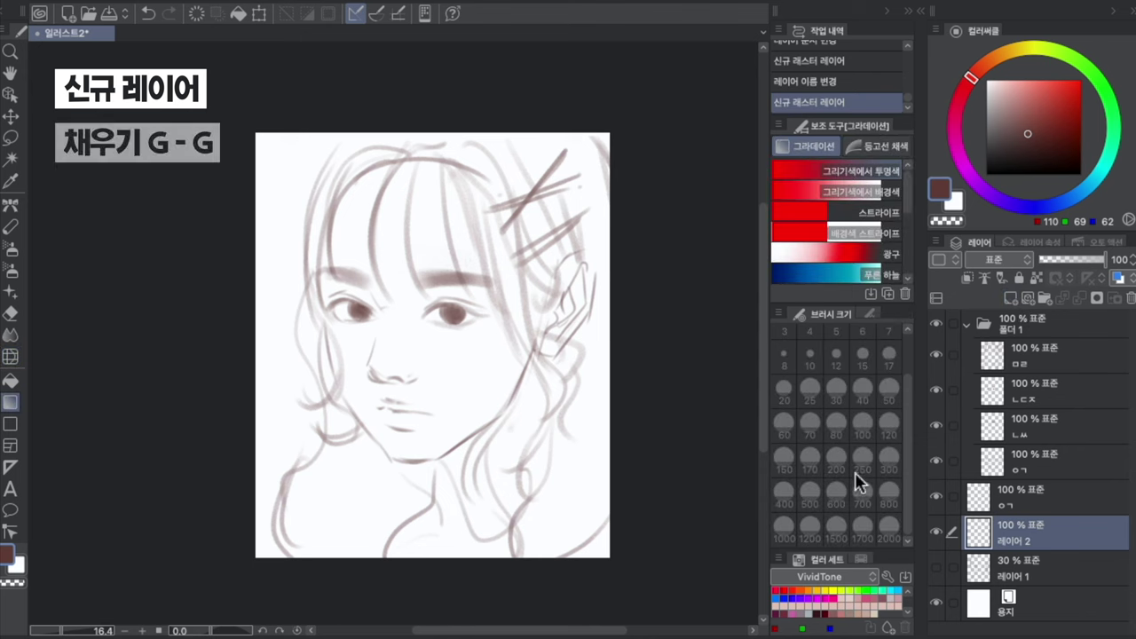
key(g)
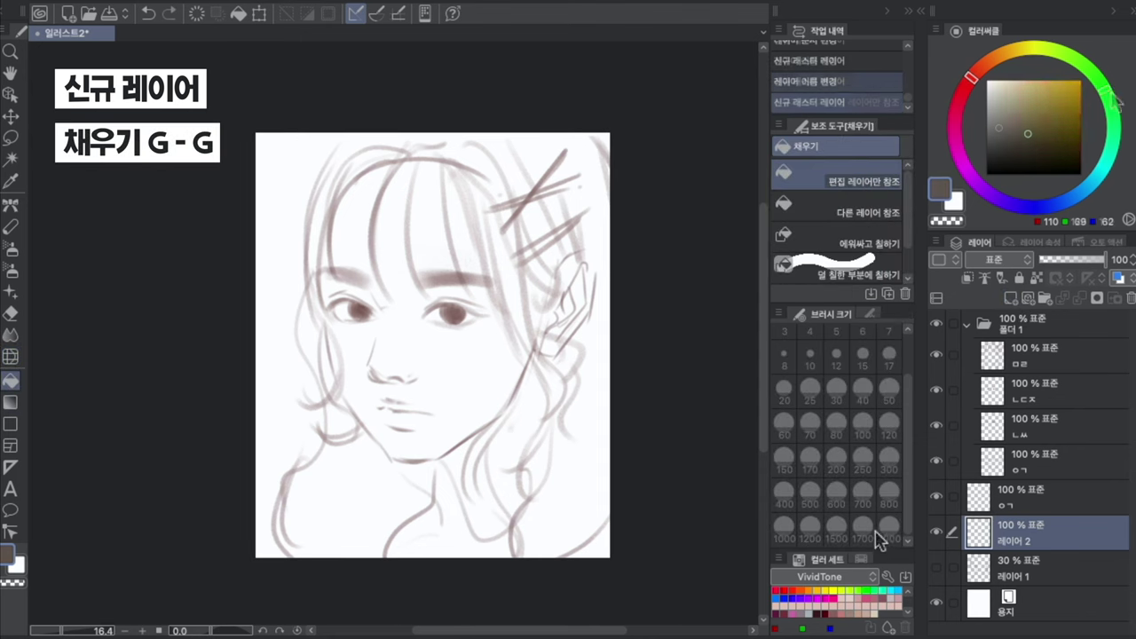
click(431, 426)
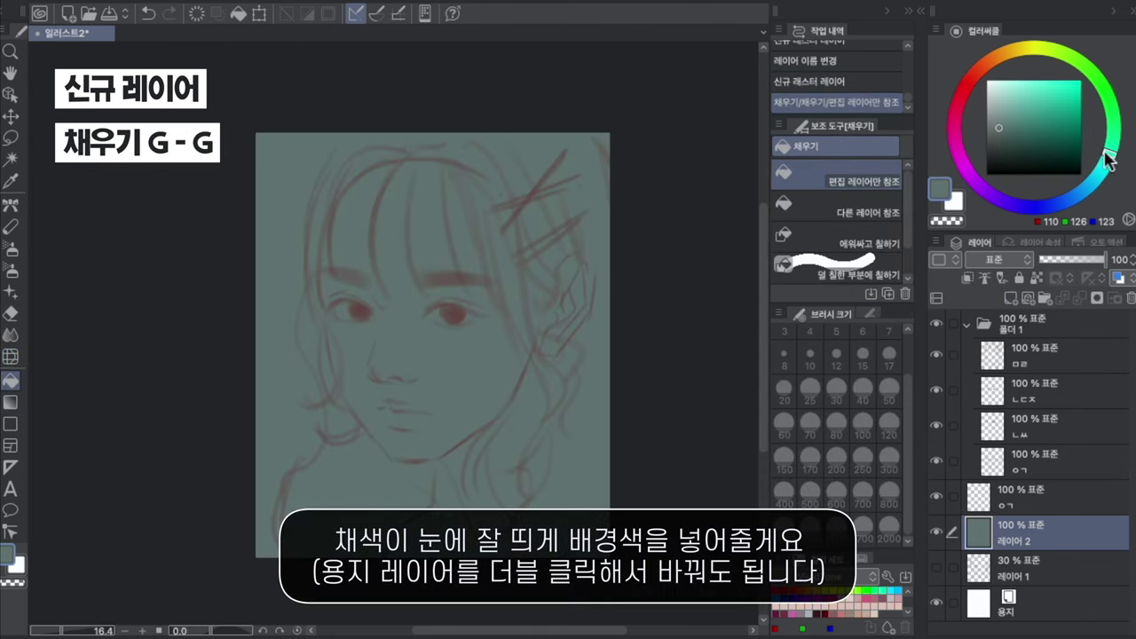
click(992, 127)
click(577, 355)
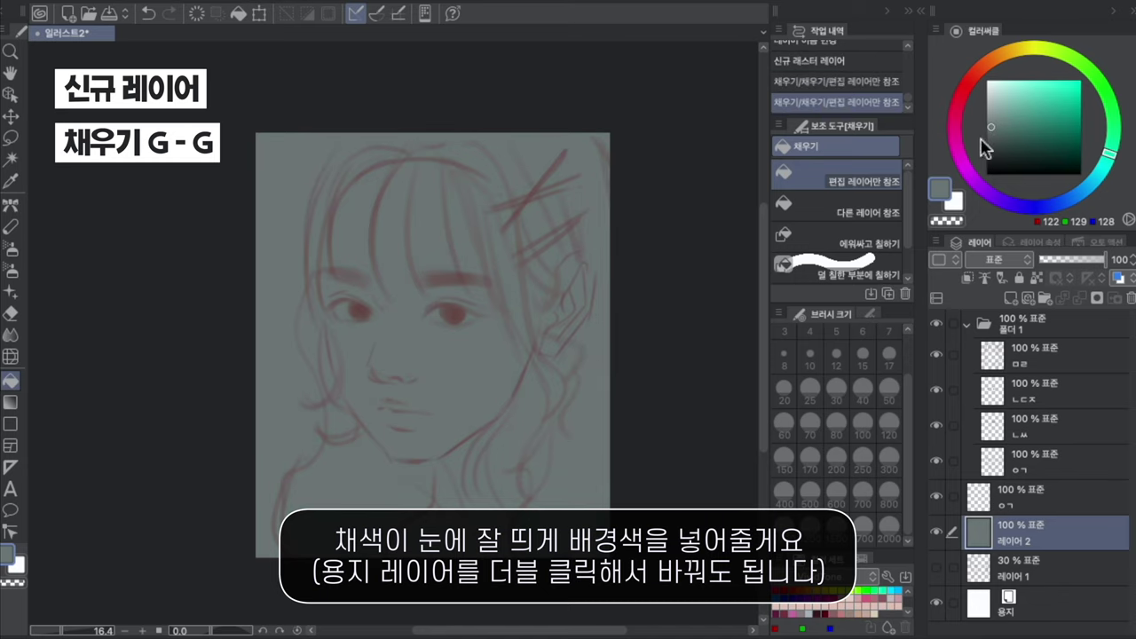
click(993, 125)
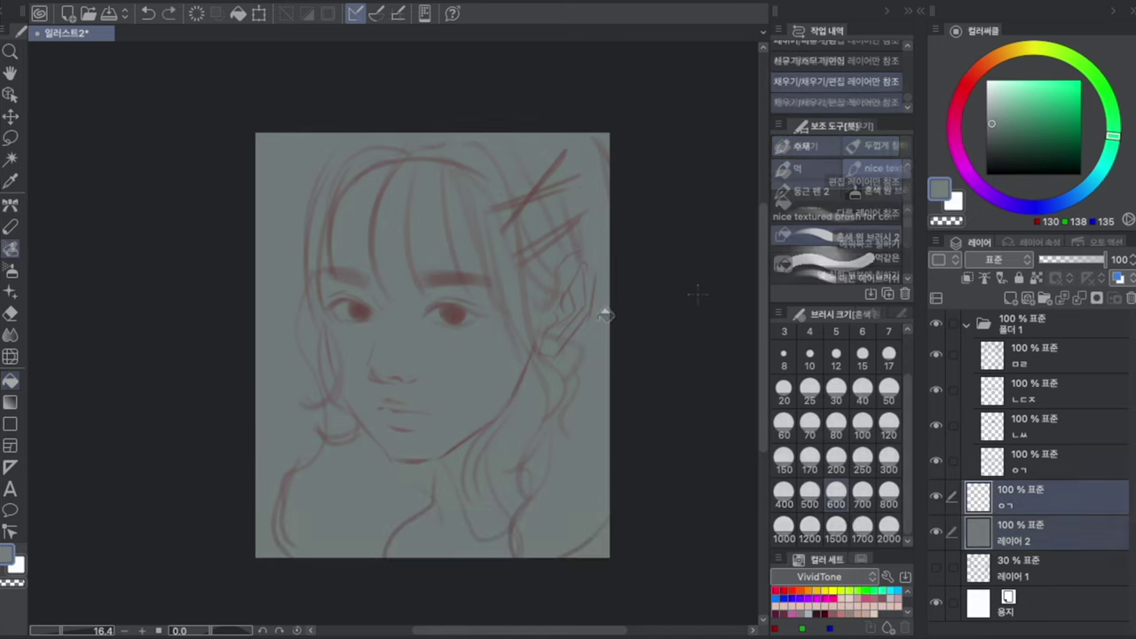
Step: Paint the skin base on the lower ㅇㄱ layer in beige (217, 200, 187) using the 혼색 원 브러시 at size 500
click(901, 152)
click(856, 213)
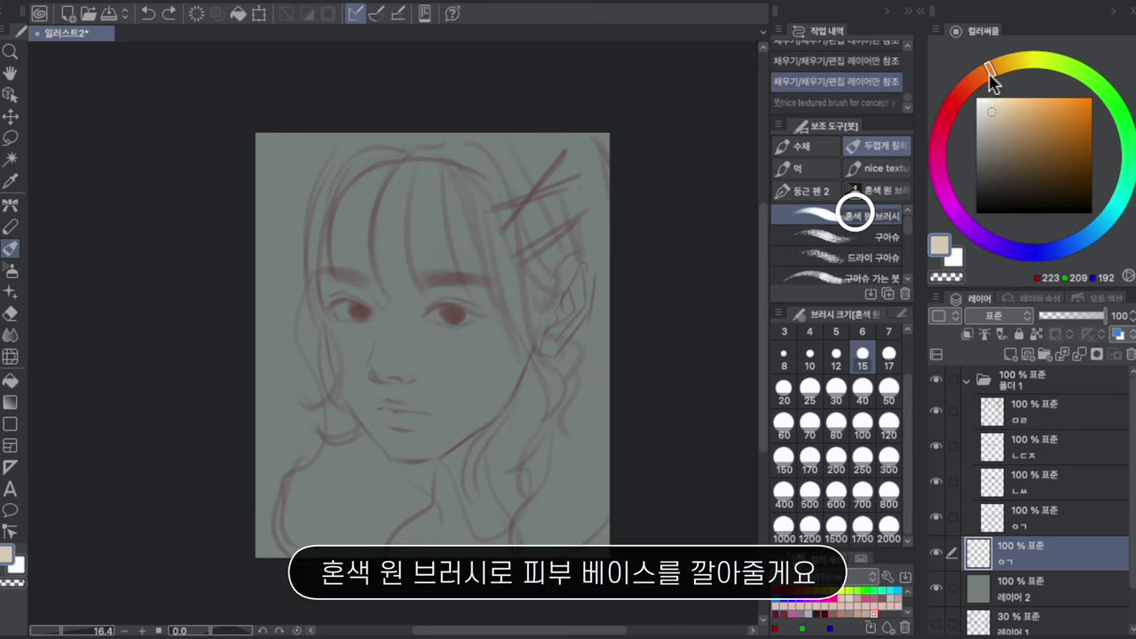
mouse_move(952, 100)
mouse_down()
mouse_move(972, 113)
mouse_move(993, 91)
mouse_move(991, 114)
mouse_up()
click(810, 494)
mouse_move(384, 206)
mouse_down()
mouse_move(400, 382)
mouse_move(357, 319)
mouse_up()
drag(360, 191, 347, 284)
drag(343, 212, 346, 328)
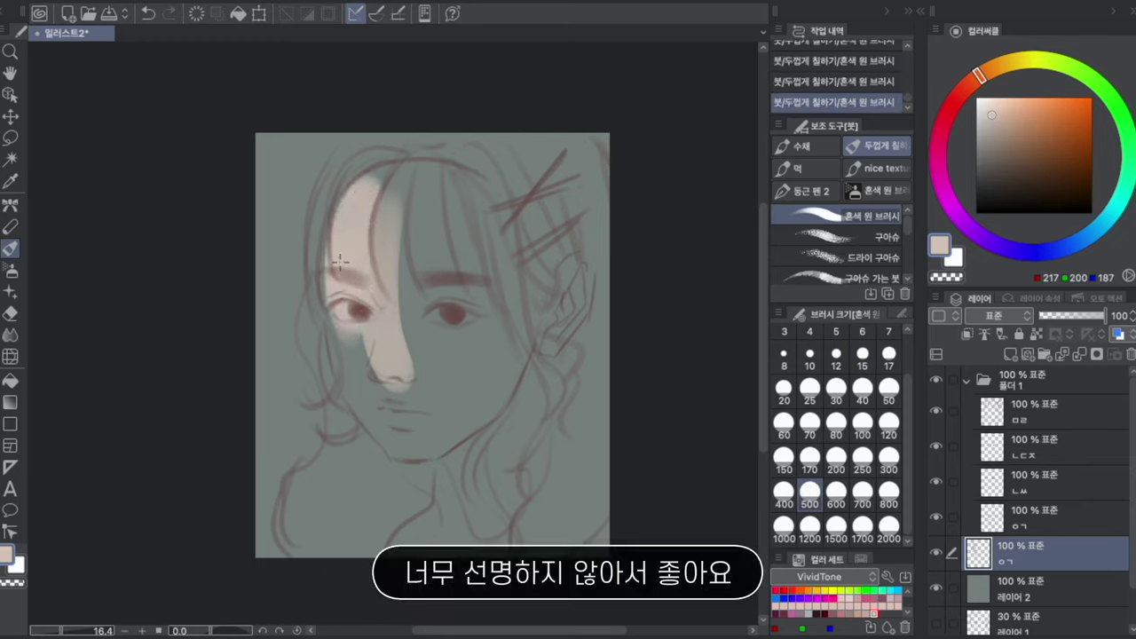
mouse_move(337, 263)
mouse_down()
mouse_move(336, 317)
mouse_move(359, 376)
mouse_up()
drag(347, 329, 355, 367)
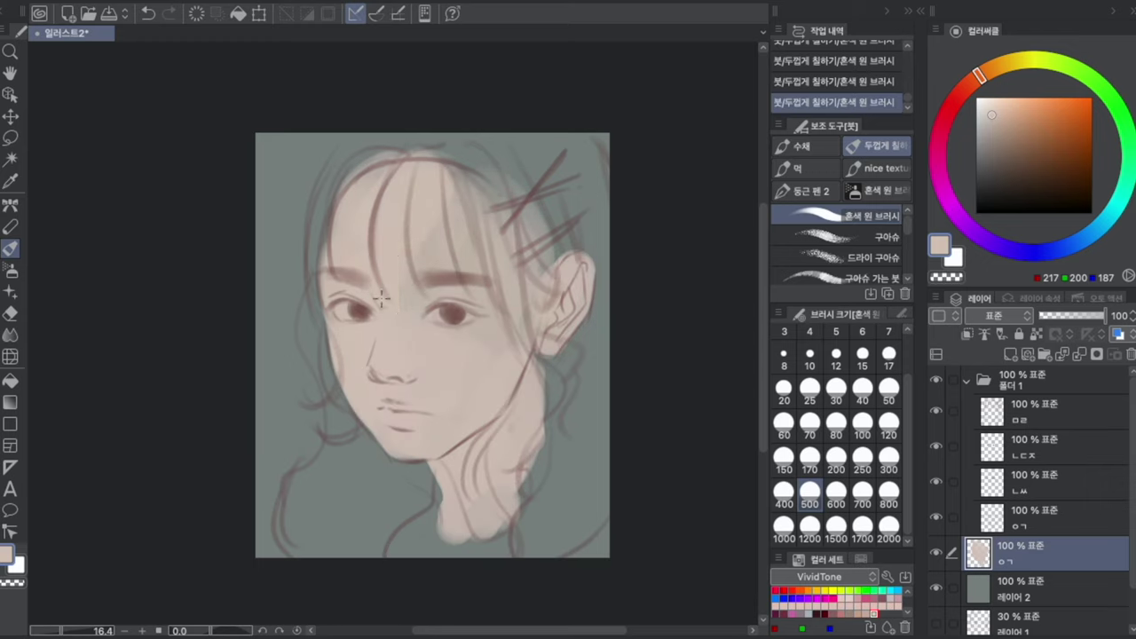
Step: Paint over the inside of the face, from forehead to cheek and temple, to even out the skin base
drag(426, 232, 430, 298)
drag(470, 236, 498, 394)
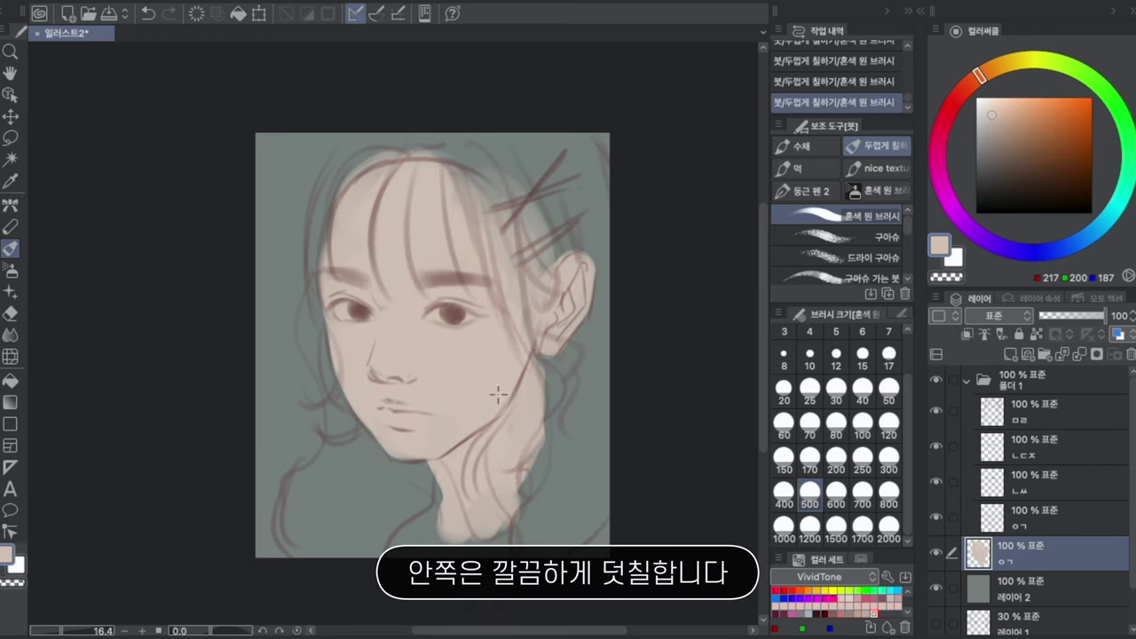
drag(502, 253, 531, 309)
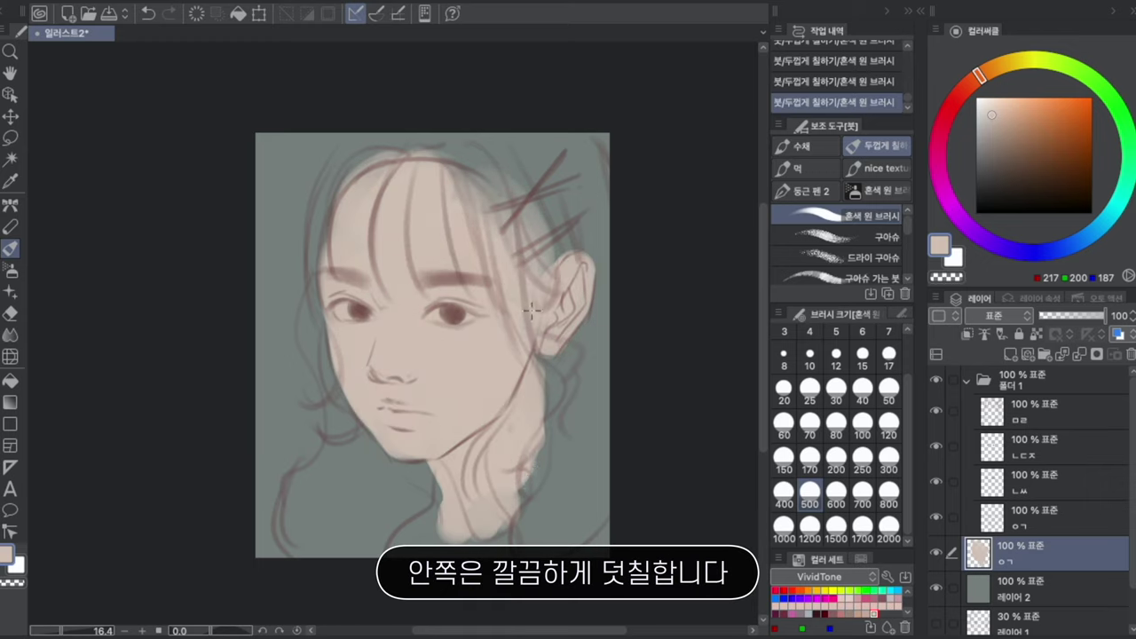
Step: Add a layer above the skin and paint the first bang lock in dark grey-green (80, 86, 85) with the nice textured brush at size 100
click(1011, 356)
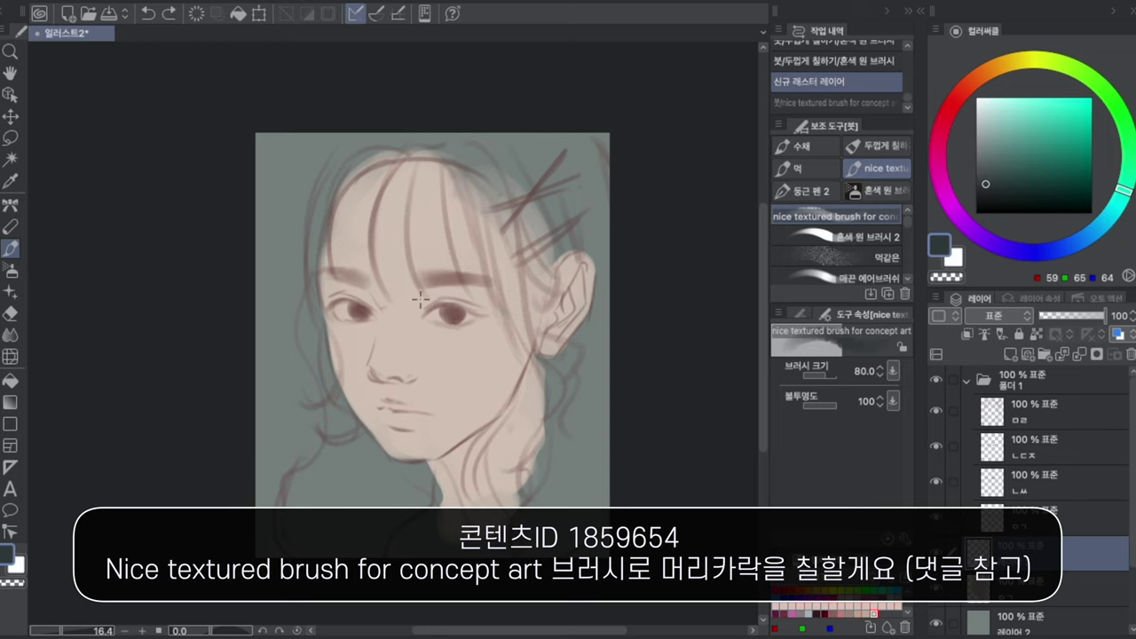
click(802, 314)
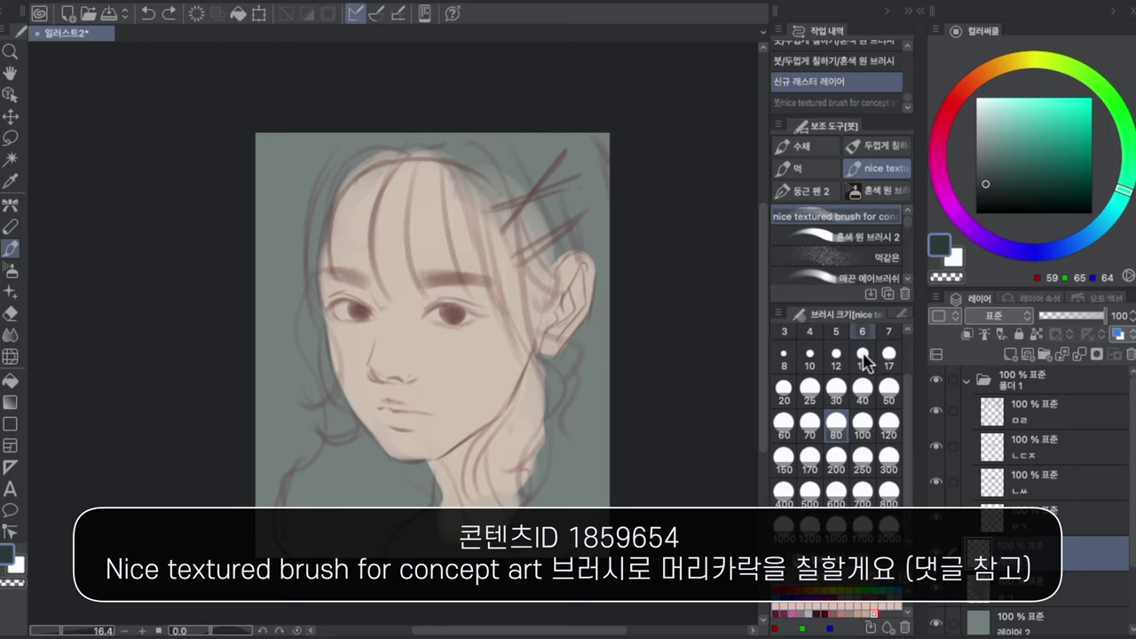
drag(993, 176, 983, 175)
key(])
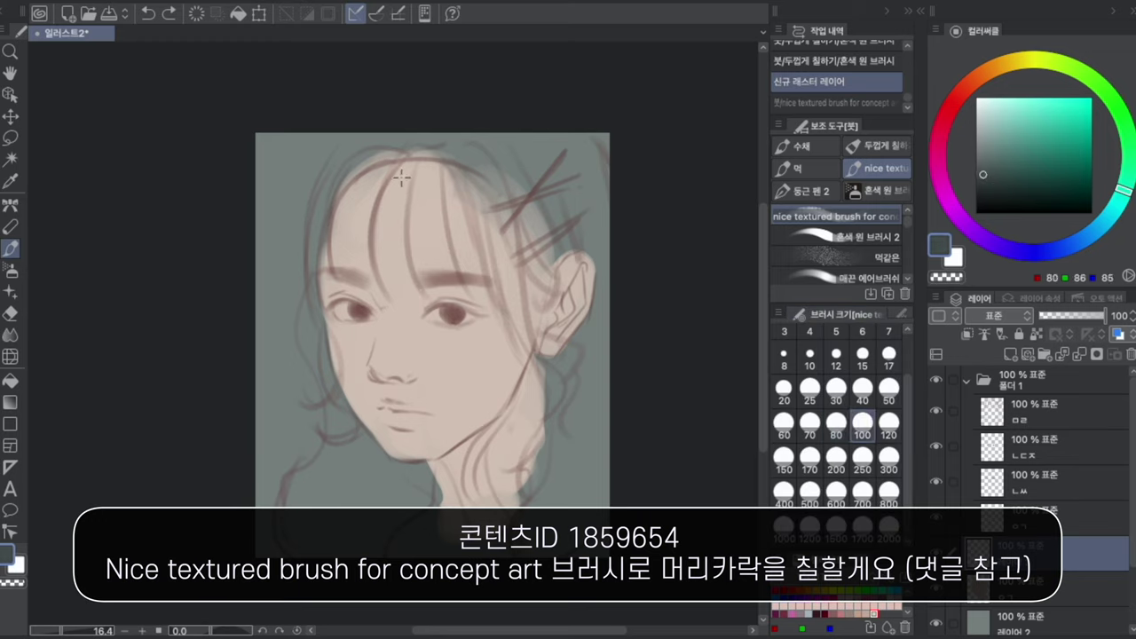
mouse_move(402, 160)
mouse_down()
mouse_move(395, 273)
mouse_move(410, 294)
mouse_up()
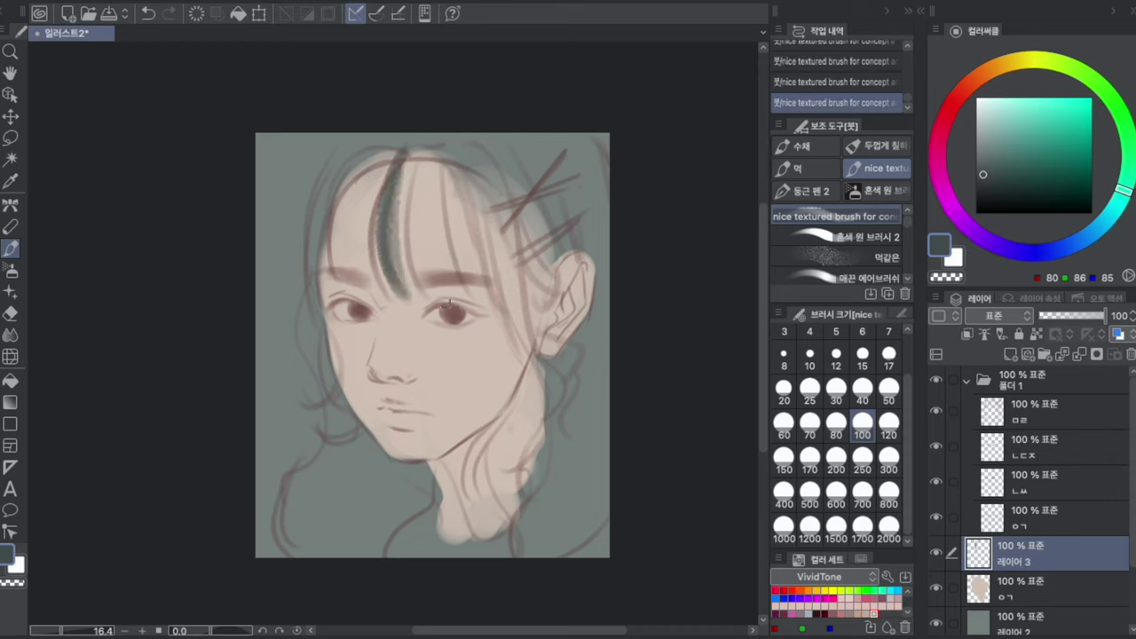
Step: Paint wider, layered bang locks over the forehead at brush size 170, and undo the last stroke
click(815, 449)
mouse_move(399, 156)
mouse_down()
mouse_move(422, 312)
mouse_move(444, 257)
mouse_move(461, 280)
mouse_up()
drag(443, 173, 449, 267)
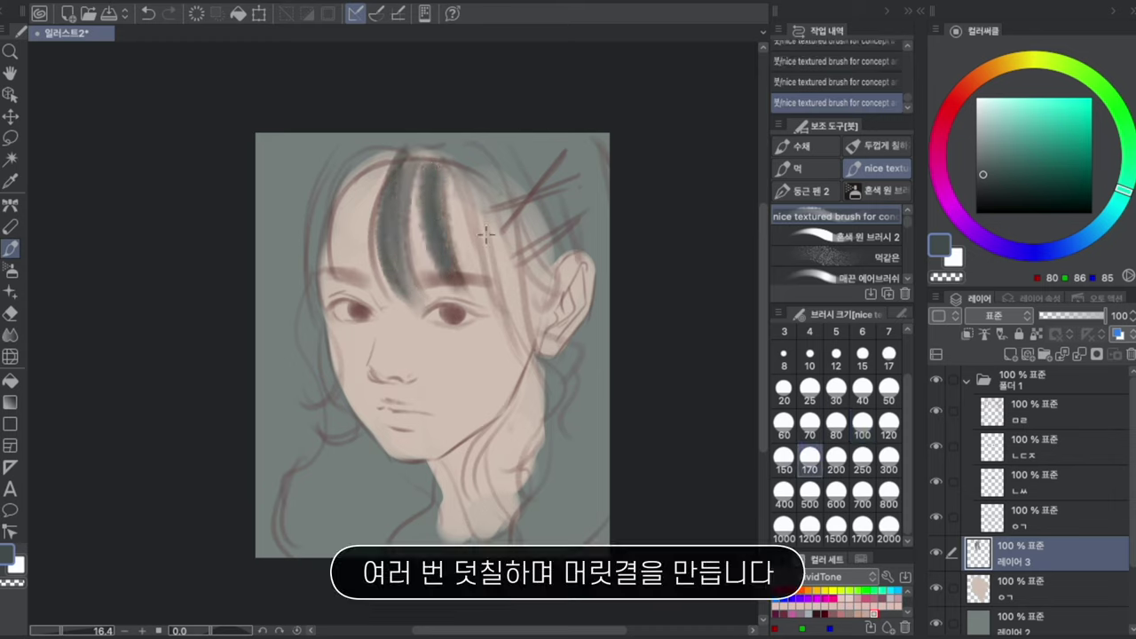
drag(450, 168, 473, 288)
key(ctrl+z)
Step: Set the brush size to 15 and lower the ㅁㄹ hair sketch layer's opacity to 39%
click(864, 357)
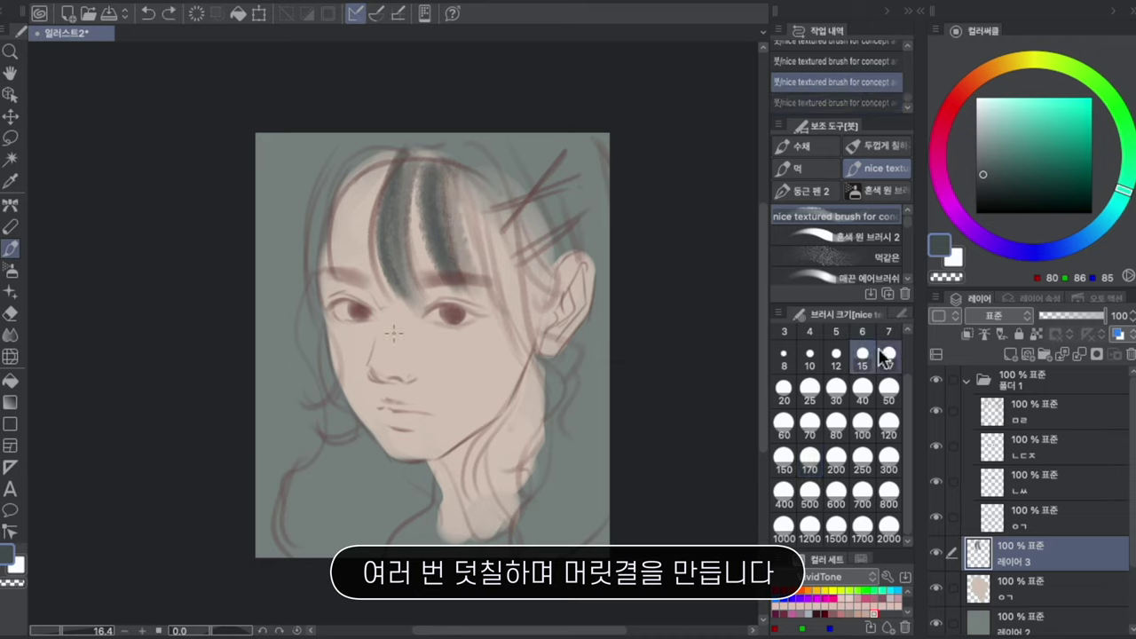
click(1054, 421)
click(1064, 316)
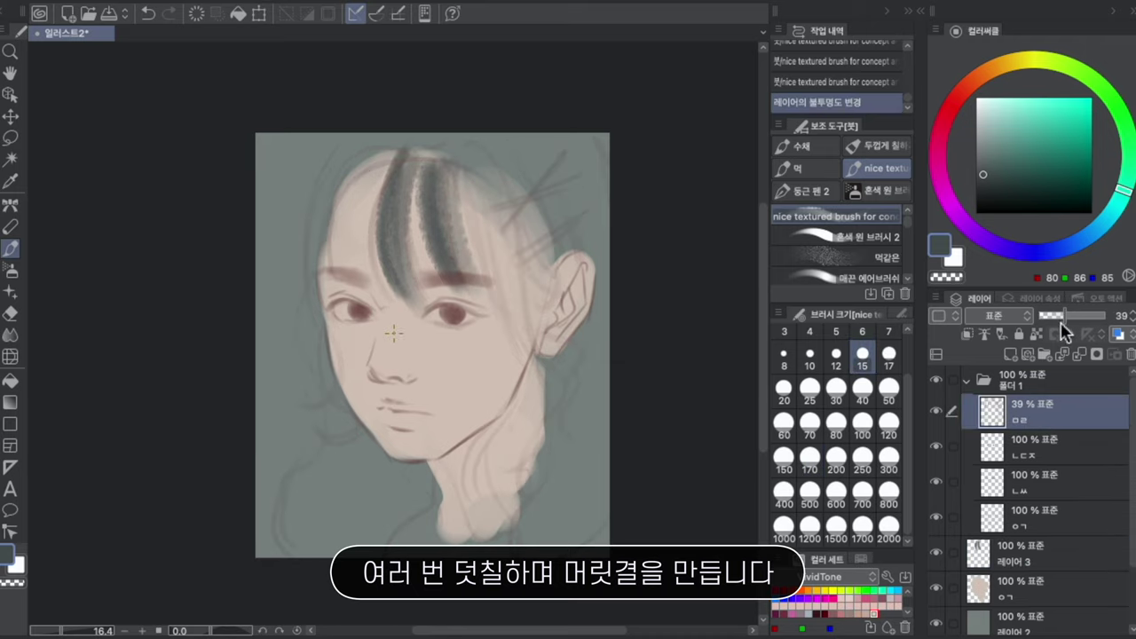
Step: Paint thin bang strands at size 15 on 레이어 3 and add a broader lock beside them at size 200
click(1030, 561)
drag(449, 172, 472, 299)
drag(461, 216, 474, 281)
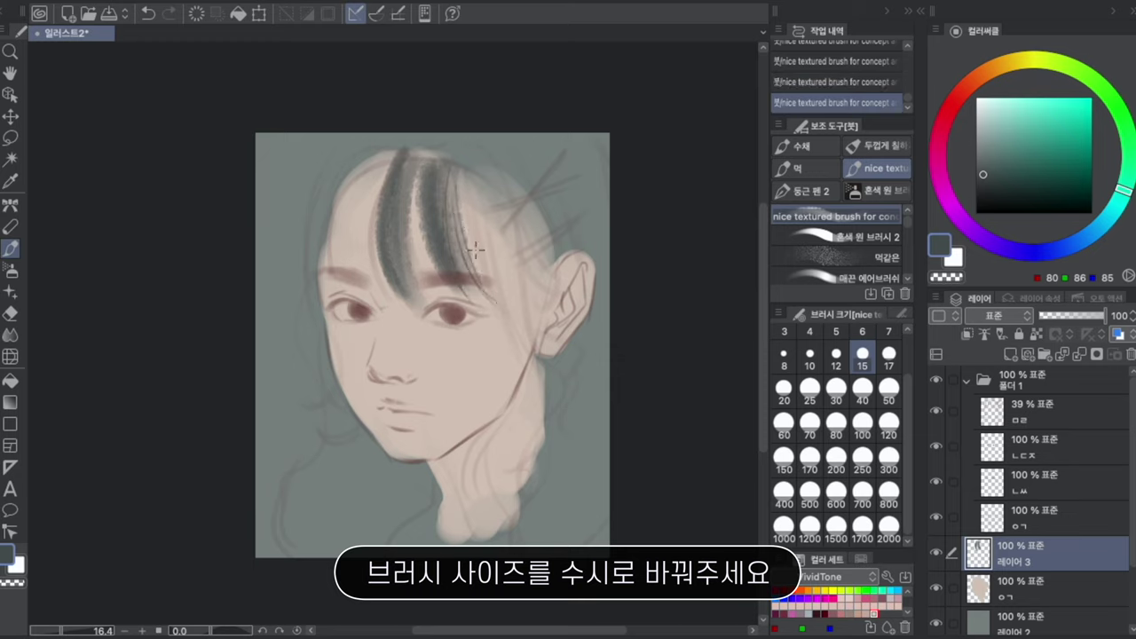
mouse_move(452, 176)
mouse_down()
mouse_move(462, 253)
mouse_move(469, 238)
mouse_move(489, 263)
mouse_up()
Step: Change the 레이어 2 background to a lighter blue-grey with the Hue/Saturation/Luminosity adjustment
click(1047, 624)
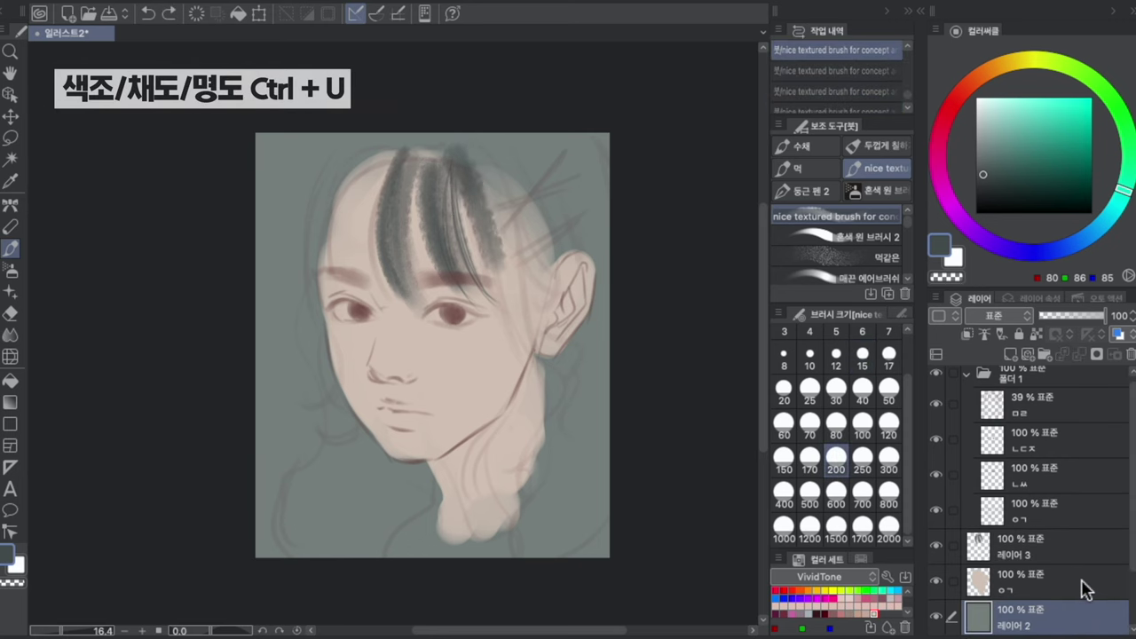
key(ctrl+u)
mouse_move(593, 565)
mouse_down()
mouse_move(598, 576)
mouse_move(572, 567)
mouse_up()
click(701, 451)
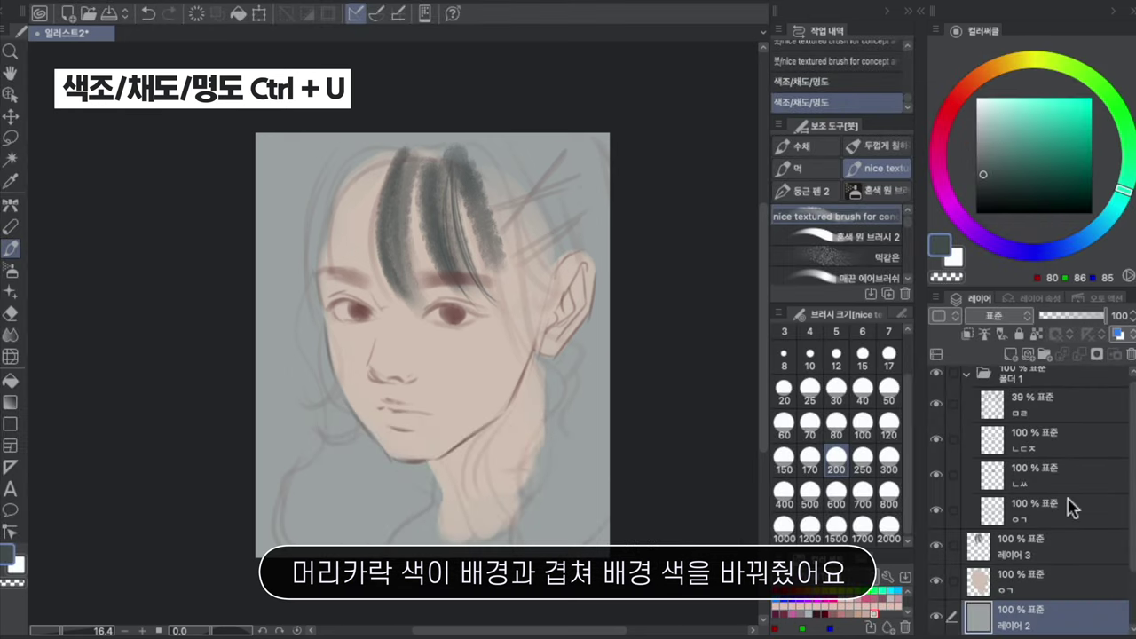
Step: Paint the side locks on 레이어 3, running from the bangs down the temple in front of the ear
click(1048, 551)
drag(485, 206, 512, 285)
mouse_move(486, 181)
mouse_down()
mouse_move(463, 158)
mouse_move(515, 266)
mouse_move(519, 287)
mouse_move(501, 270)
mouse_move(540, 361)
mouse_up()
drag(508, 259, 538, 357)
drag(517, 235, 540, 357)
drag(522, 264, 543, 361)
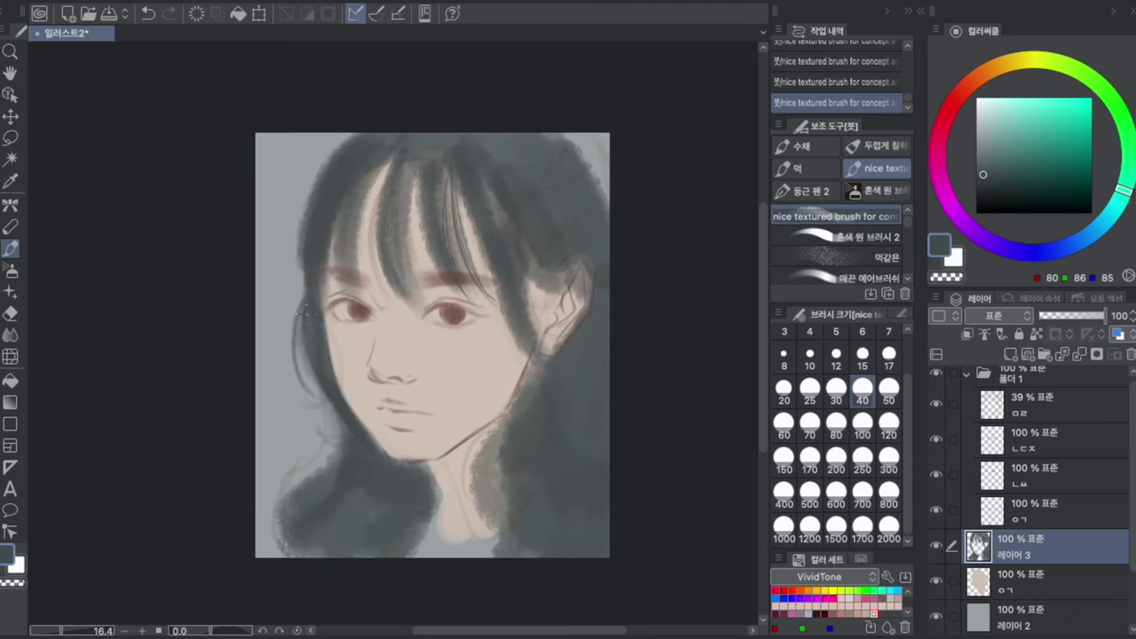
Step: Paint wispy curled strands along the outer side lock on 레이어 3 and undo the trial strokes beside the ear
mouse_move(297, 332)
mouse_down()
mouse_move(327, 410)
mouse_move(322, 462)
mouse_move(276, 527)
mouse_up()
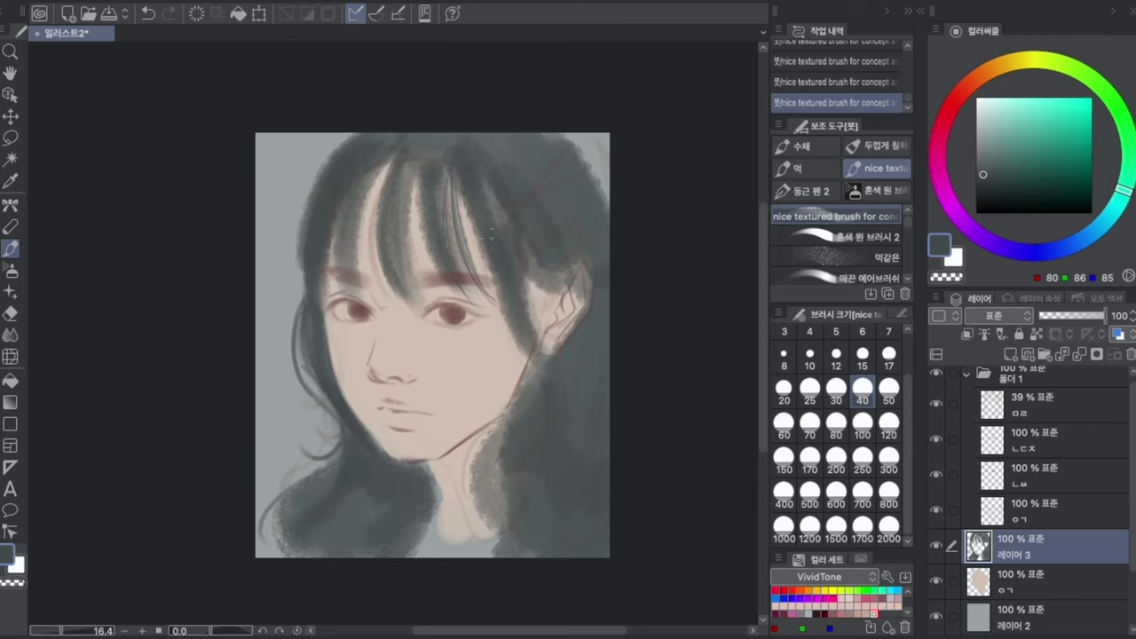
mouse_move(493, 256)
mouse_down()
mouse_move(522, 355)
mouse_move(543, 369)
mouse_up()
key(ctrl+z)
key(ctrl+z)
key(ctrl+z)
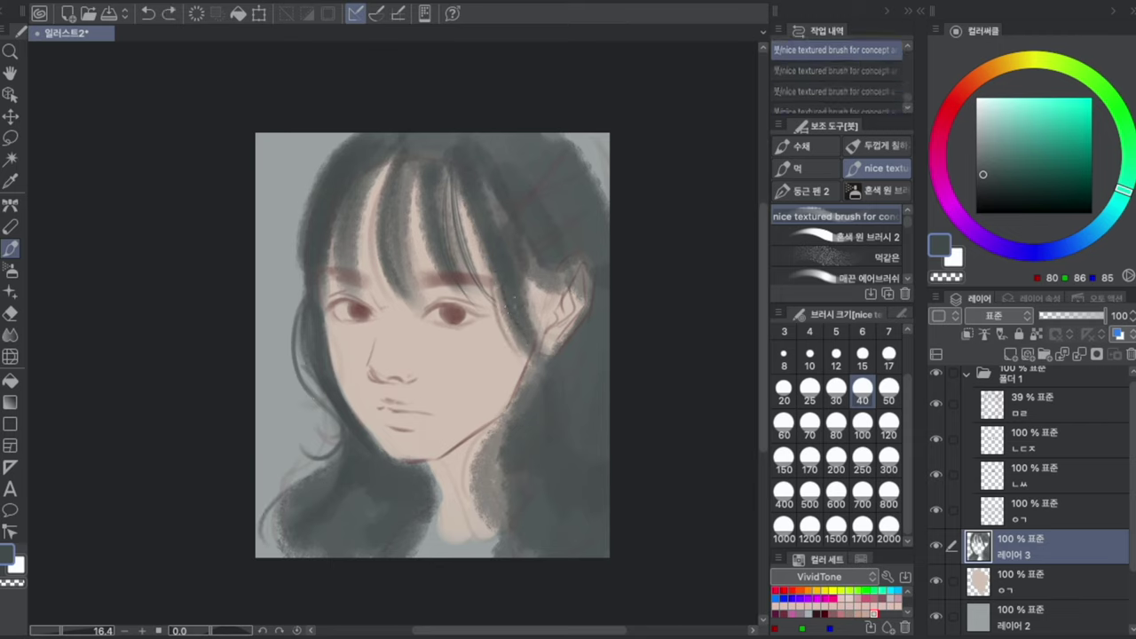
Step: Thin out the bangs on 레이어 3 with the 부드러움 (soft) eraser, ending at size 40
mouse_move(417, 188)
mouse_down()
mouse_move(434, 271)
mouse_move(413, 295)
mouse_up()
key(e)
mouse_move(417, 298)
mouse_down()
mouse_move(405, 320)
mouse_move(428, 319)
mouse_move(399, 335)
mouse_up()
key([)
key([)
key([)
key([)
key([)
key([)
key([)
key([)
key([)
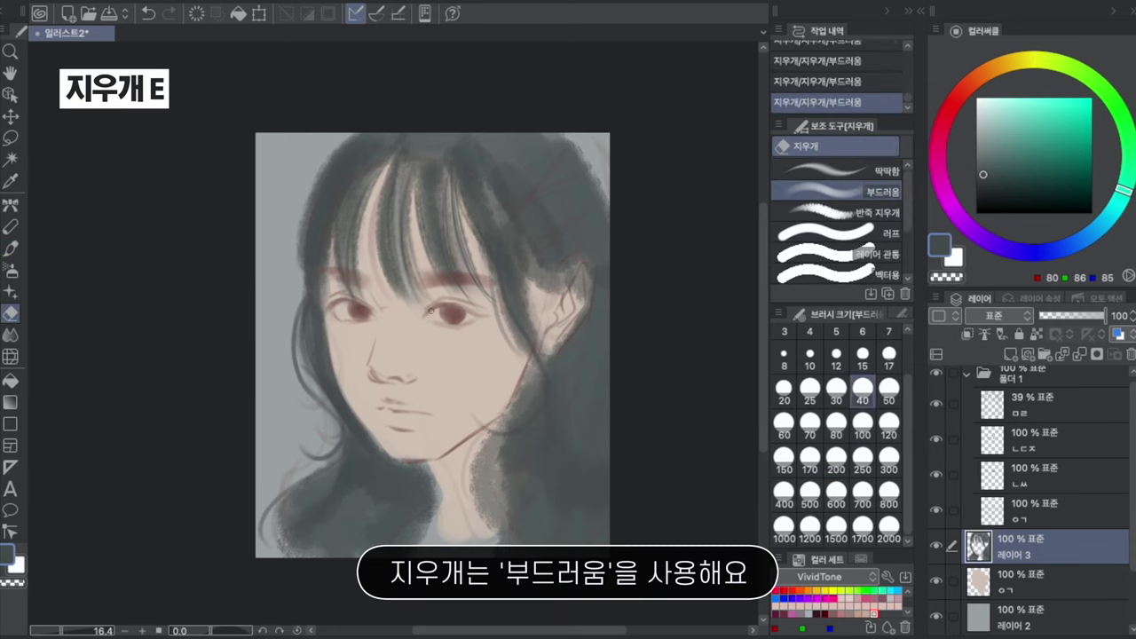
Step: Undo the last eraser stroke and erase fine gaps between the bang strands with the soft eraser at size 12
key(ctrl+z)
click(839, 362)
drag(396, 206, 392, 227)
key(ctrl+z)
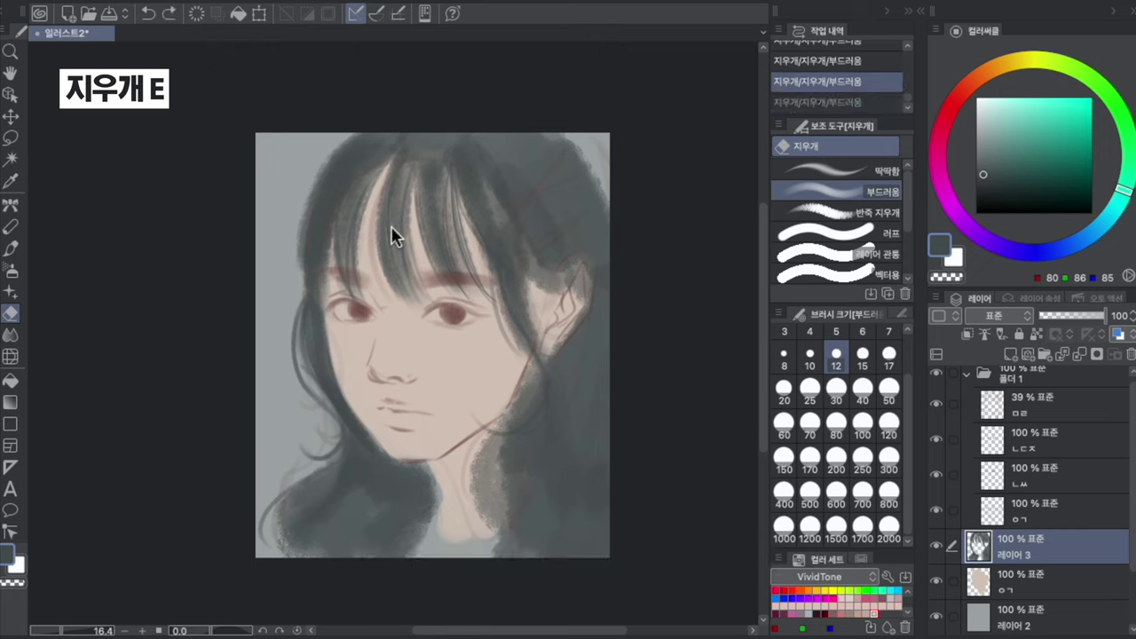
drag(396, 289, 388, 216)
drag(447, 257, 445, 217)
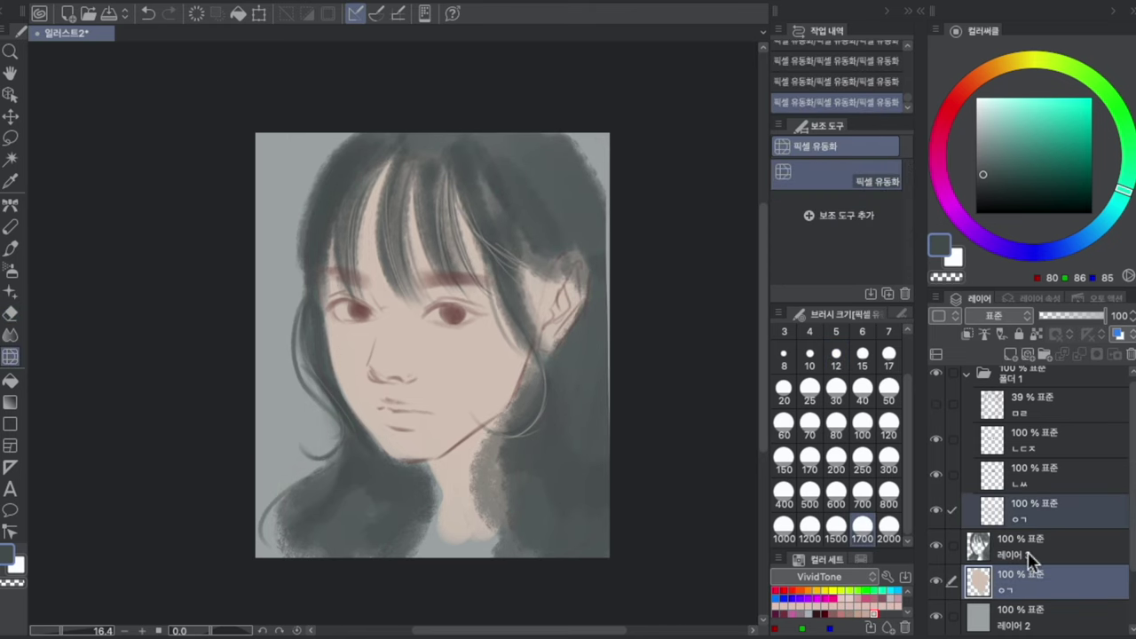
Step: Lock the transparent pixels of 레이어 3 and switch to the 부드러움 (soft) airbrush
click(1032, 557)
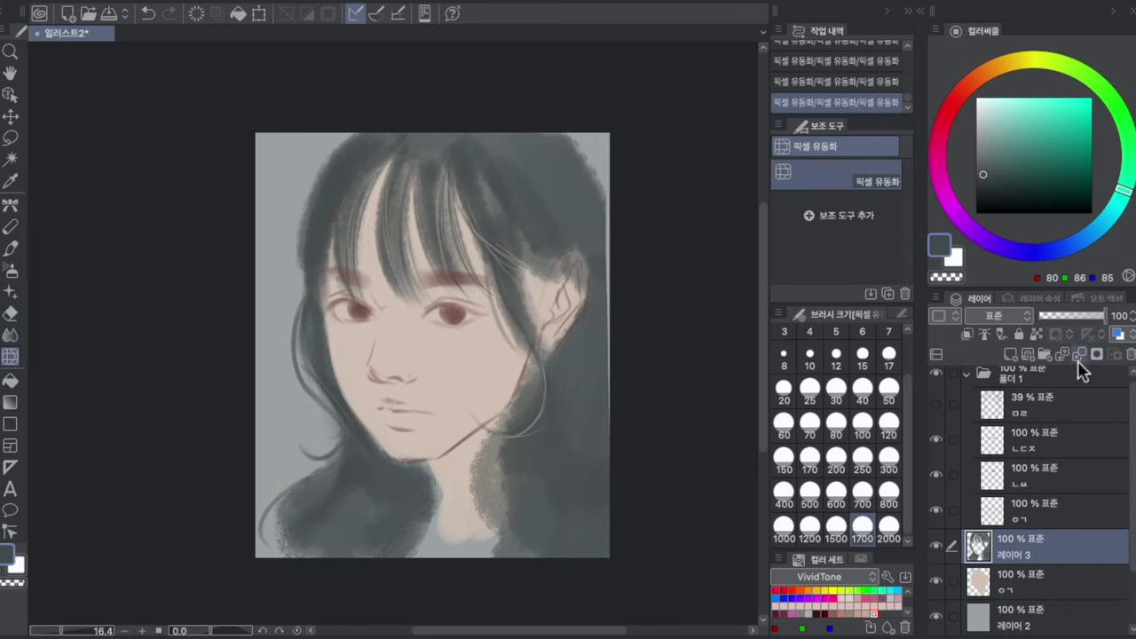
click(1036, 334)
key(b)
key(b)
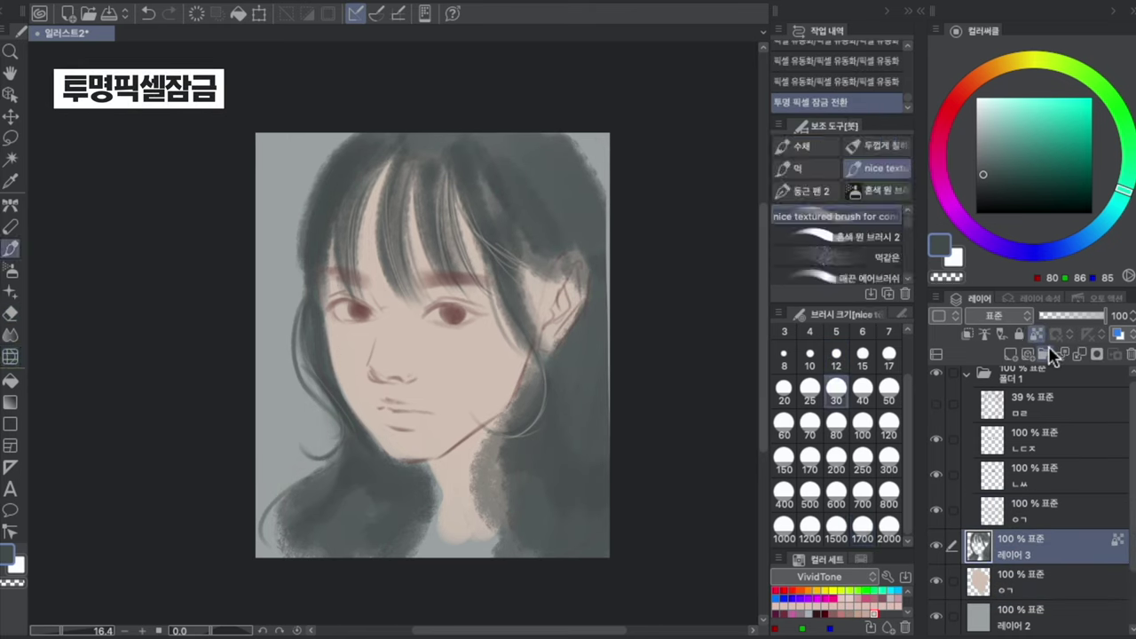
Step: Airbrush broad near-black shading (RGB 26, 27, 27) at size 600 over the hair behind the ear, the side locks and the crown
click(863, 490)
click(981, 201)
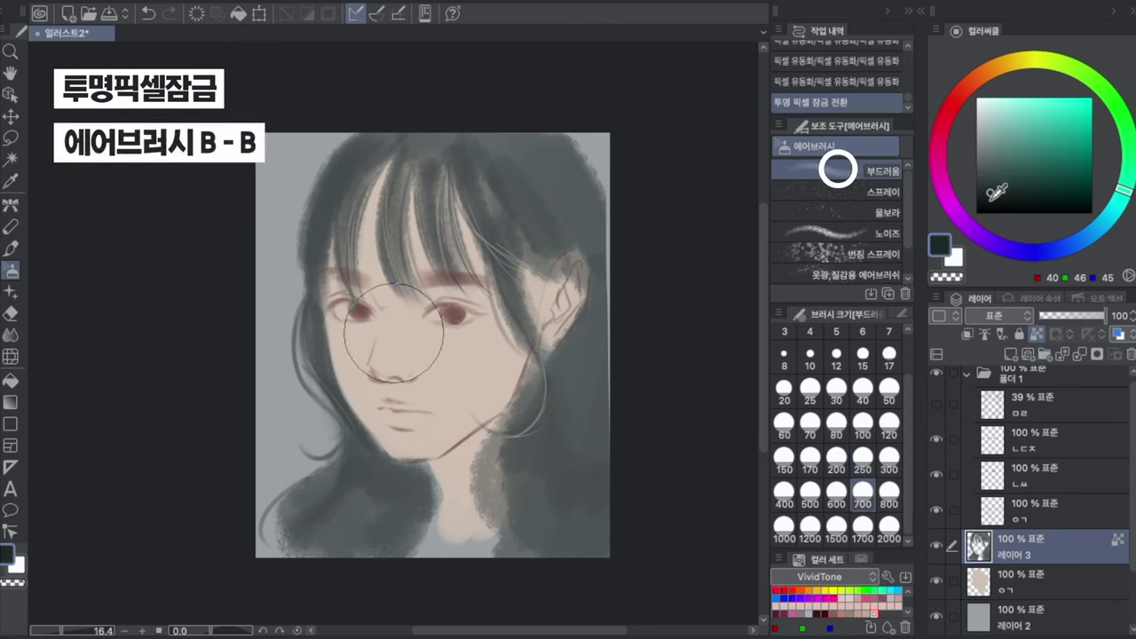
click(840, 503)
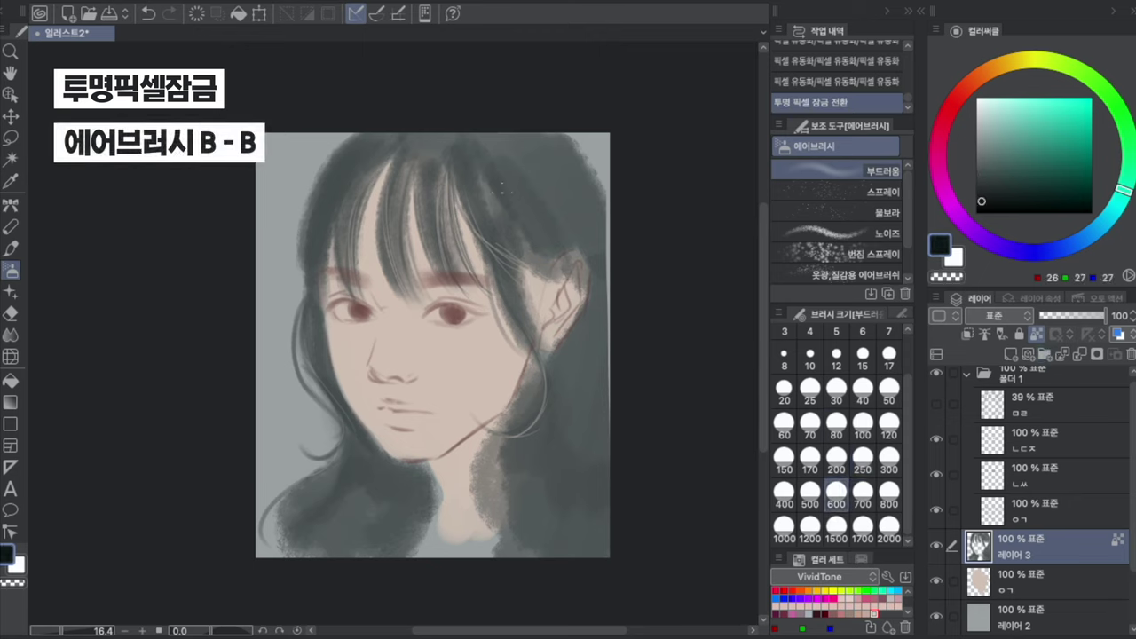
mouse_move(562, 396)
mouse_down()
mouse_move(552, 236)
mouse_move(631, 441)
mouse_move(606, 487)
mouse_up()
mouse_move(409, 484)
mouse_down()
mouse_move(356, 444)
mouse_move(315, 335)
mouse_up()
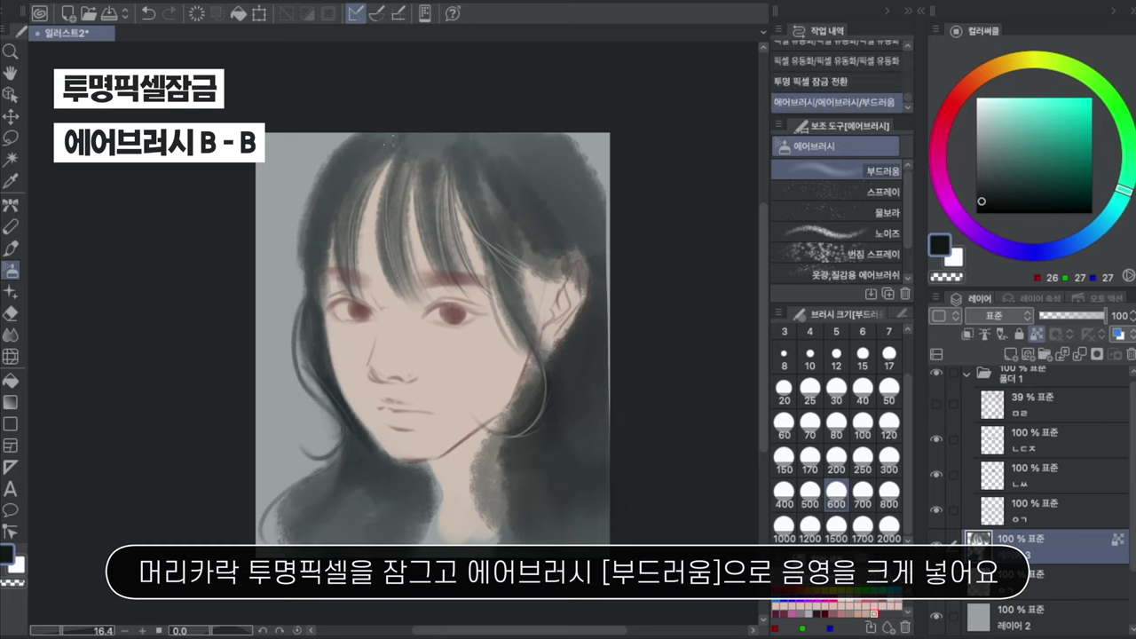
drag(321, 233, 534, 226)
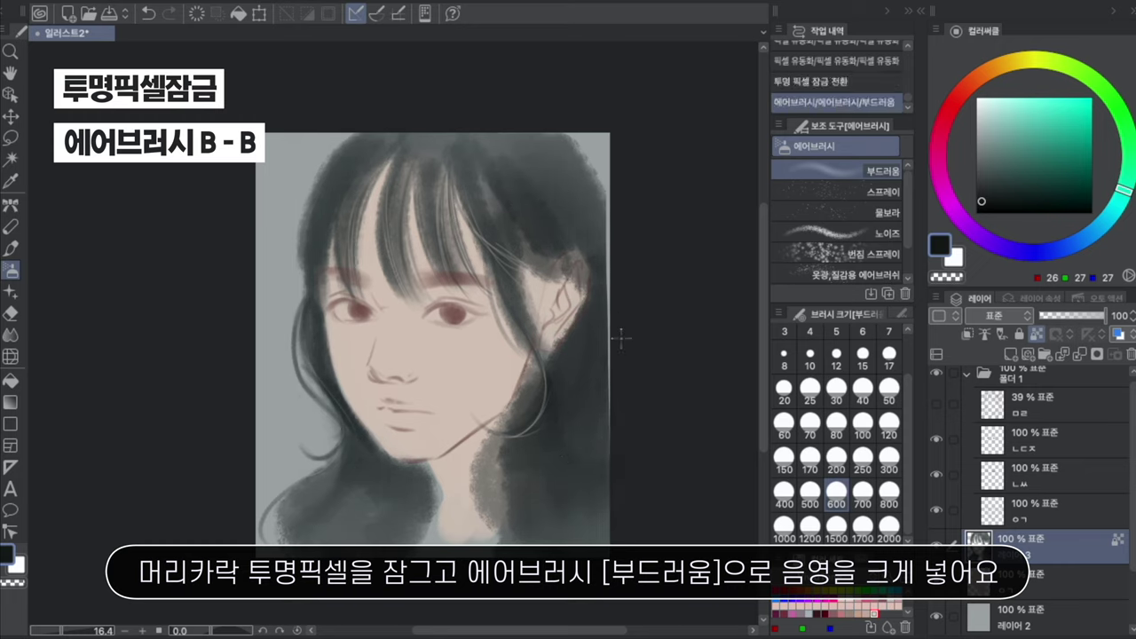
drag(458, 150, 454, 139)
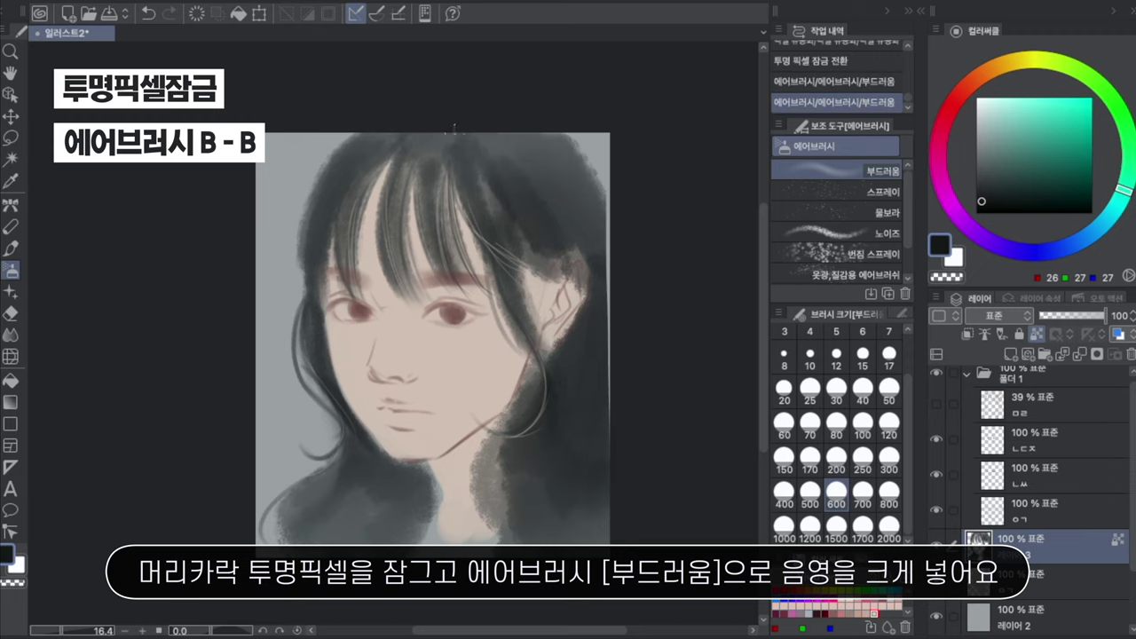
drag(622, 310, 619, 320)
Step: Airbrush blue-grey reflected light (RGB 82, 103, 105) onto the lower part of the hair
drag(1094, 236, 1112, 212)
drag(1014, 176, 1000, 166)
mouse_move(524, 422)
mouse_down()
mouse_move(582, 453)
mouse_move(612, 519)
mouse_up()
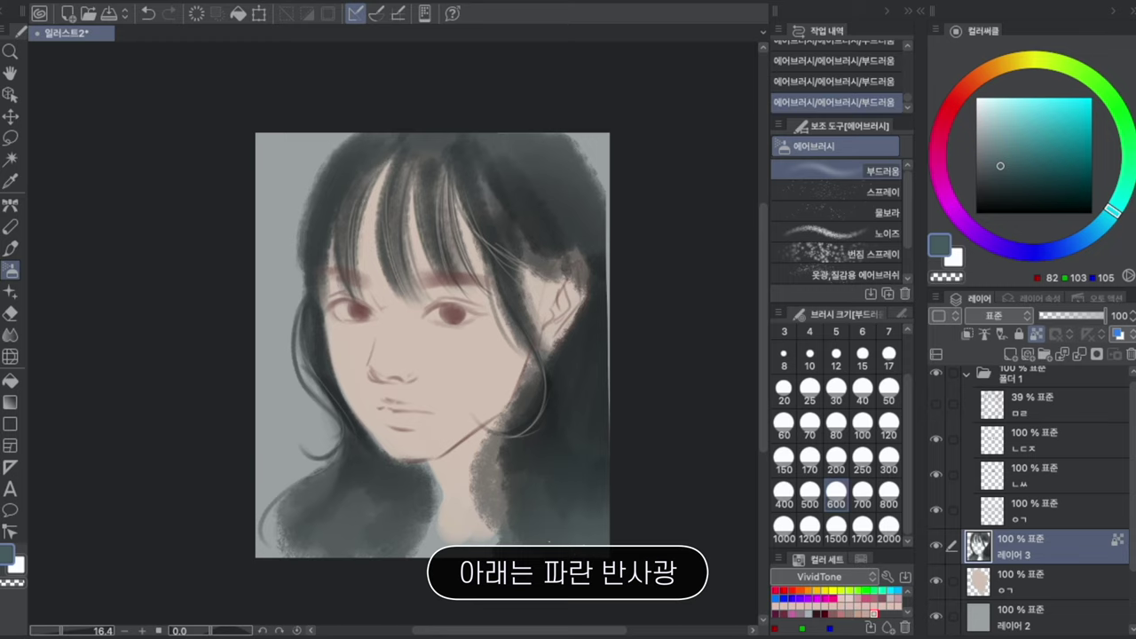
Step: Airbrush muted yellow light (RGB 202, 179, 120) onto the hair around and behind the ear and across the bangs
click(1008, 63)
click(996, 119)
mouse_move(531, 208)
mouse_down()
mouse_move(555, 160)
mouse_move(640, 244)
mouse_move(596, 366)
mouse_move(698, 287)
mouse_up()
click(1022, 121)
mouse_move(583, 213)
mouse_down()
mouse_move(612, 334)
mouse_move(596, 382)
mouse_up()
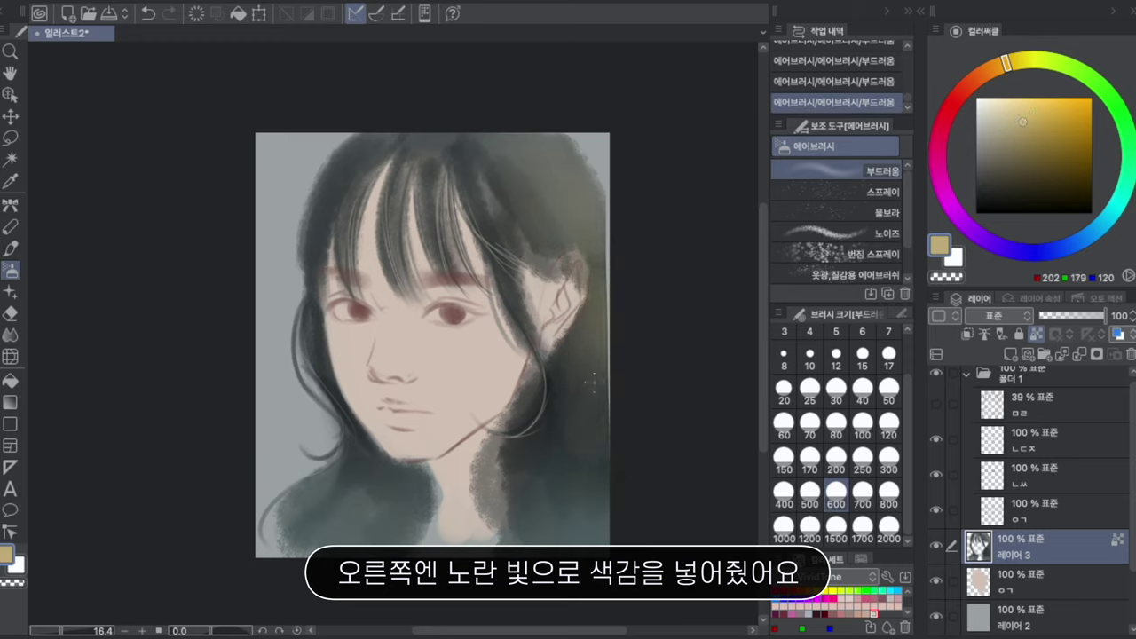
drag(495, 235, 522, 327)
drag(429, 321, 400, 300)
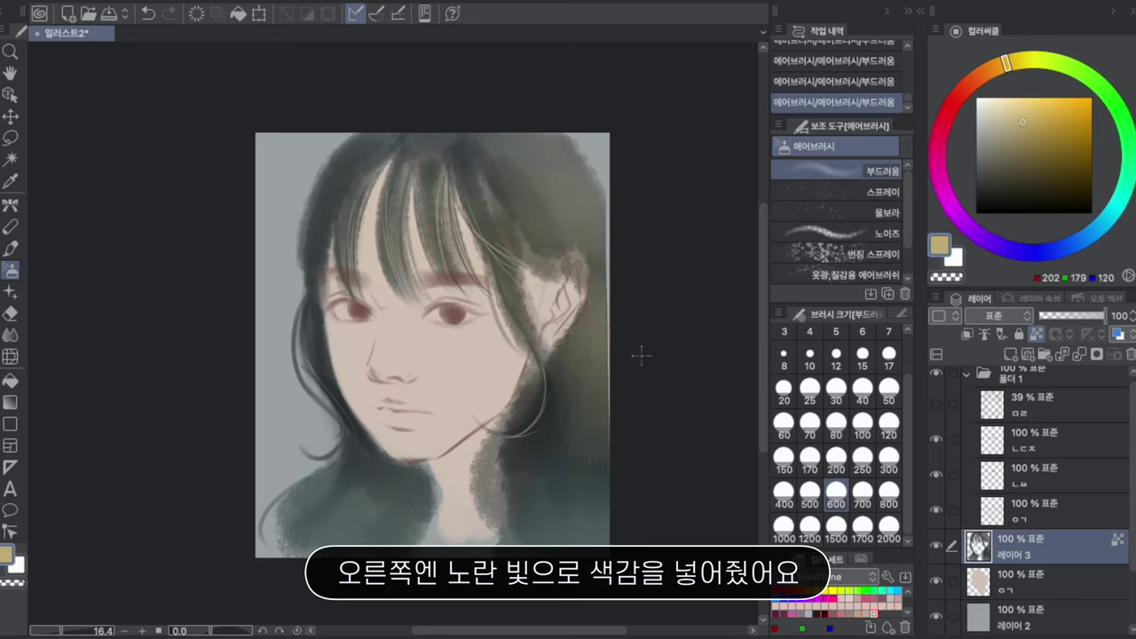
drag(641, 355, 670, 486)
Step: Choose a muted dark red (RGB 120, 66, 69) for the airbrush and undo the last airbrush stroke
click(948, 113)
drag(1035, 145, 1033, 165)
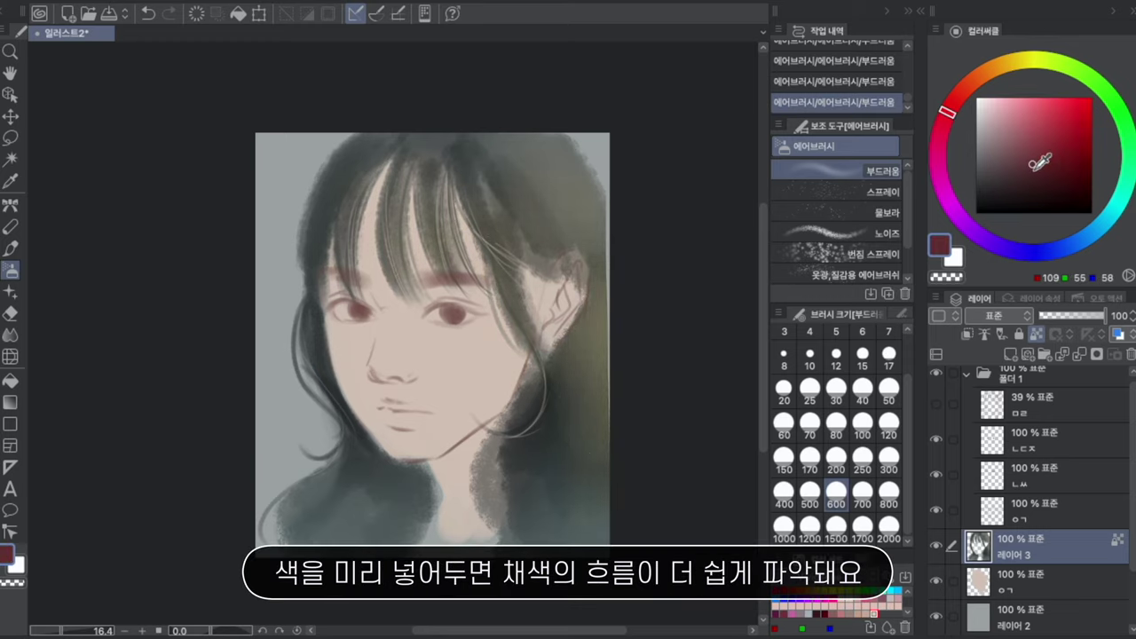
click(1027, 159)
key(ctrl+z)
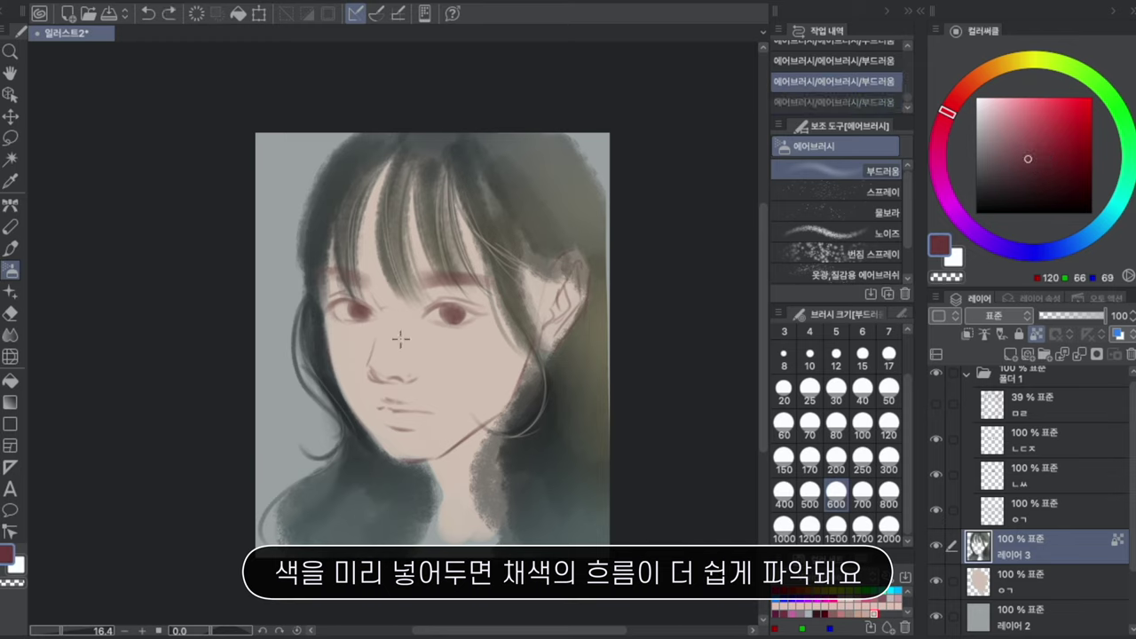
Step: Airbrush a soft dark red tint on 레이어 3 beside the face's shaded cheek
drag(353, 343, 334, 364)
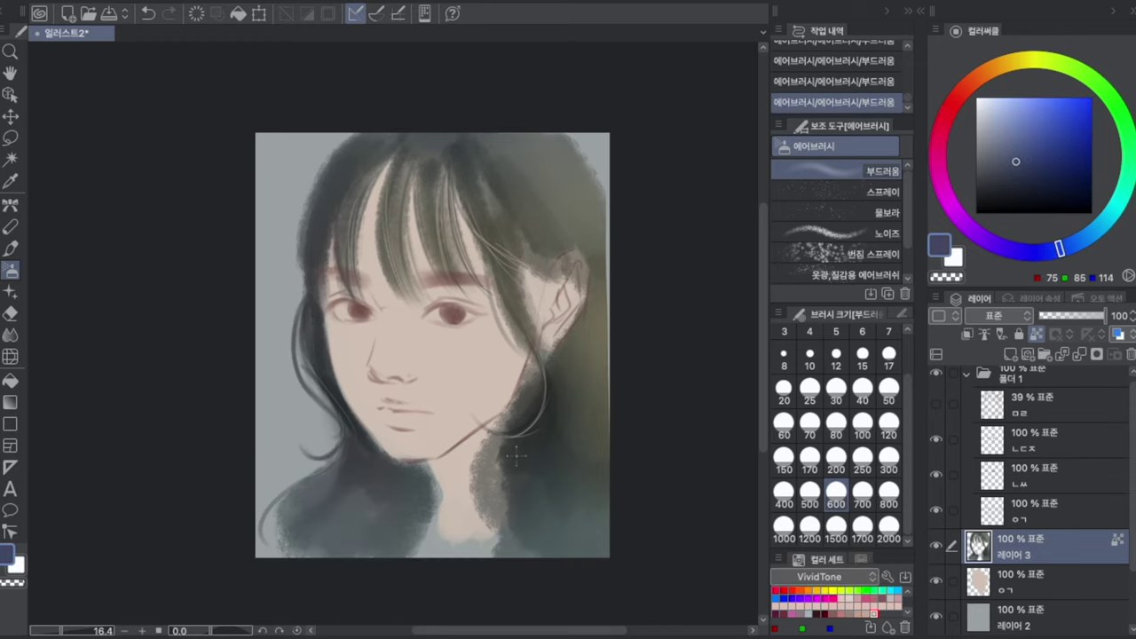
Step: Lock the transparent pixels of the face layer ㅇㄱ and choose the 먹같은 brush
click(1005, 581)
click(1036, 334)
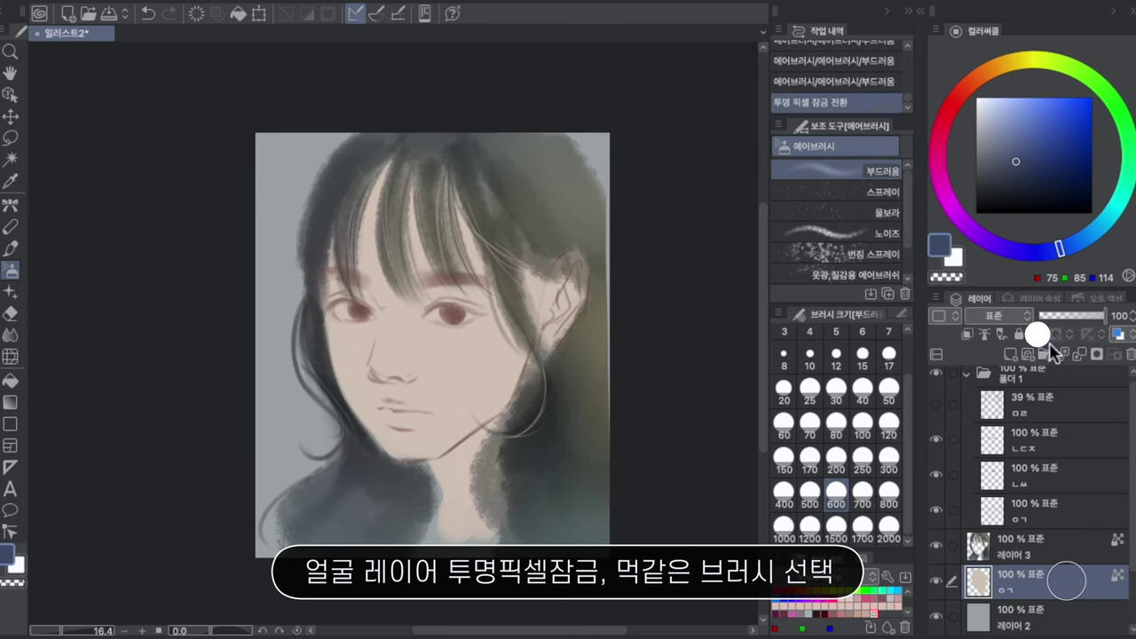
key(p)
click(865, 257)
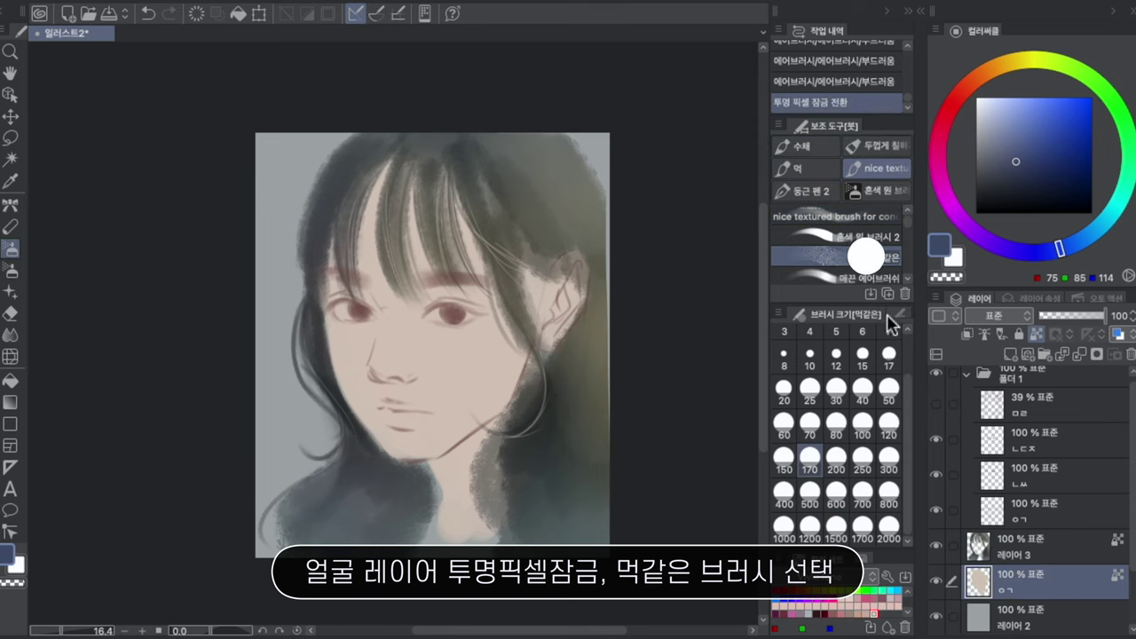
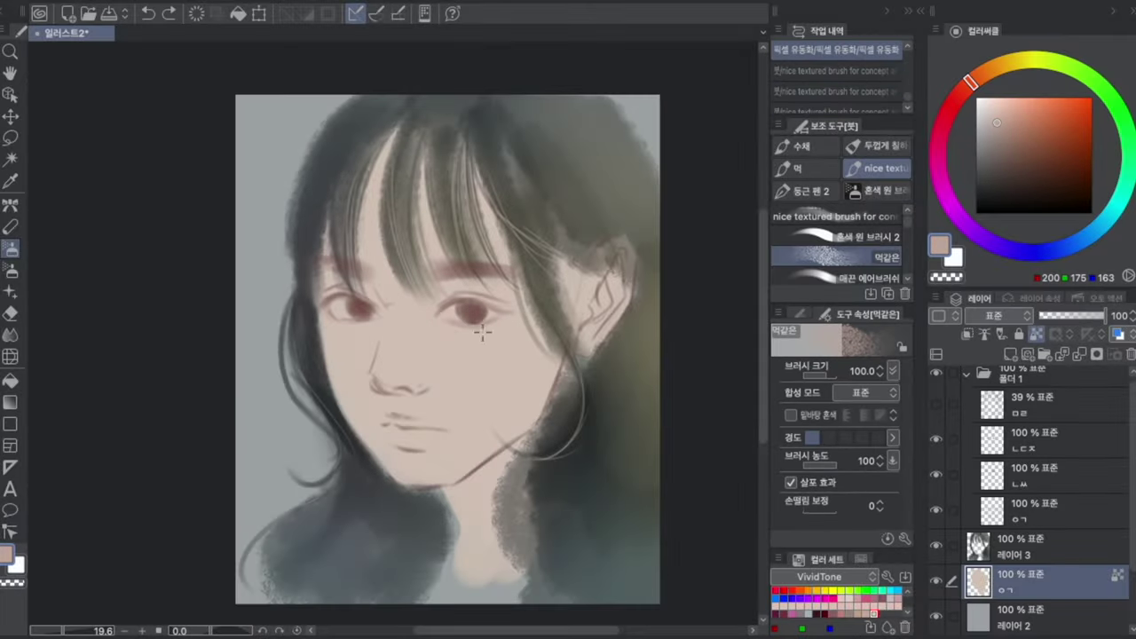
Step: Shade the eye sockets and lower lids with the skin shadow colour, deepening it to RGB 192, 157, 144
drag(443, 323, 496, 329)
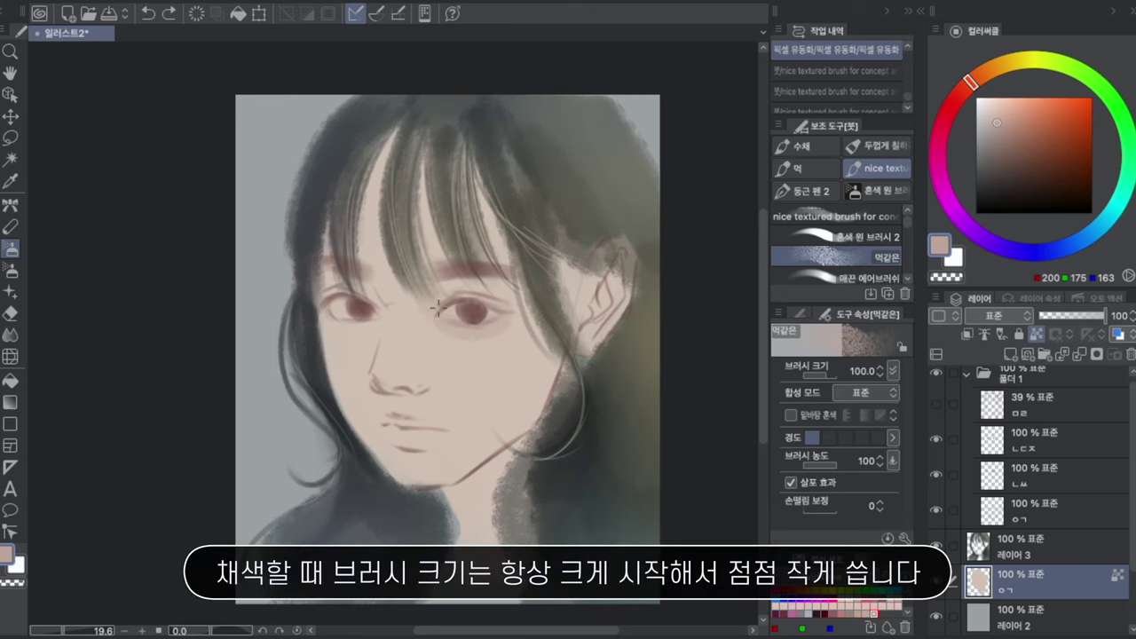
mouse_move(436, 282)
mouse_down()
mouse_move(461, 286)
mouse_move(390, 293)
mouse_move(403, 302)
mouse_up()
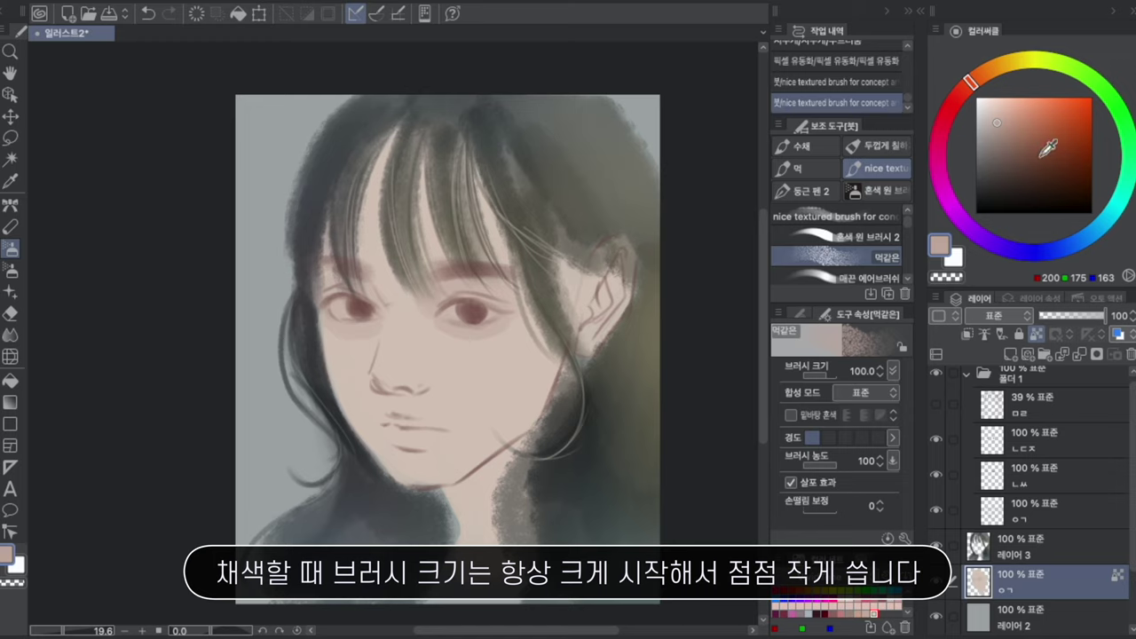
drag(996, 126, 1005, 126)
drag(974, 83, 972, 87)
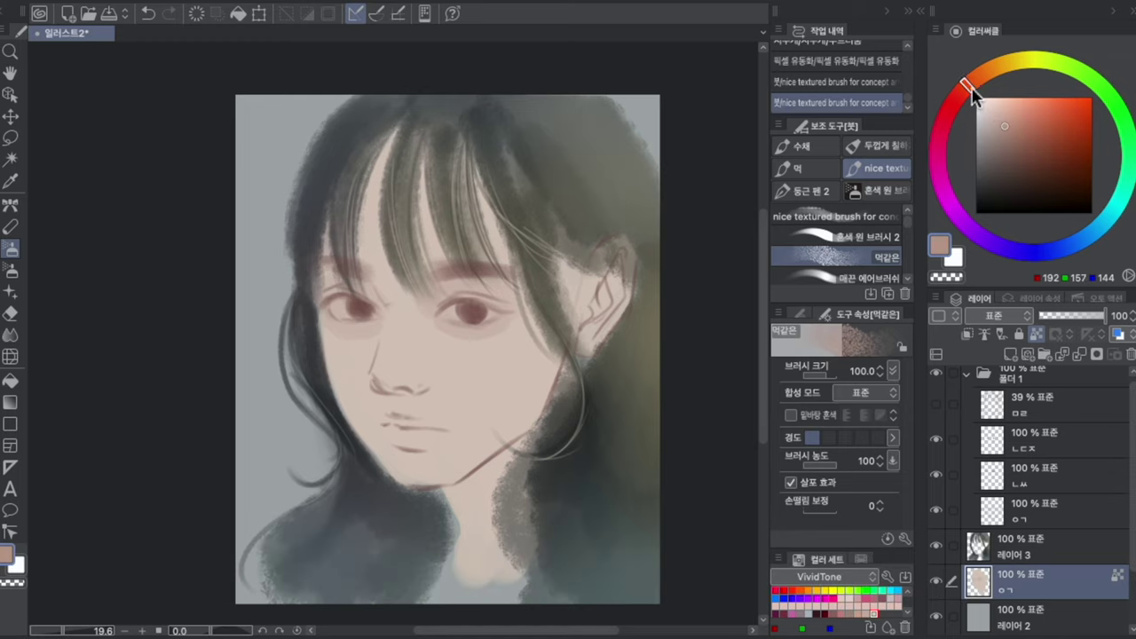
drag(443, 323, 479, 332)
key(ctrl+z)
drag(441, 323, 485, 332)
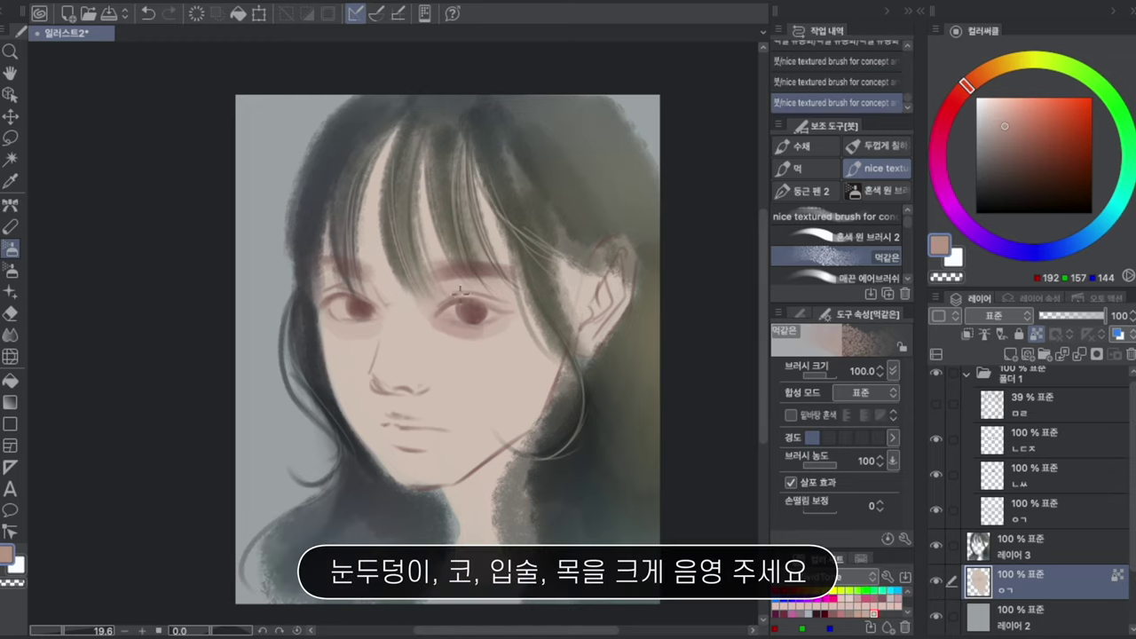
drag(358, 318, 352, 323)
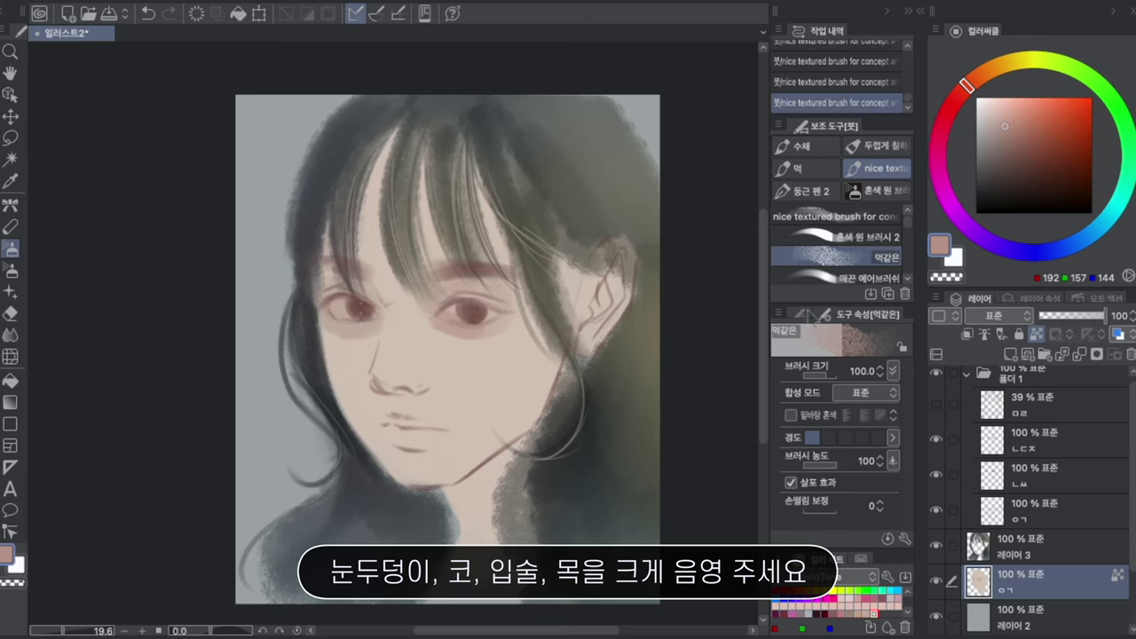
Step: Shade the nose tip and the side of the nose bridge using brush sizes 170 and 30
click(804, 313)
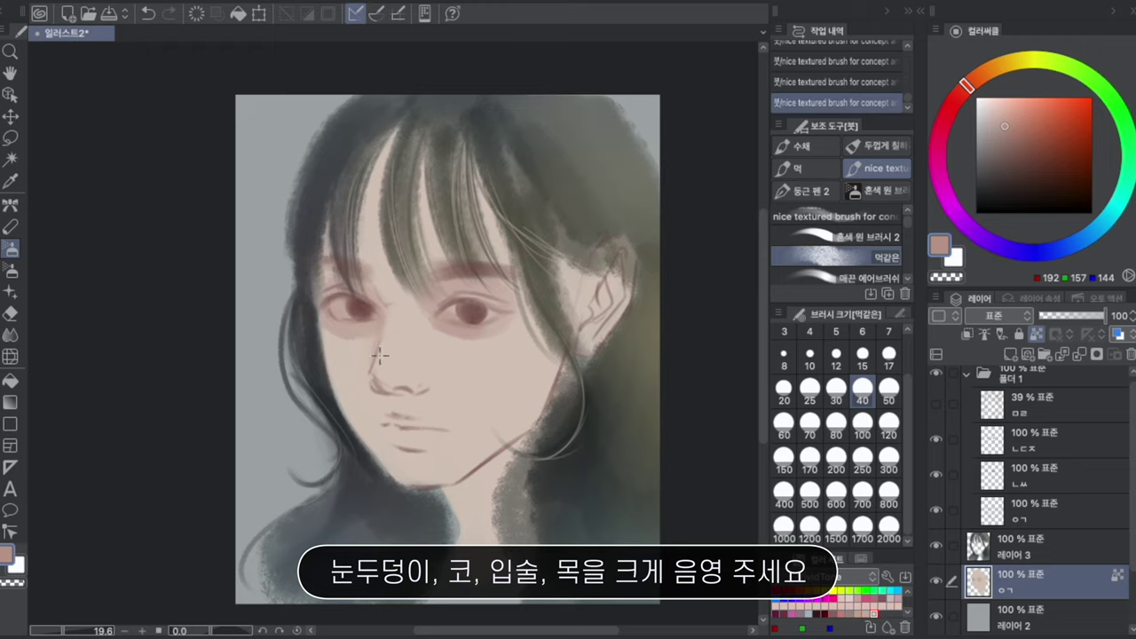
click(809, 456)
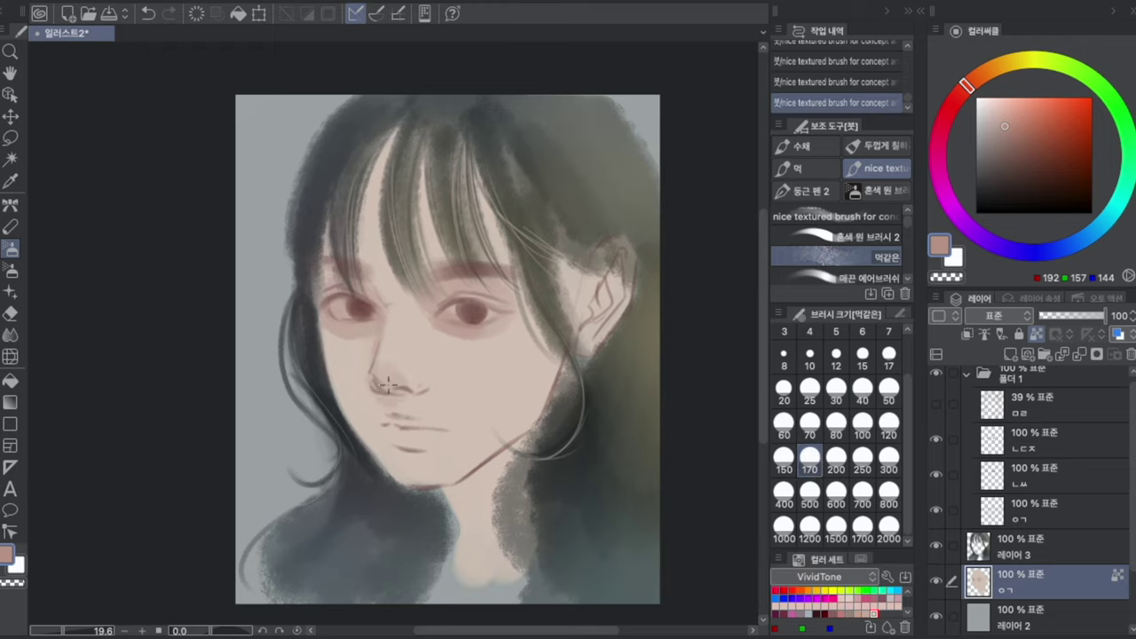
drag(388, 383, 416, 383)
click(836, 389)
mouse_move(384, 274)
mouse_down()
mouse_move(397, 309)
mouse_move(378, 369)
mouse_up()
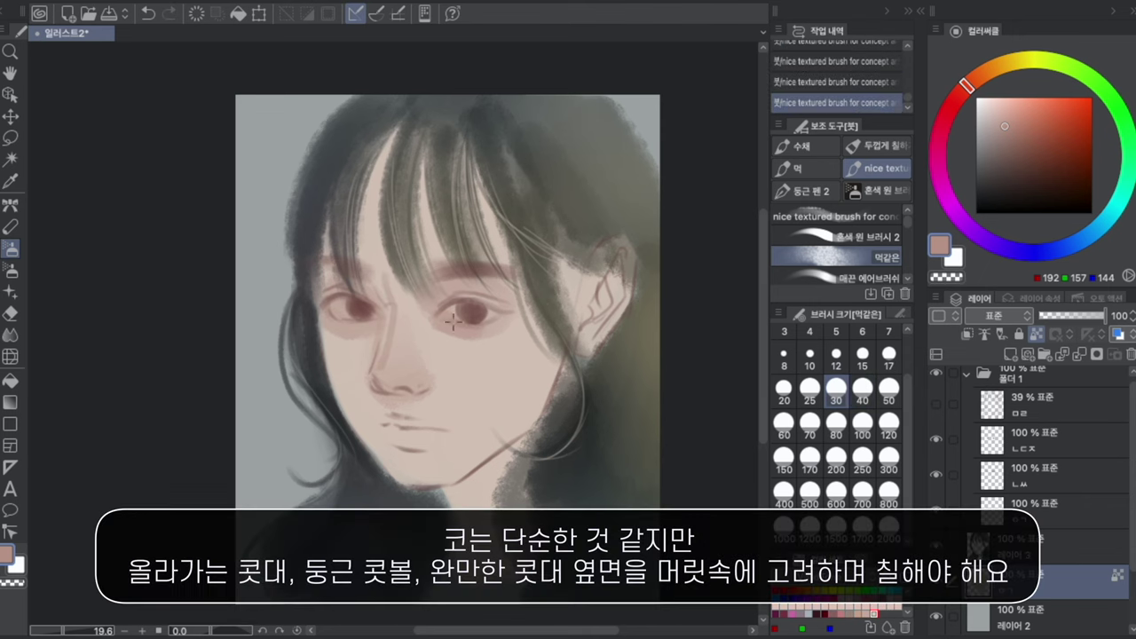
key(ctrl+z)
drag(395, 300, 430, 379)
key(ctrl+z)
key(ctrl+z)
key(ctrl+z)
mouse_move(428, 339)
mouse_down()
mouse_move(454, 365)
mouse_move(457, 395)
mouse_move(461, 382)
mouse_up()
key(ctrl+z)
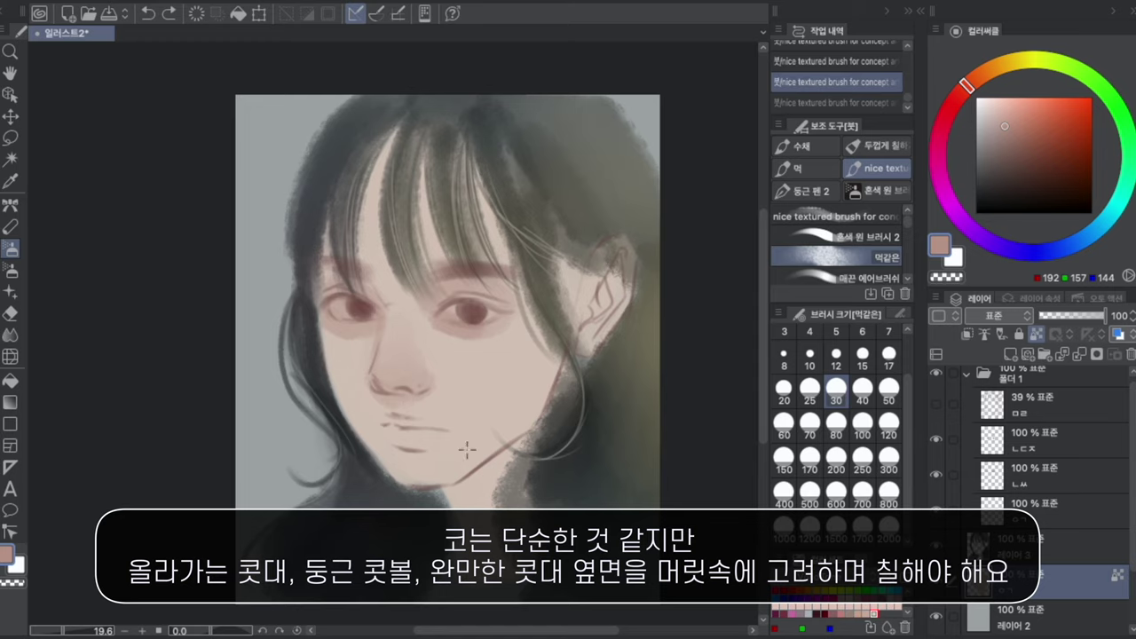
drag(396, 405, 417, 400)
key(ctrl+z)
Step: Shade below the nose, under the lower lip, the neck and the jawline with the brush at size 80
mouse_move(402, 458)
mouse_down()
mouse_move(449, 474)
mouse_move(401, 453)
mouse_up()
click(835, 424)
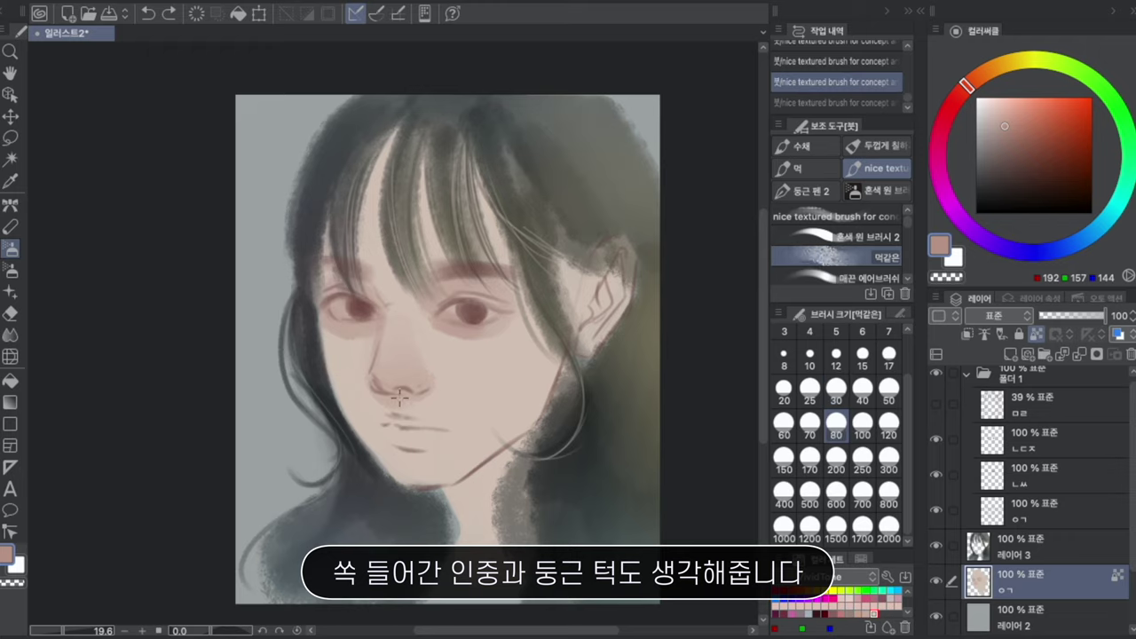
drag(400, 397, 384, 381)
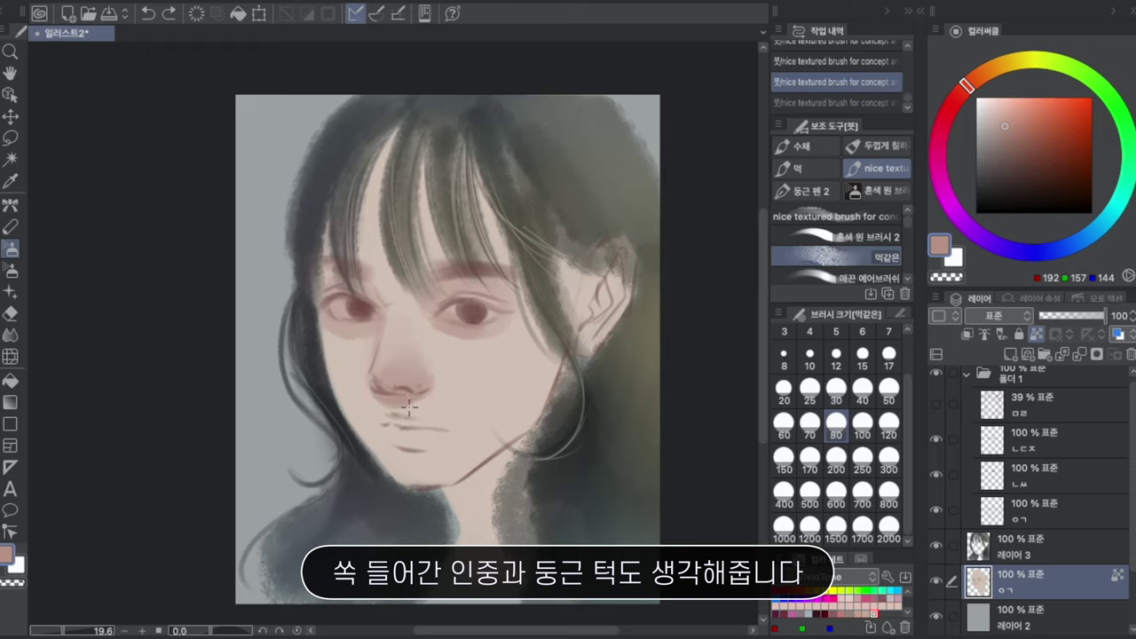
mouse_move(396, 449)
mouse_down()
mouse_move(438, 458)
mouse_move(396, 471)
mouse_move(461, 486)
mouse_move(498, 464)
mouse_move(497, 584)
mouse_up()
drag(537, 426, 561, 368)
Step: Shade the inside of the ear and the skin in front of it with the brush at size 80
click(836, 426)
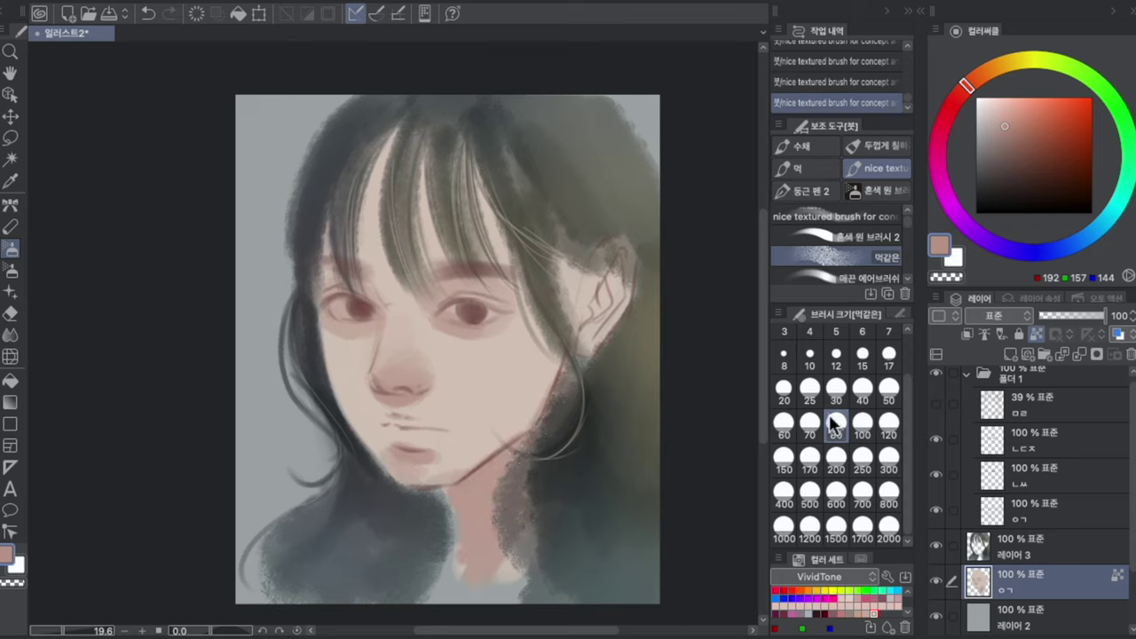
mouse_move(586, 254)
mouse_down()
mouse_move(599, 314)
mouse_move(628, 270)
mouse_move(588, 350)
mouse_up()
mouse_move(571, 264)
mouse_down()
mouse_move(572, 316)
mouse_move(552, 257)
mouse_up()
Step: Paint blush on both cheeks with RGB 194, 126, 121 at brush size 250
click(842, 613)
click(853, 468)
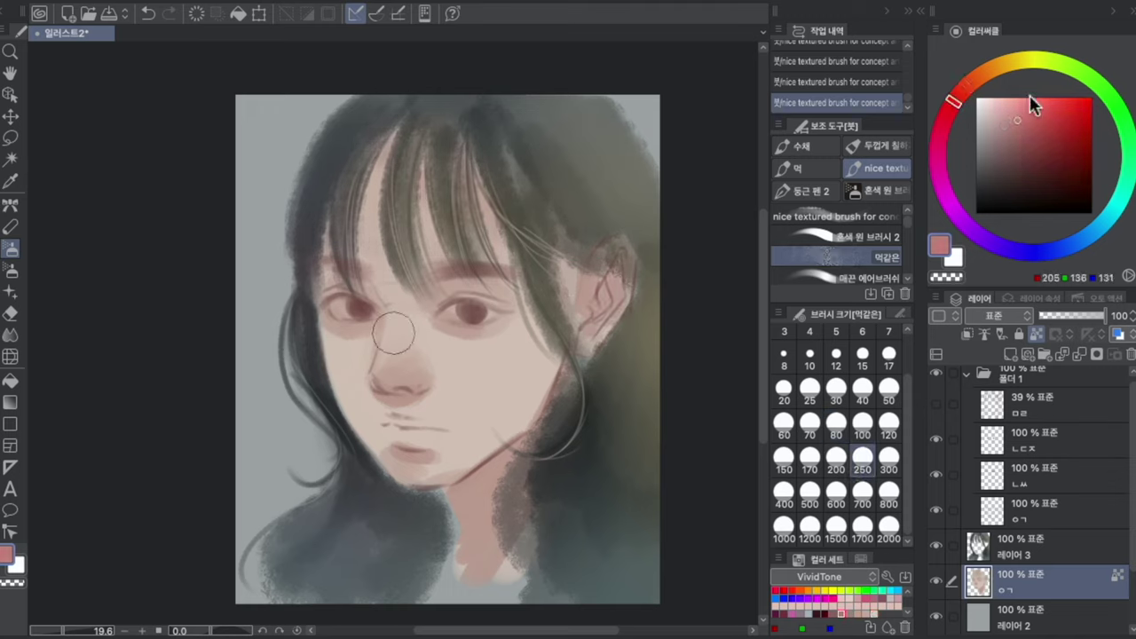
drag(1027, 116, 1019, 125)
mouse_move(497, 356)
mouse_down()
mouse_move(514, 355)
mouse_move(456, 367)
mouse_move(515, 378)
mouse_move(522, 294)
mouse_up()
key(ctrl+z)
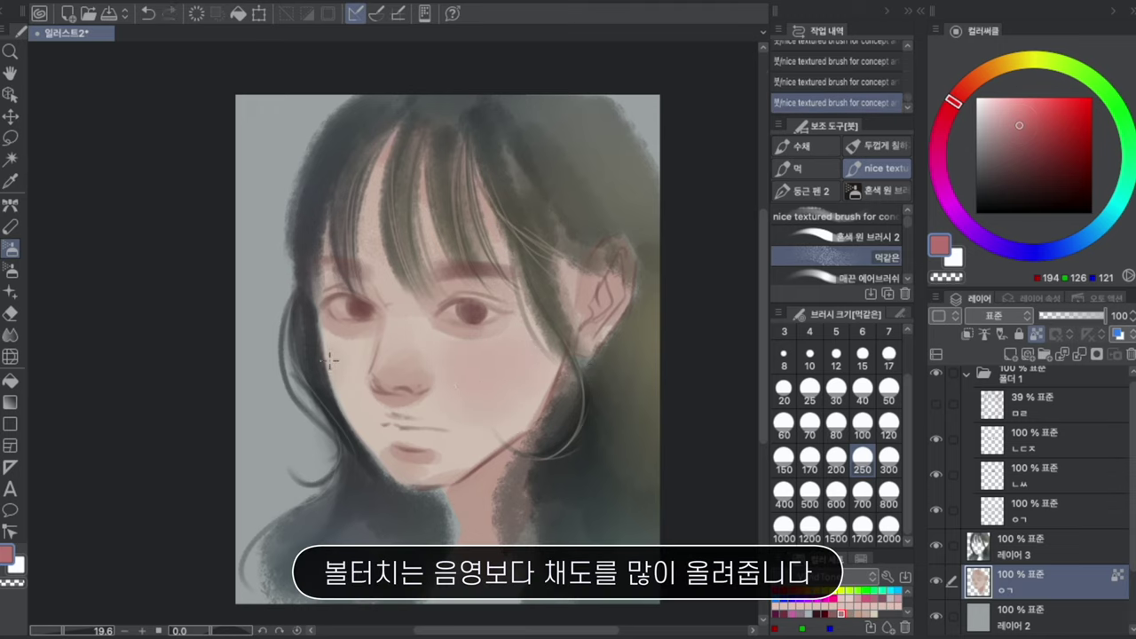
drag(323, 367, 334, 370)
drag(464, 377, 490, 379)
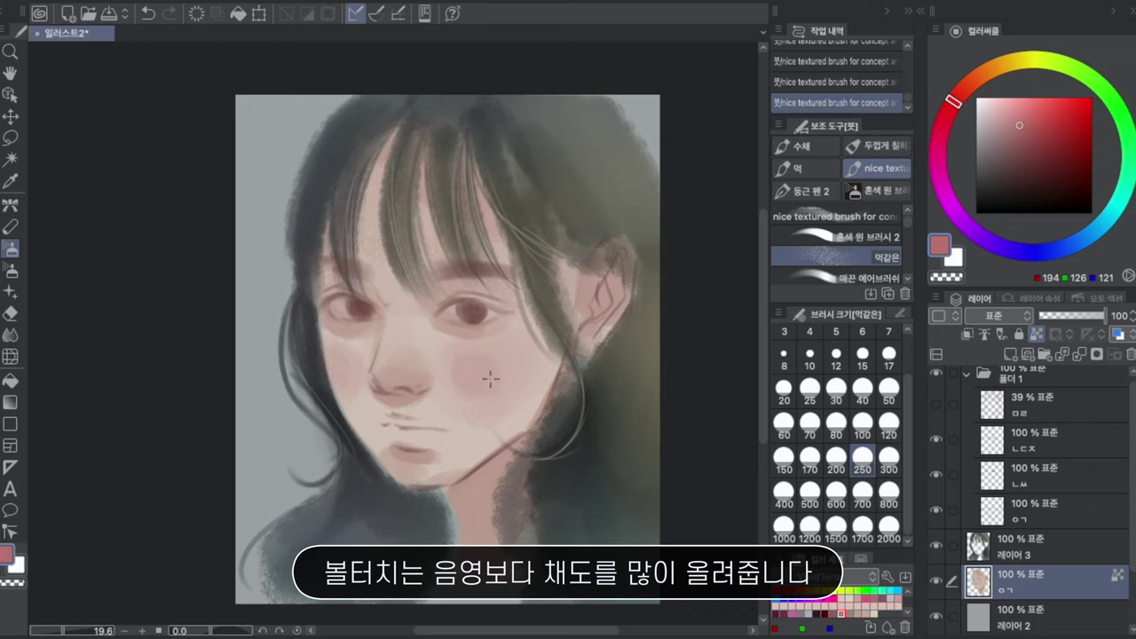
Step: Reduce the brush size to 40 and add a reddish accent along the lower lid of the eye nearer the ear
key(bracketleft)
key(bracketleft)
key(bracketleft)
key(bracketleft)
key(bracketleft)
key(bracketleft)
key(bracketleft)
key(bracketleft)
key(bracketleft)
key(bracketleft)
drag(452, 329, 486, 338)
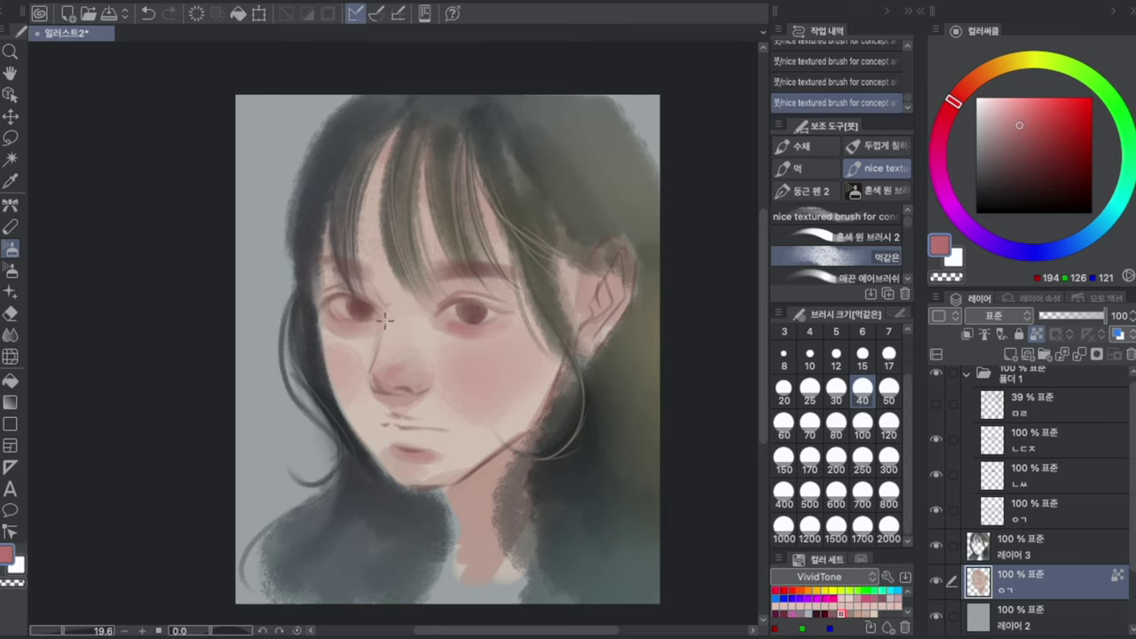
Step: Lay a broad shadow over the nose bridge and the cheek away from the light with RGB 167, 141, 139 at brush size 100
drag(1028, 120, 995, 137)
click(861, 434)
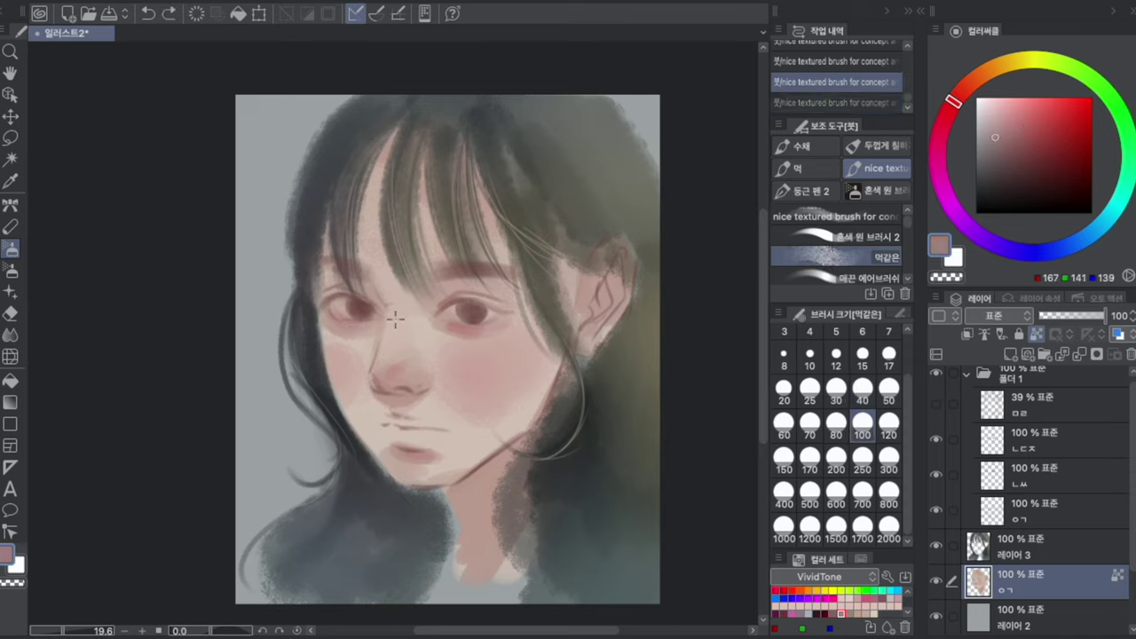
drag(415, 308, 438, 286)
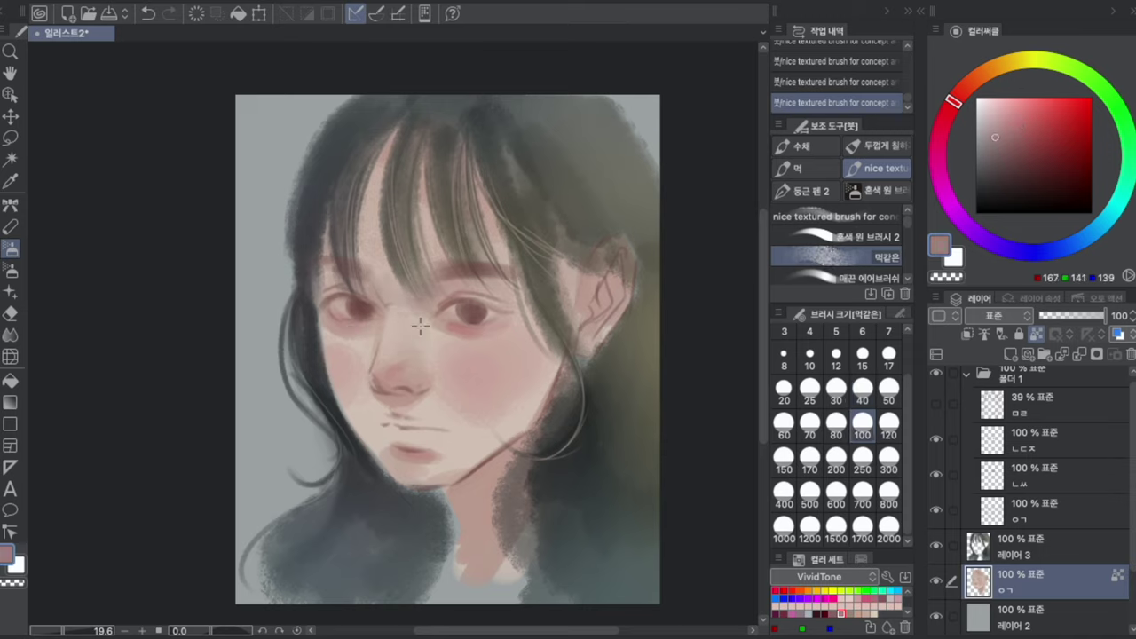
mouse_move(331, 325)
mouse_down()
mouse_move(388, 467)
mouse_move(372, 364)
mouse_up()
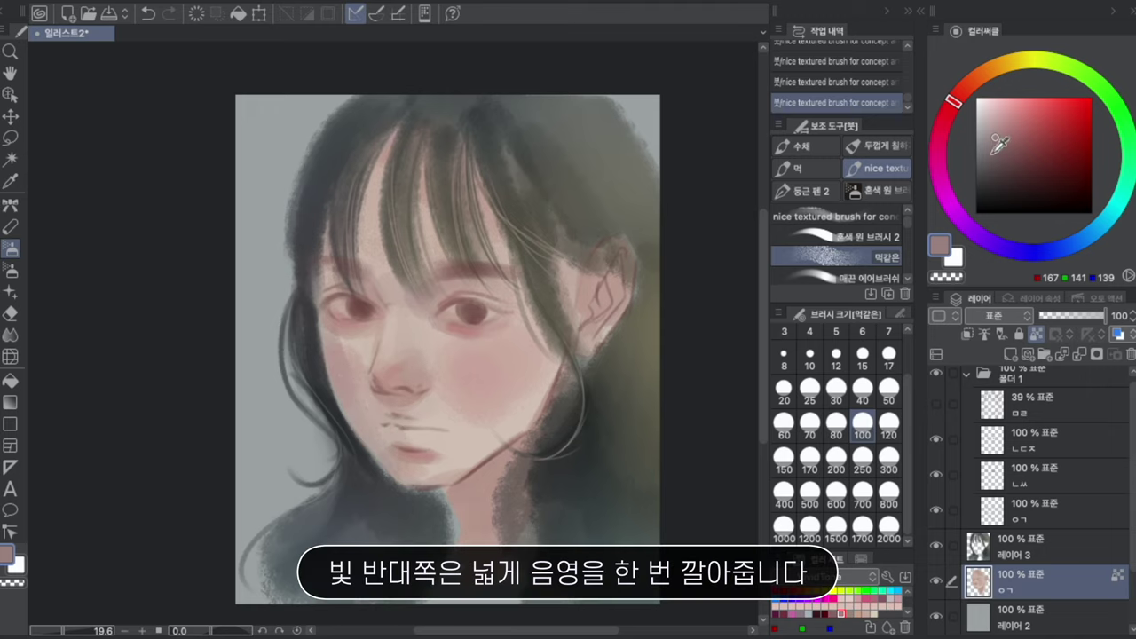
Step: Shade the neck below the jaw with the duller brown RGB 158, 141, 135
click(992, 141)
drag(955, 100, 968, 85)
mouse_move(484, 475)
mouse_down()
mouse_move(471, 529)
mouse_move(527, 426)
mouse_up()
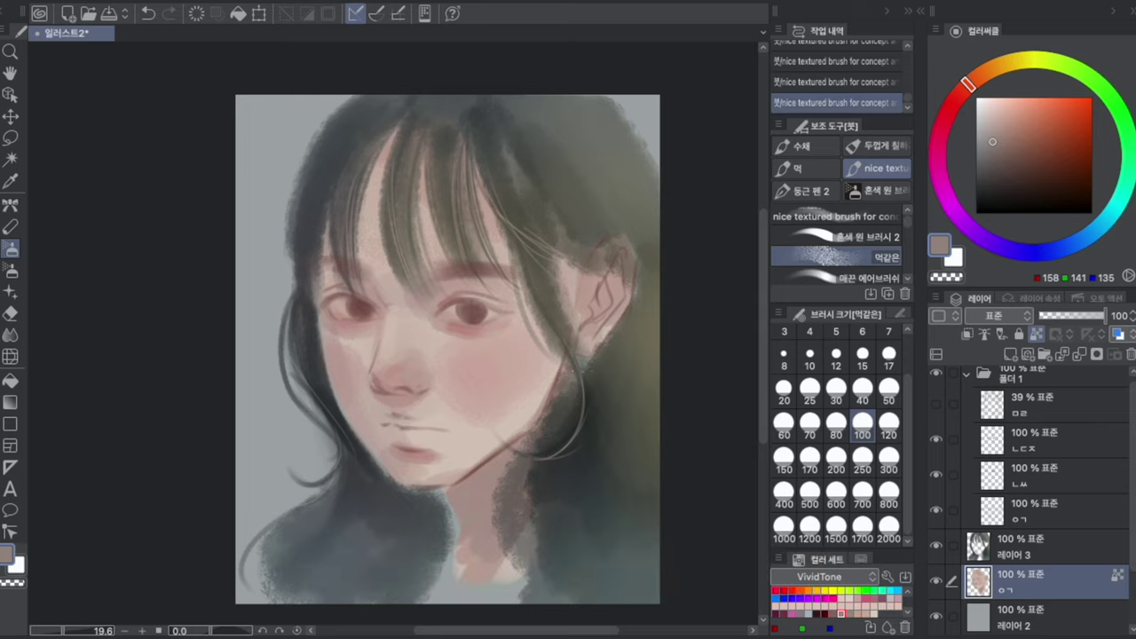
Step: Redden the upper part of the ear with RGB 221, 109, 105
click(1013, 130)
click(951, 104)
click(1037, 113)
drag(593, 277, 607, 302)
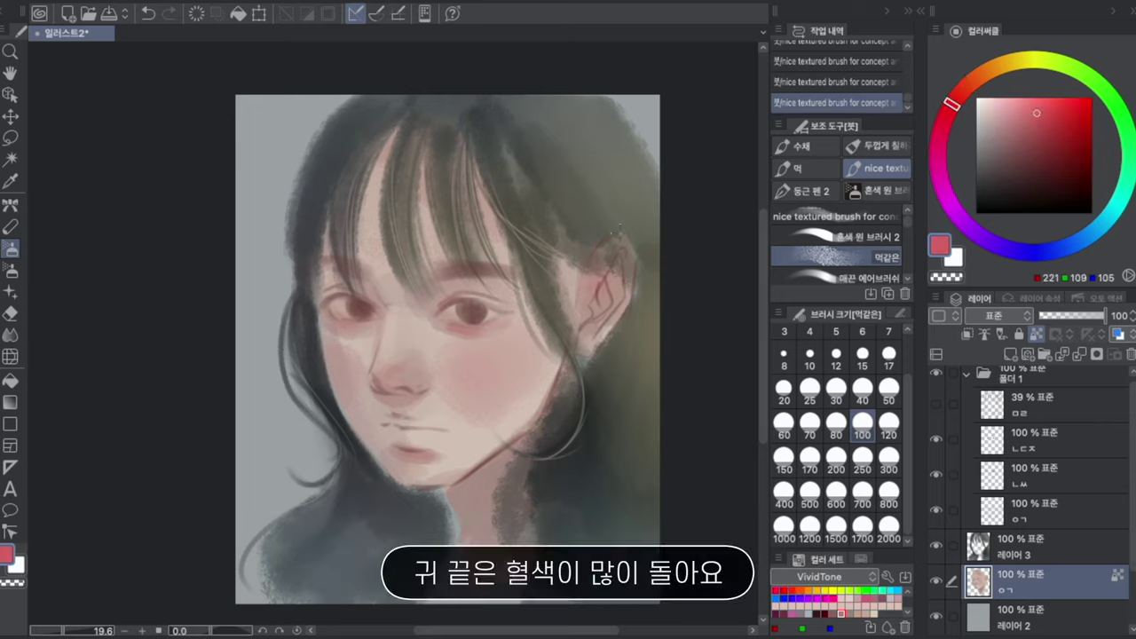
Step: Darken the ear's inner folds and the shadow under the jaw with RGB 114, 62, 60 at brush size 40
drag(1058, 135, 1030, 161)
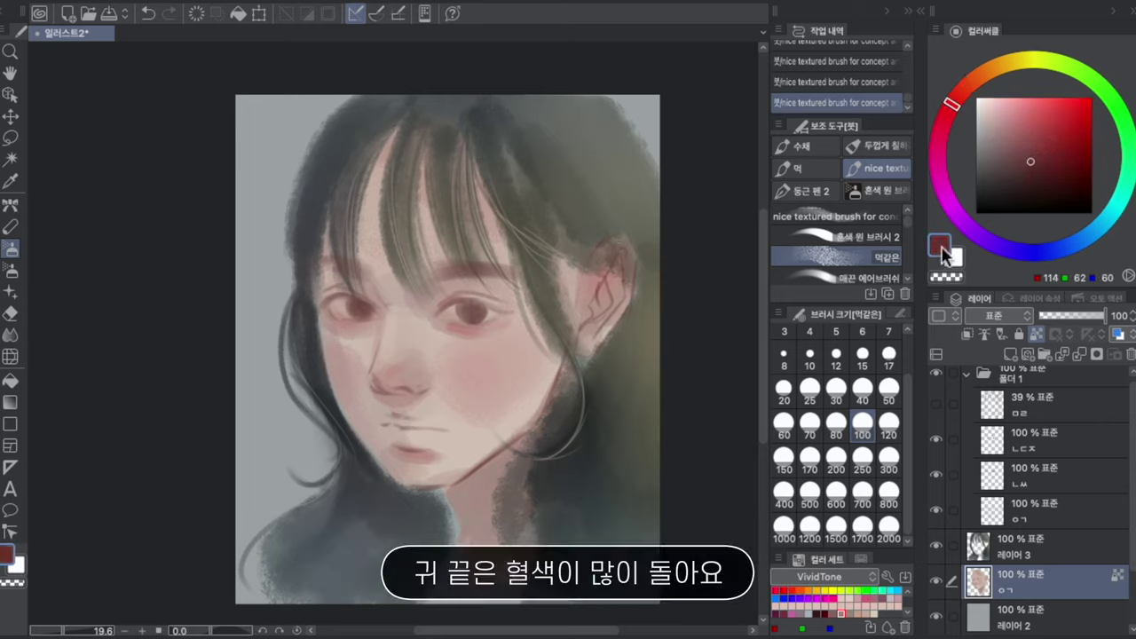
click(862, 387)
mouse_move(599, 298)
mouse_down()
mouse_move(606, 323)
mouse_move(600, 314)
mouse_up()
mouse_move(496, 486)
mouse_down()
mouse_move(514, 439)
mouse_move(471, 497)
mouse_move(457, 484)
mouse_up()
Step: Soften the jaw outline and neck shadow with the 부드러움 airbrush at size 250 in RGB 154, 122, 121
key(b)
click(841, 493)
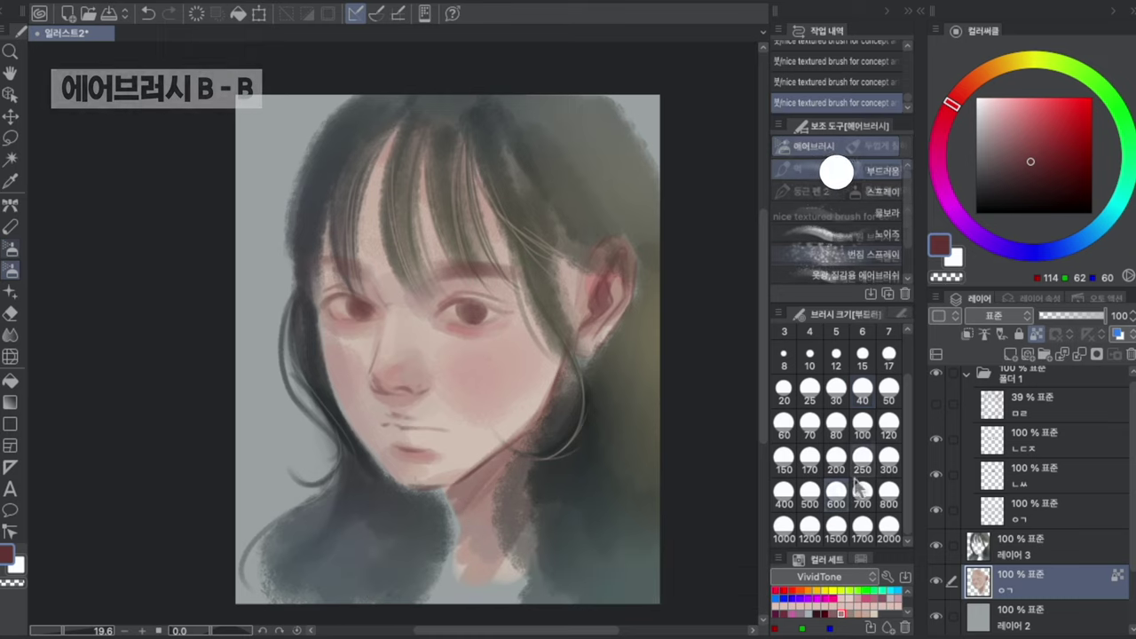
mouse_move(496, 419)
mouse_down()
mouse_move(466, 448)
mouse_move(552, 365)
mouse_up()
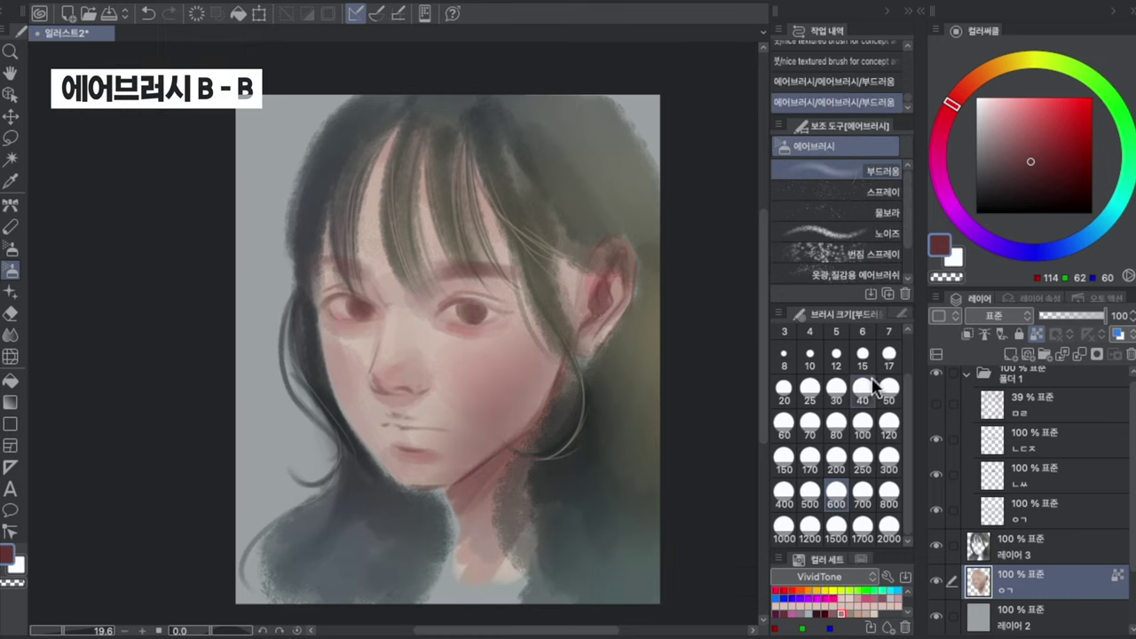
key(ctrl+z)
click(862, 454)
click(1002, 145)
click(1000, 144)
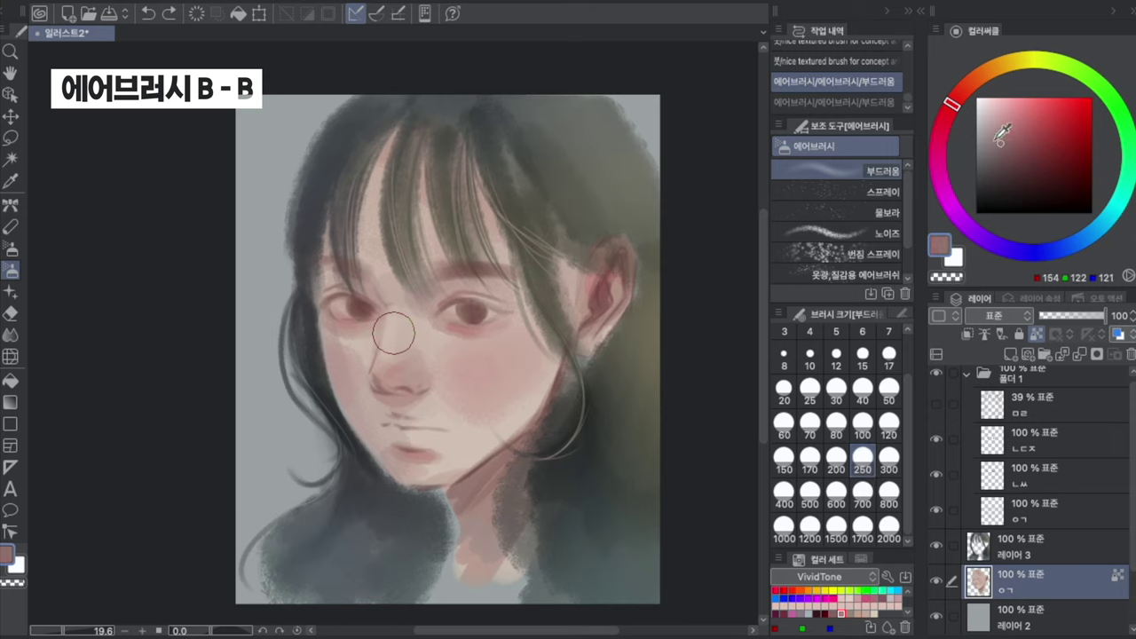
mouse_move(480, 460)
mouse_down()
mouse_move(552, 365)
mouse_move(457, 462)
mouse_up()
key(ctrl+z)
drag(523, 404, 475, 461)
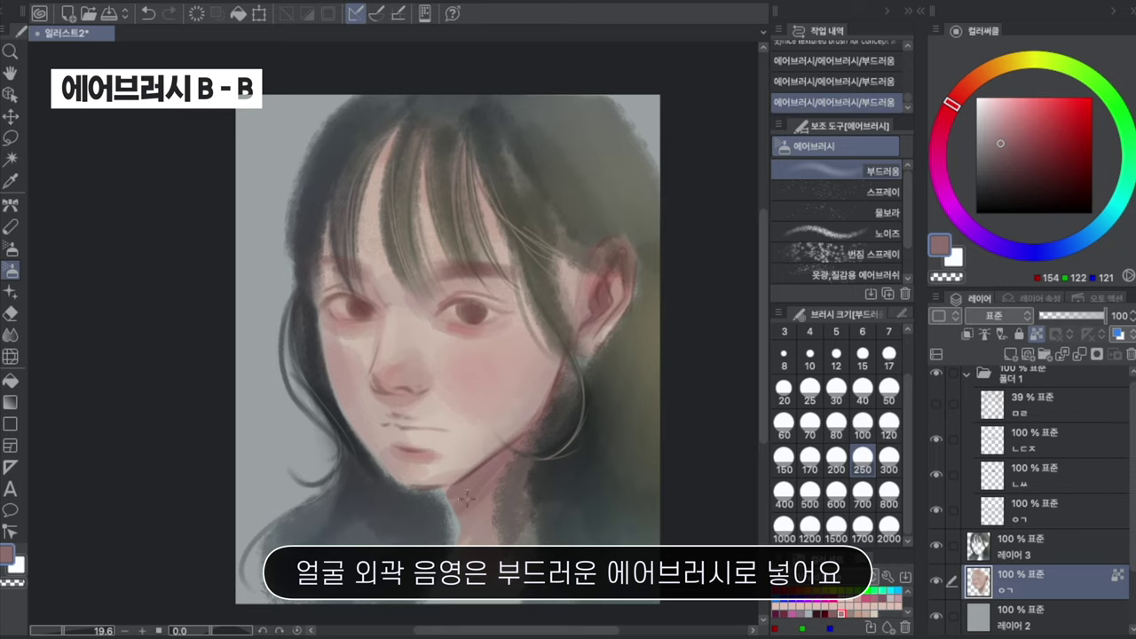
drag(465, 500, 486, 466)
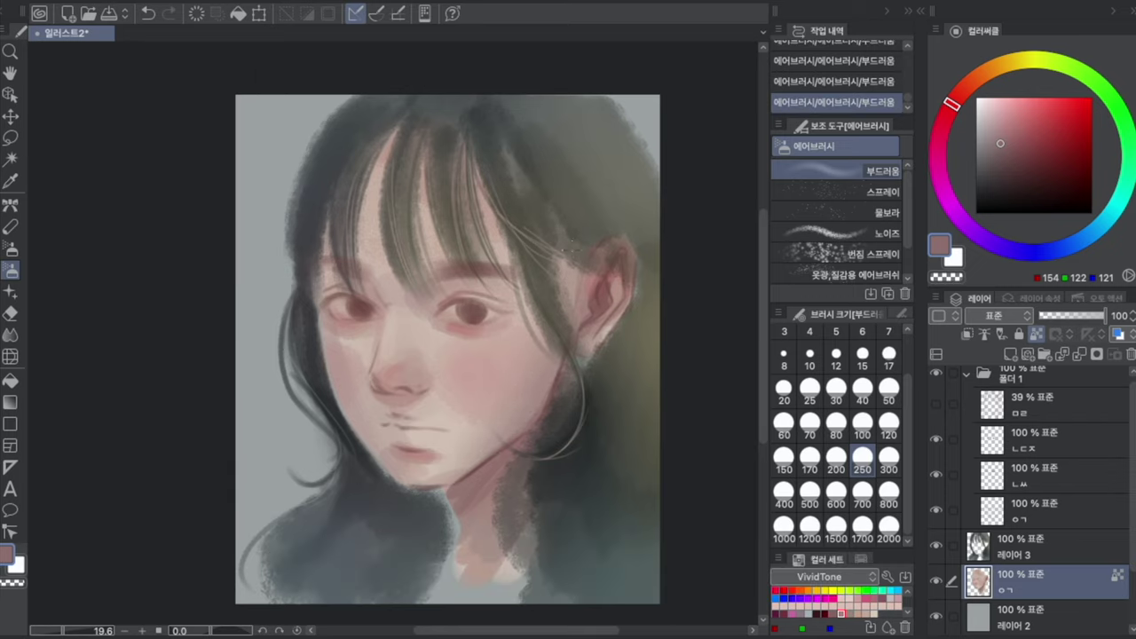
Step: Return to the 먹같은 brush and deepen the nose tip shadow with RGB 175, 96, 93 at size 70
key(b)
click(1029, 134)
click(809, 426)
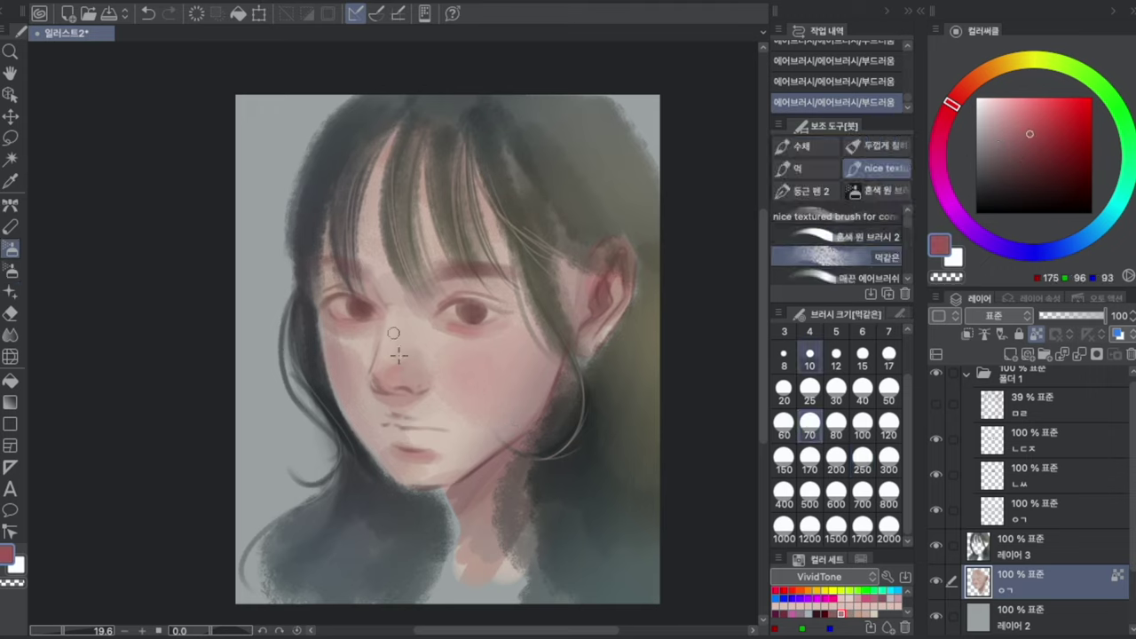
mouse_move(378, 383)
mouse_down()
mouse_move(417, 393)
mouse_move(403, 392)
mouse_up()
key(ctrl+z)
drag(396, 387, 399, 386)
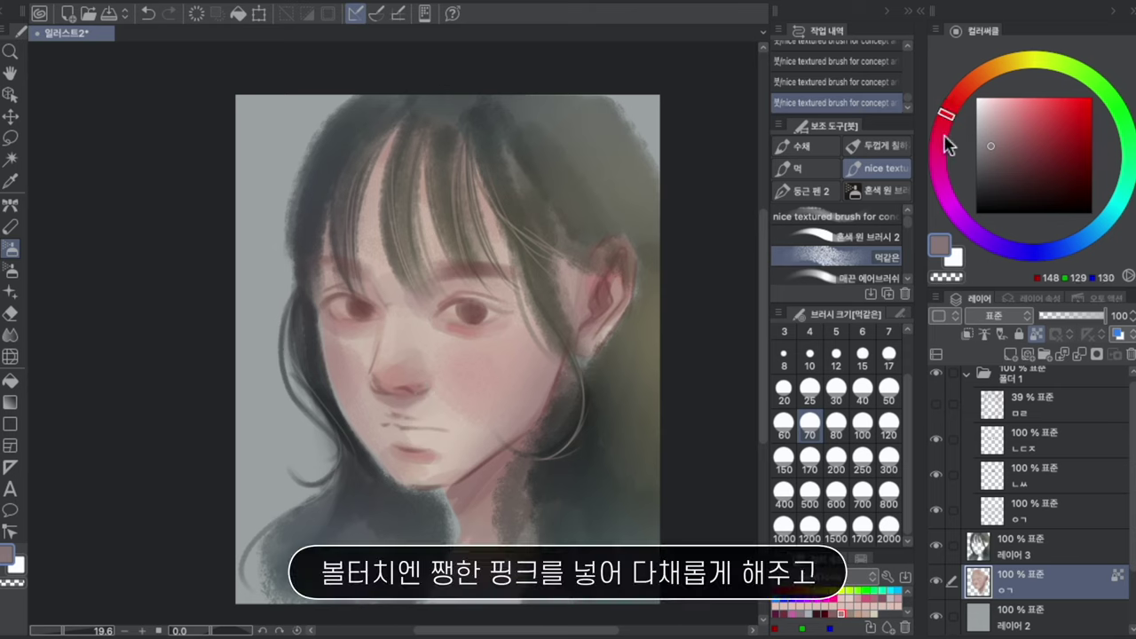
Step: Add vivid pink to the cheek blush with RGB 203, 119, 165 at brush size 250
drag(943, 139, 937, 160)
click(1034, 118)
click(1023, 120)
click(862, 461)
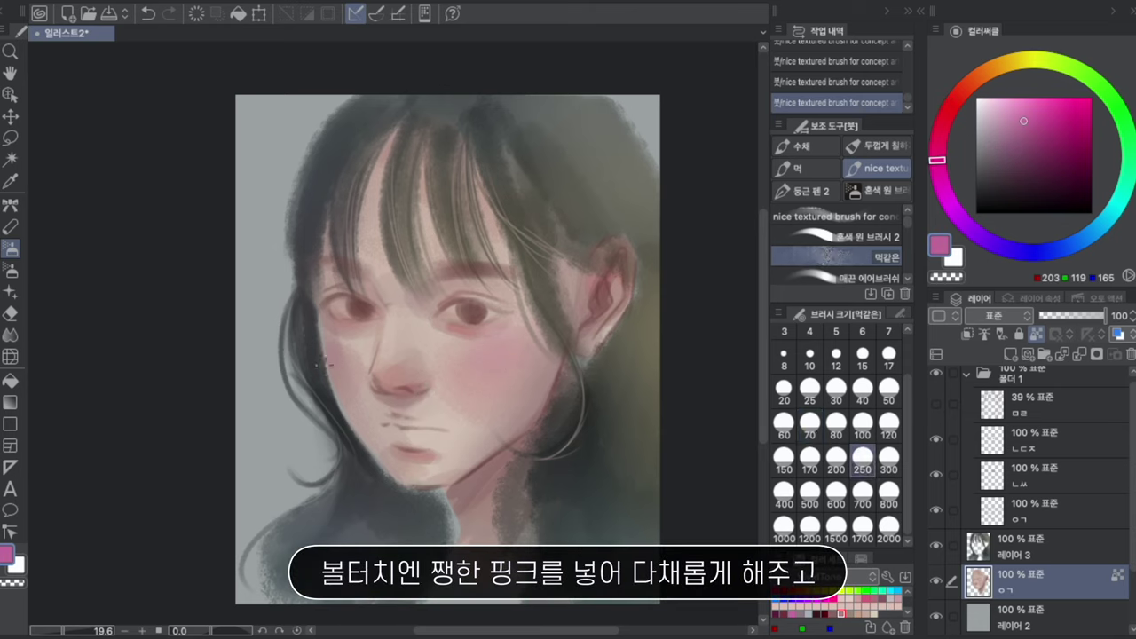
Step: Tint the facial shadows bluish with RGB 118, 122, 162 at brush size 170, comparing the face with and without the strokes
click(1043, 253)
click(1007, 139)
click(809, 459)
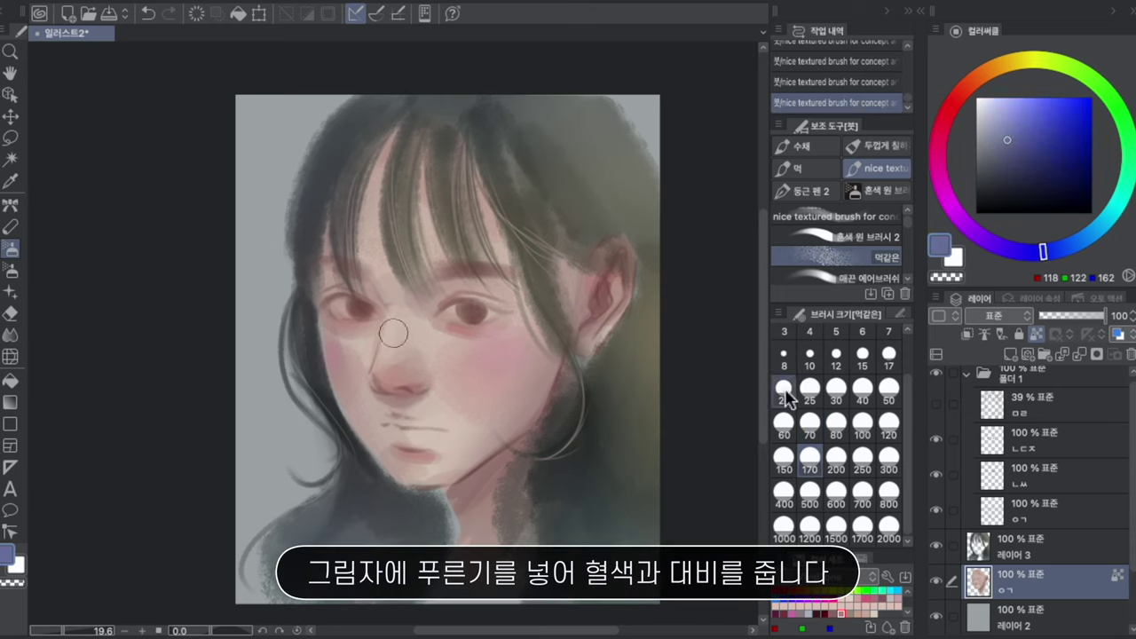
key(ctrl+z)
key(ctrl+y)
key(ctrl+z)
key(ctrl+y)
key(ctrl+z)
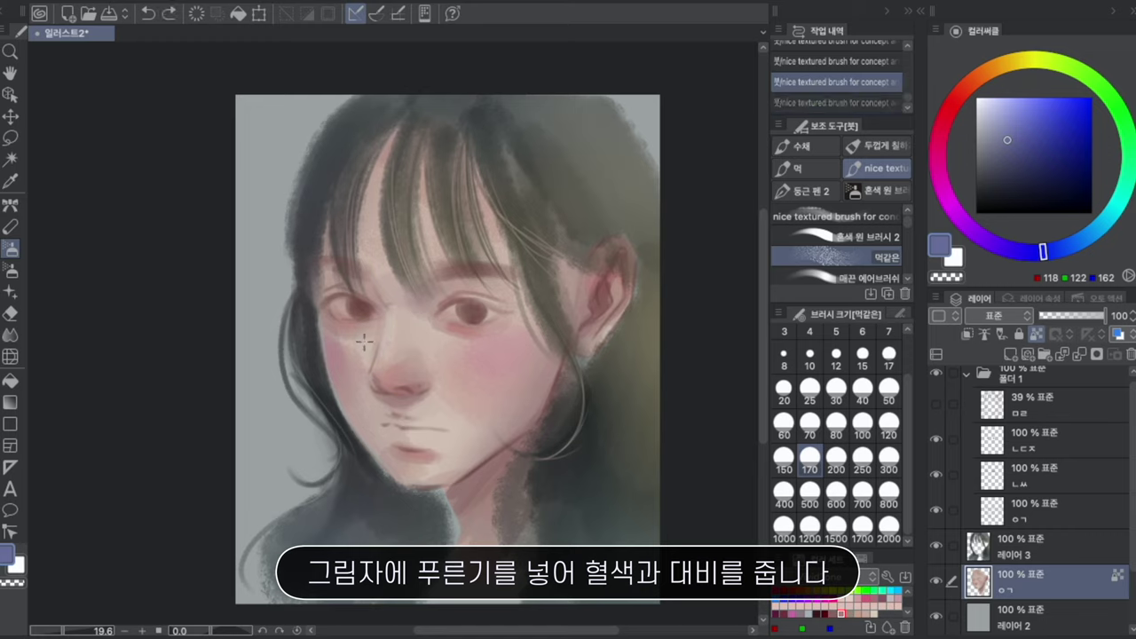
Step: Paint green reflected light on the face with RGB 103, 141, 116 at brush size 80, replacing a stroke beneath the eye
click(1101, 87)
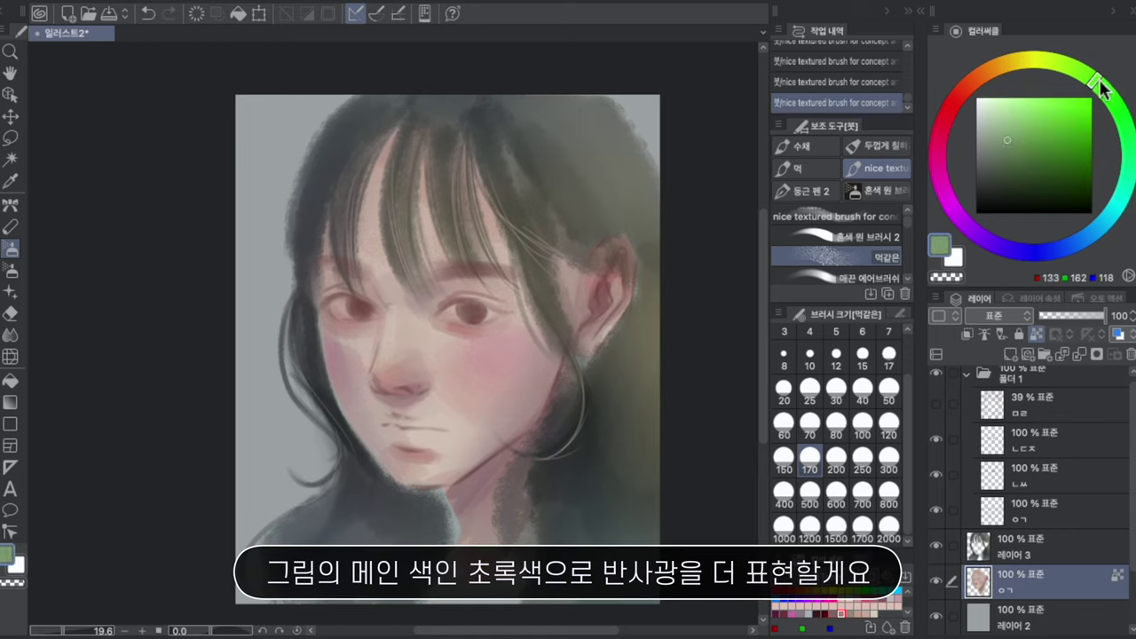
click(1007, 149)
drag(1121, 122, 1127, 140)
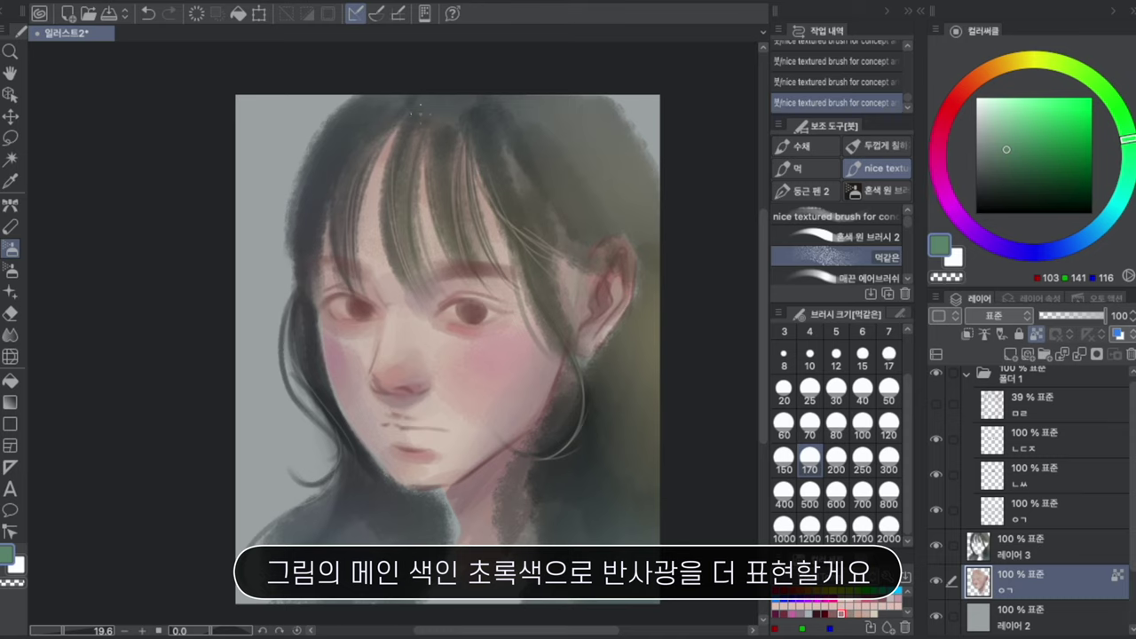
click(835, 425)
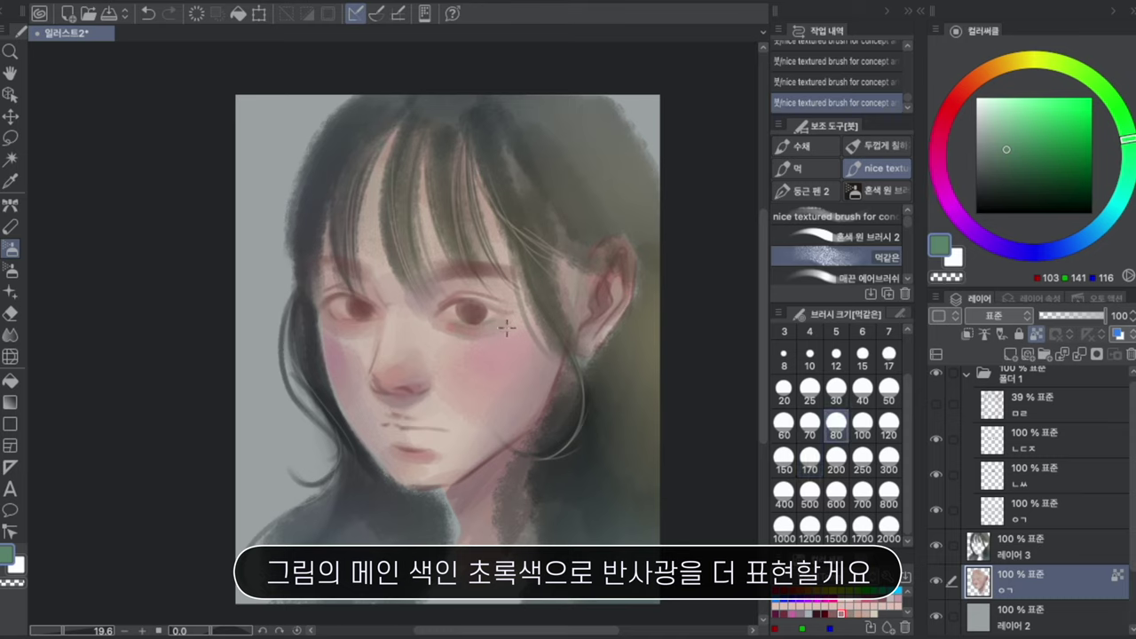
key(ctrl+z)
drag(506, 328, 487, 338)
Step: Blend the inner eye corners and nose bridge with skin tones sampled from the face at brush size 70
key(bracketleft)
alt+click(382, 327)
alt+click(376, 322)
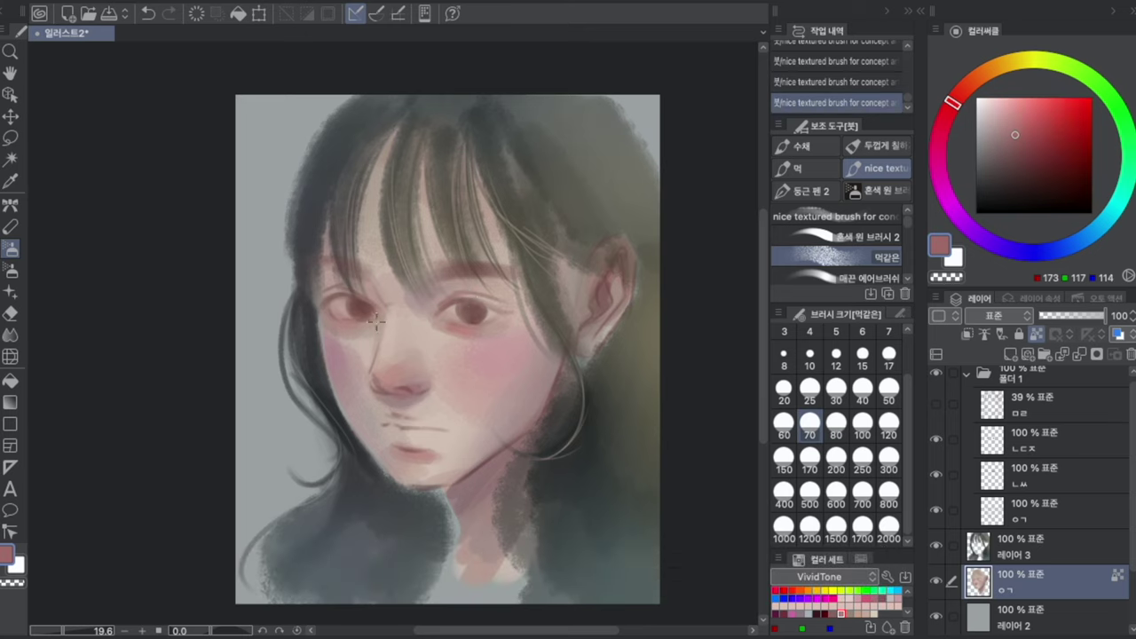
alt+click(371, 341)
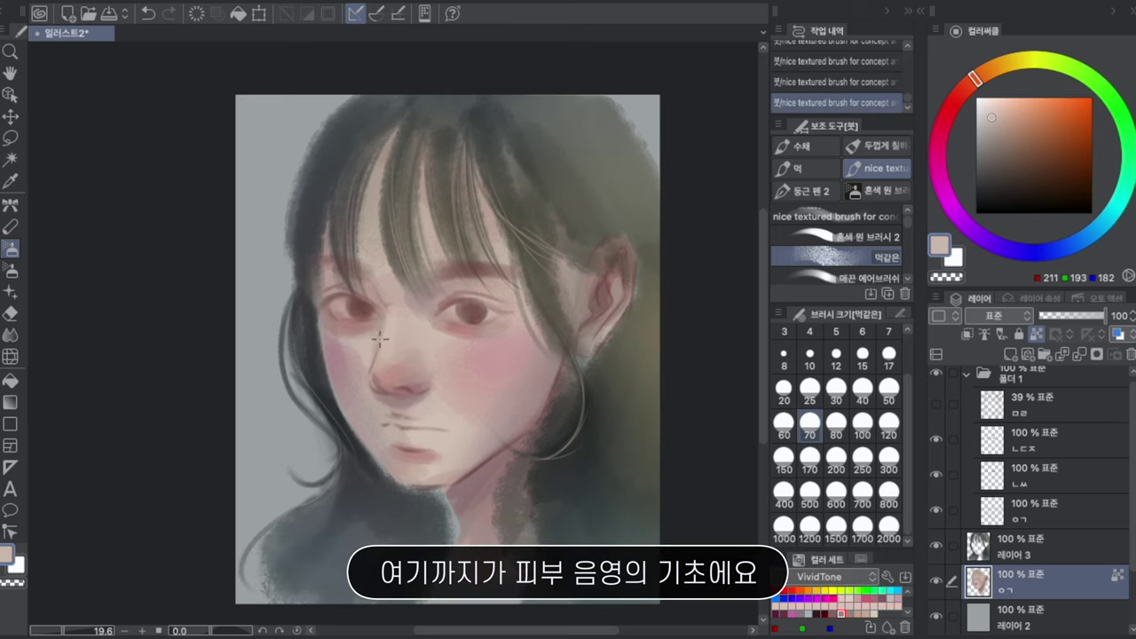
alt+click(417, 321)
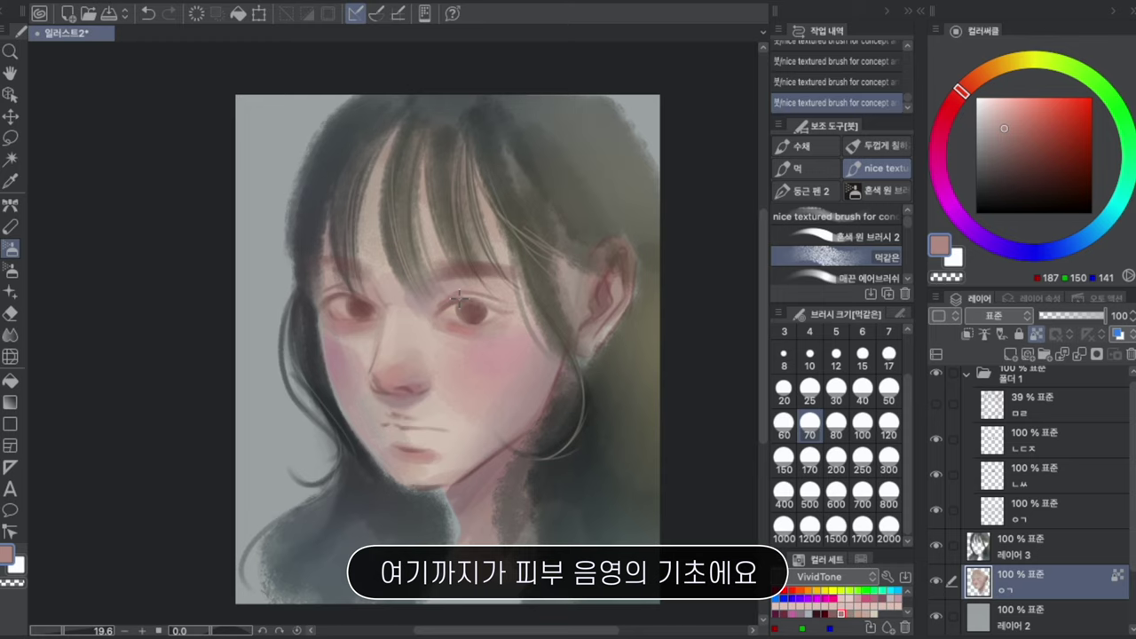
alt+click(403, 316)
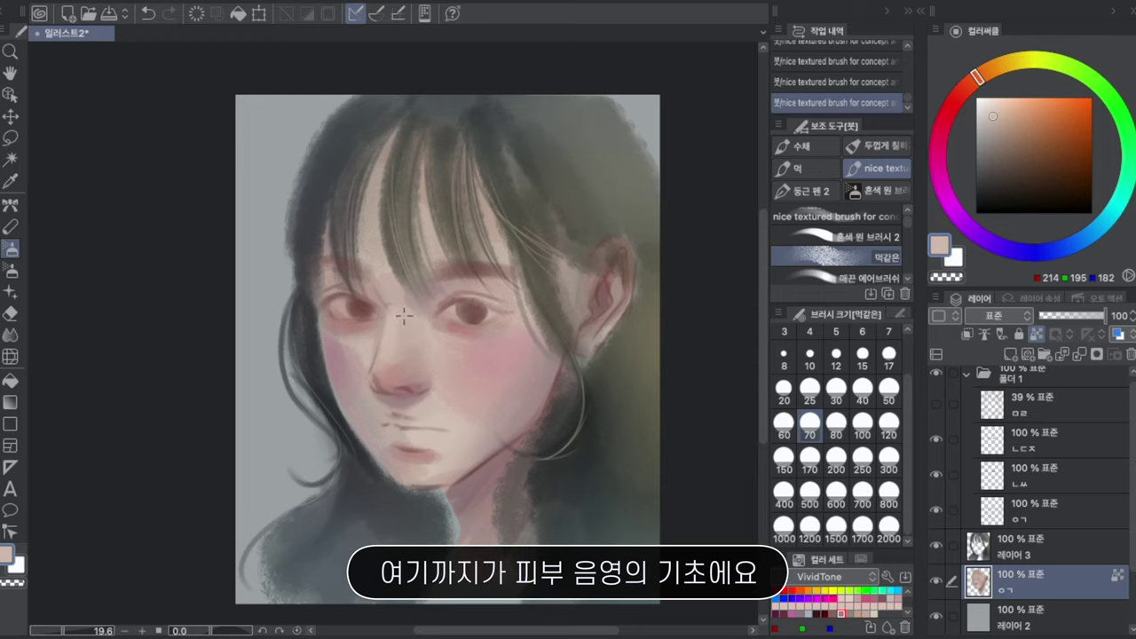
Step: Add a new raster layer above the face colour layer and name it ㅇㅅ
click(1017, 327)
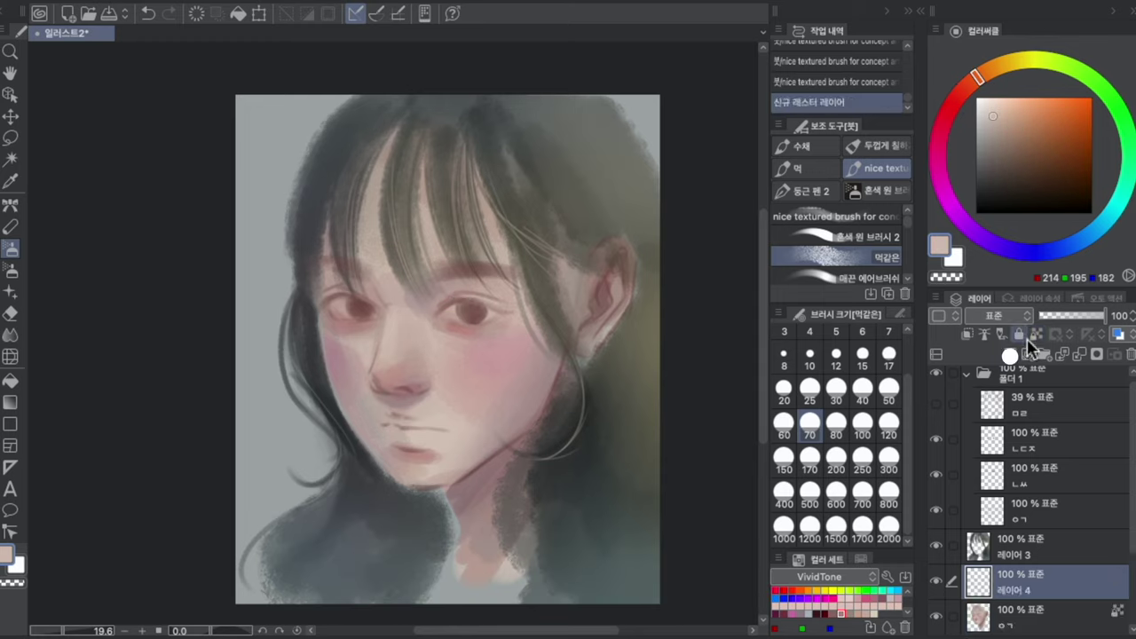
key(Return)
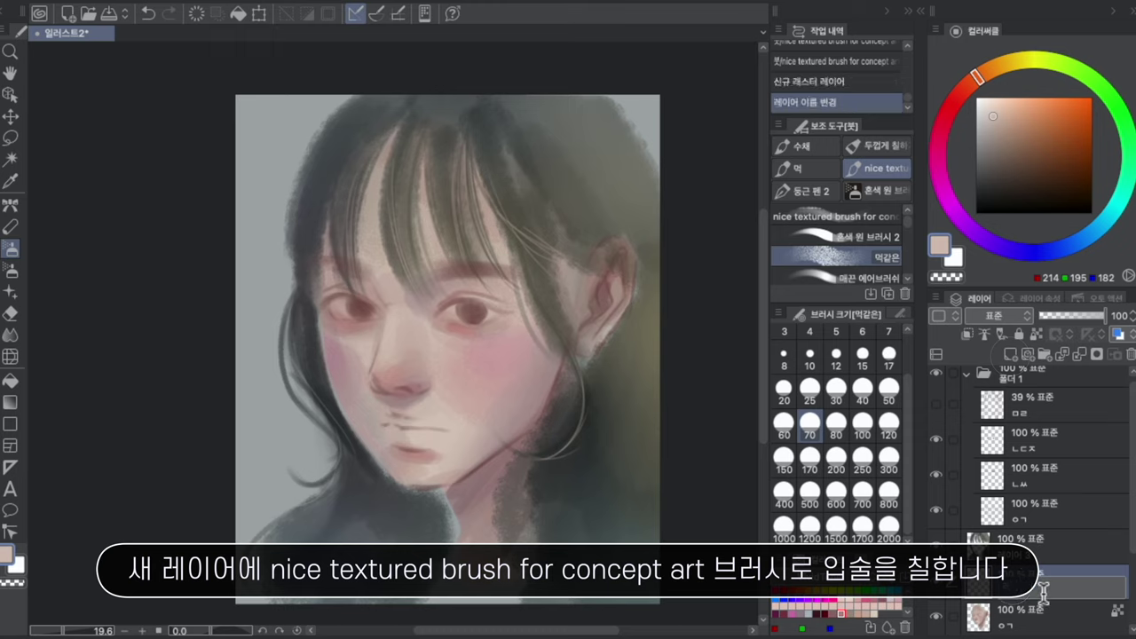
key(])
Step: Start blocking in the lips with the nice textured brush for concept art in RGB 209, 138, 143 at size 80
click(947, 113)
drag(1017, 136, 1015, 114)
click(1015, 118)
click(832, 217)
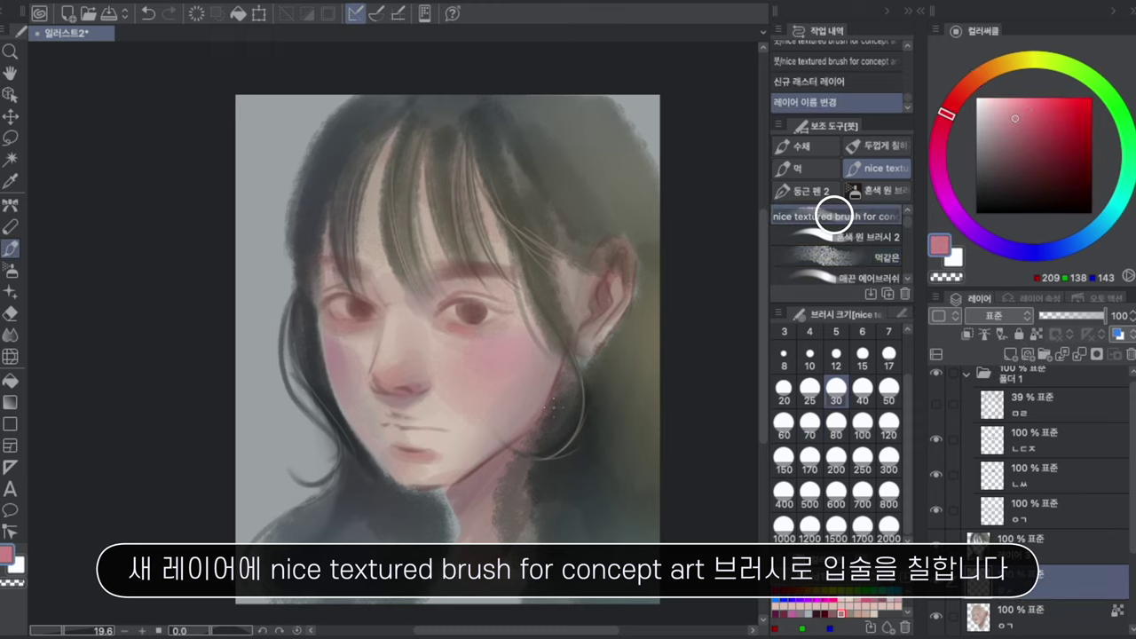
mouse_move(366, 443)
mouse_down()
mouse_move(397, 435)
mouse_move(391, 424)
mouse_move(441, 434)
mouse_move(405, 449)
mouse_move(425, 436)
mouse_up()
key(ctrl+z)
click(836, 425)
Step: Fill out the lip shape with RGB 167, 96, 110 at brush size 100, keeping the outer edges soft
click(942, 126)
click(1032, 128)
click(1025, 138)
click(785, 457)
click(862, 425)
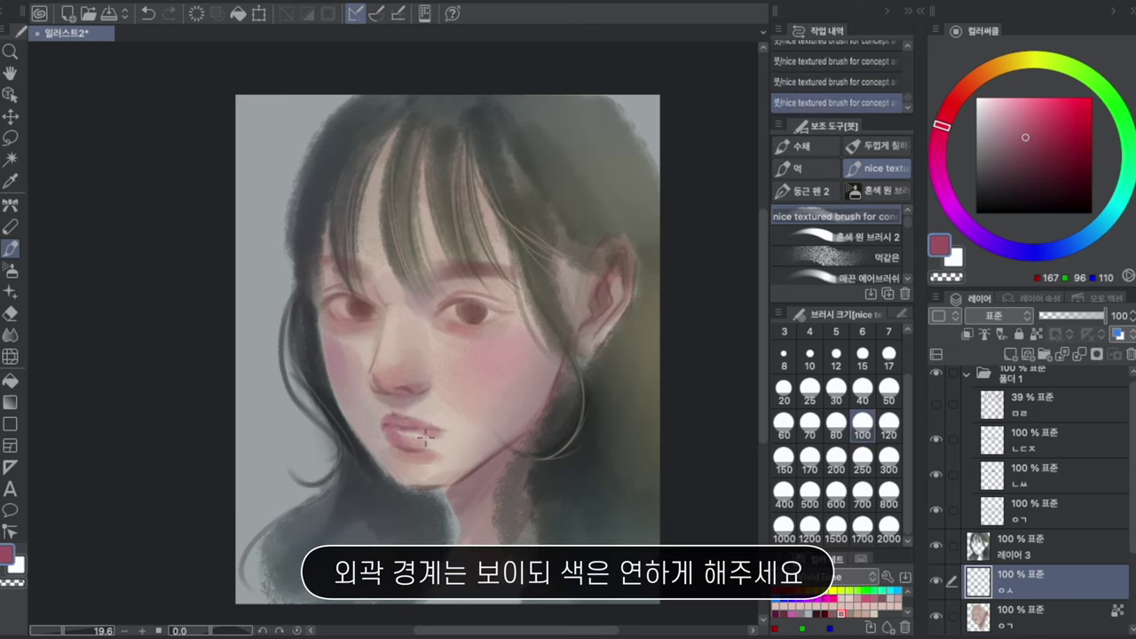
key(ctrl+z)
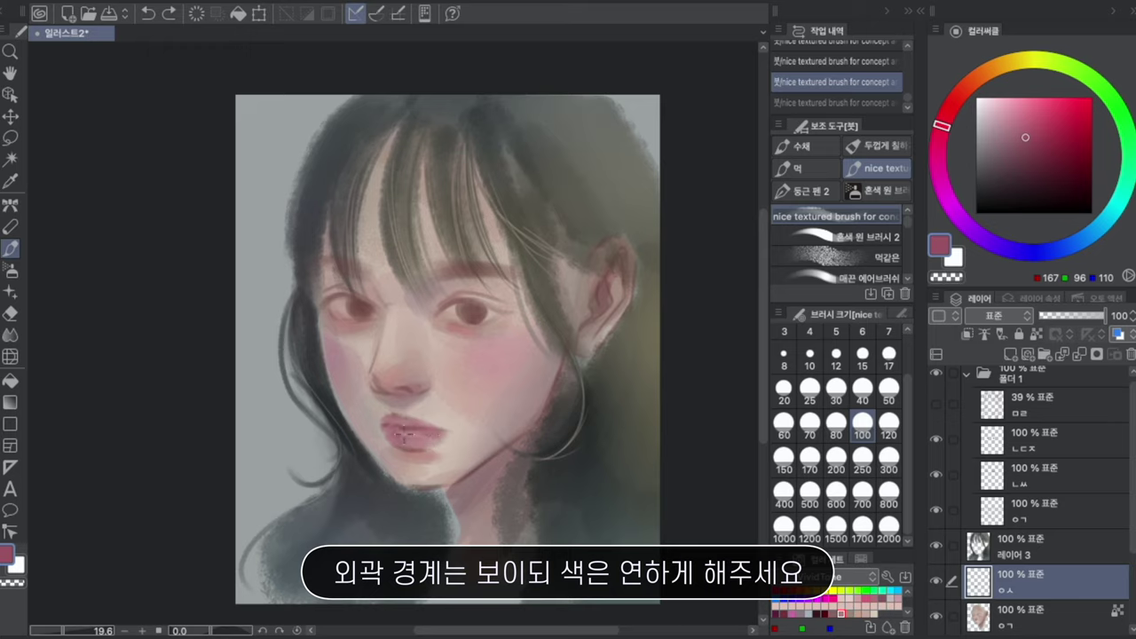
key(ctrl+y)
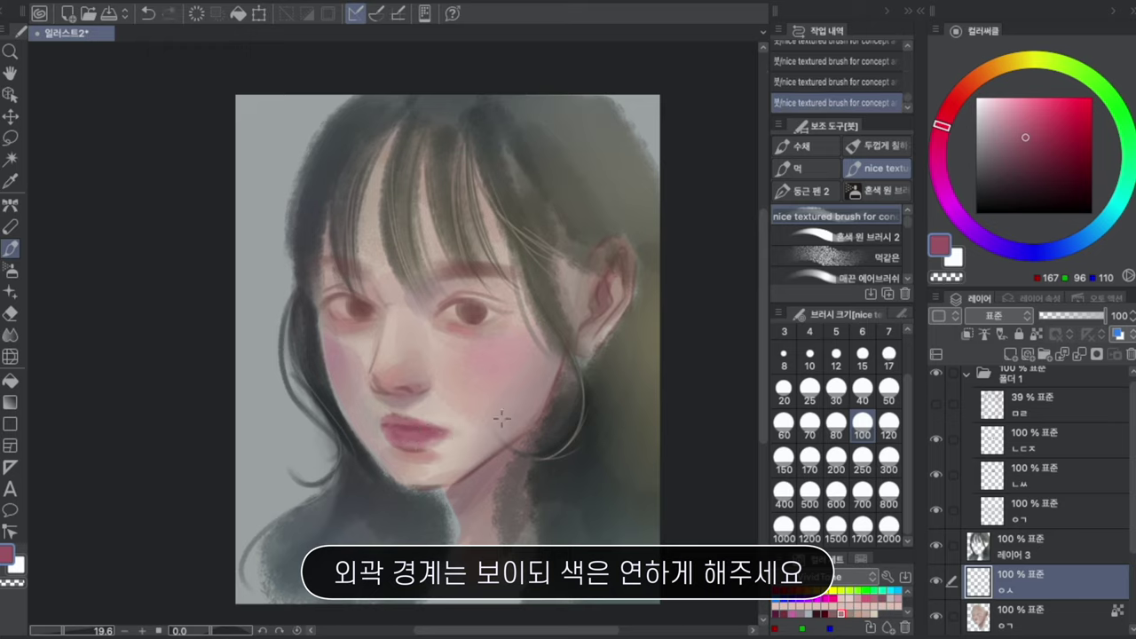
Step: Darken the inner lips and the mouth line with RGB 116, 52, 64 at brush size 30
click(864, 392)
click(1040, 161)
click(838, 391)
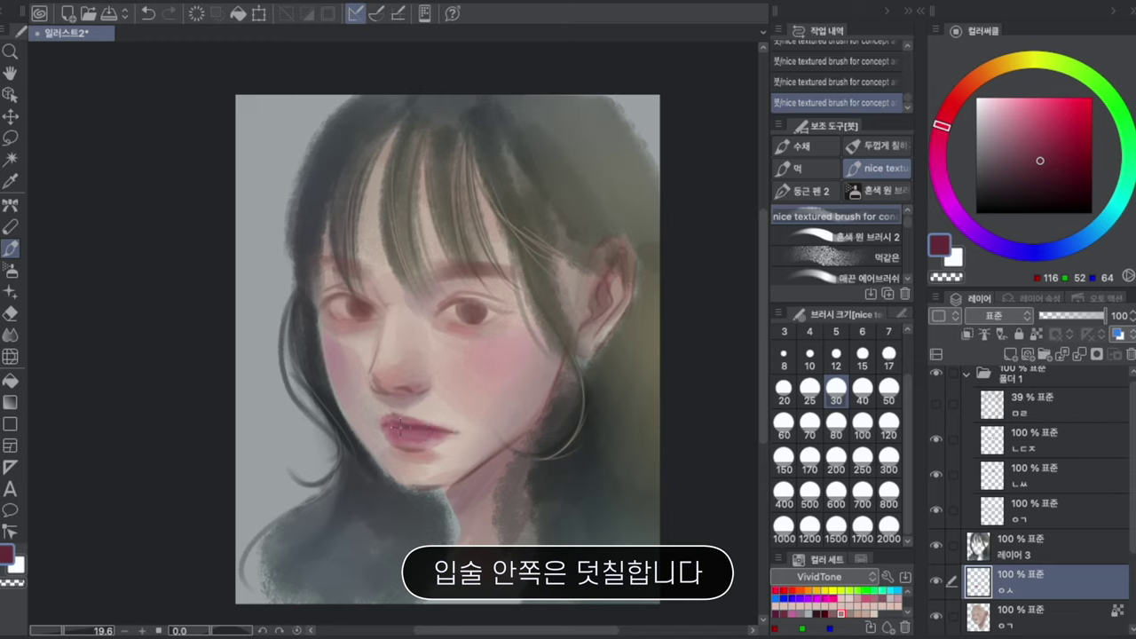
Step: Lasso the lip lines on the ㅇㄱ line layer, cut and paste them to a new layer, and place it directly above ㅇㅅ
key(m)
click(1029, 513)
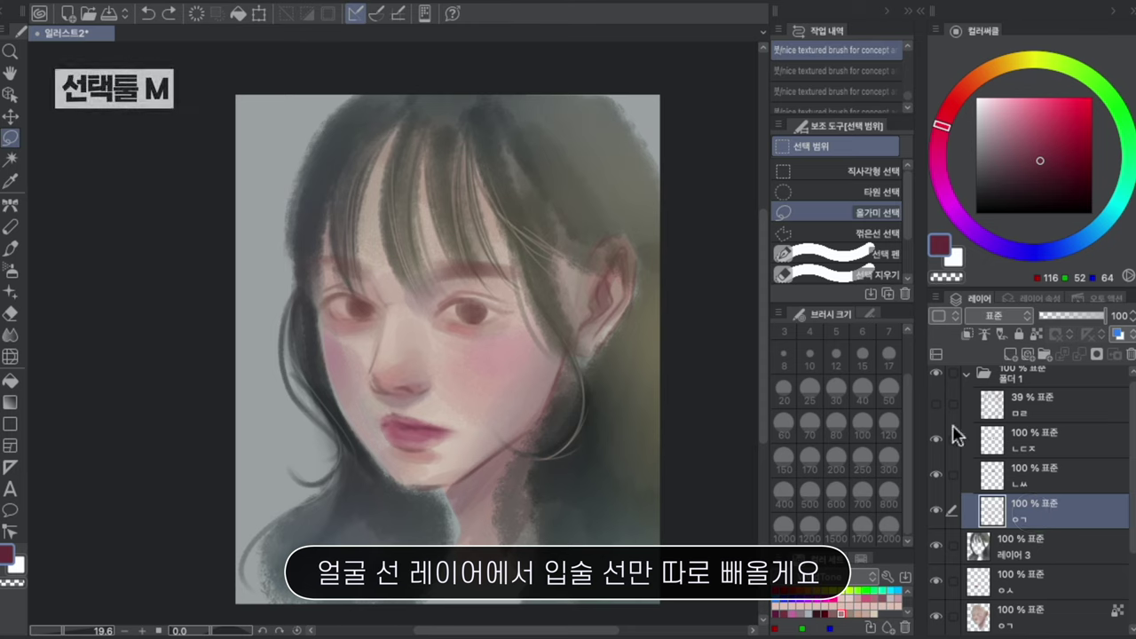
mouse_move(451, 451)
mouse_down()
mouse_move(471, 418)
mouse_move(367, 419)
mouse_move(456, 438)
mouse_up()
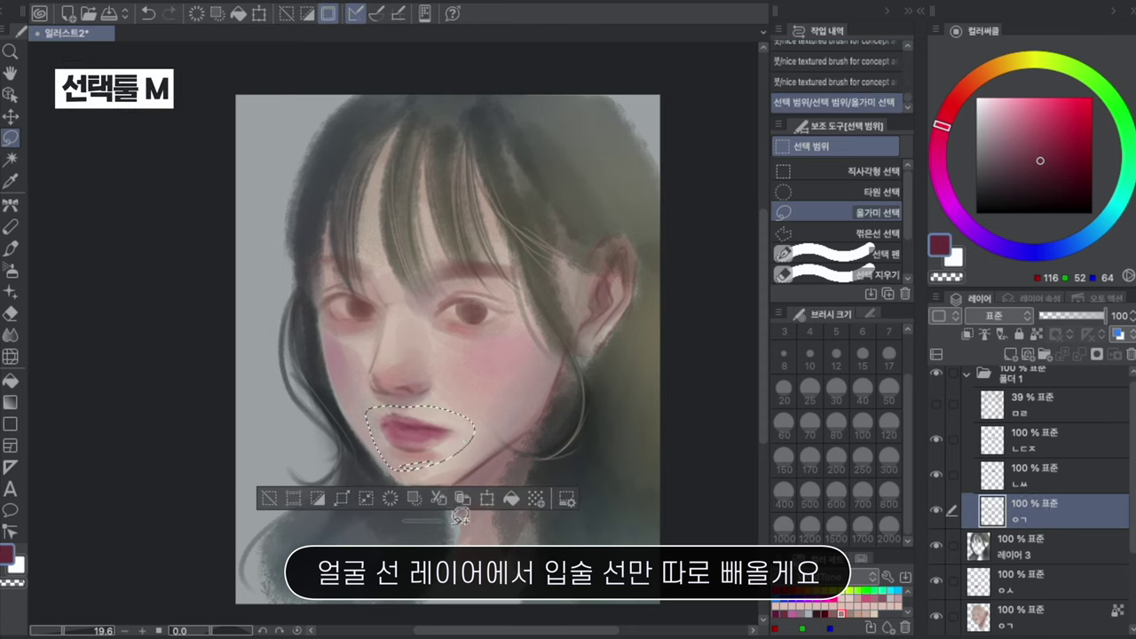
click(438, 498)
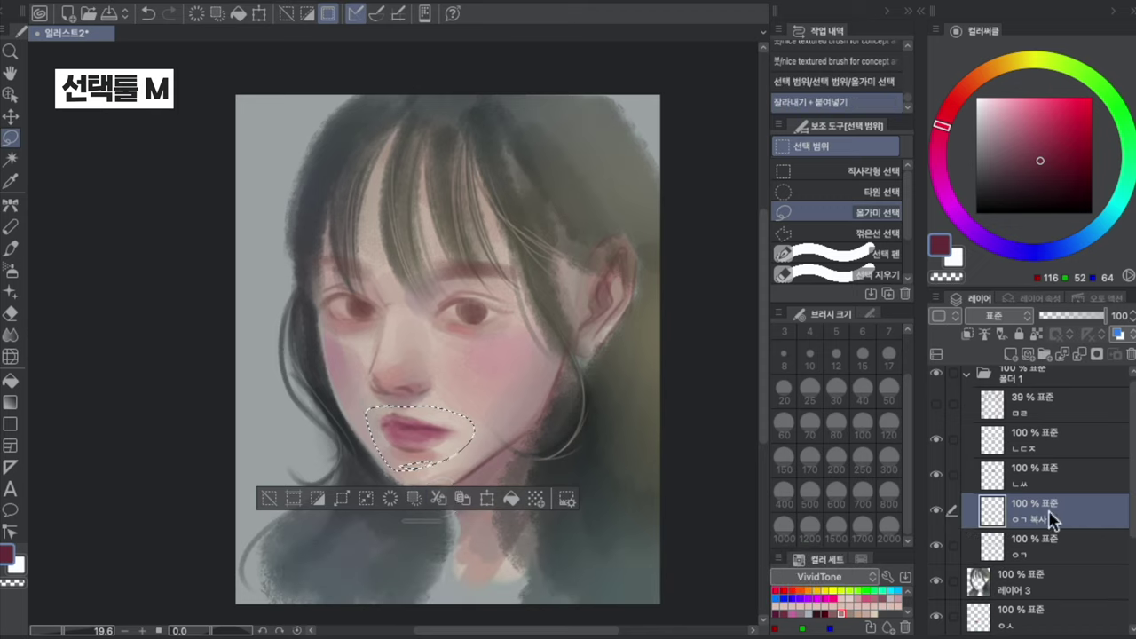
click(1039, 513)
drag(1040, 550, 1071, 527)
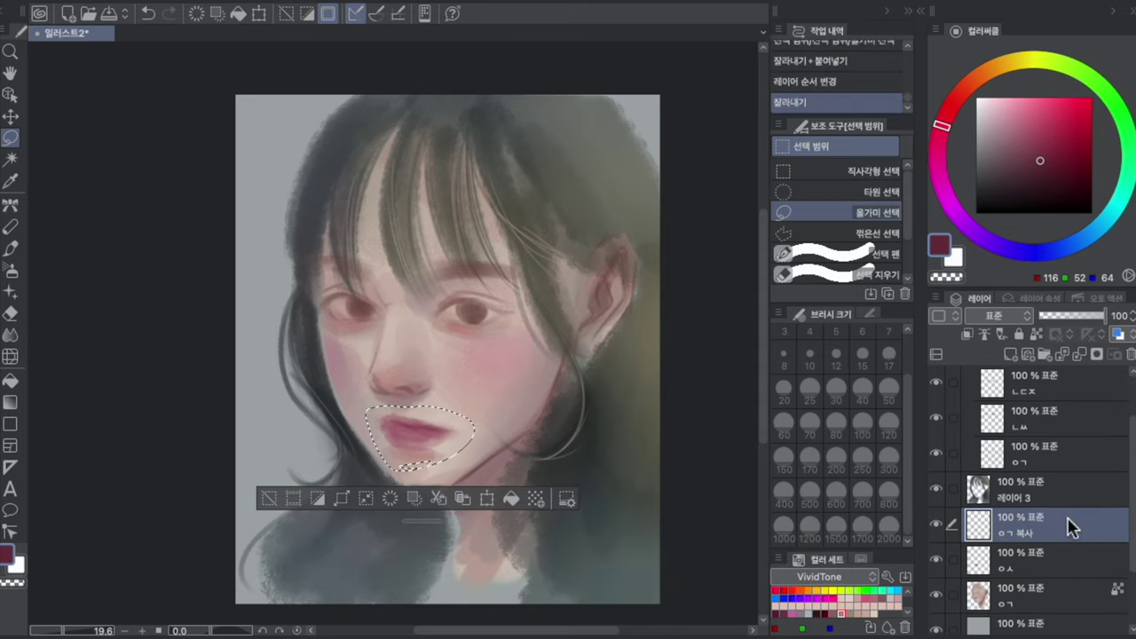
Step: Clear the selection and merge the separated lip line layer with the ㅇㅅ lip colour layer
key(ctrl+d)
ctrl+click(1040, 560)
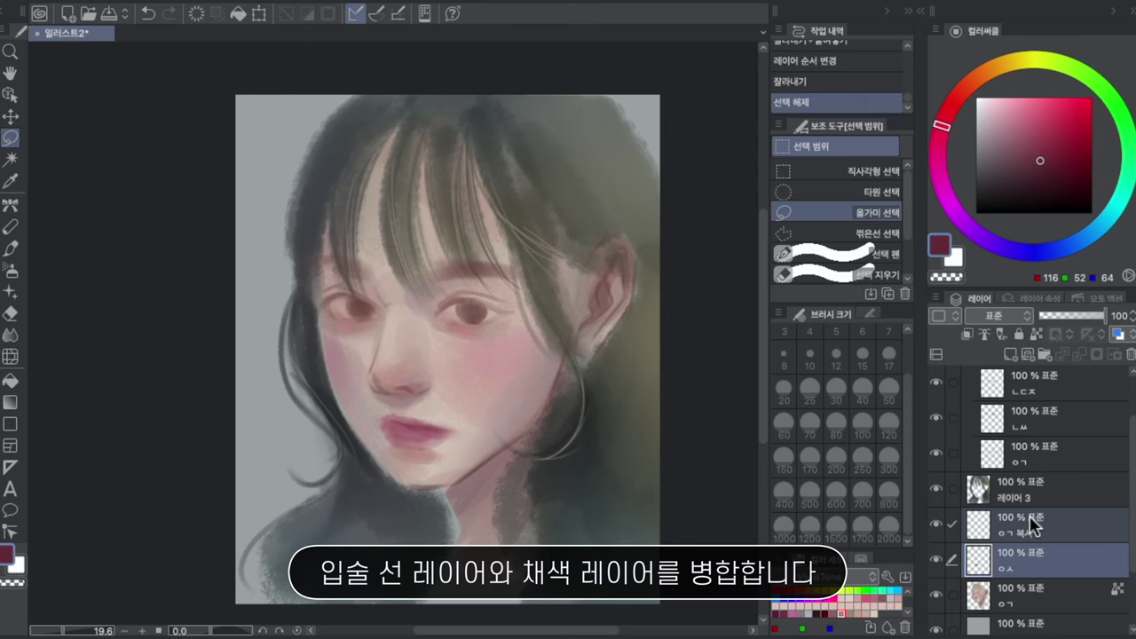
right_click(1031, 525)
click(1088, 443)
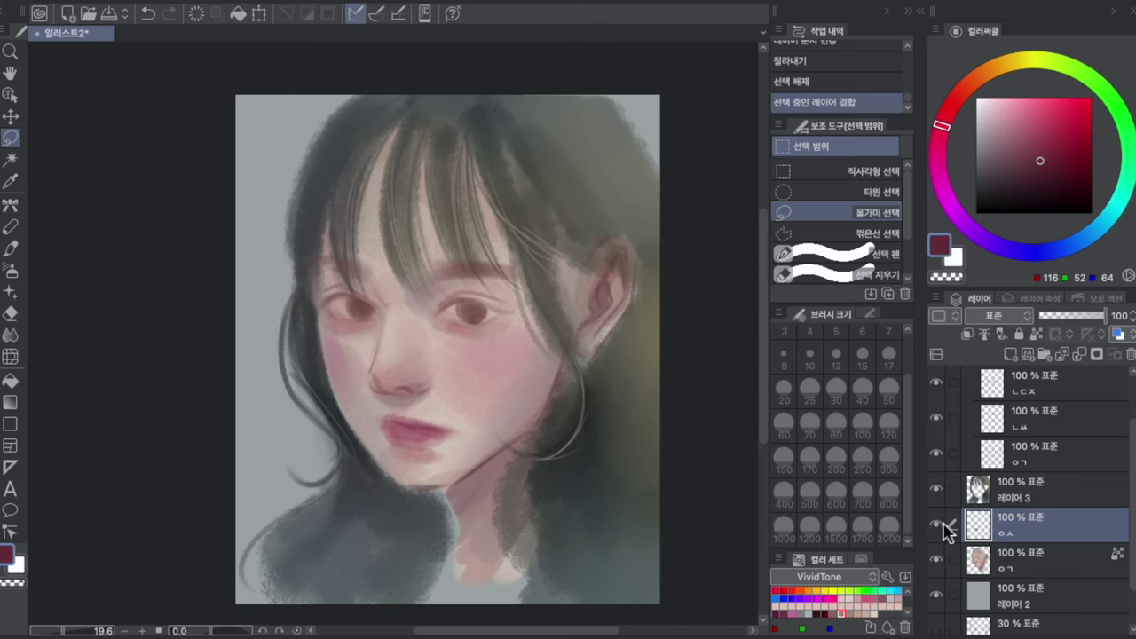
Step: Merge the ㅇㄱ face line layer with the ㅇㄱ face colour layer and place the result below ㅇㅅ
click(998, 568)
ctrl+click(1031, 461)
right_click(1031, 461)
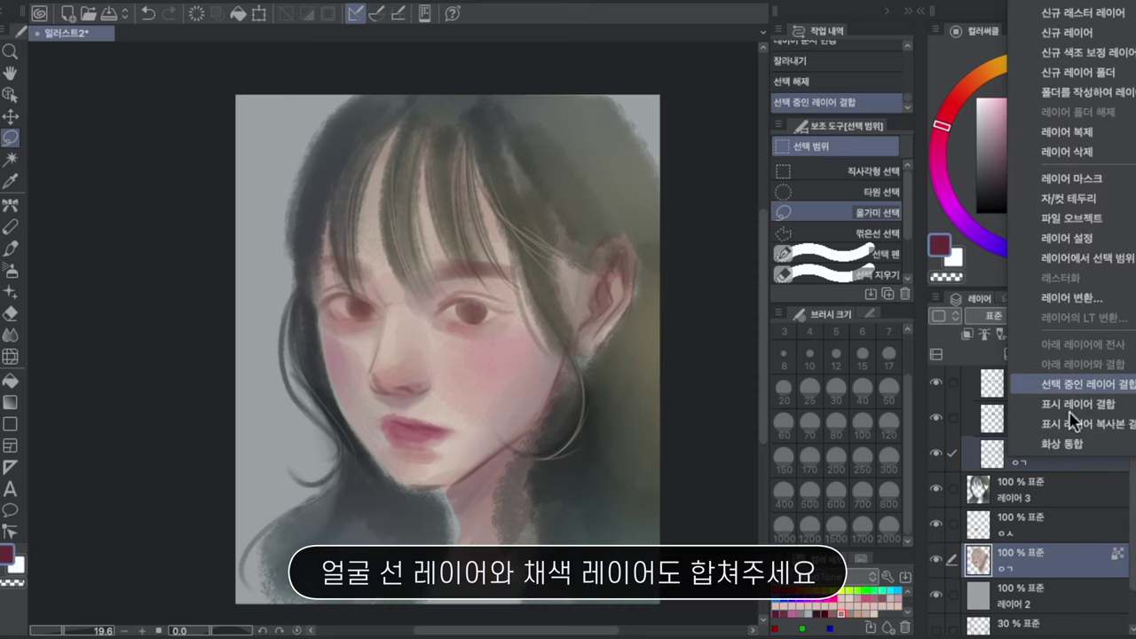
click(1072, 429)
drag(1027, 394, 1011, 604)
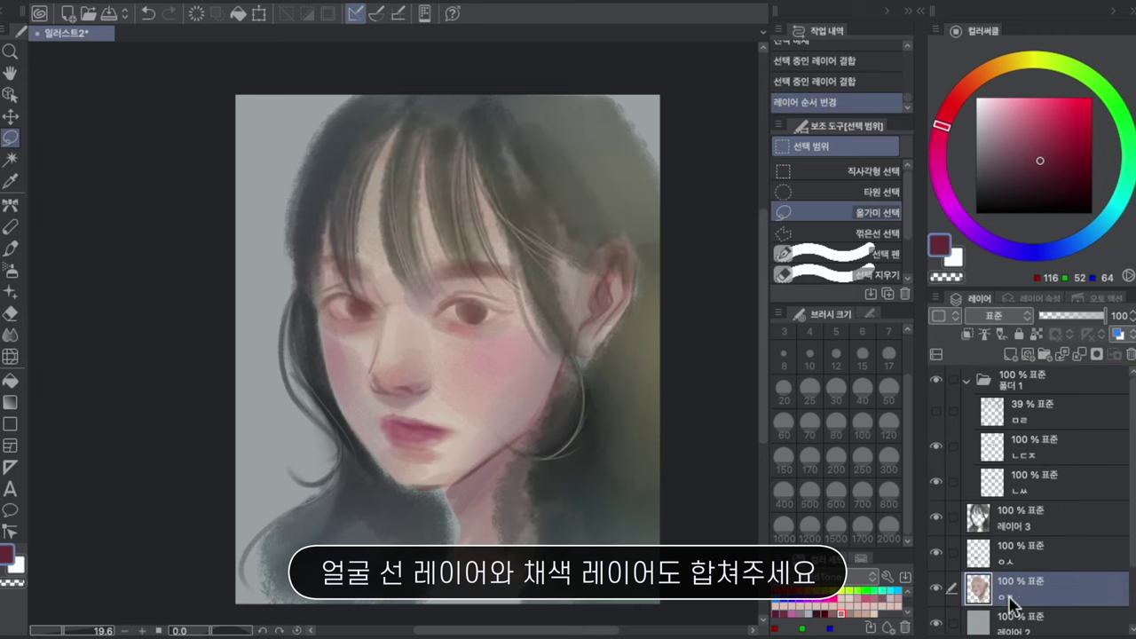
Step: Reshape the jaw and chin with Liquify at size 1500 across the ㅇㅅ, ㅇㄱ and 레이어 3 layers together
click(1017, 554)
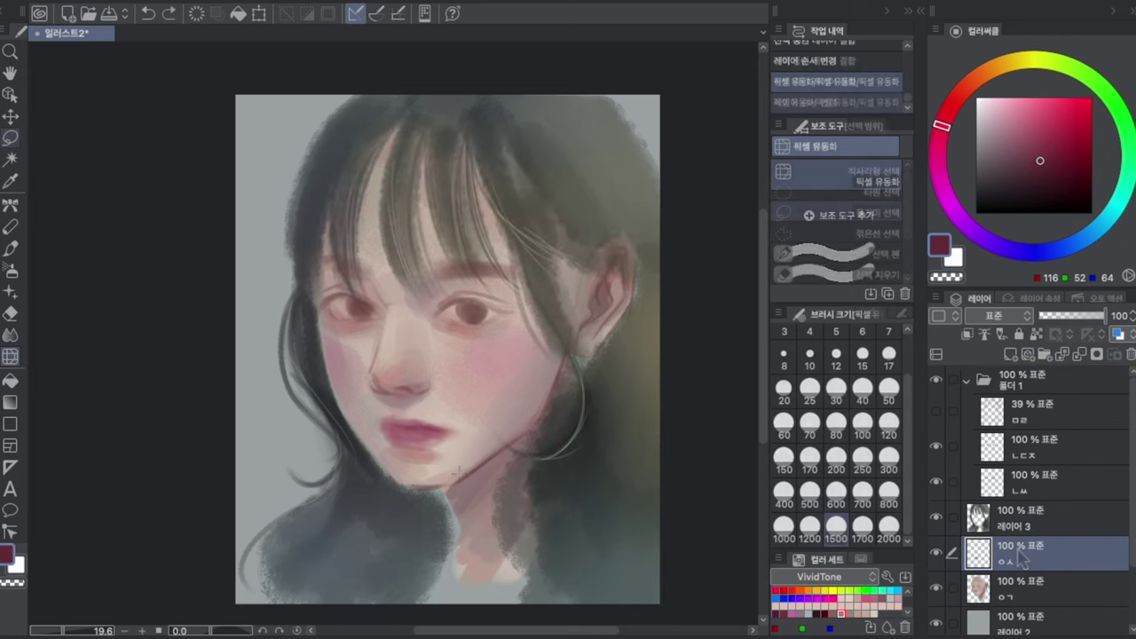
ctrl+click(1086, 582)
ctrl+click(1054, 513)
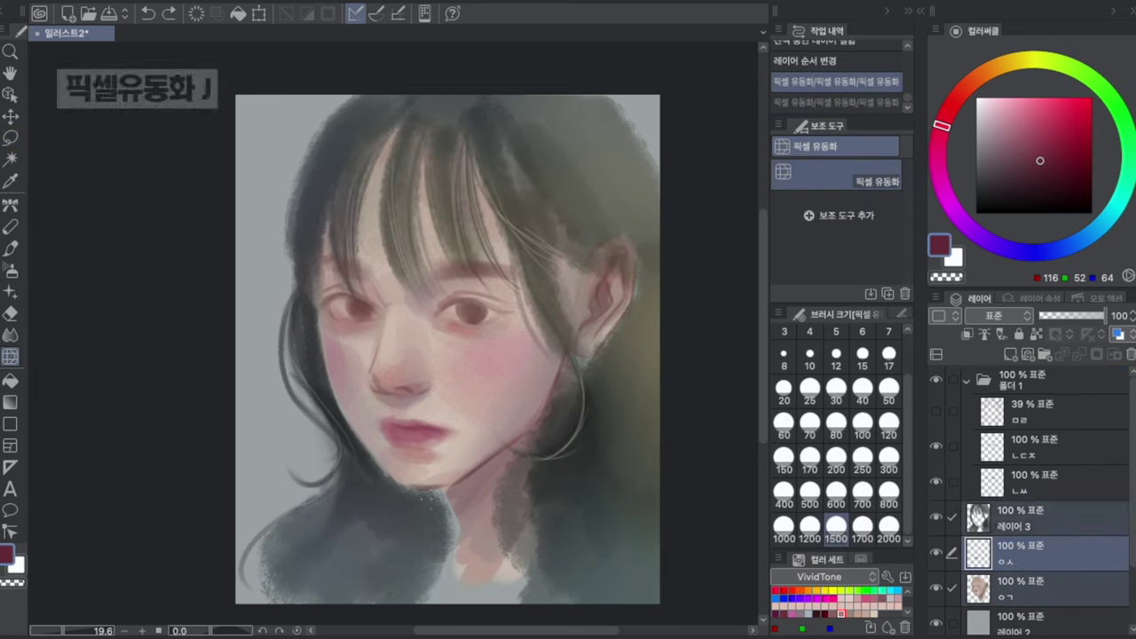
drag(457, 492, 436, 471)
key(ctrl+z)
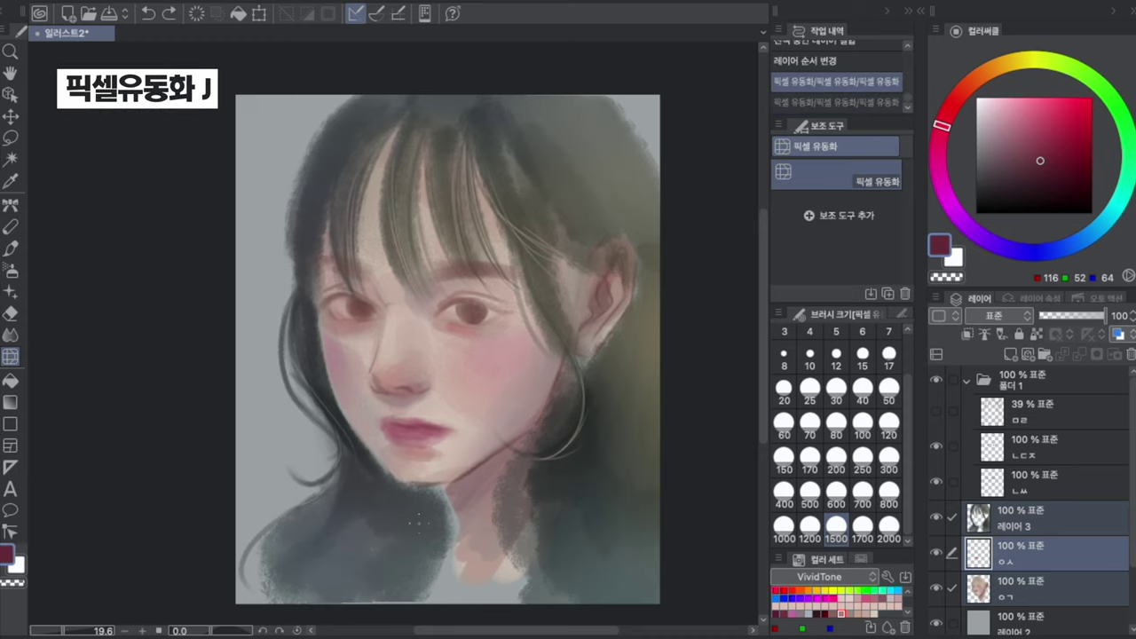
key(ctrl+y)
Step: Transform the lips on the ㅇㅅ layer to adjust their size and position on the face
click(1034, 562)
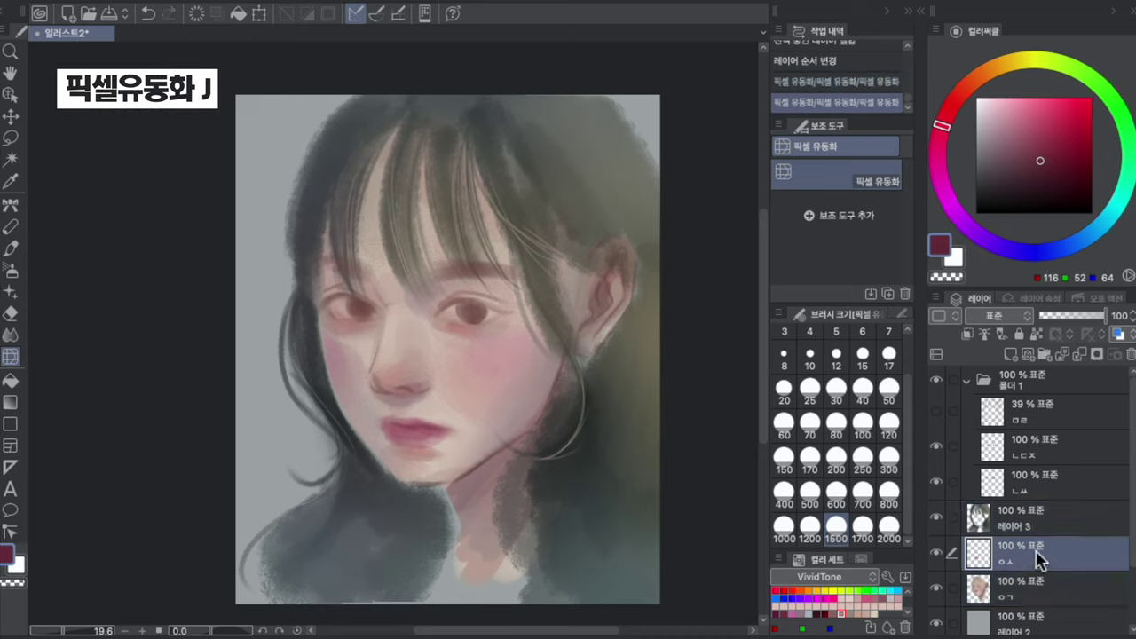
key(ctrl+t)
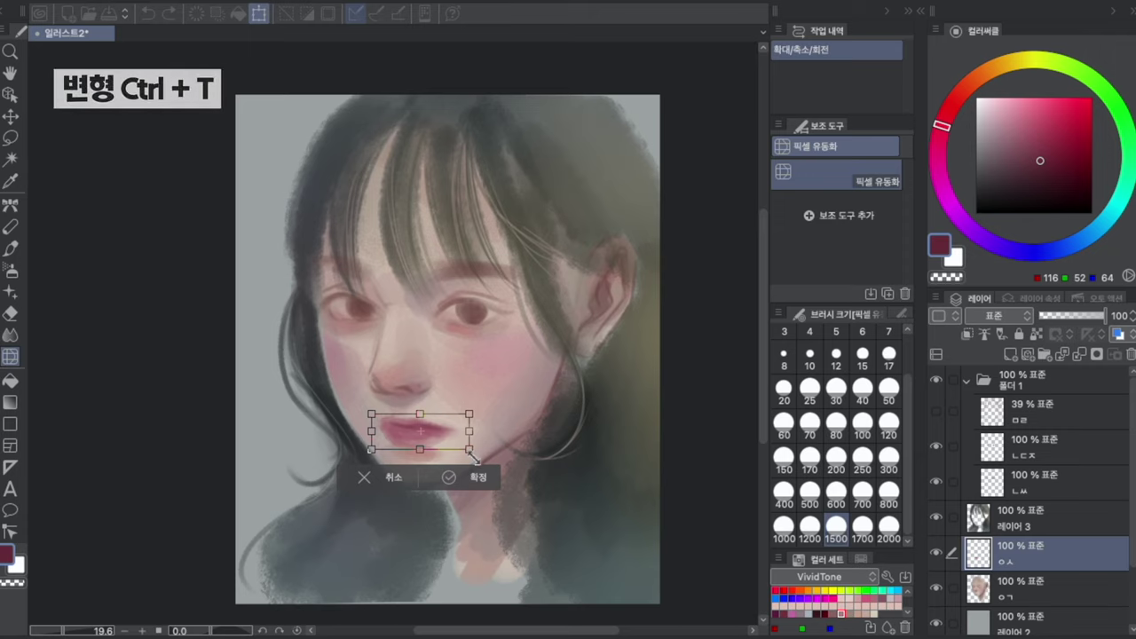
drag(469, 451, 454, 444)
click(478, 478)
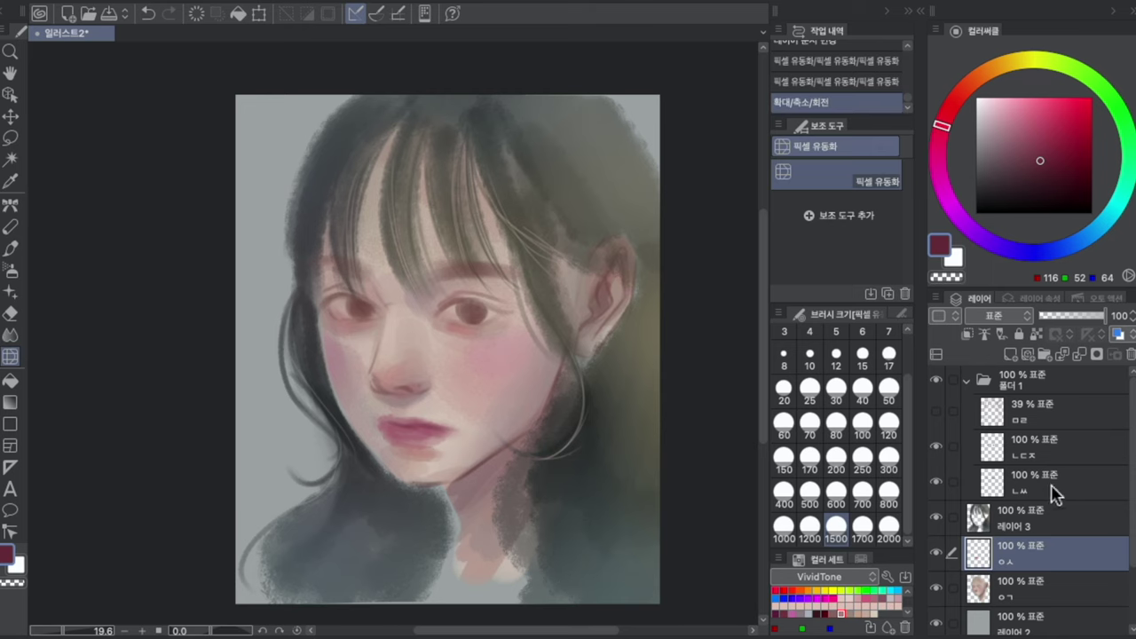
Step: Darken and desaturate the irises on the ㄴㄷㅈ layer with saturation -31 and luminosity -34
click(1033, 448)
key(ctrl+u)
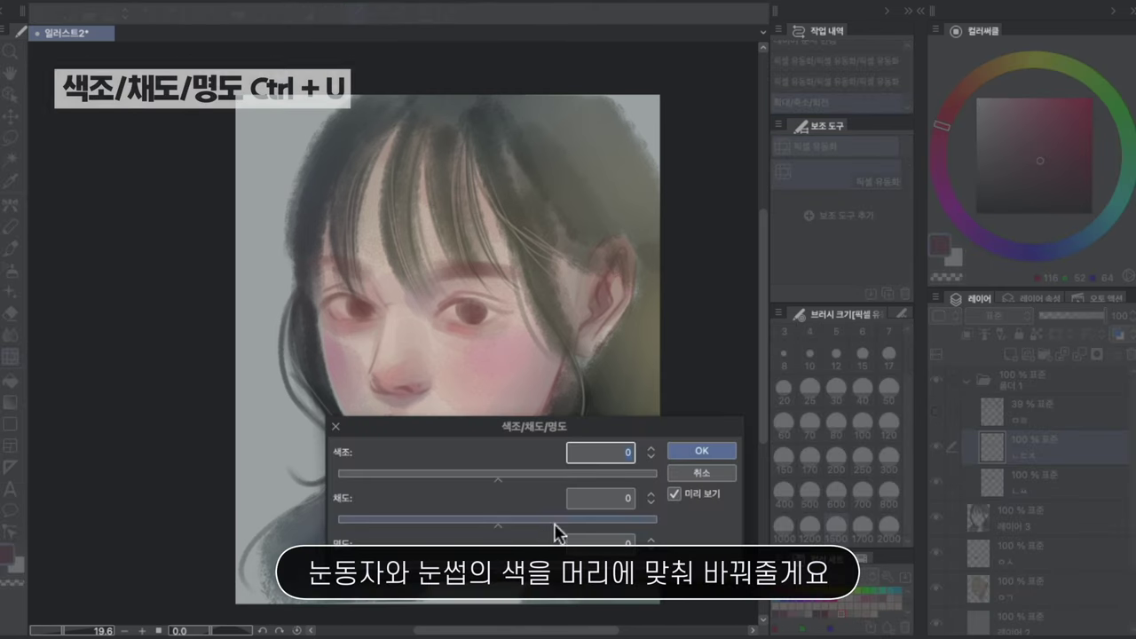
drag(498, 568, 400, 569)
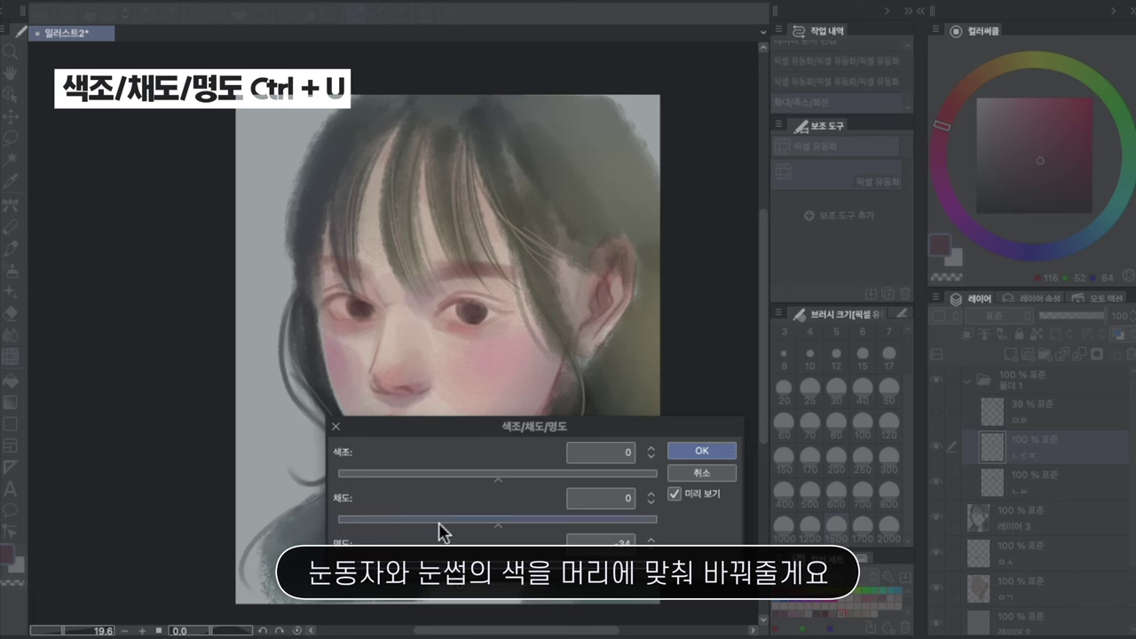
drag(443, 522, 453, 525)
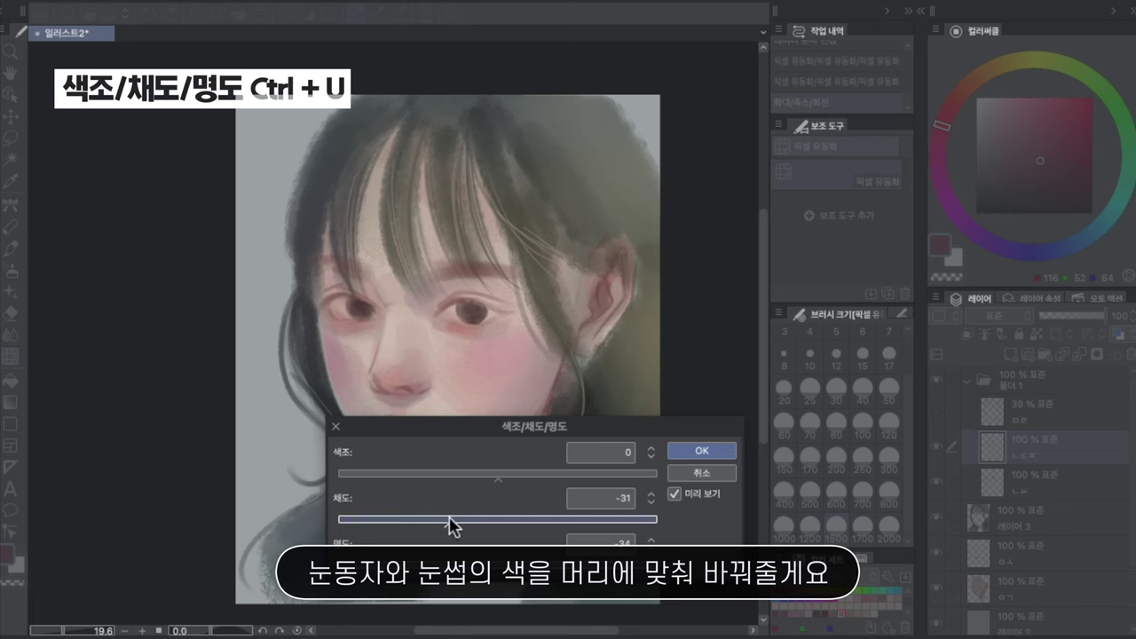
click(710, 452)
Step: Darken and desaturate the eyebrows on the ㄴㅆ layer with saturation -36 and luminosity -29
click(1054, 484)
key(ctrl+u)
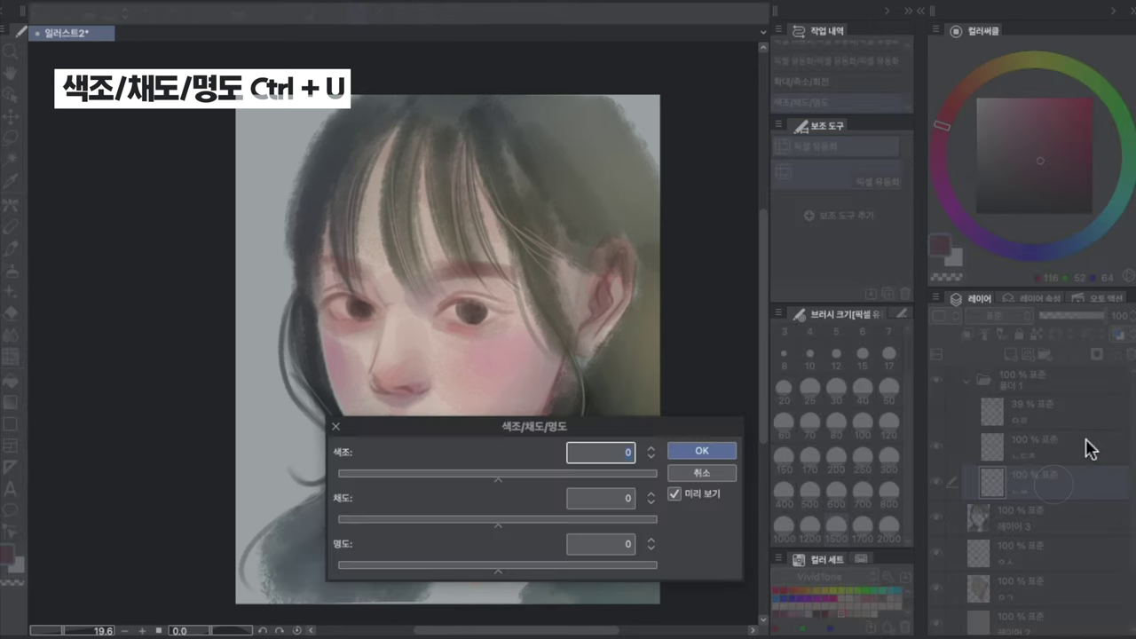
click(441, 523)
click(464, 567)
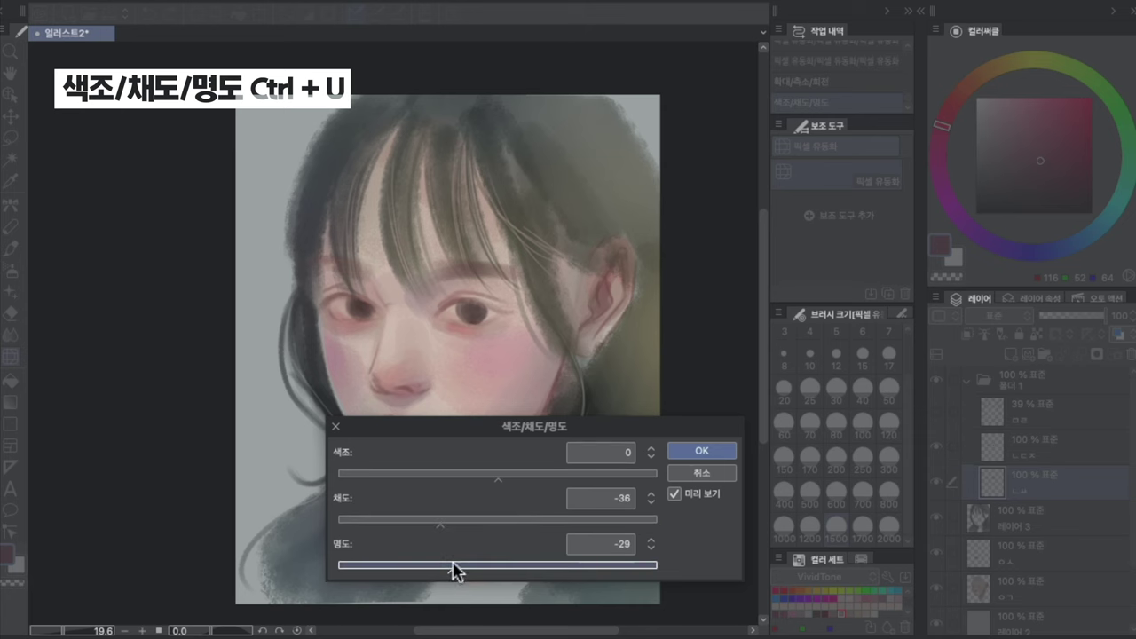
click(715, 451)
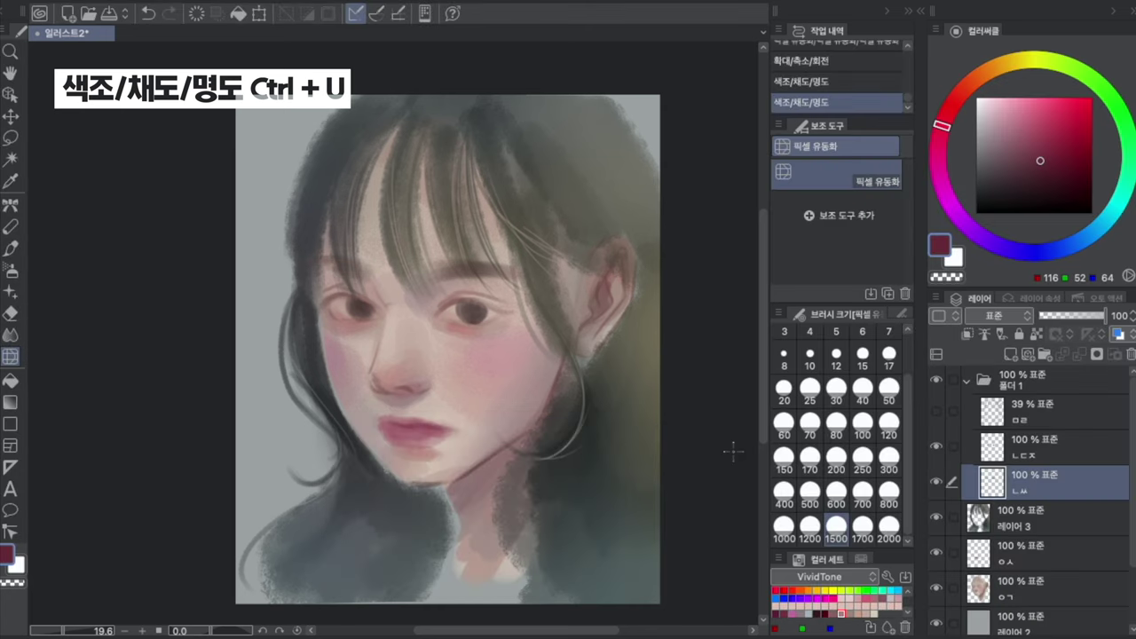
Step: Move the ㅁㄹ layer out of the folder to below 레이어 2 and lock transparent pixels on the ㅇㄱ face layer
drag(1038, 590, 1071, 541)
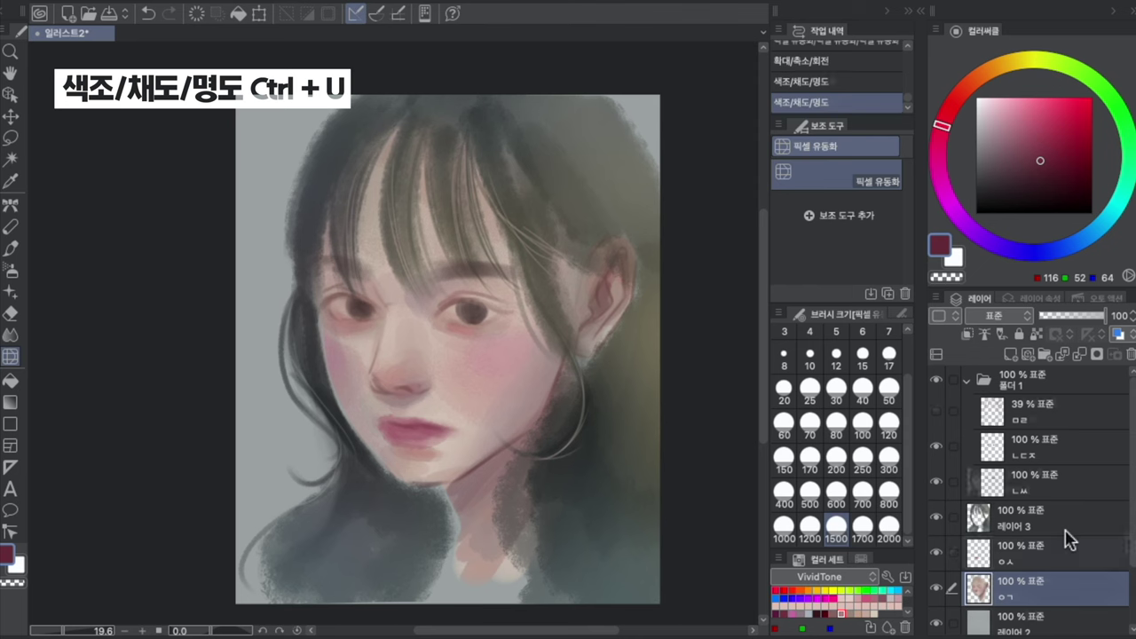
drag(1072, 540, 1071, 543)
click(1036, 334)
scroll(508, 314, up, 2)
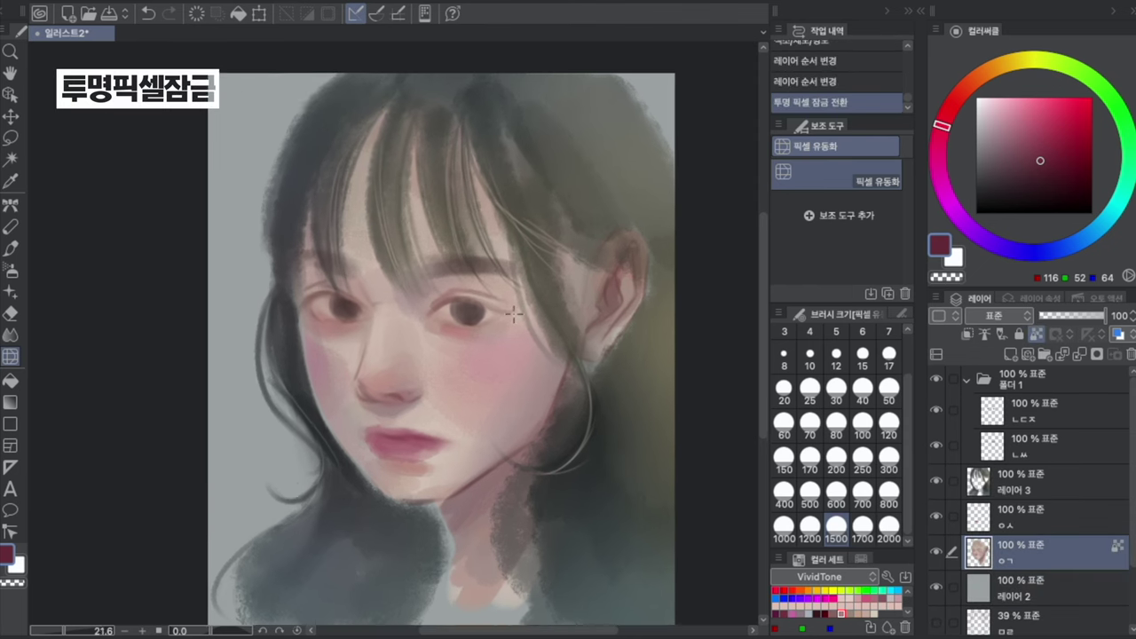
drag(512, 350, 522, 348)
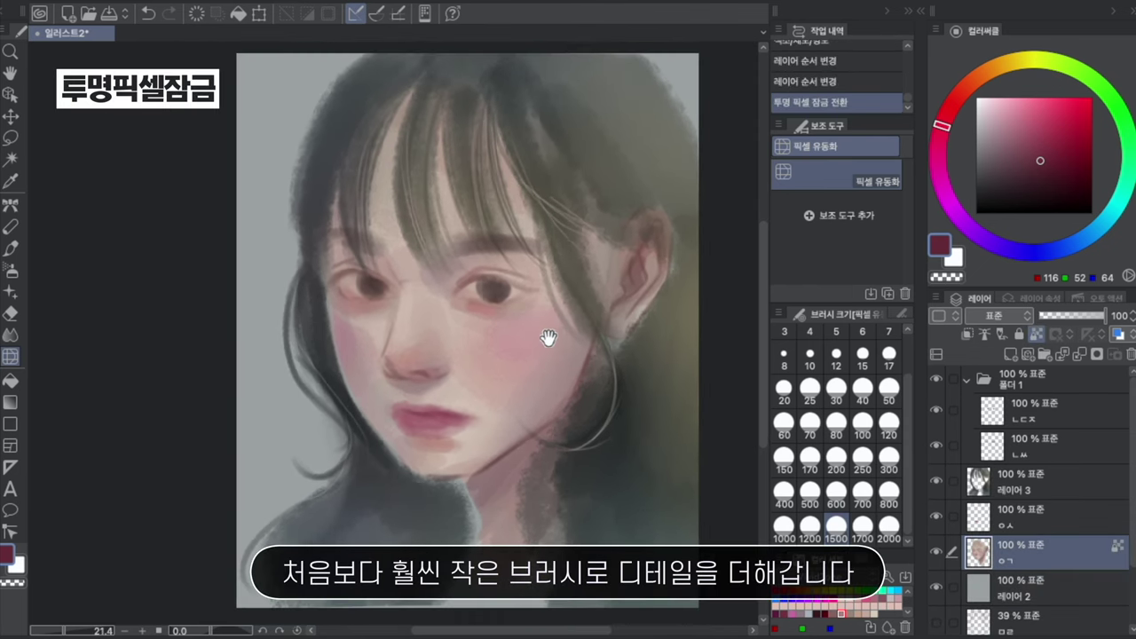
Step: Refine the shading at the eye corners and around the nose with a size 30 textured brush and tones sampled from the skin
mouse_move(503, 303)
mouse_down()
mouse_move(473, 299)
mouse_move(540, 264)
mouse_up()
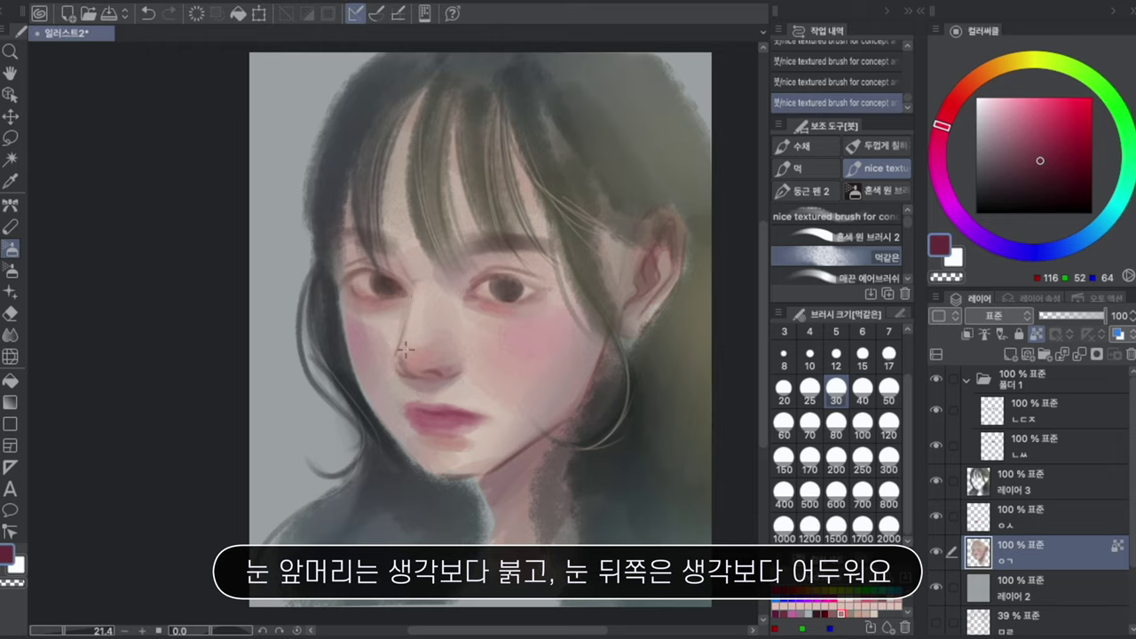
key(ctrl+z)
key(ctrl+y)
alt+click(459, 371)
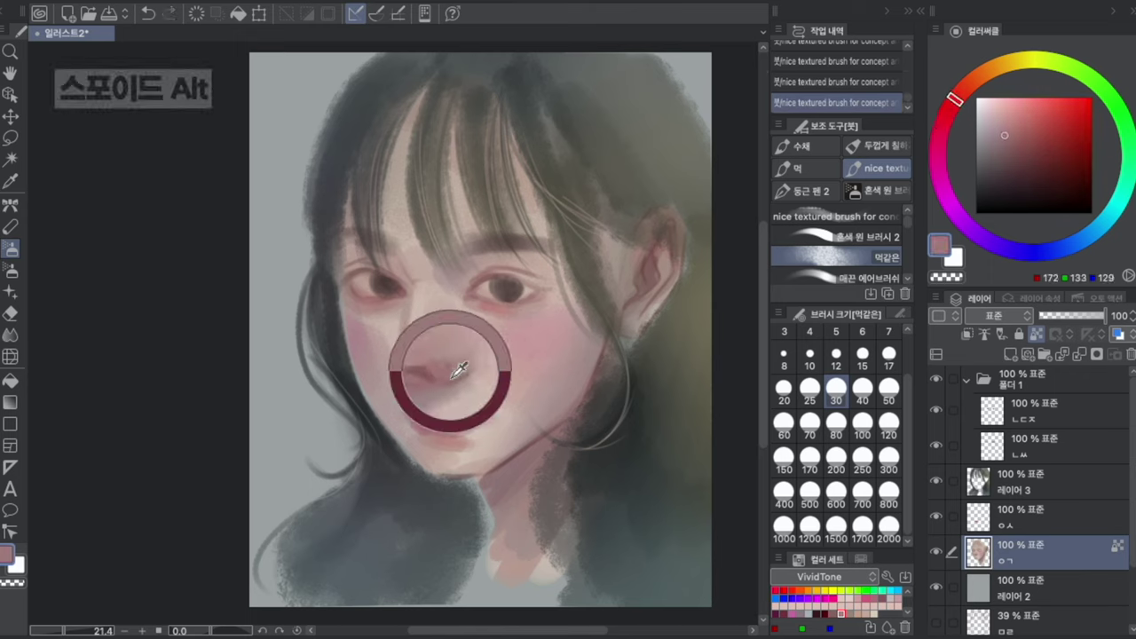
drag(459, 371, 464, 361)
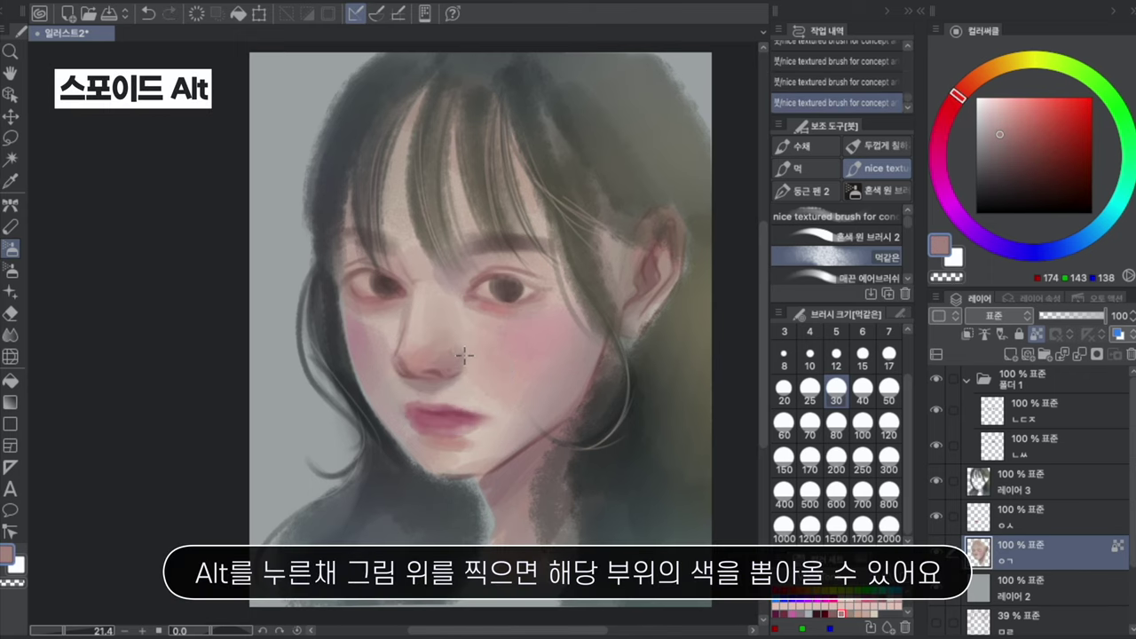
alt+click(472, 357)
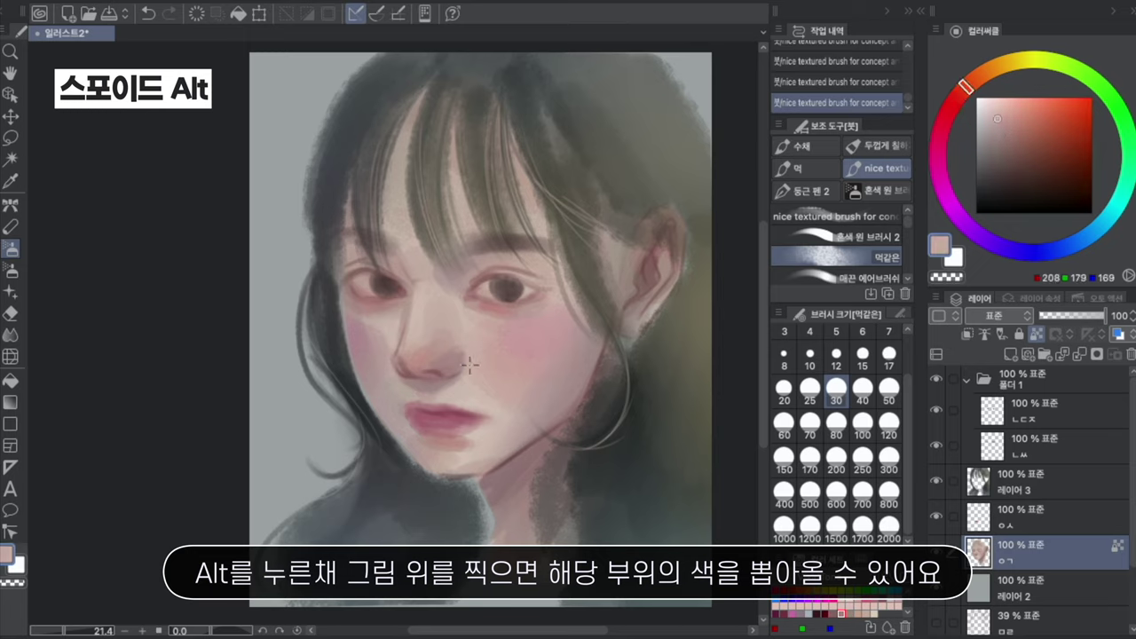
alt+click(465, 376)
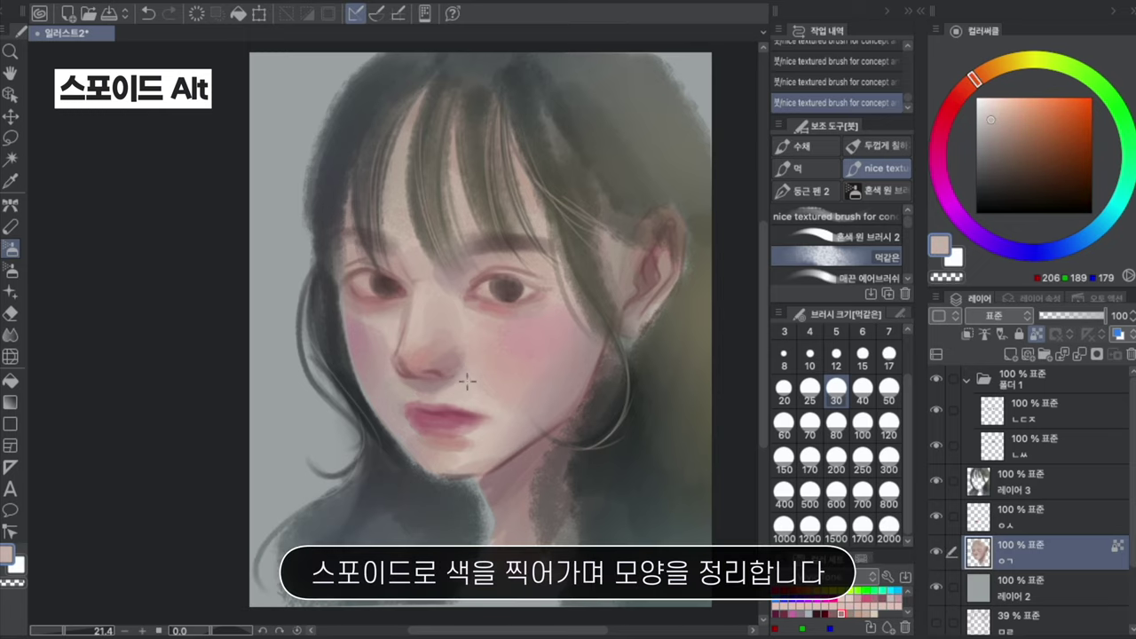
alt+click(439, 368)
alt+click(443, 367)
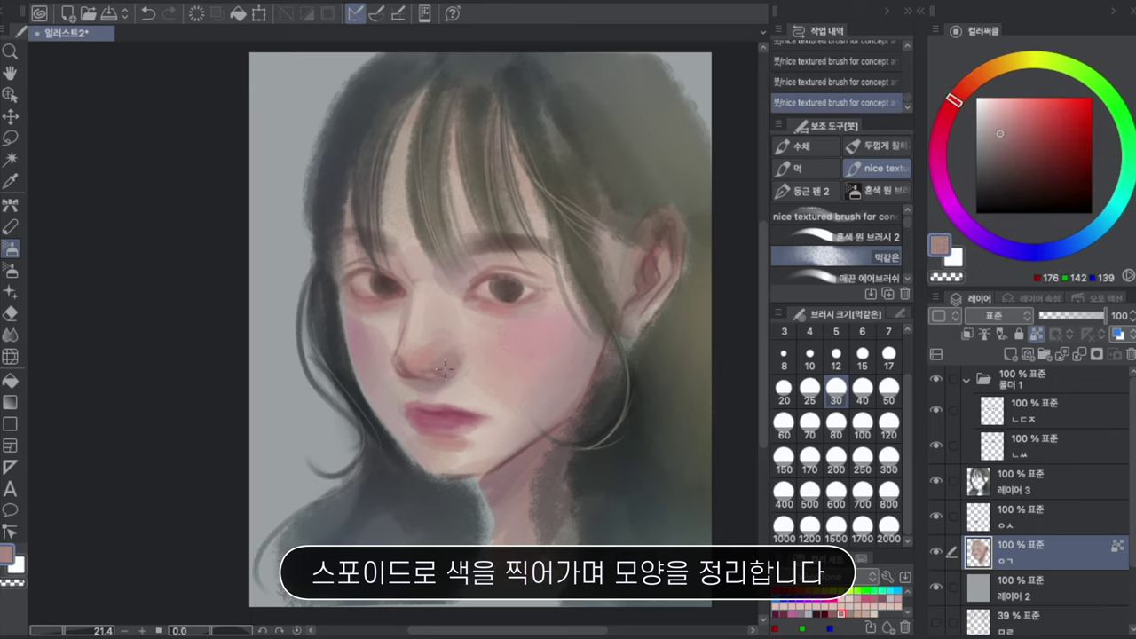
alt+click(430, 372)
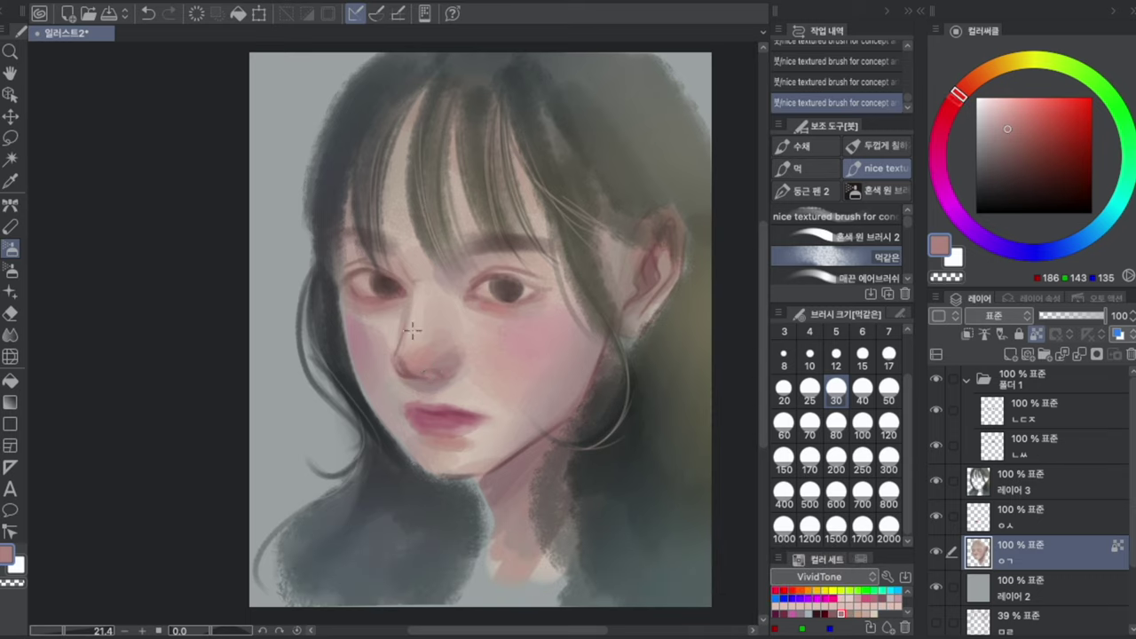
Step: Shade the jaw and upper neck with a grey-brown sampled from the jaw shadow, using brush size 80
key(])
key(])
key(])
key(])
key(])
alt+click(537, 432)
alt+click(543, 434)
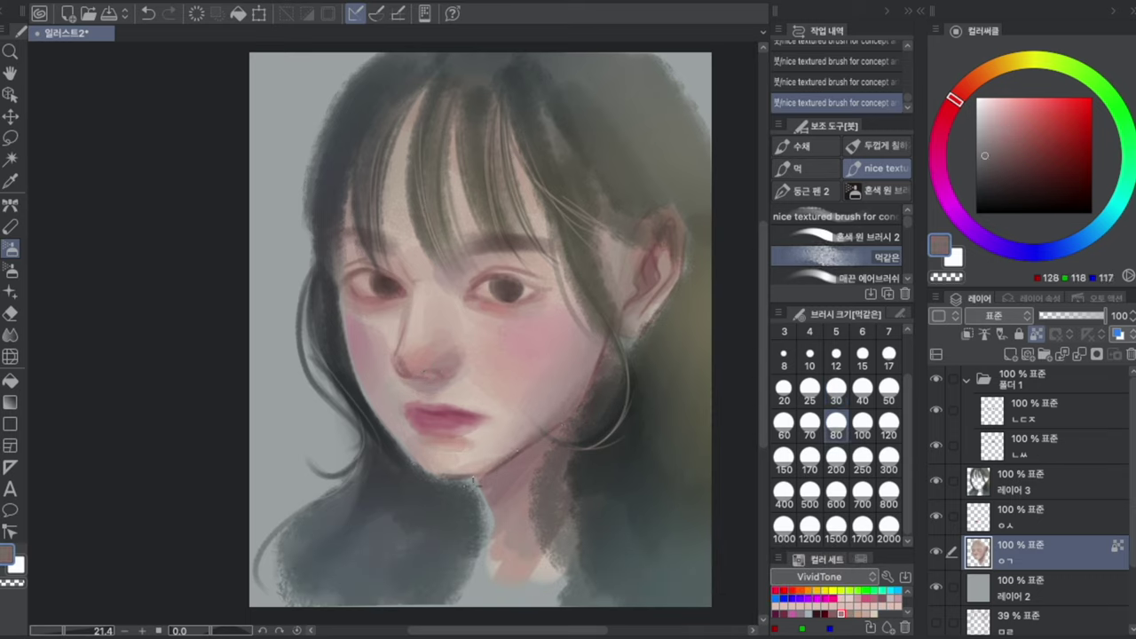
Step: Define the blurred cheek and chin contour with a size 40 brush in dark brown RGB 57, 45, 44 and red-pink RGB 186, 73, 104
click(862, 392)
click(1002, 188)
mouse_move(342, 286)
mouse_down()
mouse_move(364, 392)
mouse_move(352, 362)
mouse_up()
key(ctrl+z)
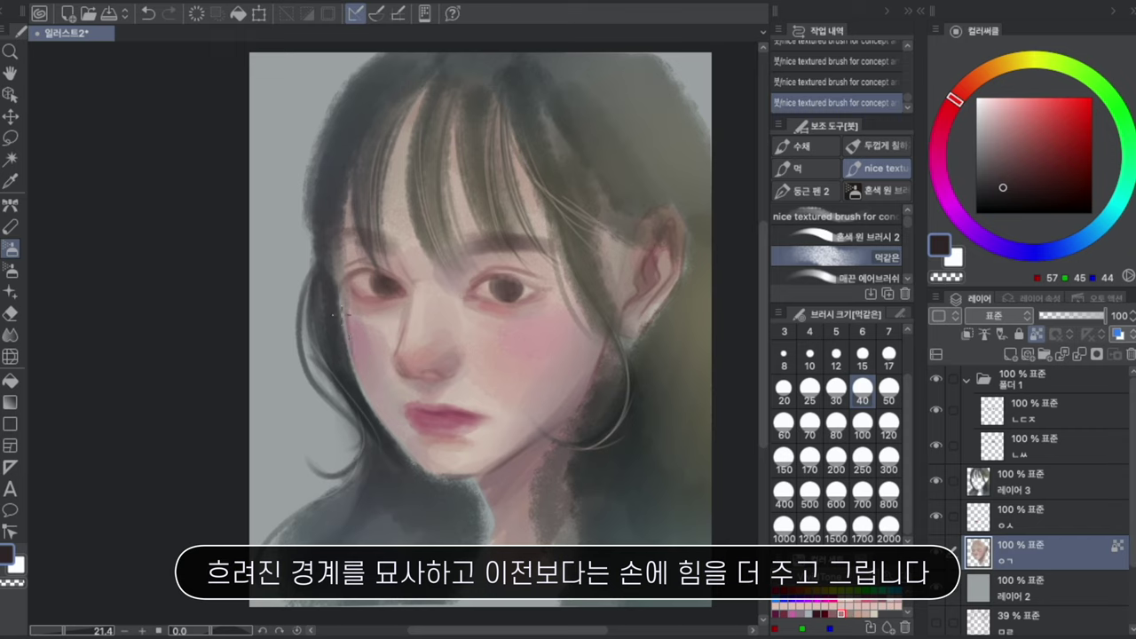
key(ctrl+z)
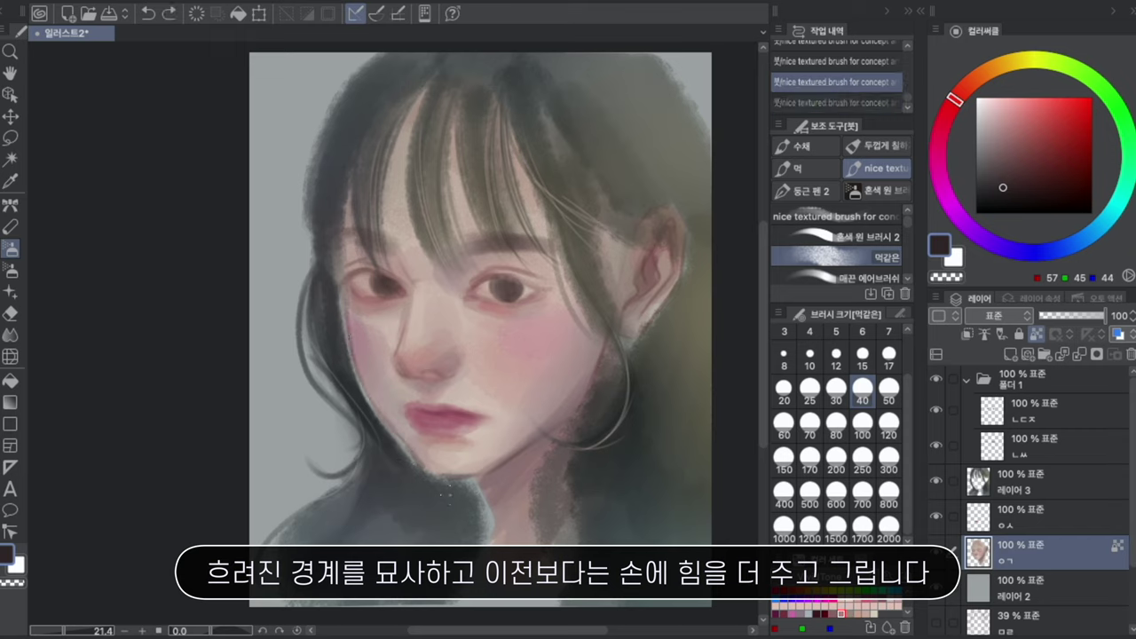
drag(419, 461, 435, 474)
click(1045, 128)
click(940, 134)
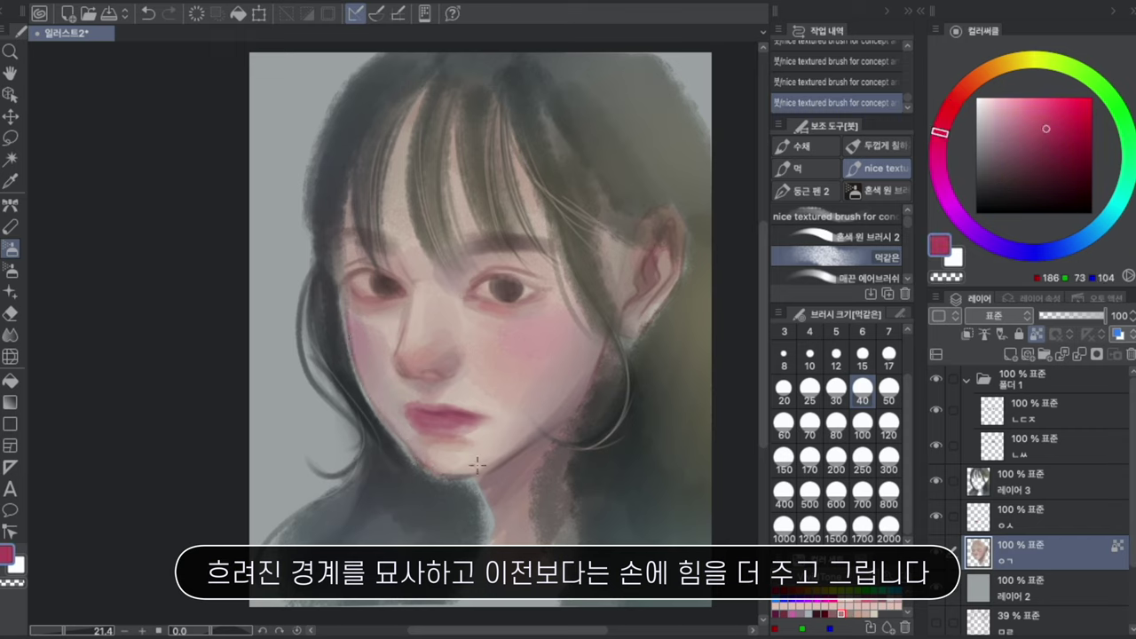
Step: Shade the outer corner of the near eye with a reddish brown based on the sampled eyelid colour, RGB 150, 95, 81, at brush size 40
alt+click(519, 267)
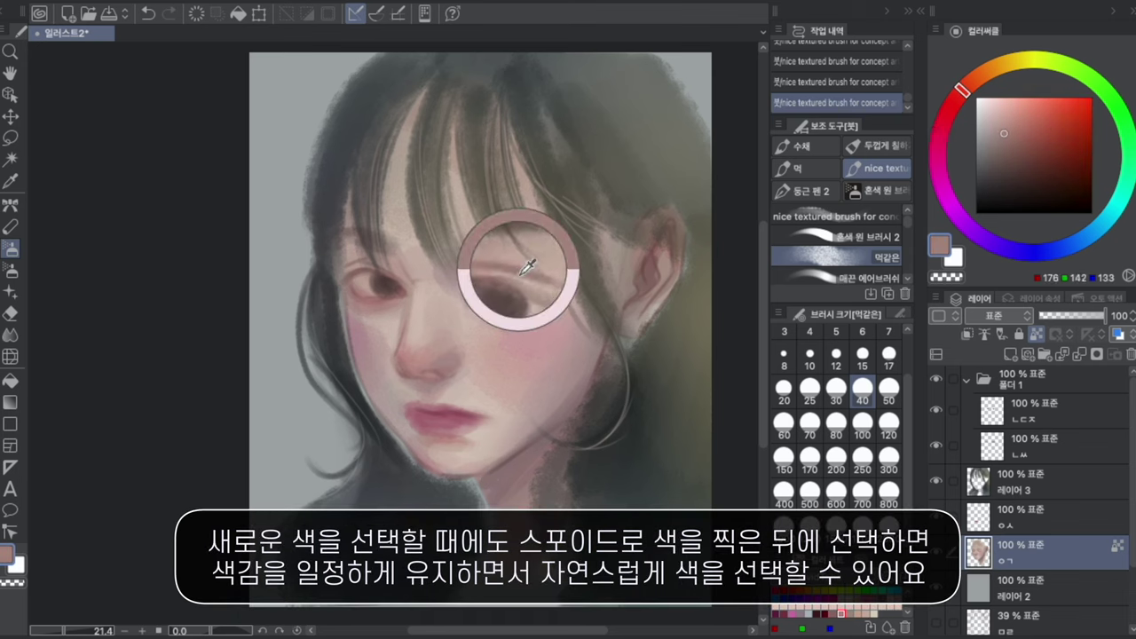
click(836, 389)
drag(516, 270, 550, 289)
key(ctrl+z)
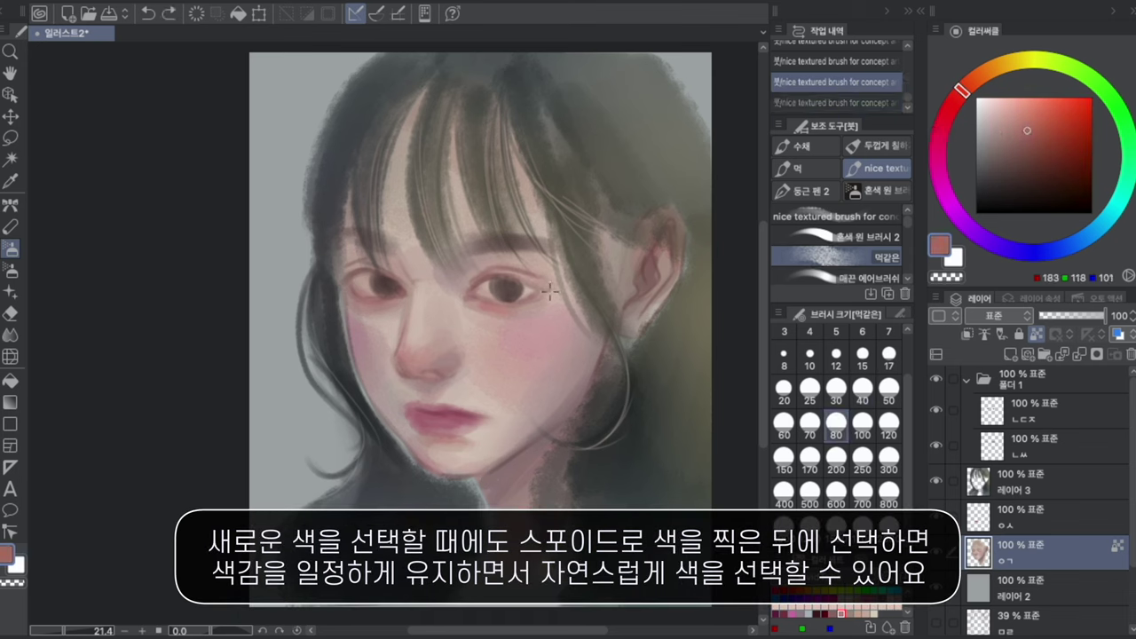
click(1028, 144)
click(862, 389)
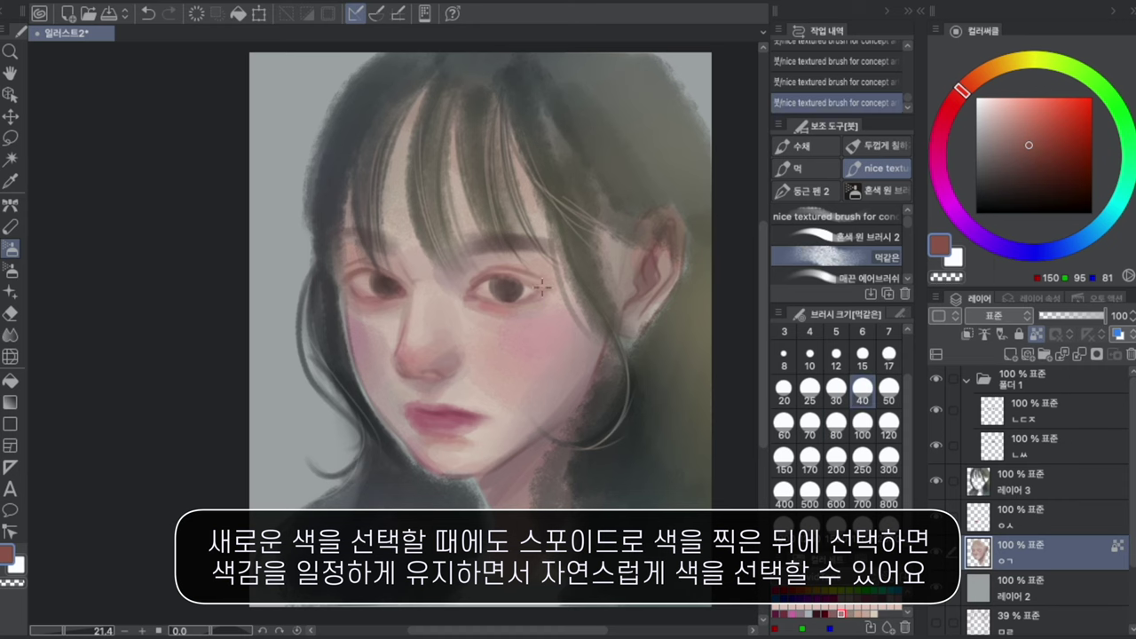
Step: Draw the near eye's upper lash line with a size 12 brush in dark grey-brown RGB 72, 63, 64
click(835, 356)
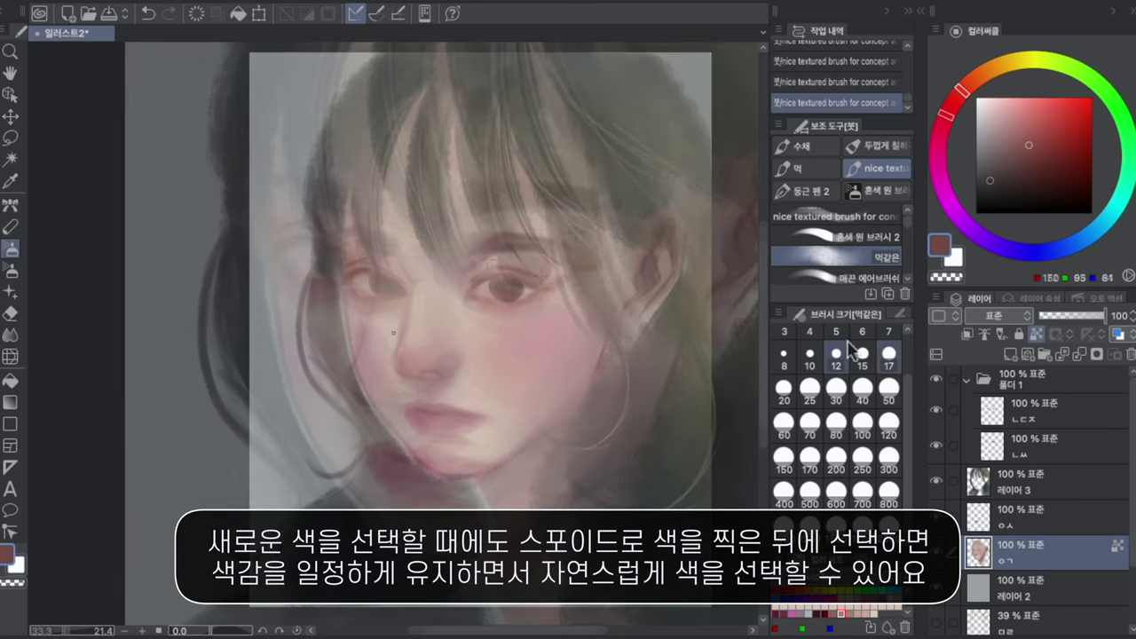
key(ctrl+z)
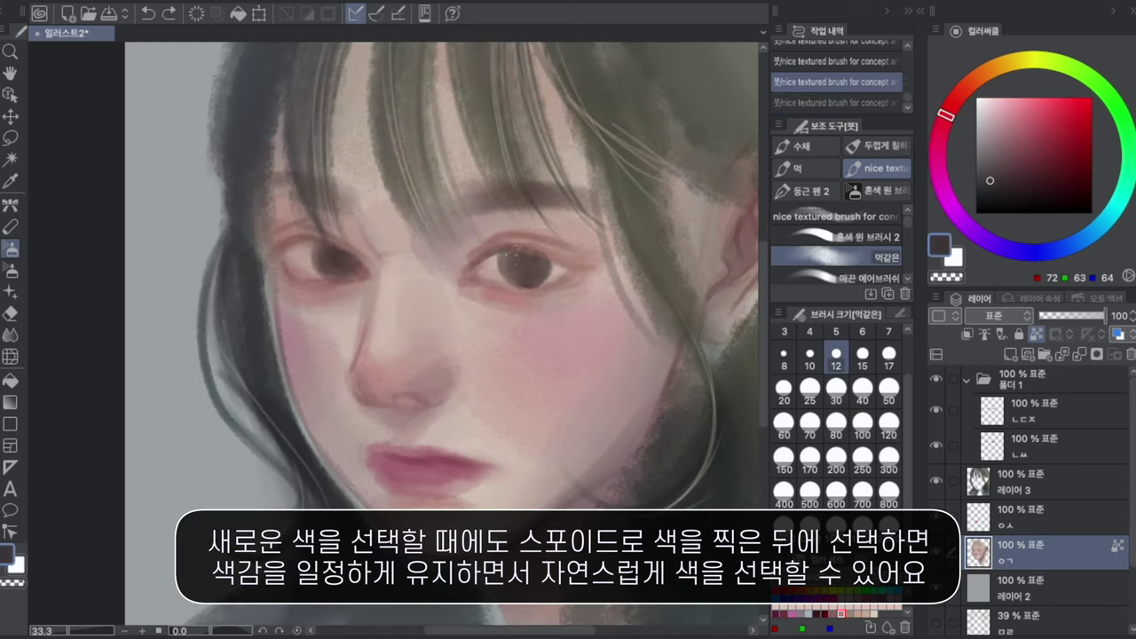
drag(513, 248, 568, 260)
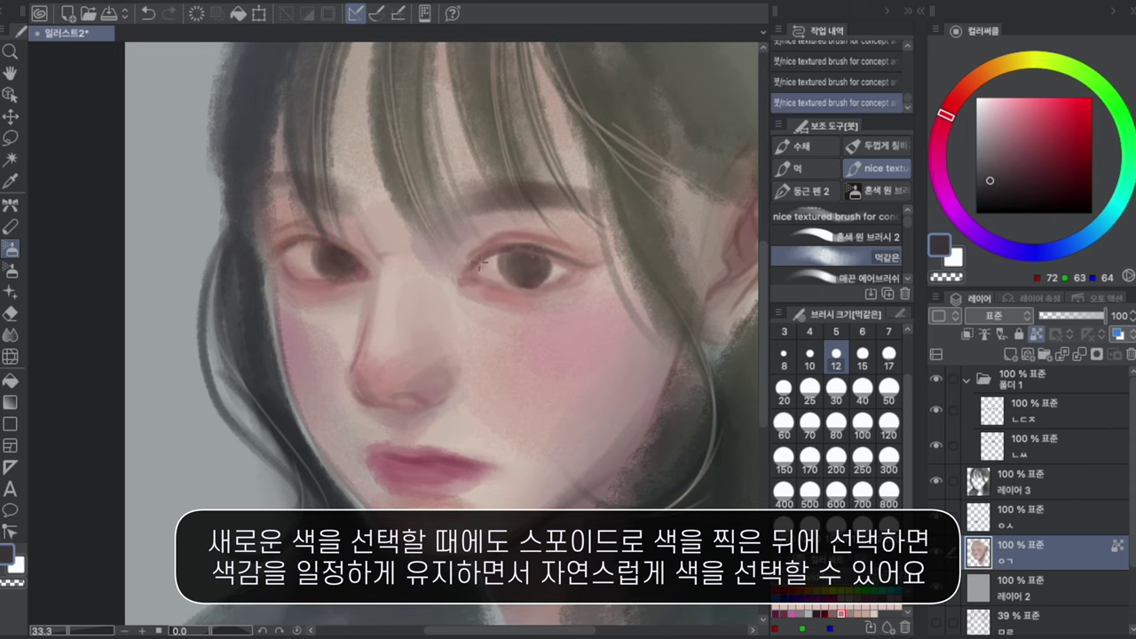
Step: Shade the white of the near eye beside its inner corner with a sampled grey at brush size 80
alt+click(494, 268)
click(836, 425)
key(ctrl+z)
drag(489, 252, 498, 268)
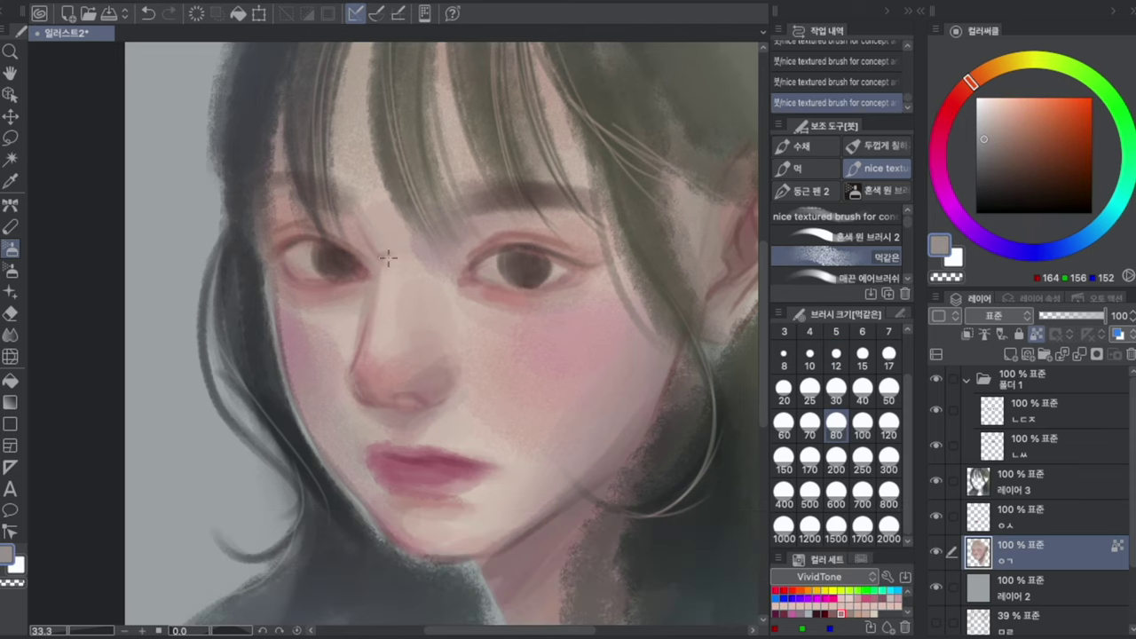
Step: Paint the near eye's lid shadow at size 30 in RGB 114, 80, 84 and tidy the eyelid with sampled skin tone at size 15
click(836, 389)
alt+click(535, 257)
click(1016, 159)
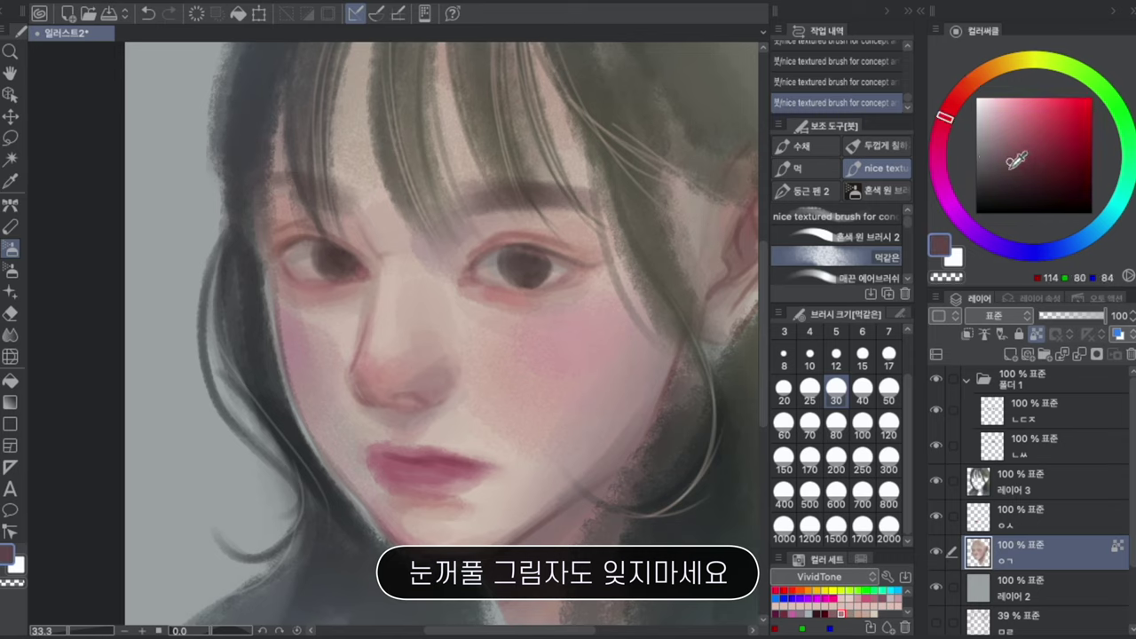
alt+click(451, 299)
click(862, 354)
key(ctrl+z)
drag(537, 245, 554, 250)
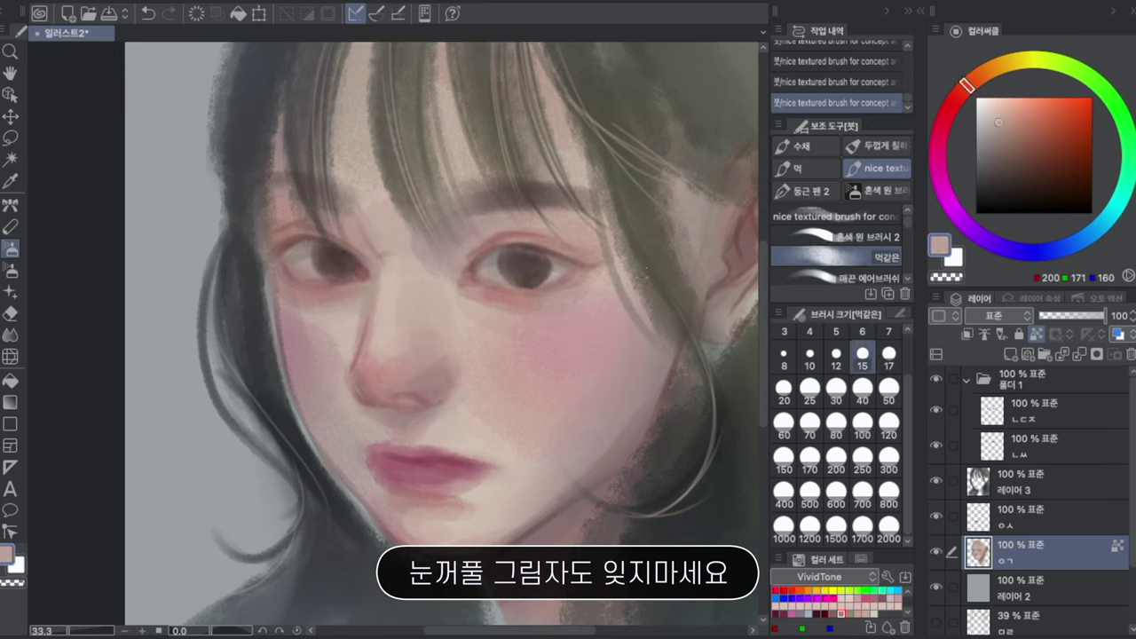
Step: Shade the far eye's lid and the hollow beside the nose bridge with sampled tones and brown RGB 124, 98, 92 at brush size 40
alt+click(301, 231)
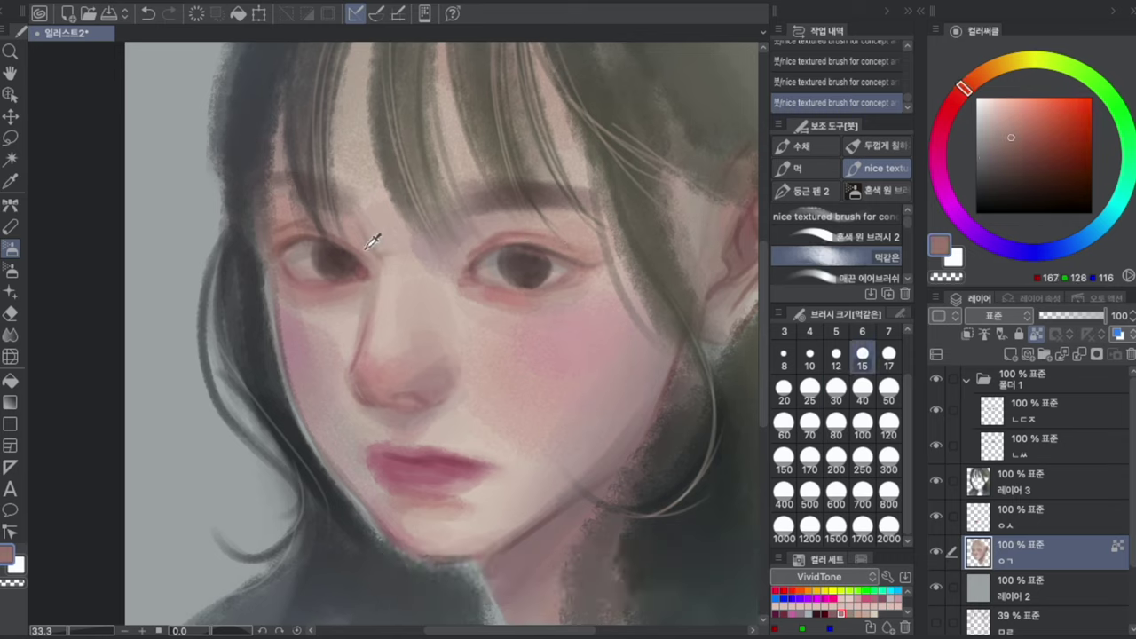
alt+click(373, 241)
click(862, 387)
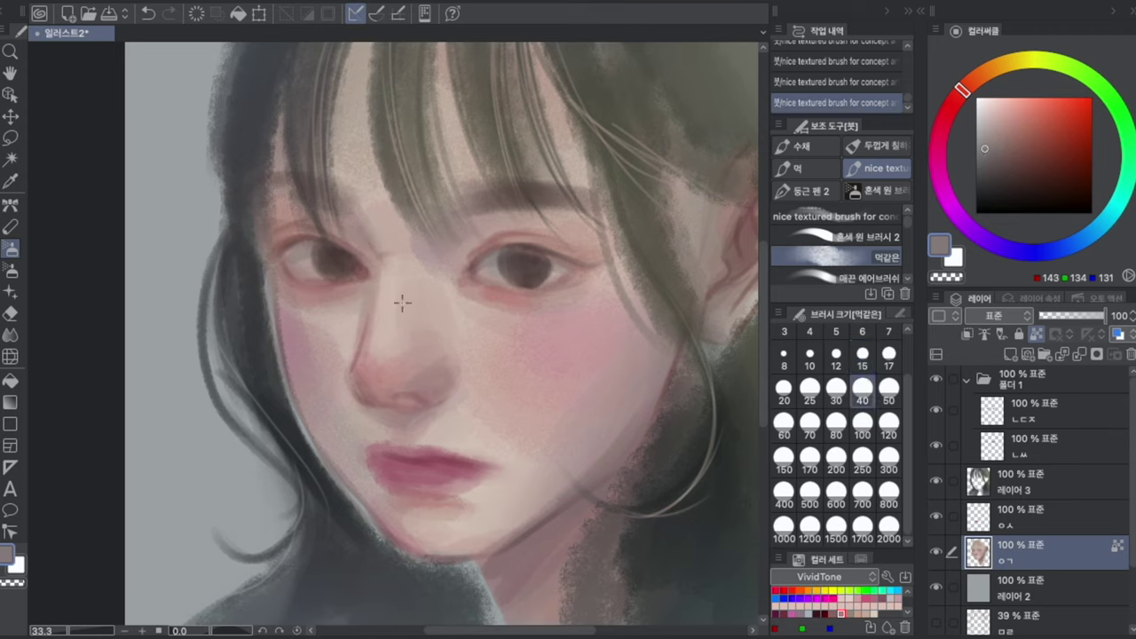
click(1002, 162)
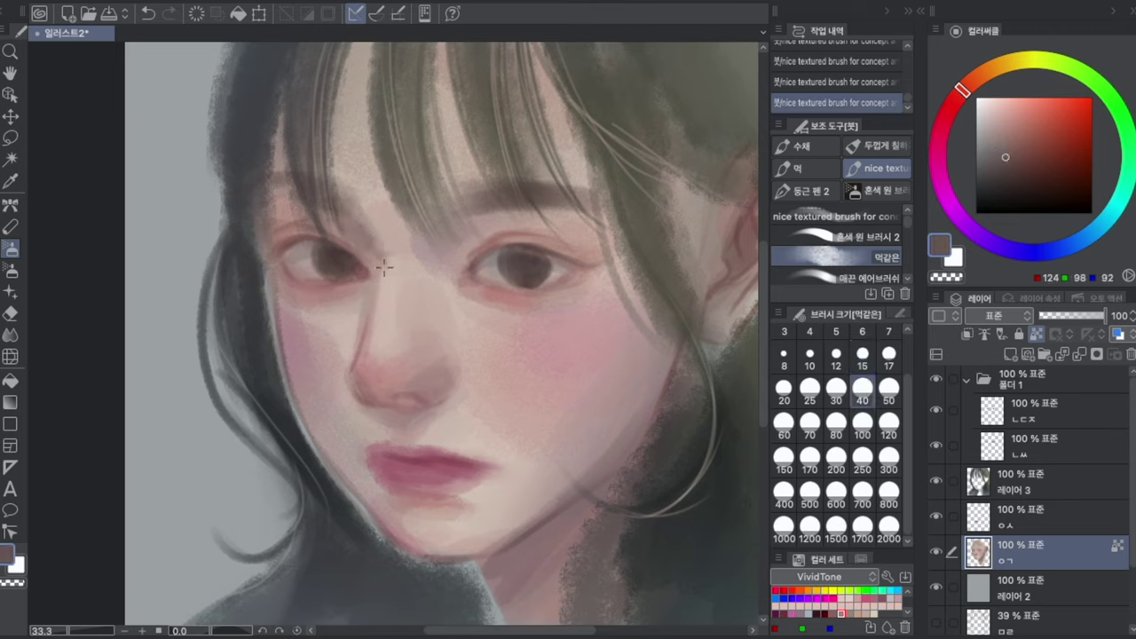
Step: Accent the nostril with a size 10 brush in dark red-brown RGB 93, 49, 51, undoing misplaced strokes around it
key(ctrl+z)
key(ctrl+z)
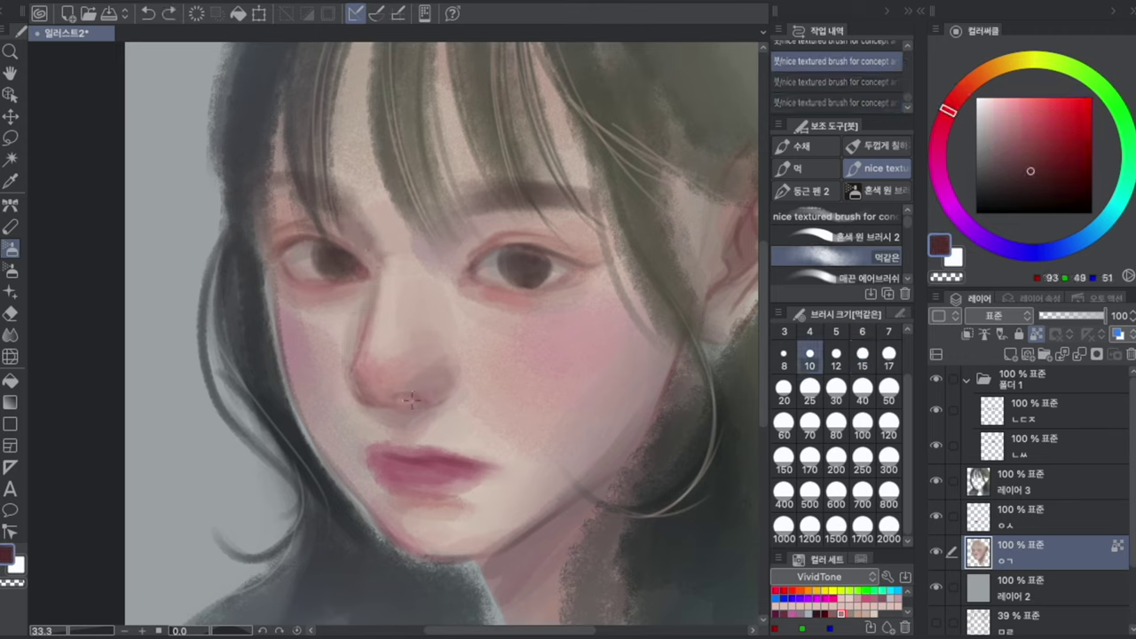
drag(408, 397, 417, 400)
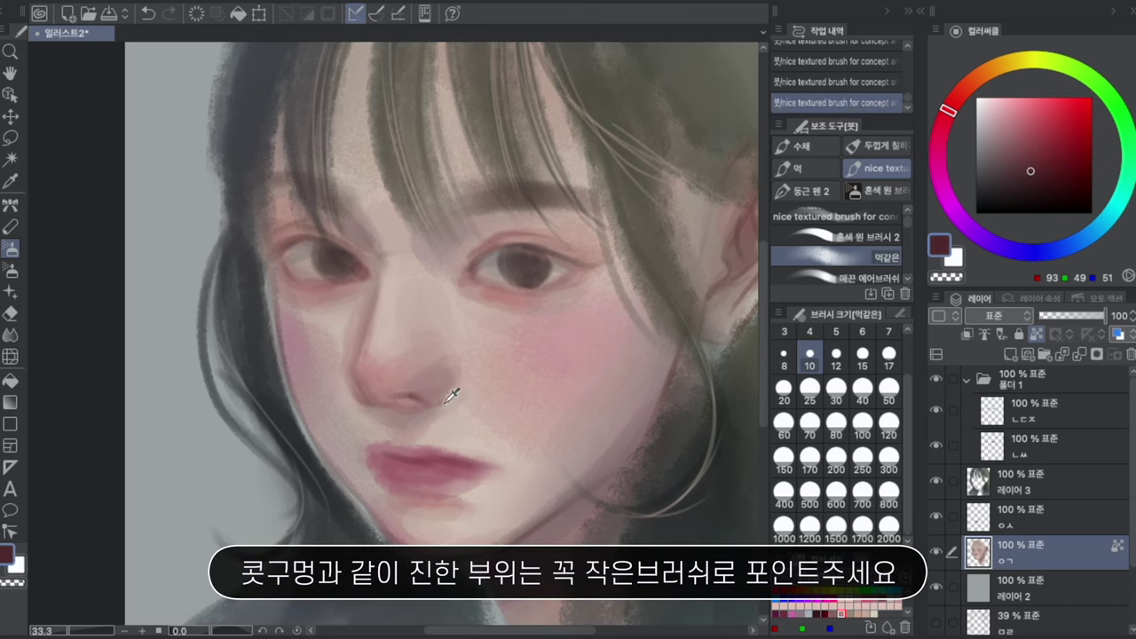
alt+click(445, 400)
key(ctrl+z)
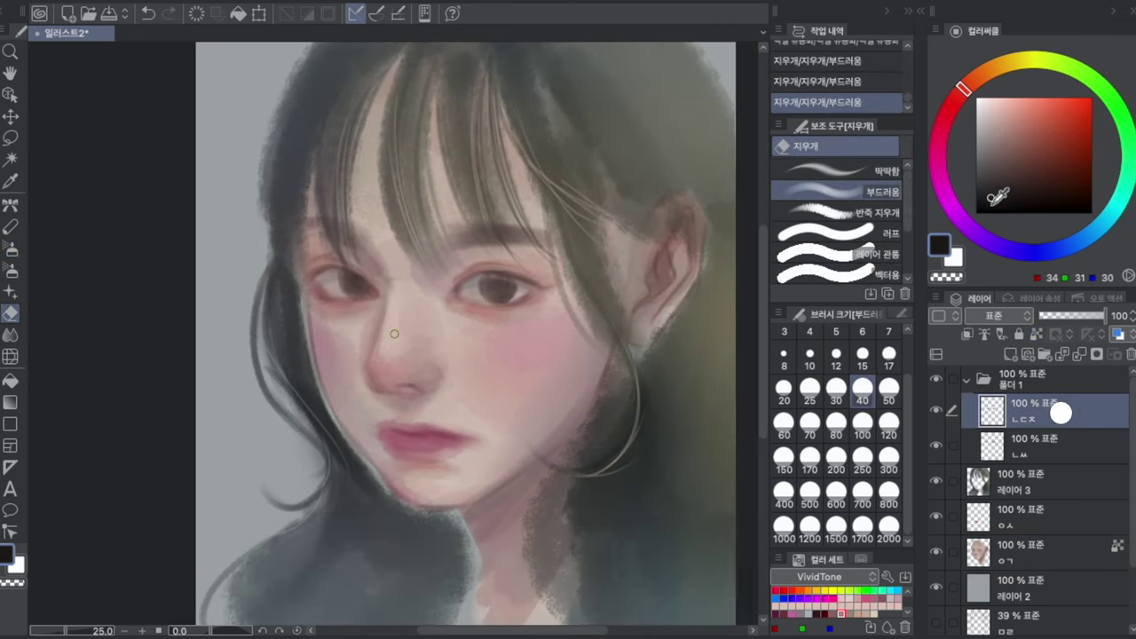
Step: Paint the near eye's pupil on the ㄴㄷㅈ layer with the size 10 textured brush in near-black RGB 16, 14, 14
click(988, 206)
key(b)
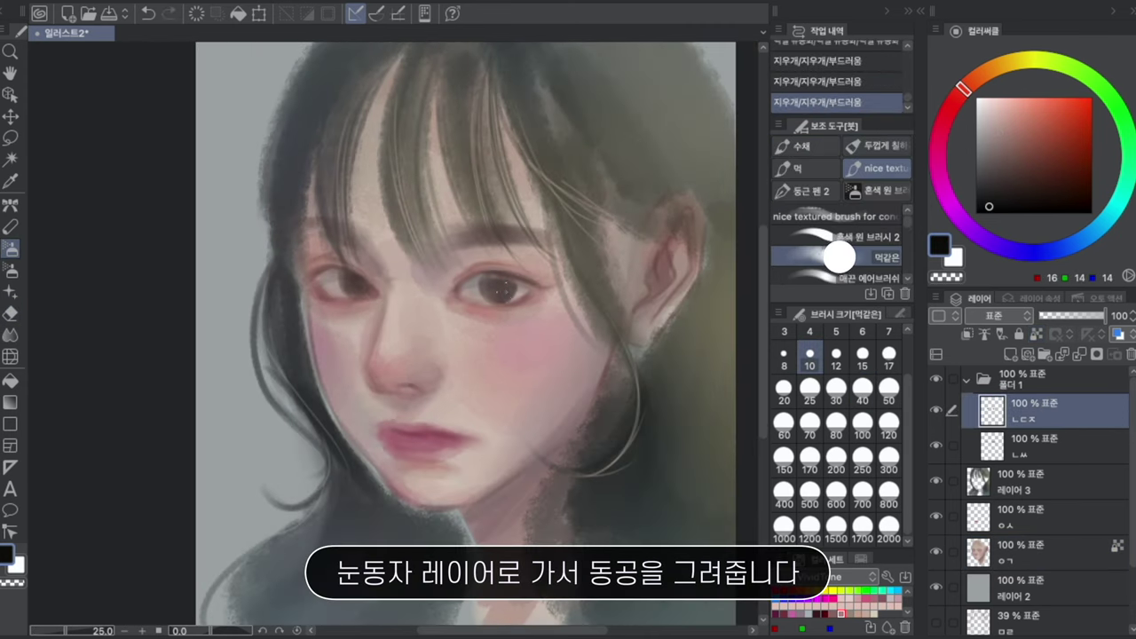
drag(499, 285, 496, 287)
key(ctrl+z)
click(499, 288)
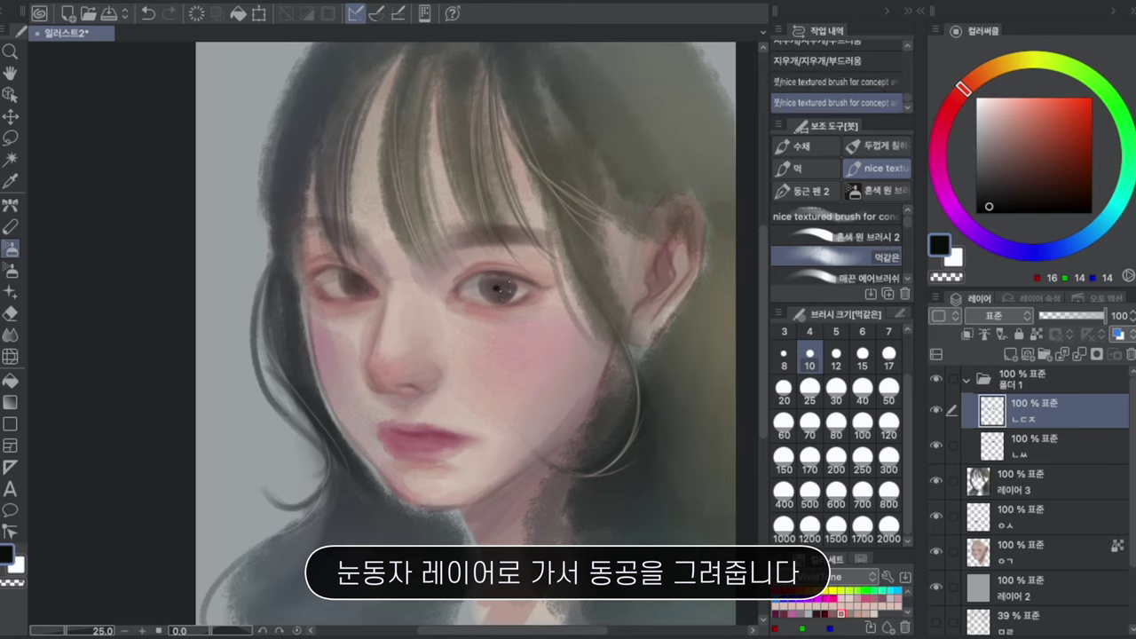
click(498, 288)
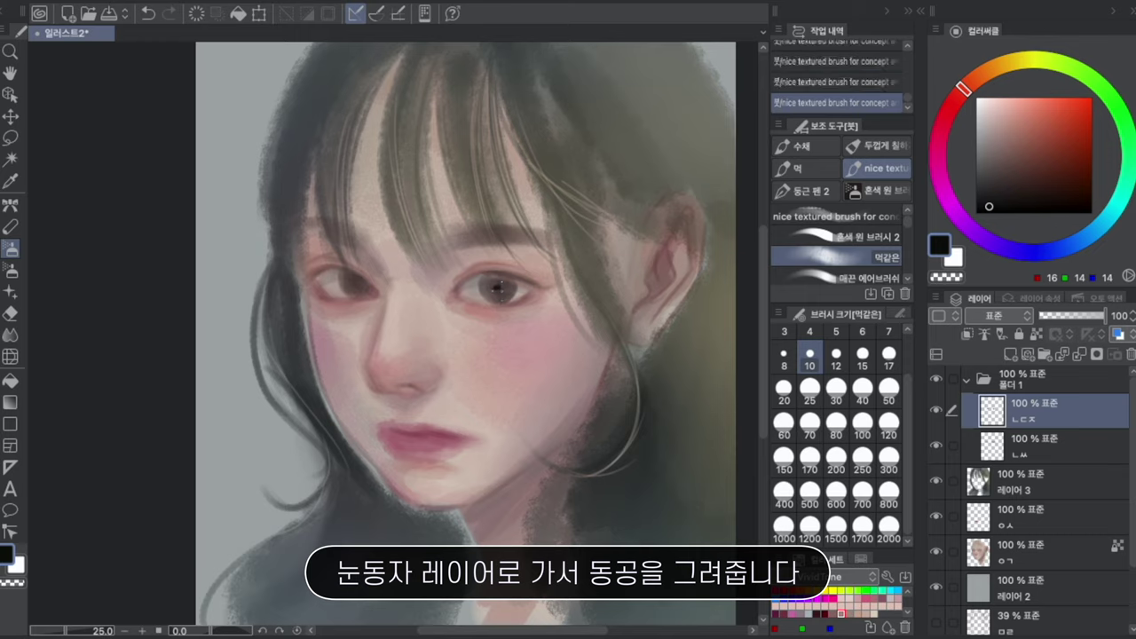
Step: Darken the upper part of the irises under the lids in near-black RGB 16, 14, 14 at brush sizes 10 to 30, undoing misplaced strokes
click(811, 390)
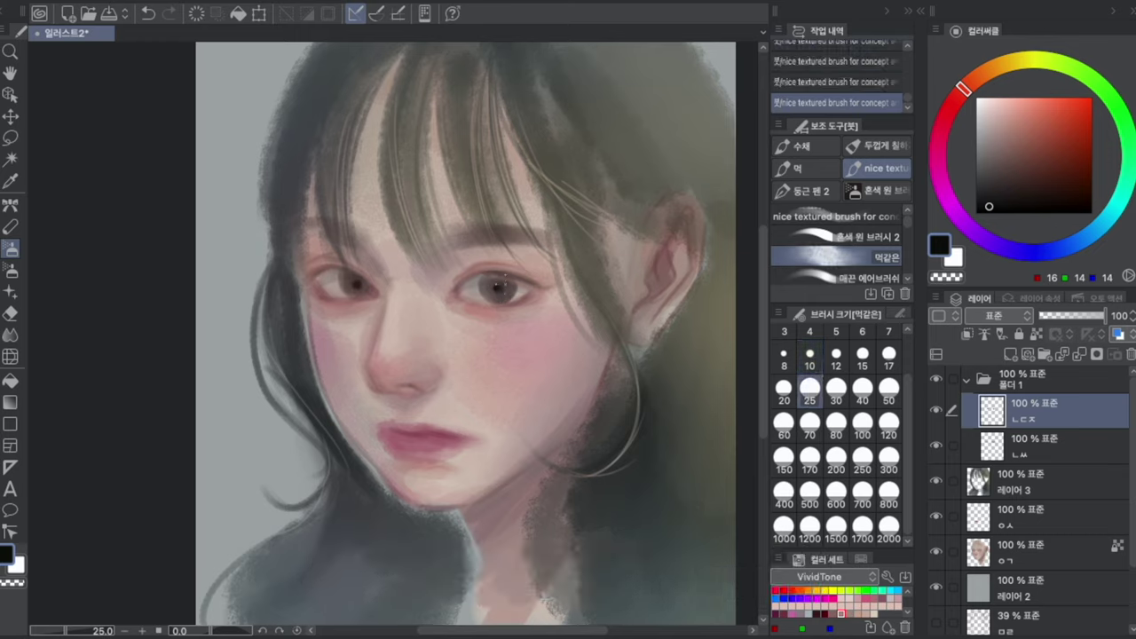
click(835, 391)
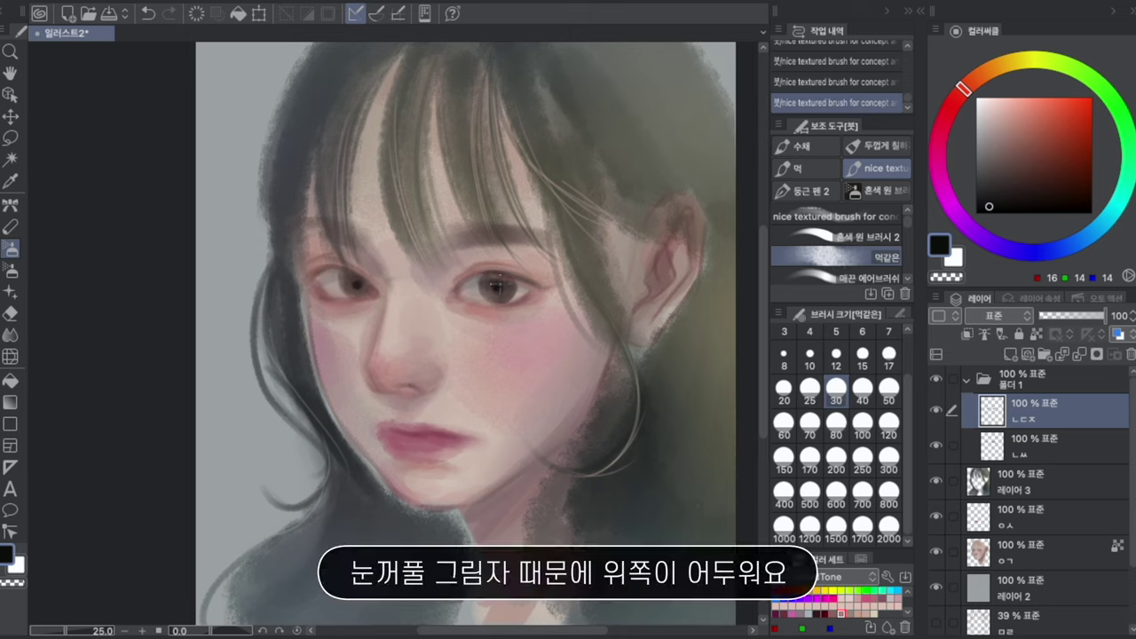
click(862, 356)
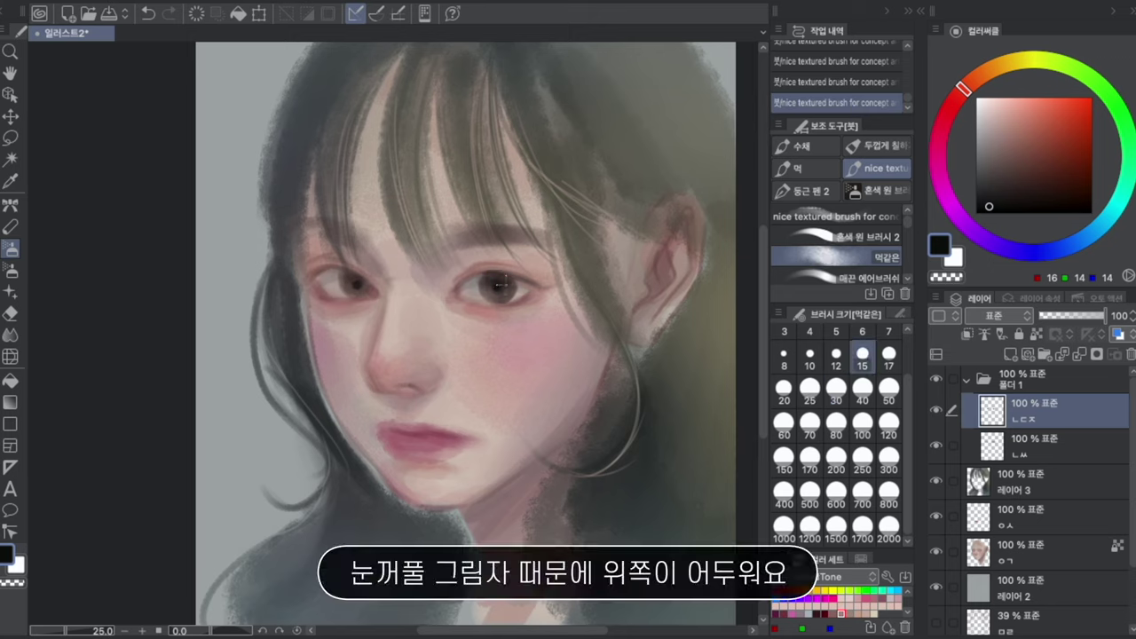
click(811, 358)
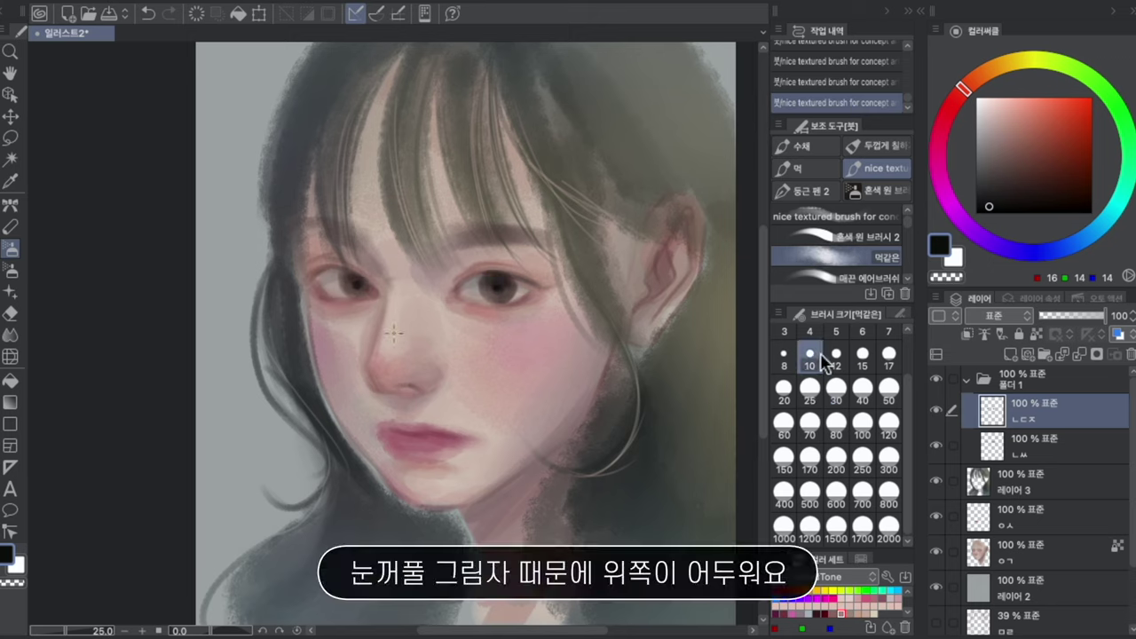
click(836, 357)
key(ctrl+z)
mouse_move(479, 276)
mouse_down()
mouse_move(481, 293)
mouse_move(508, 300)
mouse_up()
key(ctrl+z)
key(ctrl+y)
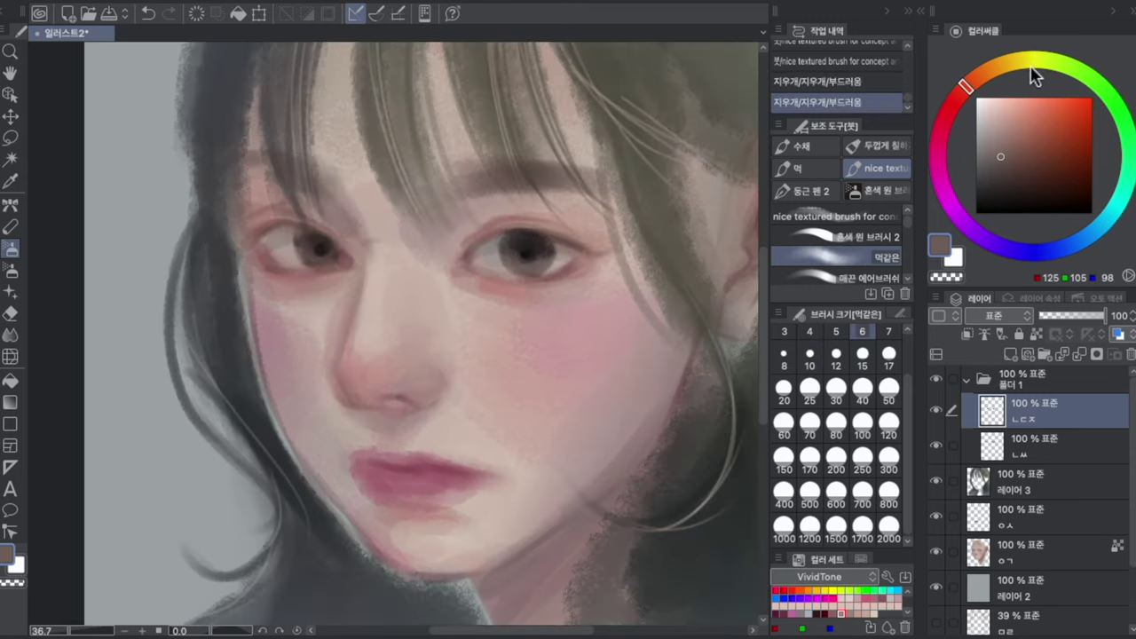
Step: Colour the iris below the pupil with yellow-green RGB 207, 206, 137 at size 15 and add a red-brown accent of RGB 131, 62, 52
drag(1045, 75, 1032, 61)
drag(1034, 158, 1019, 144)
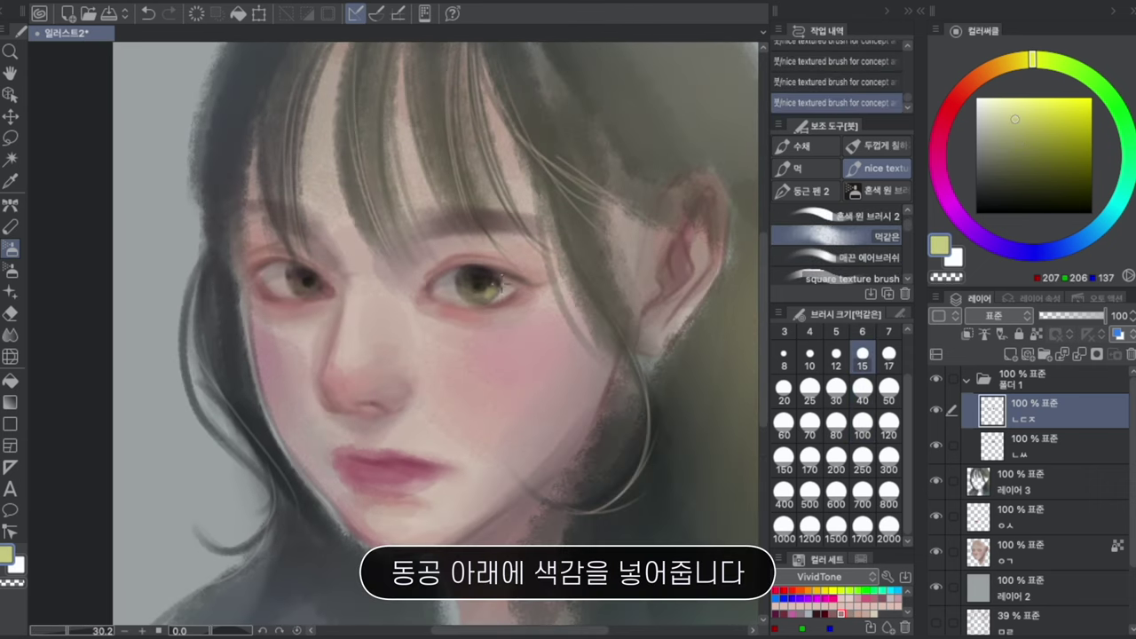
click(956, 98)
click(1055, 145)
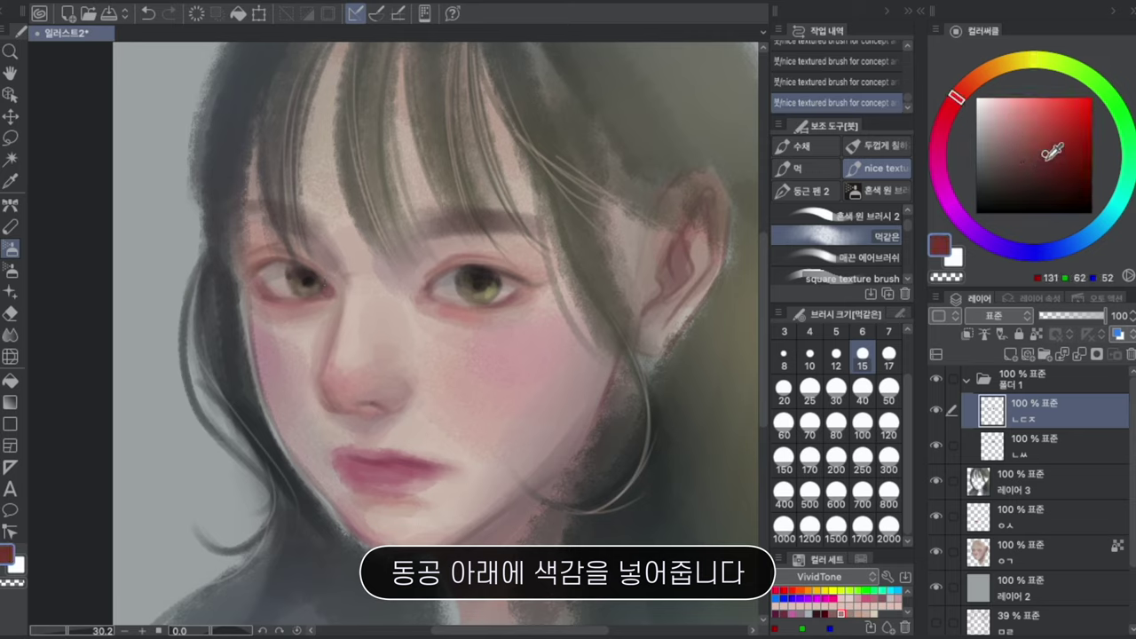
Step: Tint the near eye with muted blue RGB 60, 60, 84 at brush size 40 and deepen the pupil detail in near-black
click(1035, 251)
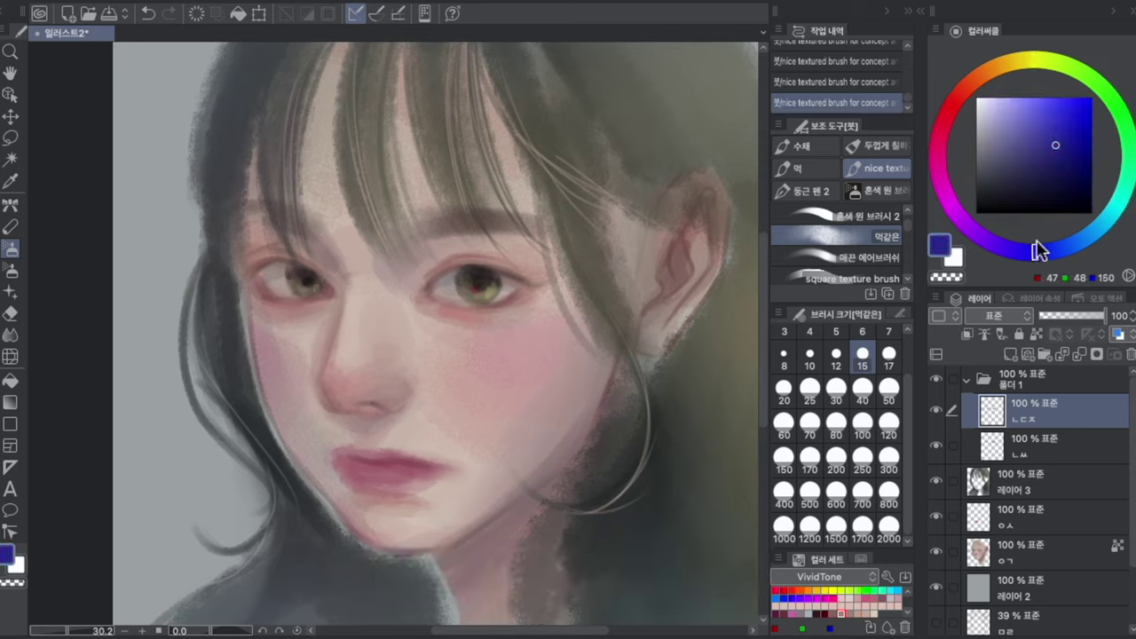
click(1009, 174)
click(861, 391)
drag(463, 291, 479, 287)
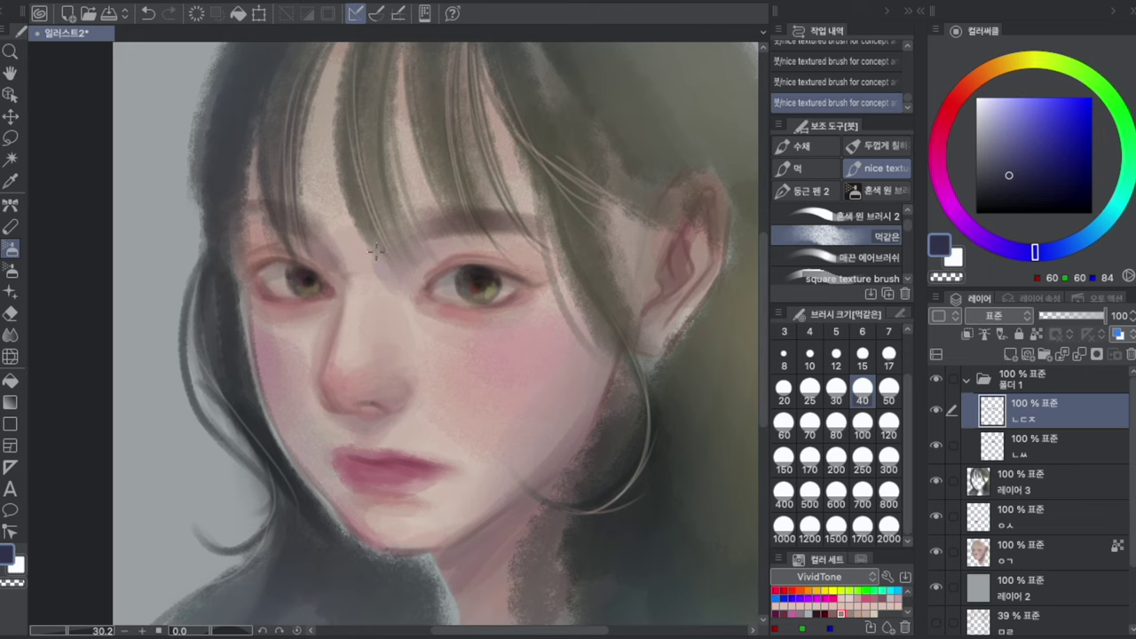
click(961, 91)
click(989, 191)
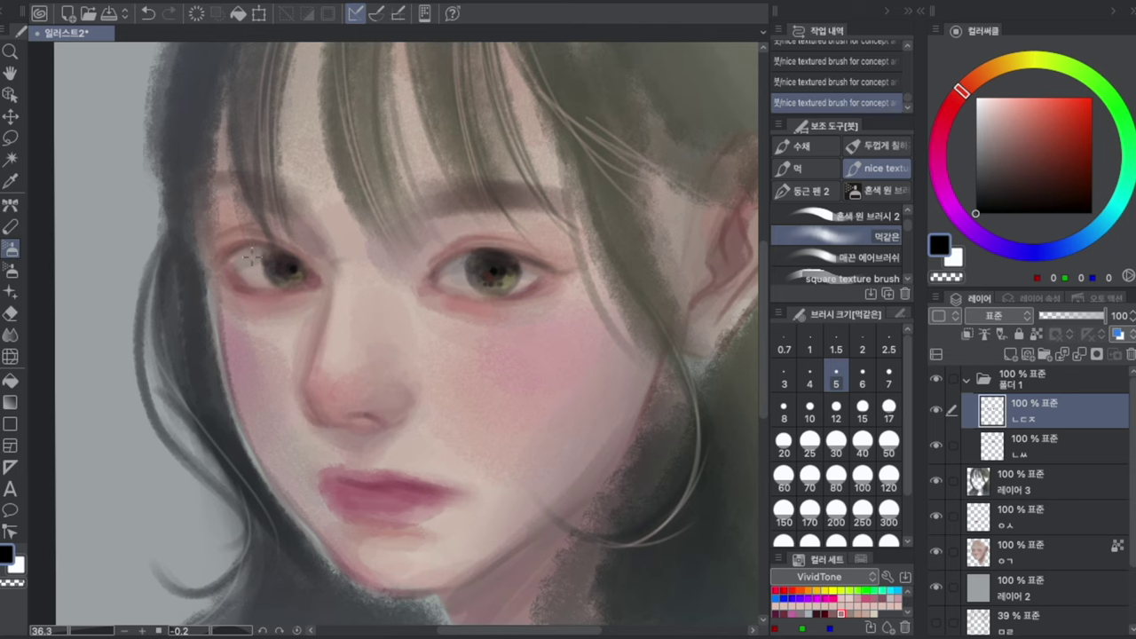
Step: Add a new layer above the ㄴㅆ eyebrow layer, paint black brow hairs at size 4 and soften them with the eraser
scroll(252, 258, down, 3)
click(1060, 447)
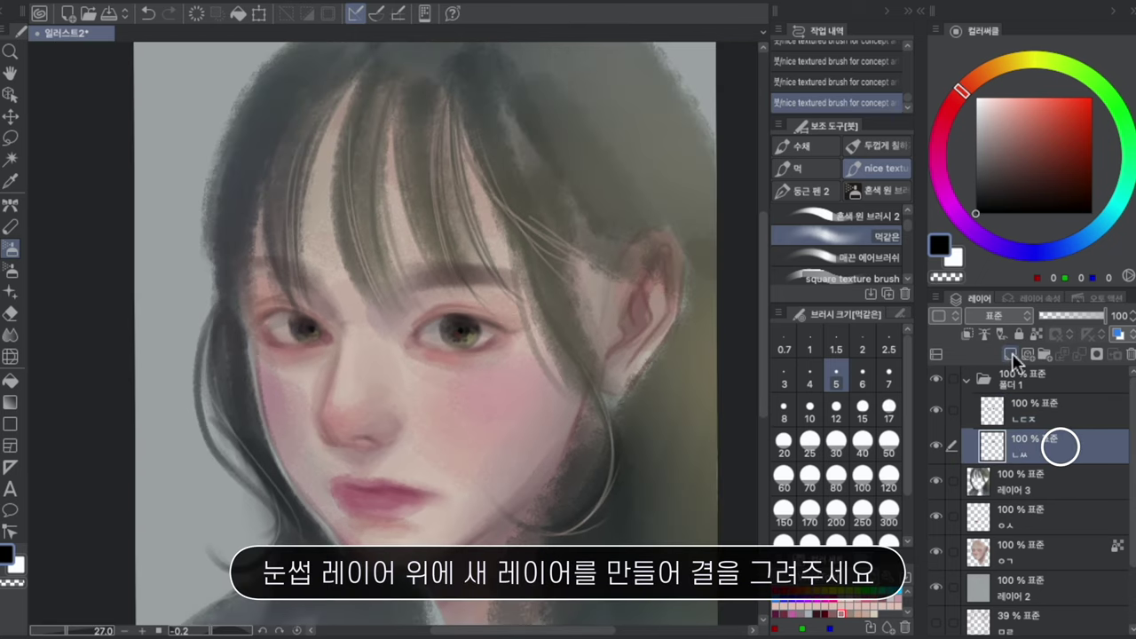
click(1010, 354)
click(810, 377)
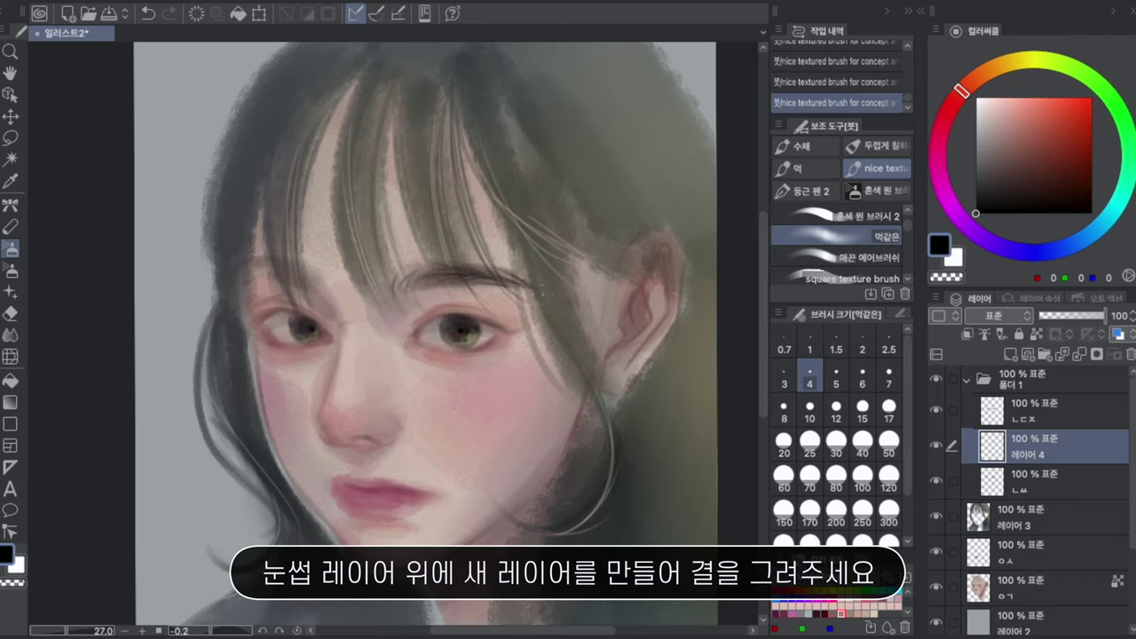
mouse_move(526, 285)
mouse_down()
mouse_move(484, 267)
mouse_move(530, 286)
mouse_move(509, 277)
mouse_up()
key(e)
click(842, 438)
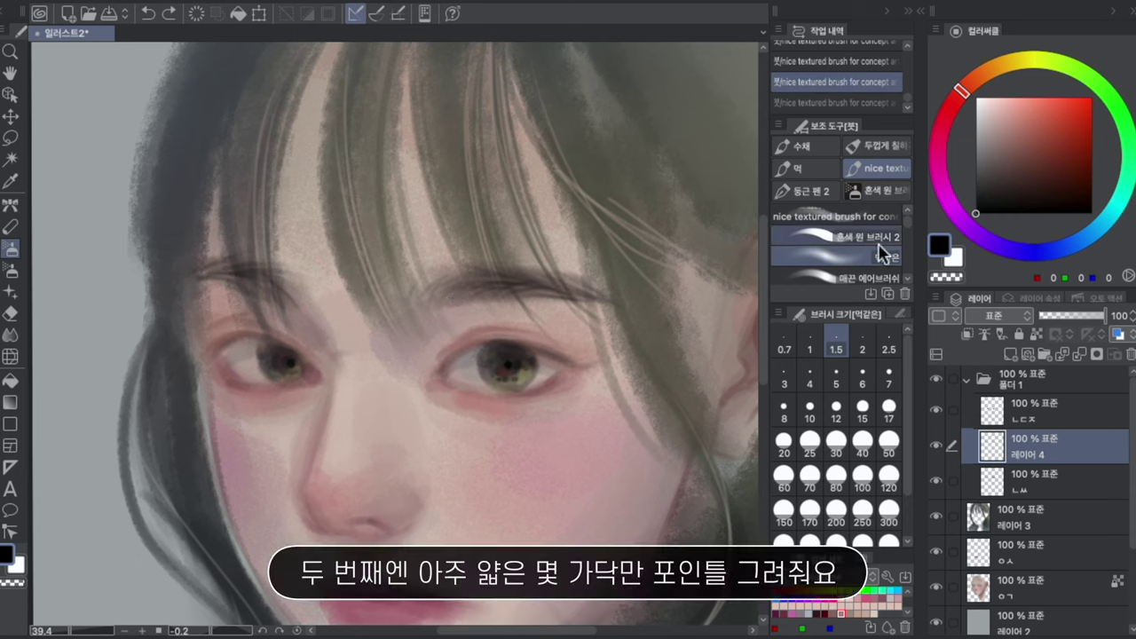
Step: Draw fine eyebrow strands in black with the nice textured brush for concept art at size 6, undoing misplaced strokes
click(888, 237)
click(899, 215)
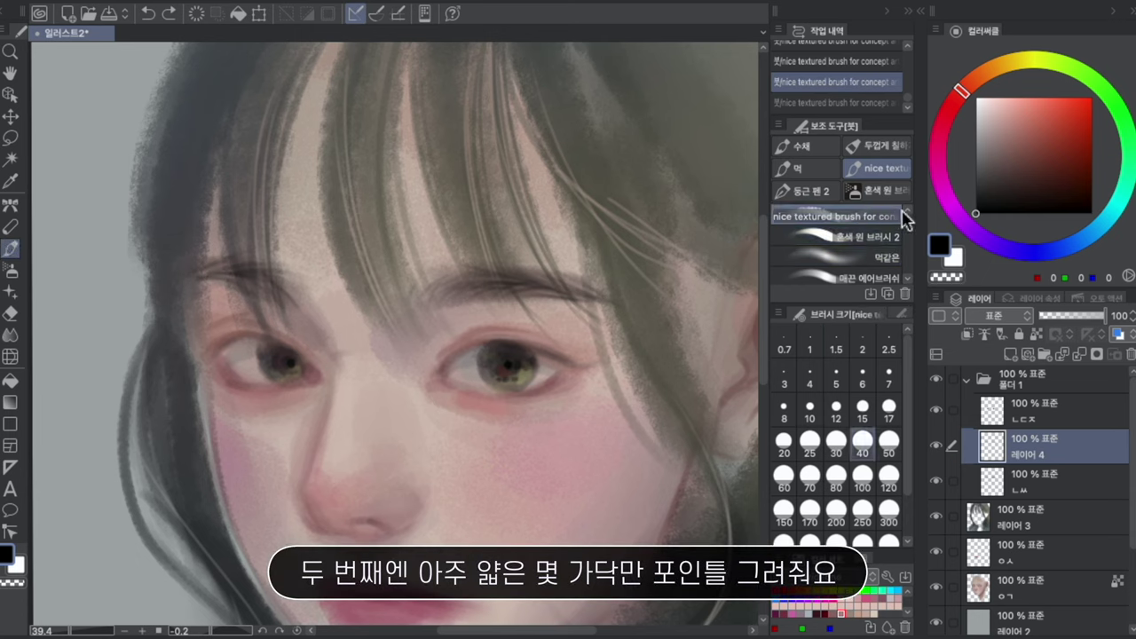
click(861, 383)
drag(597, 390, 532, 492)
key(ctrl+z)
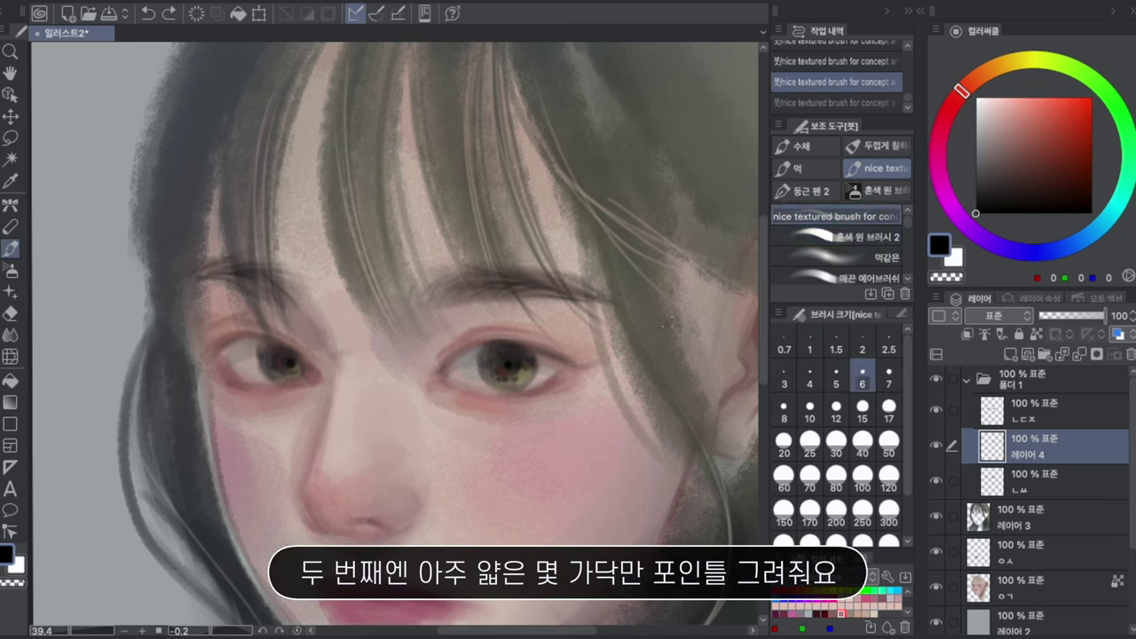
drag(439, 302, 464, 291)
key(ctrl+z)
key(ctrl+z)
key(ctrl+z)
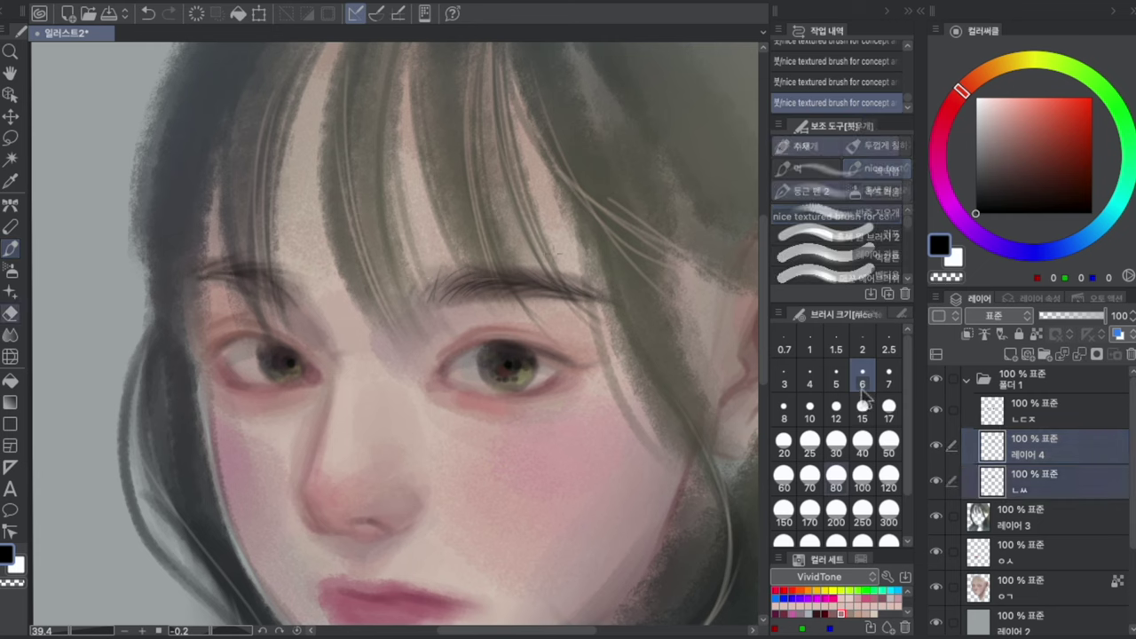
Step: Trim the near eyebrow's base colour on the ㄴㅆ layer with the soft eraser at size 15
click(862, 408)
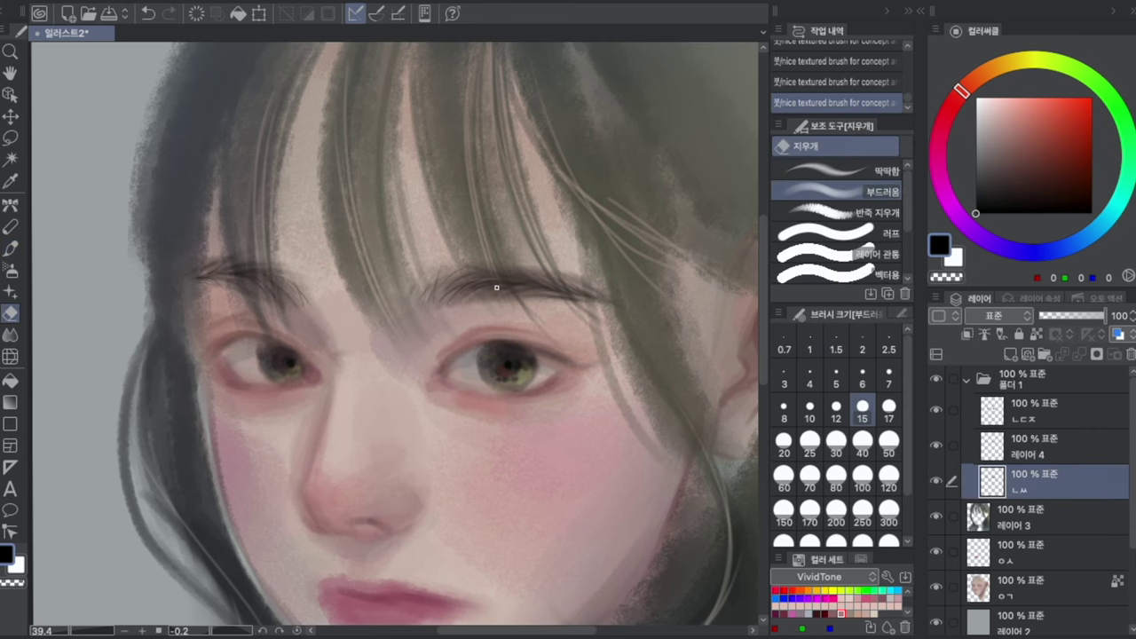
key(ctrl+z)
mouse_move(496, 288)
mouse_down()
mouse_move(474, 296)
mouse_move(487, 307)
mouse_up()
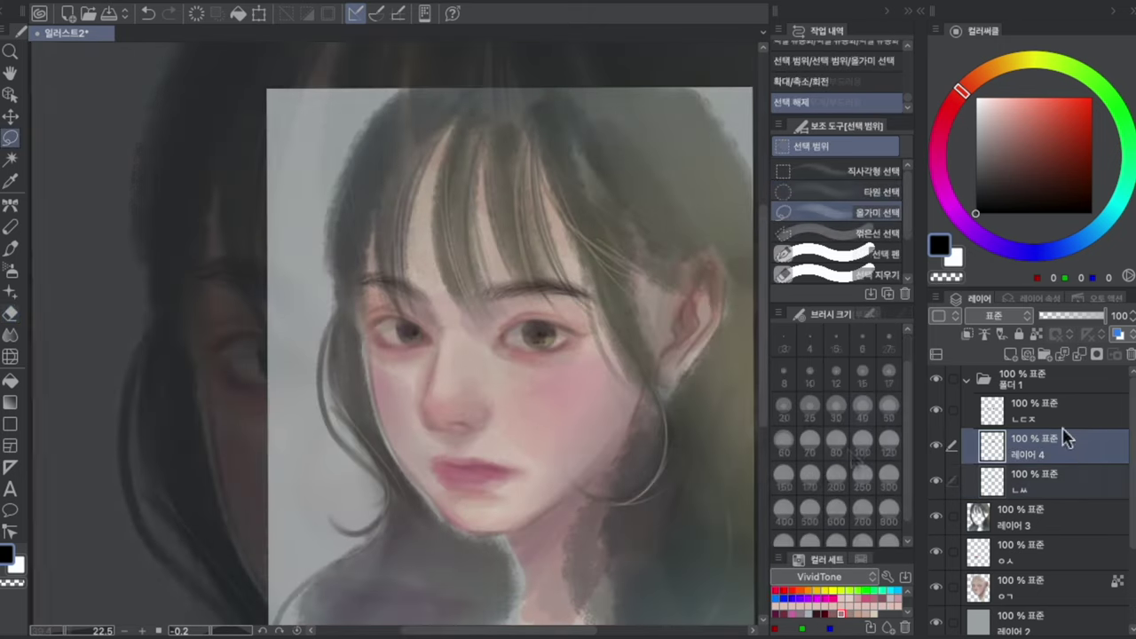
Step: Add a new layer above the brow strands and draw black upper eyelashes with the size 10 concept art brush, undoing misplaced strokes
click(1010, 355)
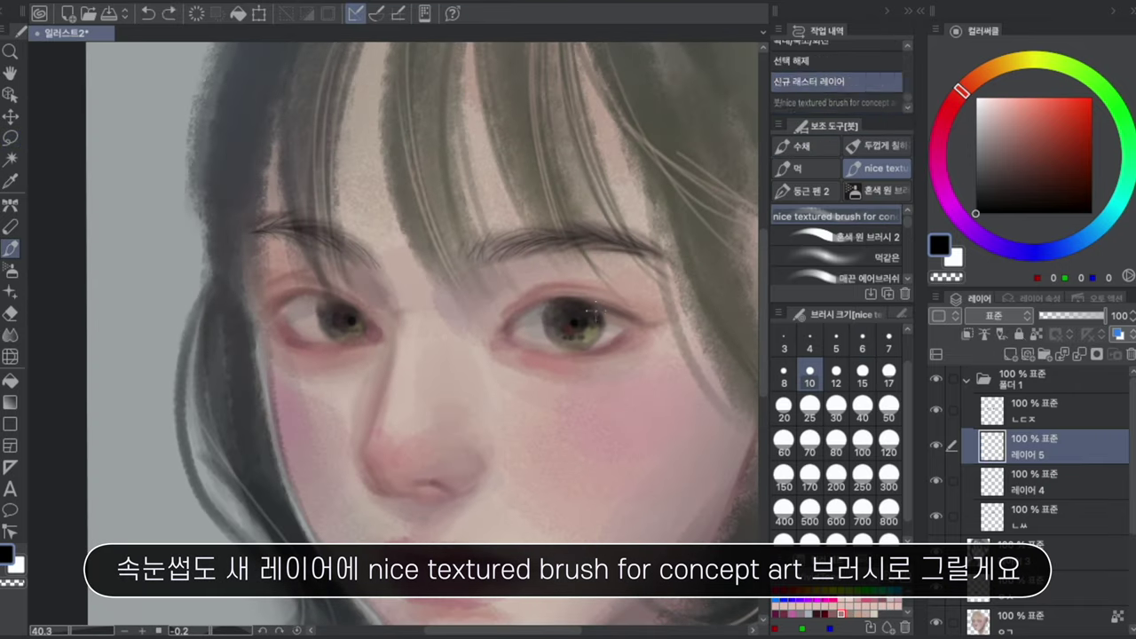
mouse_move(582, 305)
mouse_down()
mouse_move(606, 291)
mouse_move(648, 316)
mouse_up()
key(ctrl+z)
key(ctrl+z)
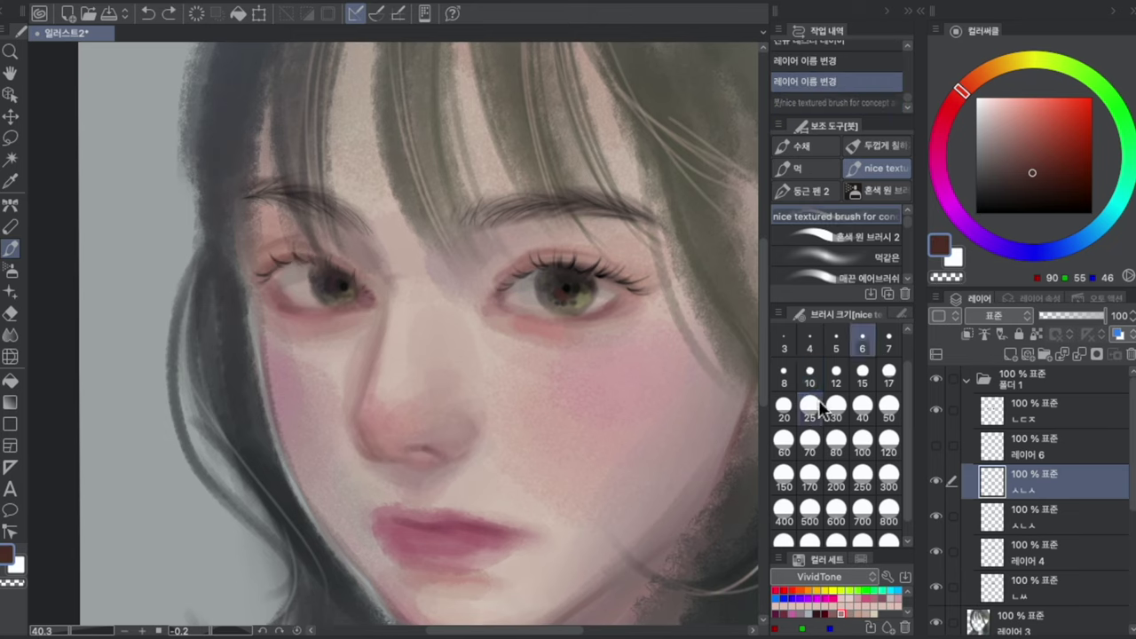
Step: Draw the lower eyelashes at size 10 in brown RGB 90, 55, 46 and soften them with the soft eraser
click(812, 376)
mouse_move(580, 321)
mouse_down()
mouse_move(586, 336)
mouse_move(601, 329)
mouse_up()
drag(603, 316, 613, 323)
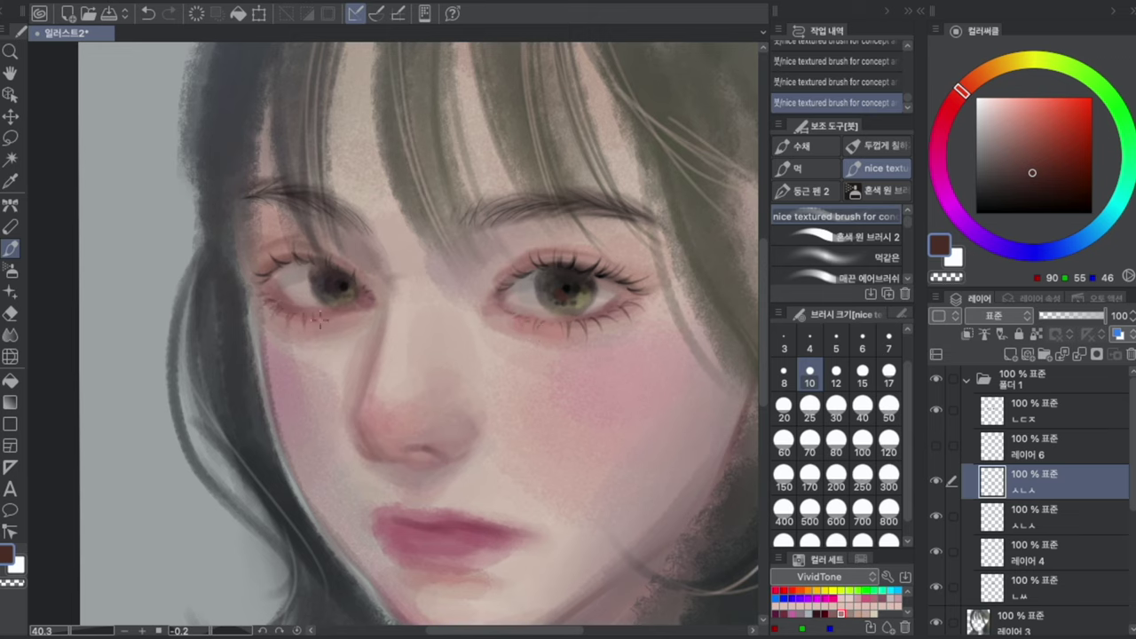
key(e)
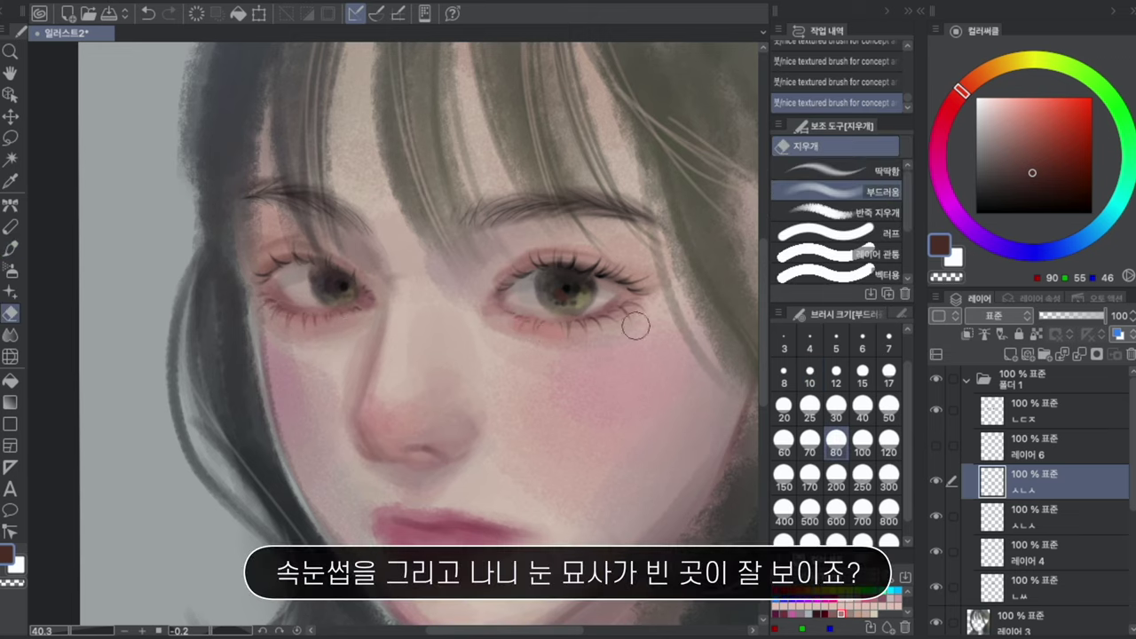
click(577, 447)
Step: Define the eye contours and near eye's outer corner on the ㅇㄱ layer at size 15 in dark brown RGB 74, 55, 51
scroll(529, 467, down, 3)
scroll(1038, 509, down, 5)
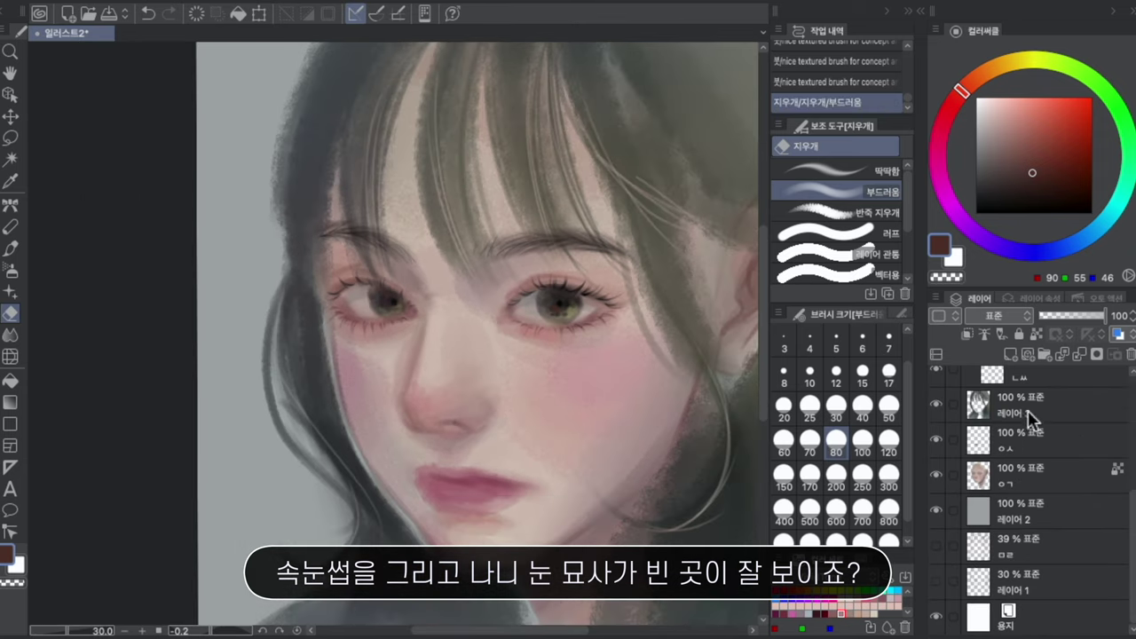
click(1038, 479)
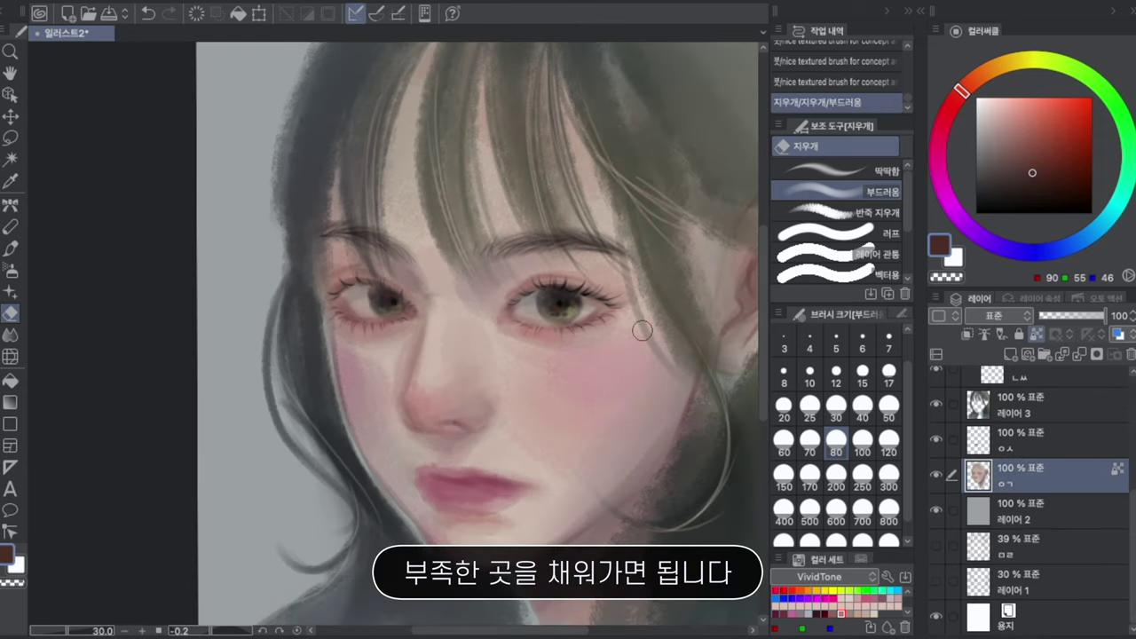
key(b)
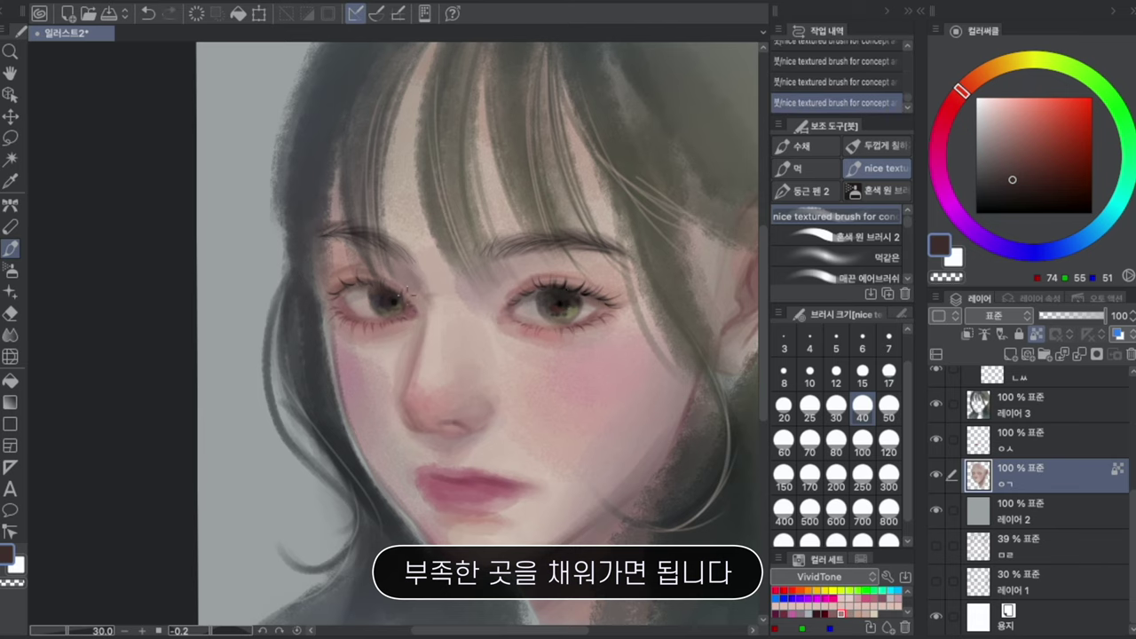
click(861, 374)
key(ctrl+z)
drag(513, 277, 526, 264)
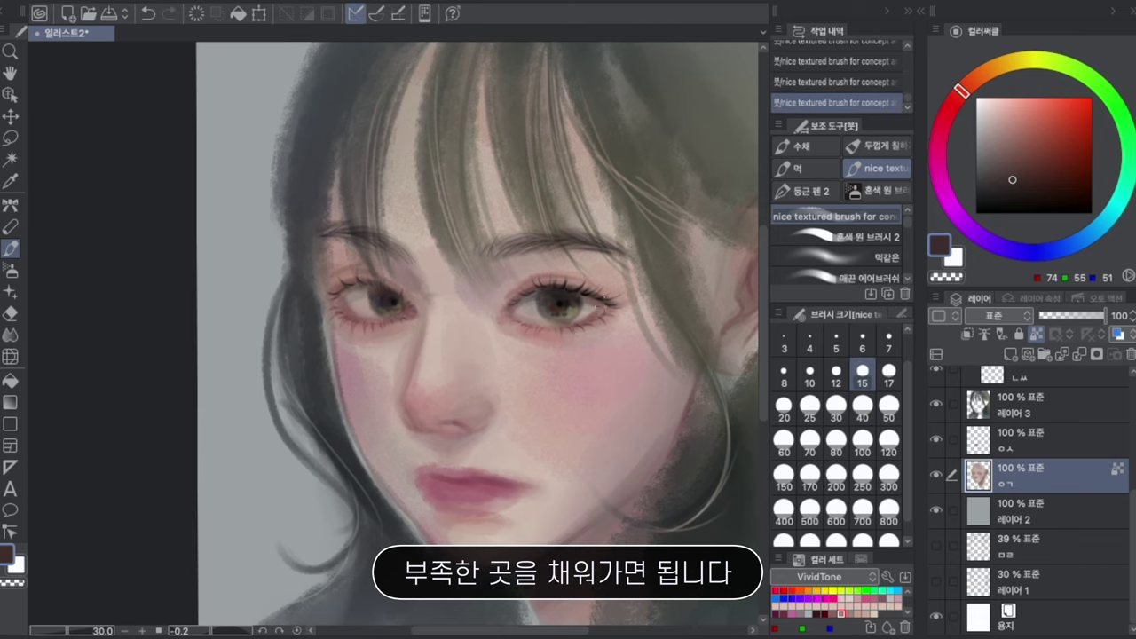
key(ctrl+z)
drag(611, 307, 638, 302)
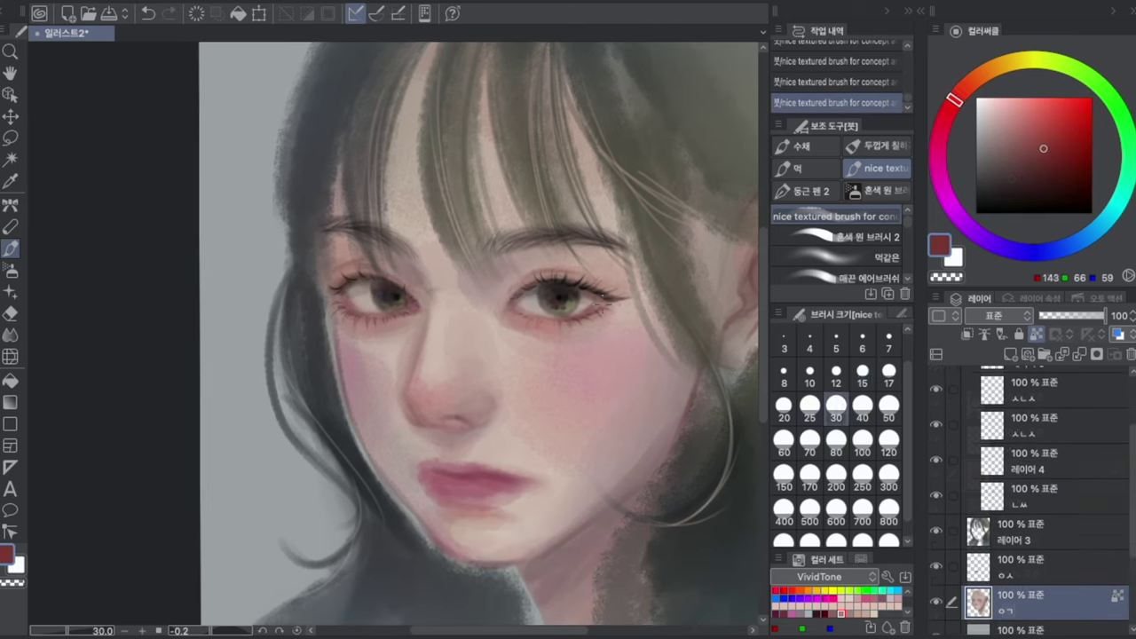
Step: Warm the skin around the eyes with red-brown RGB 143, 66, 59 at size 30 and peach RGB 217, 181, 154 at sizes 80 and 40
click(861, 374)
click(862, 409)
click(1006, 168)
click(835, 409)
key(ctrl+z)
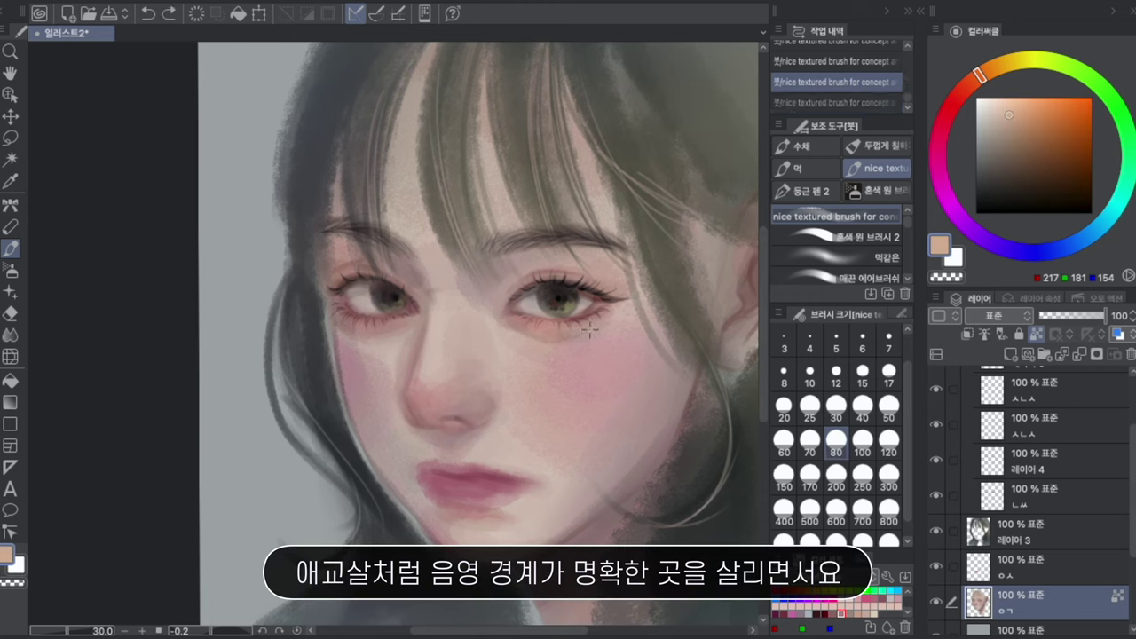
click(861, 409)
drag(511, 300, 614, 279)
key(ctrl+z)
Step: Accent the contour along the side of the nose with a size 17 brush in red-brown RGB 131, 66, 59
click(1030, 137)
click(861, 373)
click(862, 444)
click(888, 374)
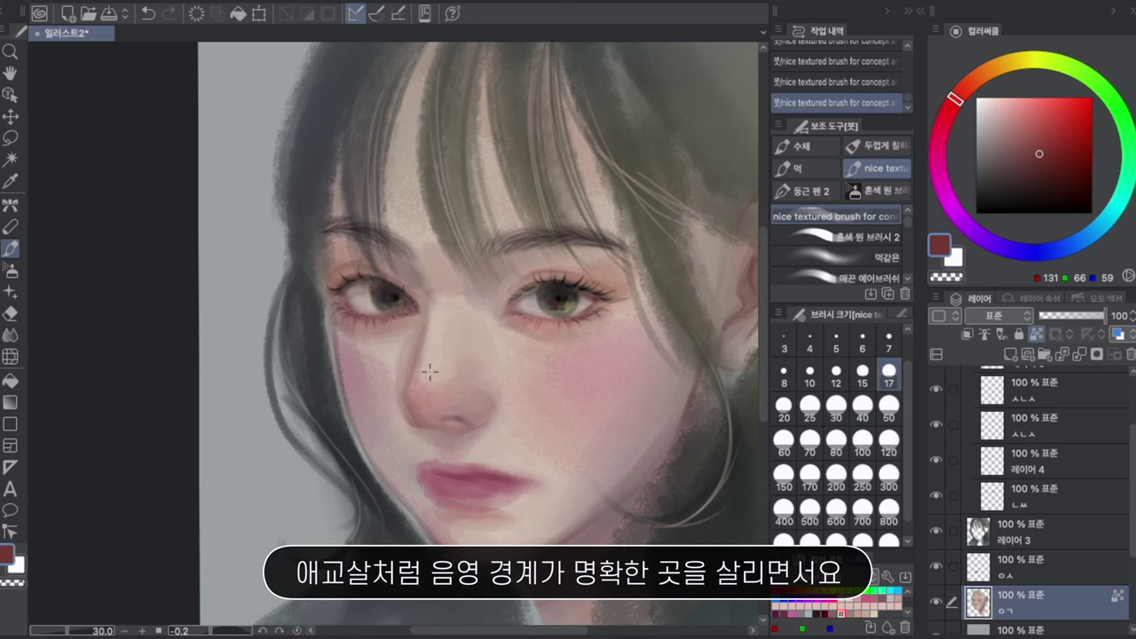
drag(408, 371, 403, 396)
Step: Sharpen the mouth line on the ㅇㅅ layer at size 15 in dark red RGB 112, 49, 47, undoing the last stroke
click(836, 373)
click(862, 409)
click(999, 143)
drag(1005, 143, 1043, 162)
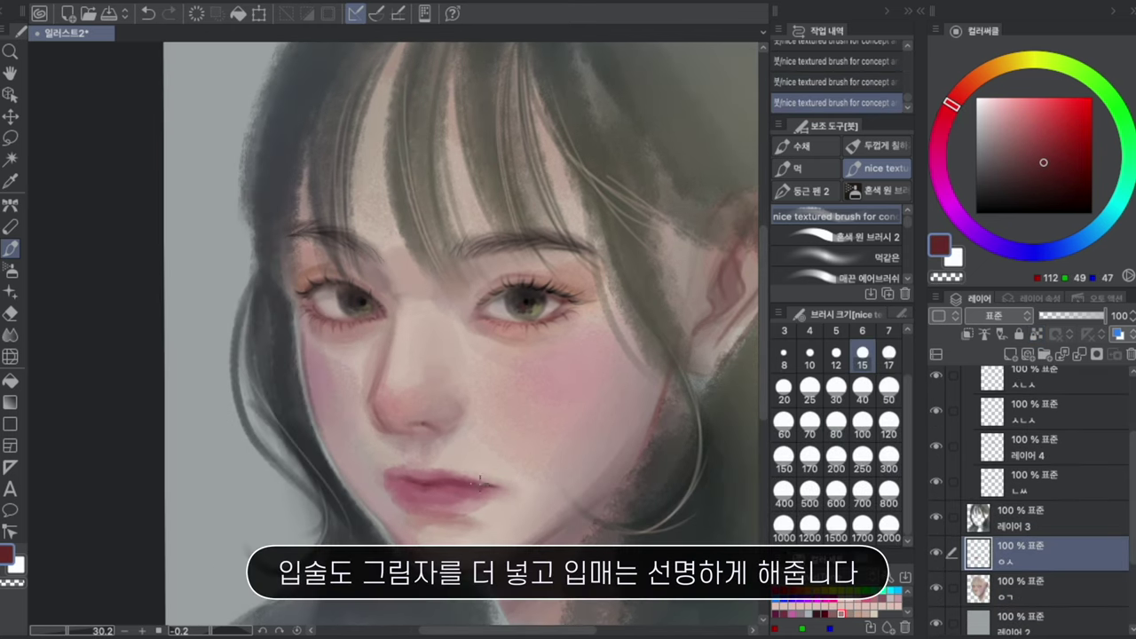
key(ctrl+z)
Step: Shade the lips and the corner of the mouth with a size 40 brush in muted dark red RGB 99, 60, 64
click(859, 409)
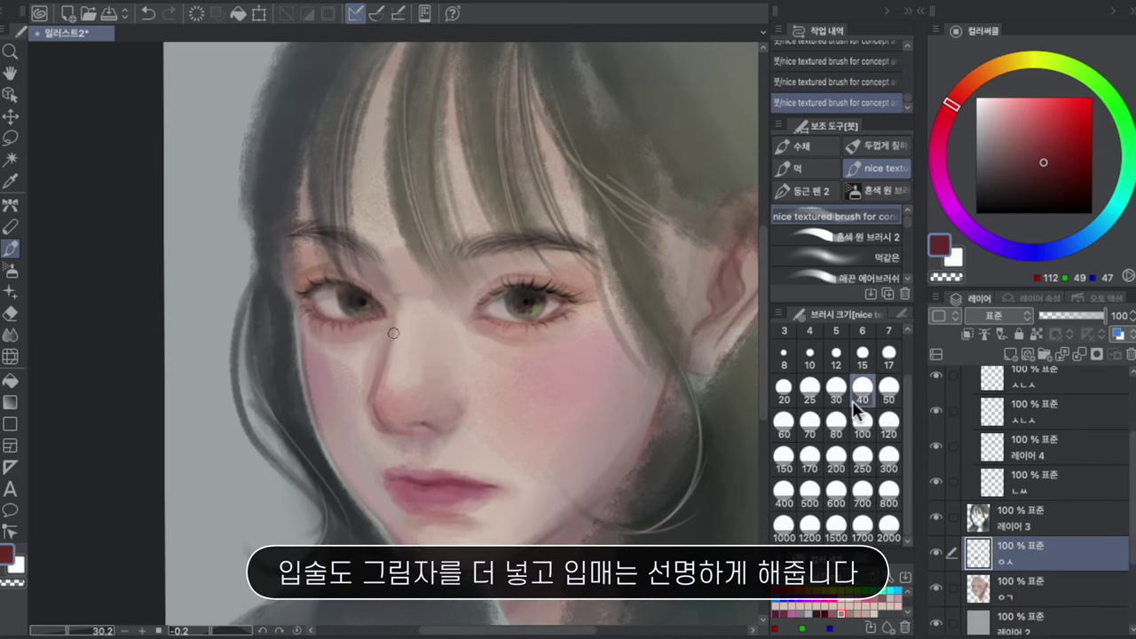
click(1047, 133)
key(e)
key(b)
click(1021, 169)
click(947, 117)
click(861, 391)
drag(396, 490, 410, 507)
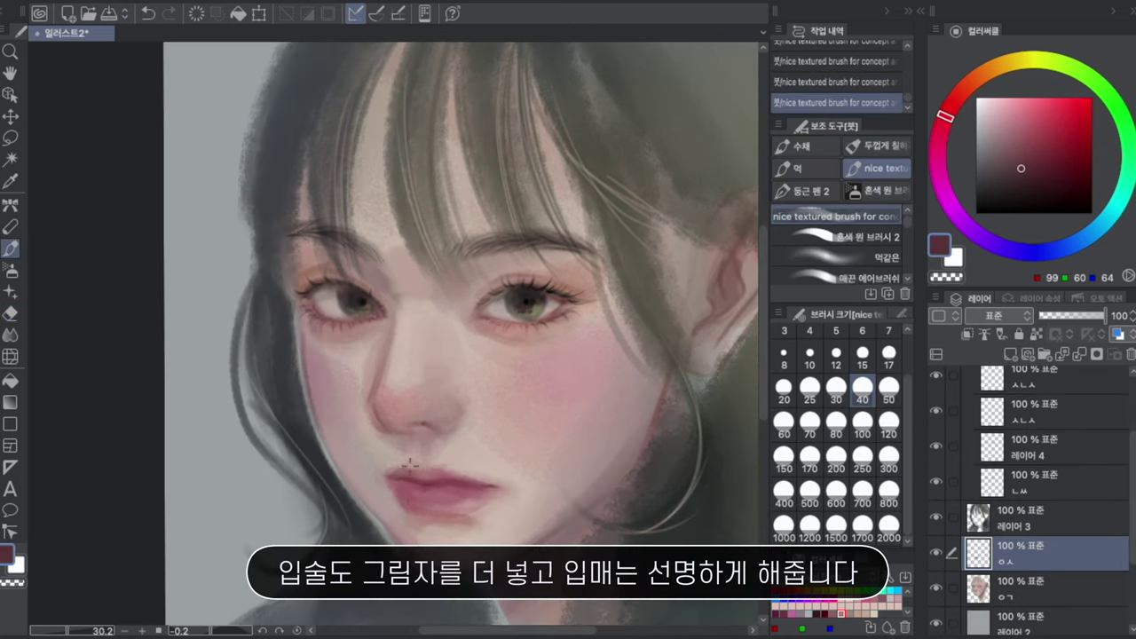
click(1036, 161)
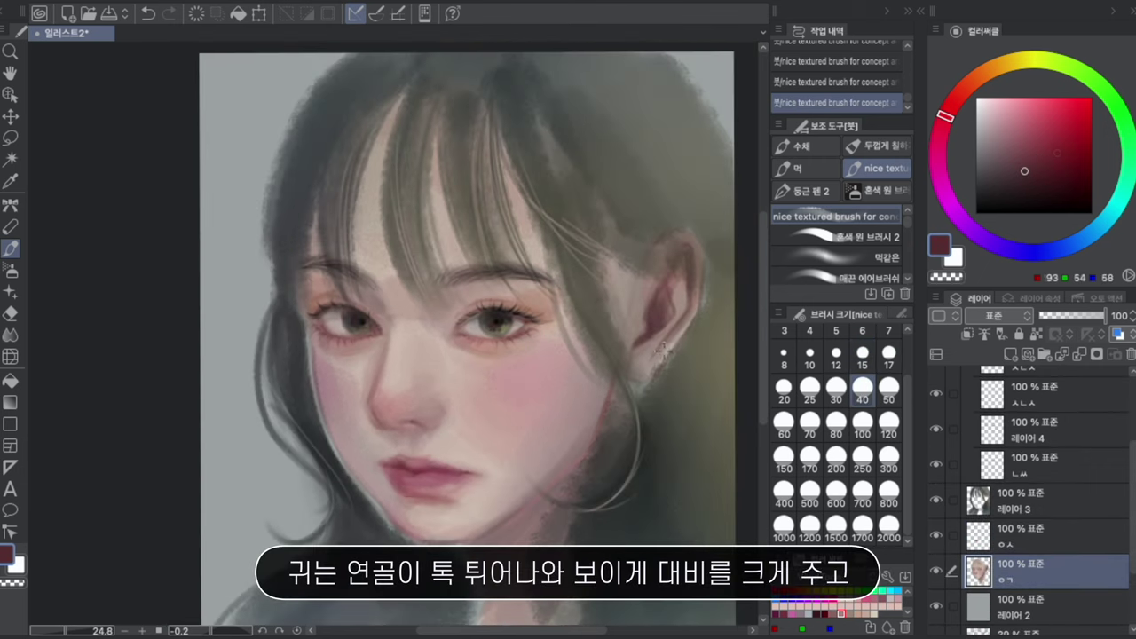
Step: Shade the inner ear and earlobe with sampled muted browns, RGB 156, 130, 124 at size 80 and RGB 146, 117, 112 at size 40
alt+click(661, 310)
drag(656, 302, 659, 351)
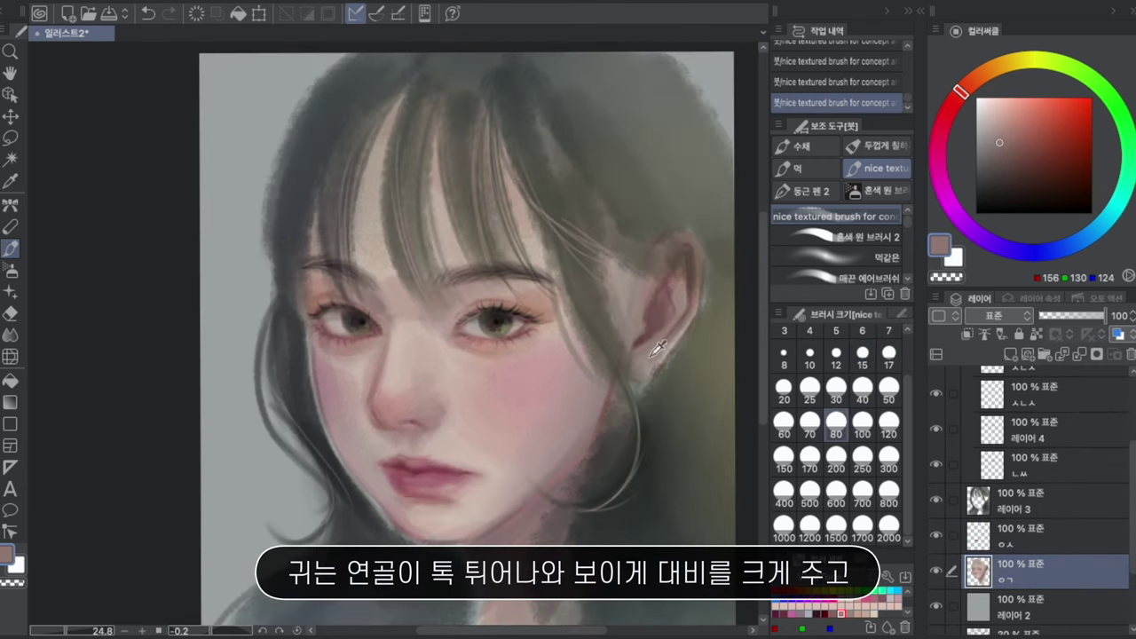
drag(675, 284, 655, 359)
alt+click(670, 303)
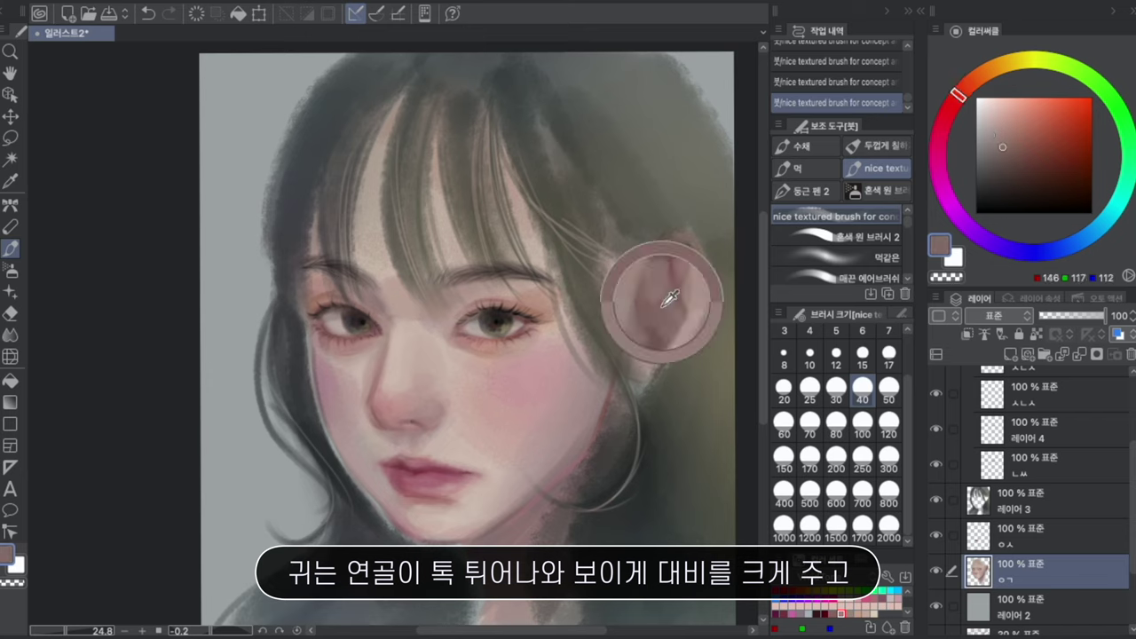
click(783, 390)
Step: Shade the outer edge of the face from beside the ear down to the jaw at size 80 in brown-grey RGB 112, 96, 91
alt+click(621, 286)
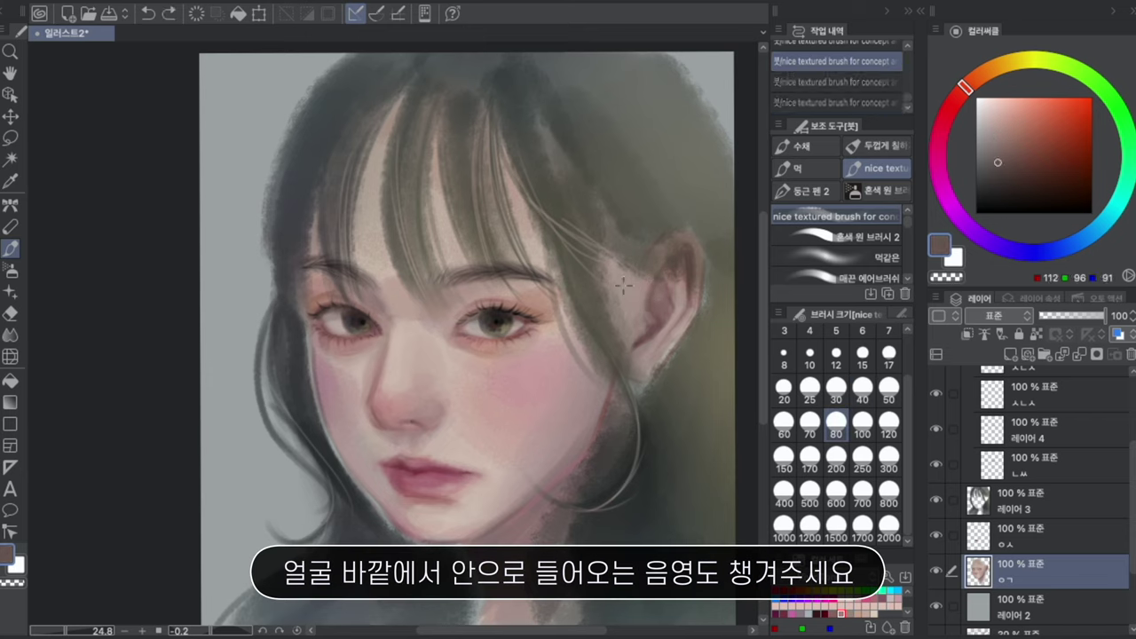
drag(614, 252, 613, 316)
alt+click(612, 311)
drag(586, 382, 577, 443)
Step: Lock the ㅇㄱ layer's transparent pixels and darken the neck below the jaw with the 먹같은 brush at size 80 in RGB 53, 43, 42
click(836, 258)
key(ctrl+z)
key(ctrl+z)
key(ctrl+y)
key(ctrl+y)
alt+click(596, 391)
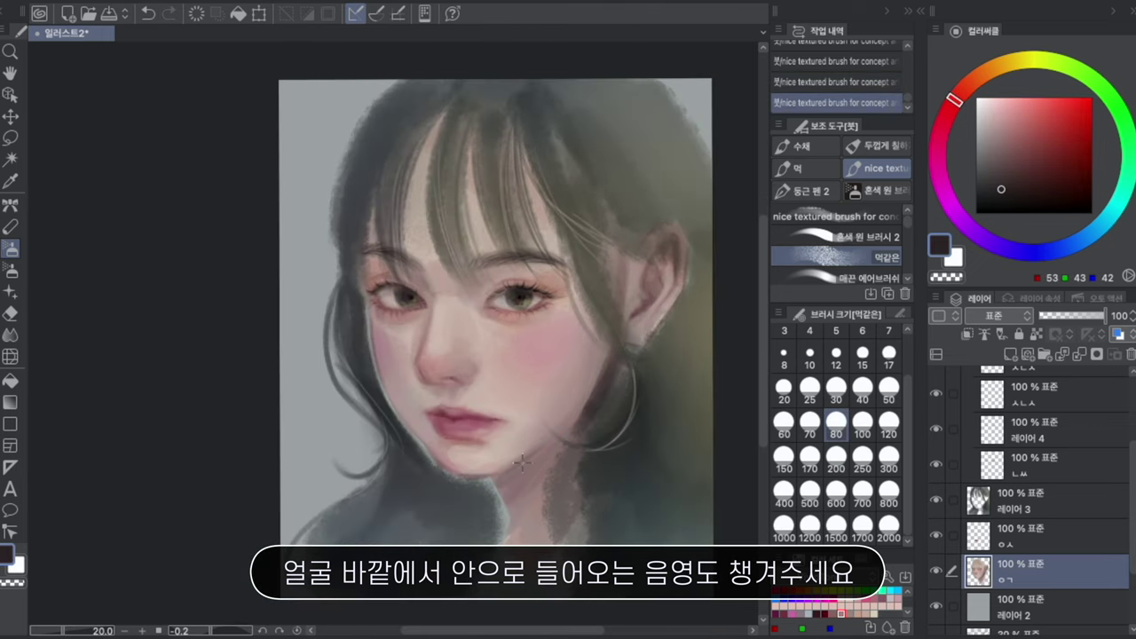
click(1037, 334)
key(ctrl+z)
key(ctrl+z)
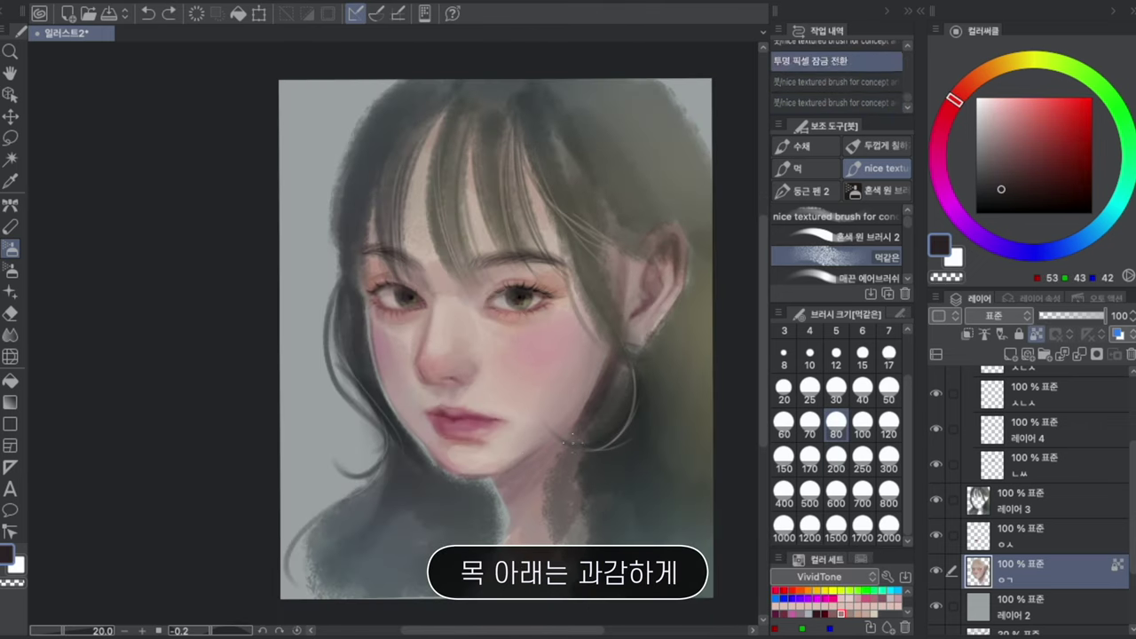
mouse_move(572, 424)
mouse_down()
mouse_move(516, 467)
mouse_move(673, 461)
mouse_move(498, 498)
mouse_move(516, 523)
mouse_up()
Step: Refine the neck shadow with the nice textured brush at size 40 in sampled reddish brown RGB 135, 94, 93
click(862, 459)
click(863, 390)
alt+click(515, 535)
alt+click(513, 533)
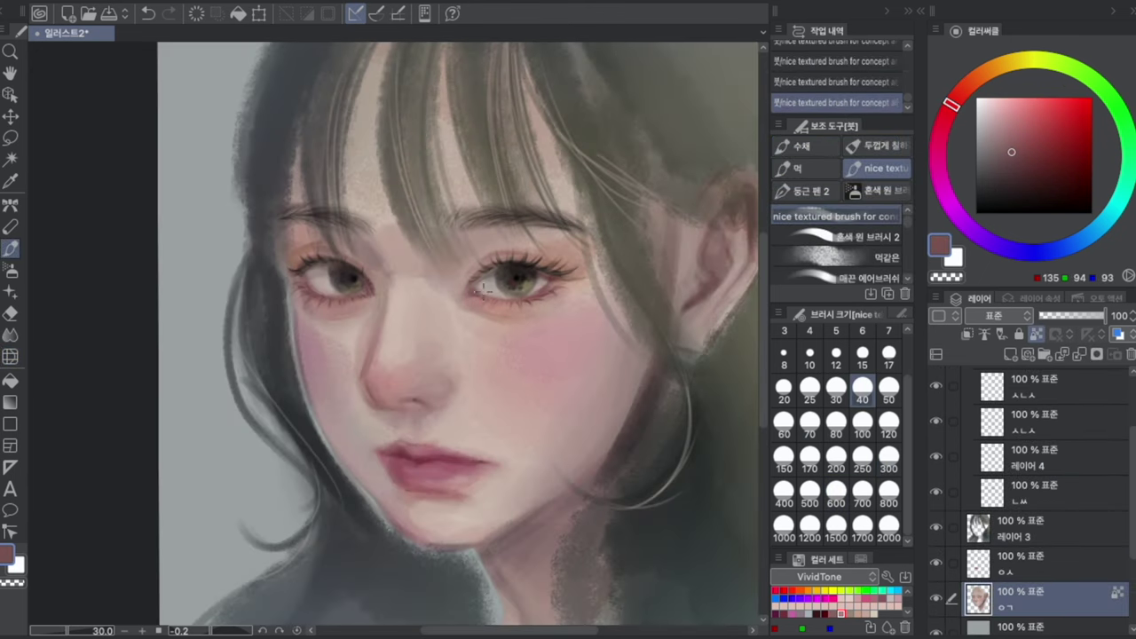
Step: Clean up the shading around the nose bridge with skin tone RGB 204, 185, 174 at size 80 and brown RGB 141, 118, 108 at size 100
key(bracketright)
key(bracketright)
alt+click(619, 306)
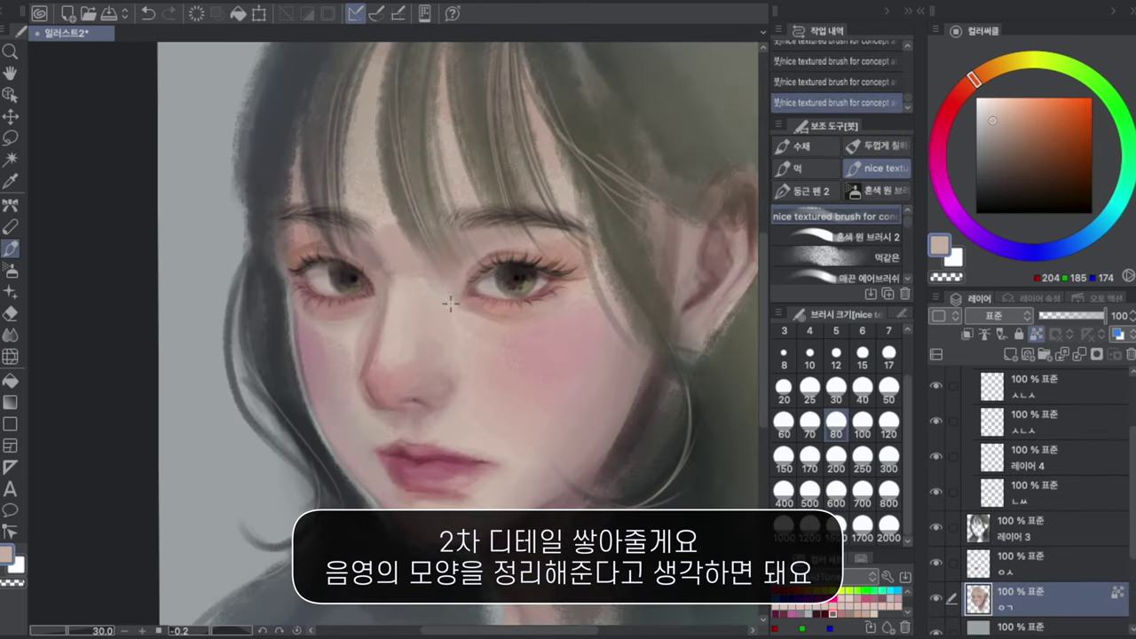
alt+click(393, 333)
key(bracketright)
key(bracketright)
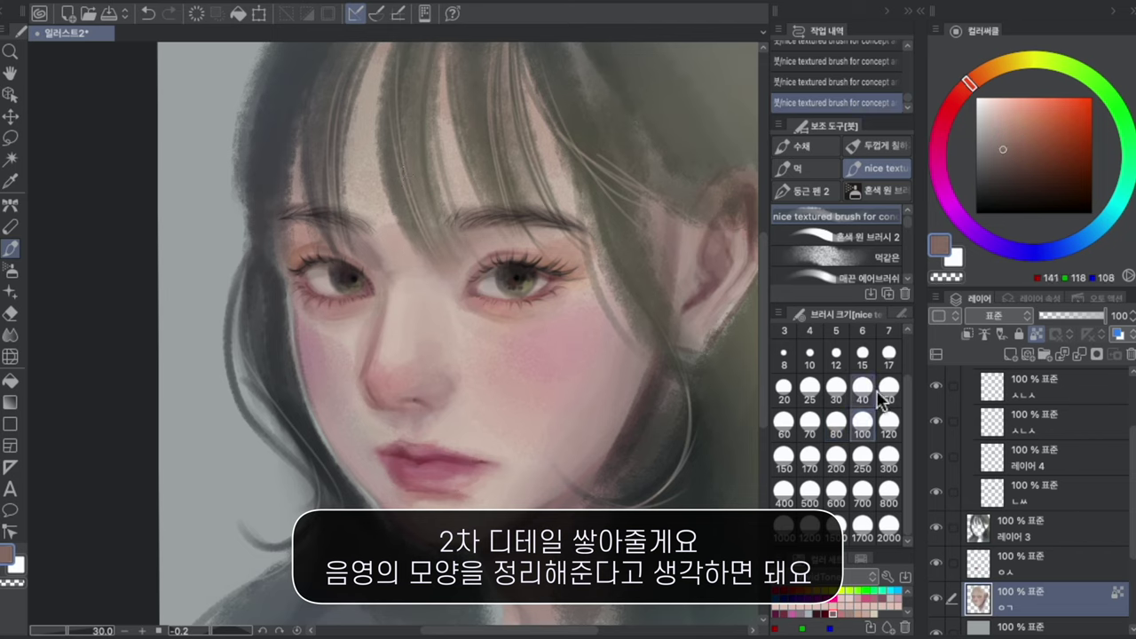
Step: Blend the shaded side and tip of the nose at size 80 in light skin tone RGB 210, 189, 177, undoing unwanted strokes
alt+click(464, 329)
key(bracketright)
key(bracketright)
key(bracketright)
alt+click(424, 386)
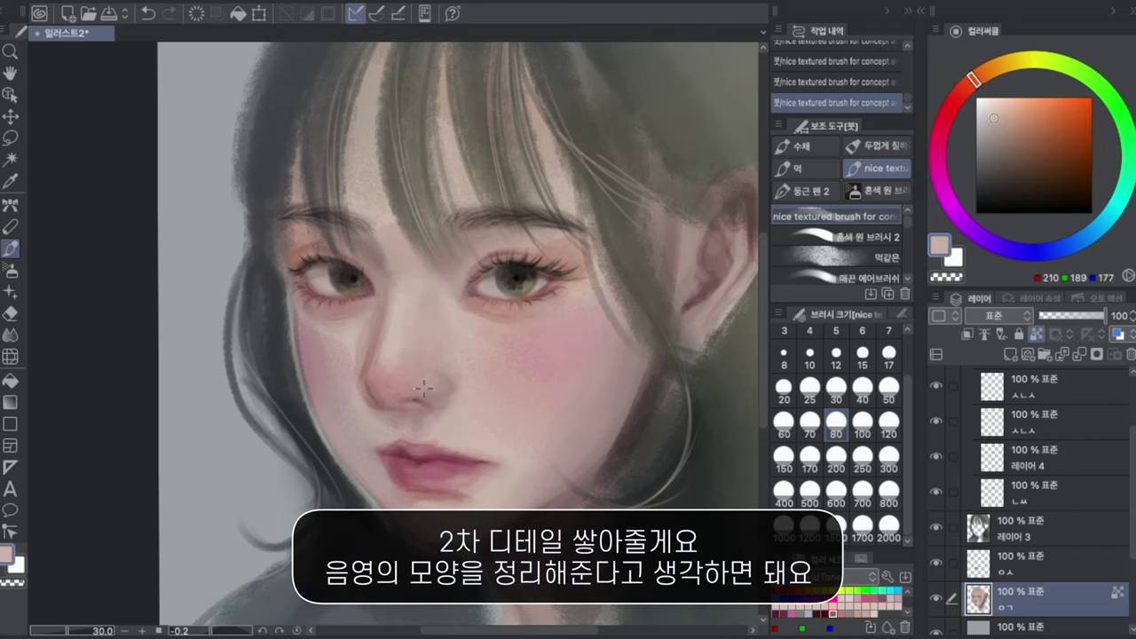
key(ctrl+z)
alt+click(426, 387)
key(ctrl+z)
key(ctrl+z)
alt+click(461, 378)
key(bracketright)
key(ctrl+z)
key(ctrl+z)
Step: Soften the skin under the nearer eye and on the blushed cheek, using the 먹같은 brush at size 250 with pale blue RGB 219, 226, 241
alt+click(499, 310)
drag(500, 310, 526, 311)
alt+click(568, 367)
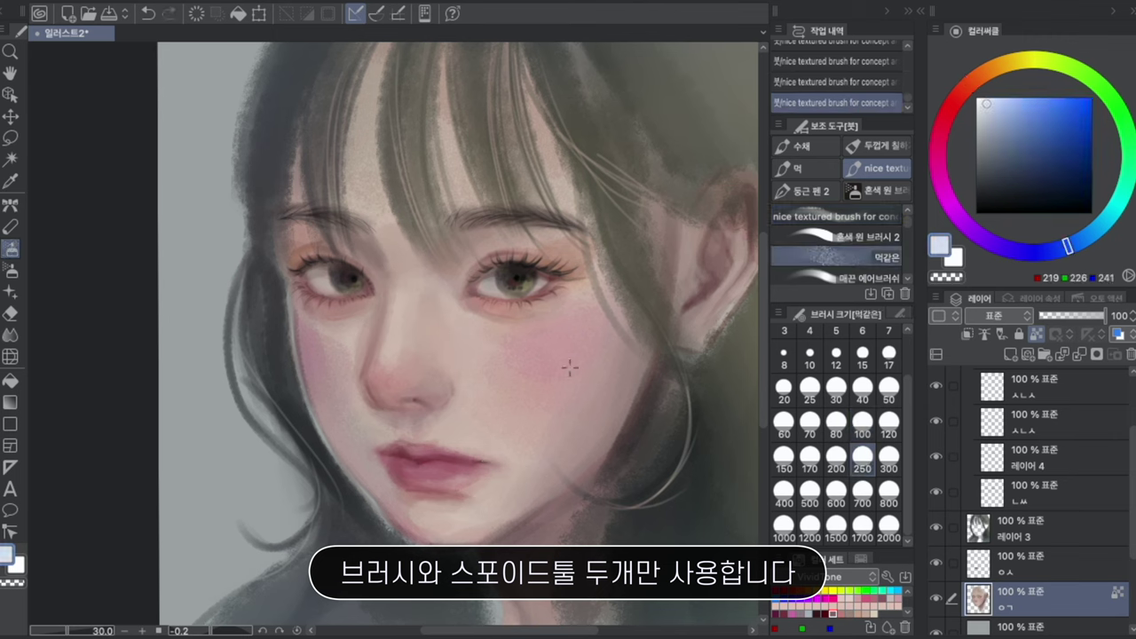
drag(568, 367, 566, 348)
Step: Soften the lower lip's edge with the nice textured brush at size 40 in sampled pink RGB 205, 177, 174, undoing a stroke
alt+click(449, 480)
key(bracketleft)
key(bracketleft)
key(bracketleft)
key(bracketleft)
key(ctrl+z)
alt+click(435, 489)
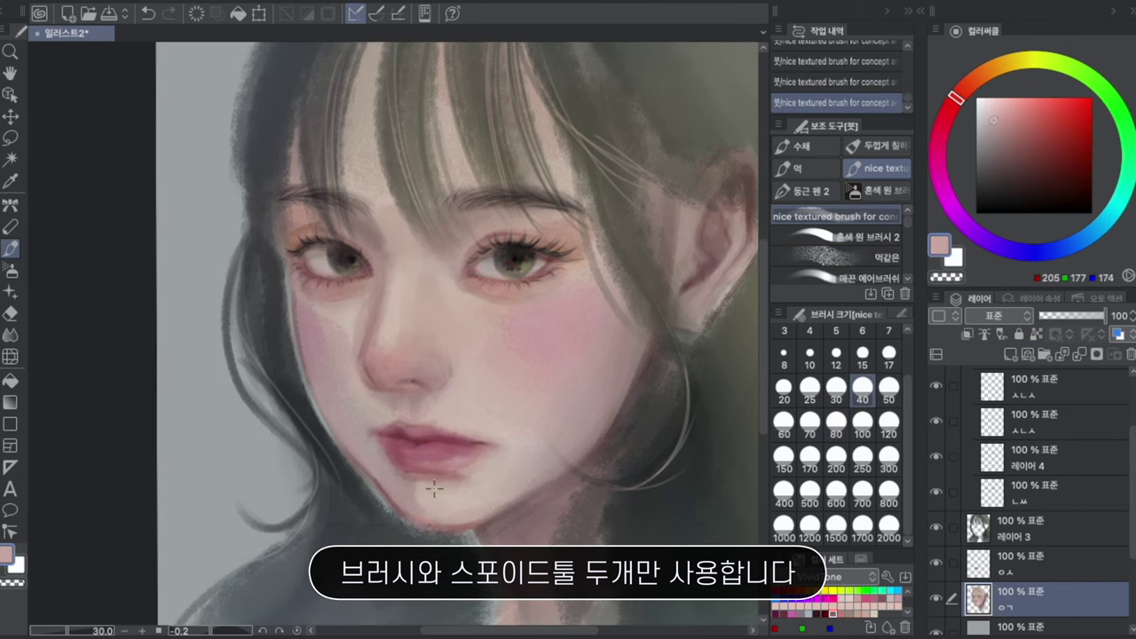
Step: Smooth the chin and jawline with sampled skin tones, using a larger brush for the chin and a smaller one toward the jaw
key(bracketleft)
key(bracketright)
key(bracketright)
key(bracketright)
key(bracketright)
key(bracketright)
alt+click(480, 494)
key(bracketleft)
key(bracketleft)
key(bracketleft)
key(bracketleft)
alt+click(536, 487)
Step: Define the nostril line with a size 12 brush in a colour sampled from the nose, undoing the last stroke
alt+click(395, 391)
key(bracketleft)
key(bracketleft)
key(bracketleft)
key(bracketleft)
key(bracketleft)
key(bracketleft)
drag(408, 386, 425, 384)
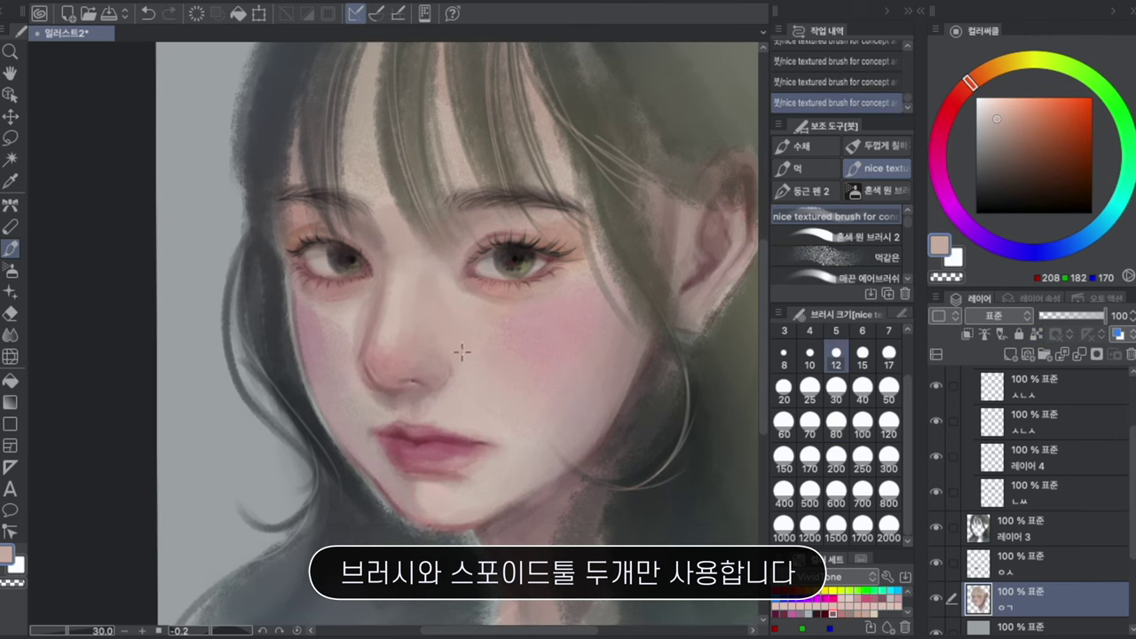
key(ctrl+z)
Step: Touch up below the far eye and even out the far cheek's edge with a size 70 brush in RGB 189, 167, 162
drag(349, 285, 342, 286)
key(bracketright)
key(bracketright)
key(bracketright)
key(bracketright)
key(bracketright)
key(bracketright)
alt+click(349, 365)
alt+click(322, 374)
Step: Refine the corner of the mouth on the ㅇㅅ layer at size 15 in pink RGB 217, 174, 181, undoing unwanted strokes
click(1048, 528)
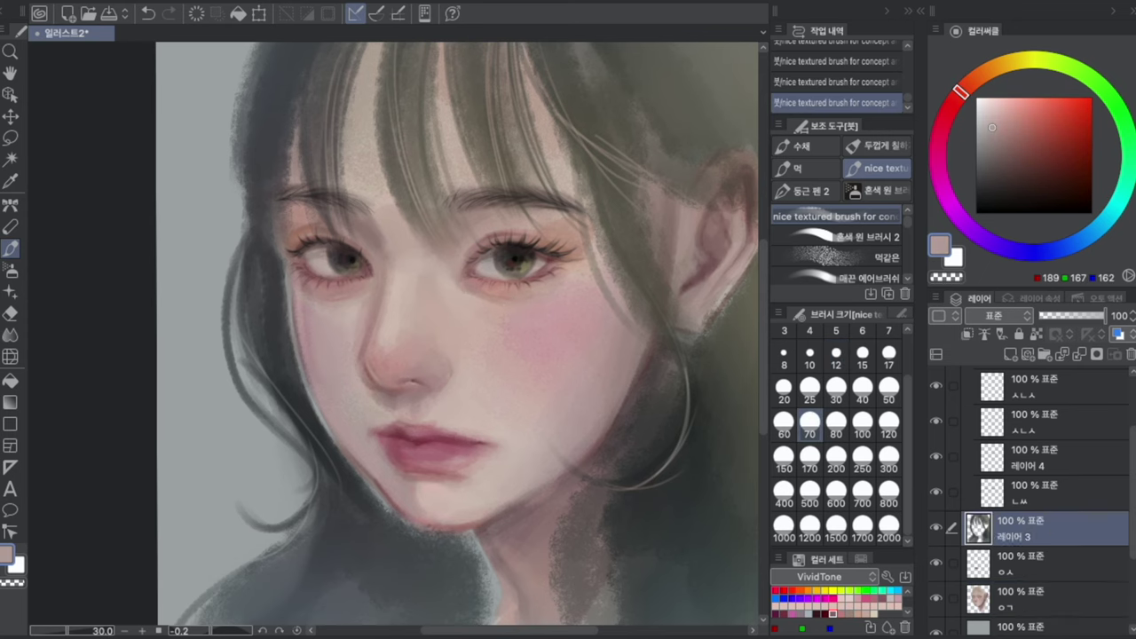
click(1047, 564)
alt+click(487, 451)
key(ctrl+z)
key(ctrl+z)
mouse_move(479, 446)
mouse_down()
mouse_move(485, 456)
mouse_move(474, 459)
mouse_up()
key(ctrl+z)
key(bracketright)
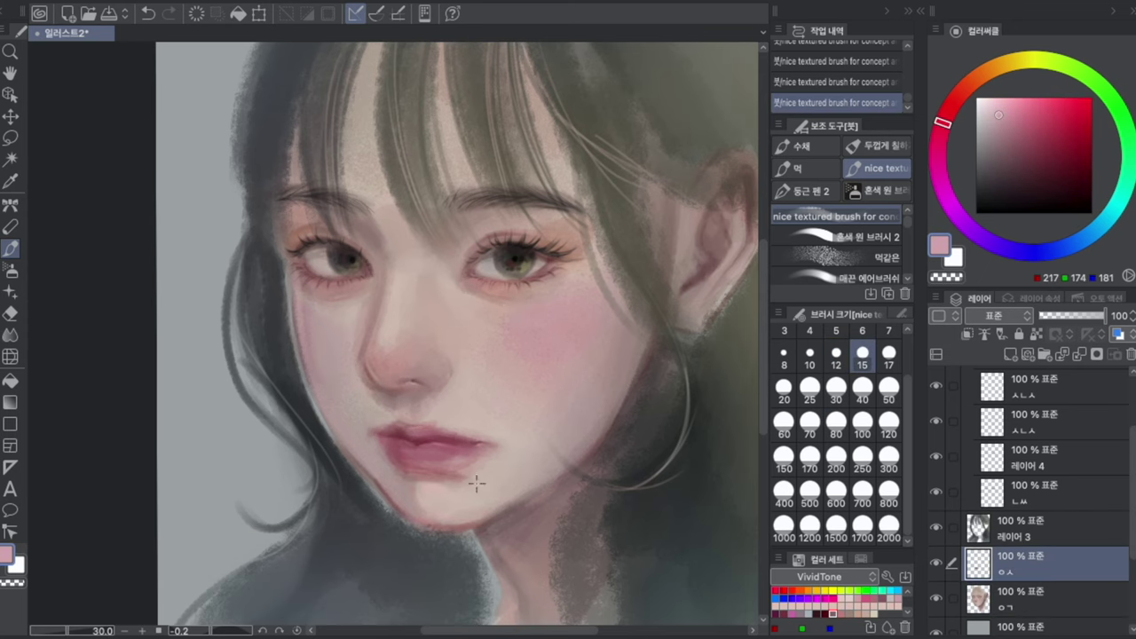
Step: Add a fine detail stroke at the nearer eye with a smaller brush in a colour sampled there
scroll(1065, 502, up, 3)
alt+click(513, 252)
scroll(491, 232, up, 3)
key(bracketleft)
key(bracketleft)
key(bracketleft)
key(bracketleft)
key(bracketleft)
drag(543, 286, 559, 299)
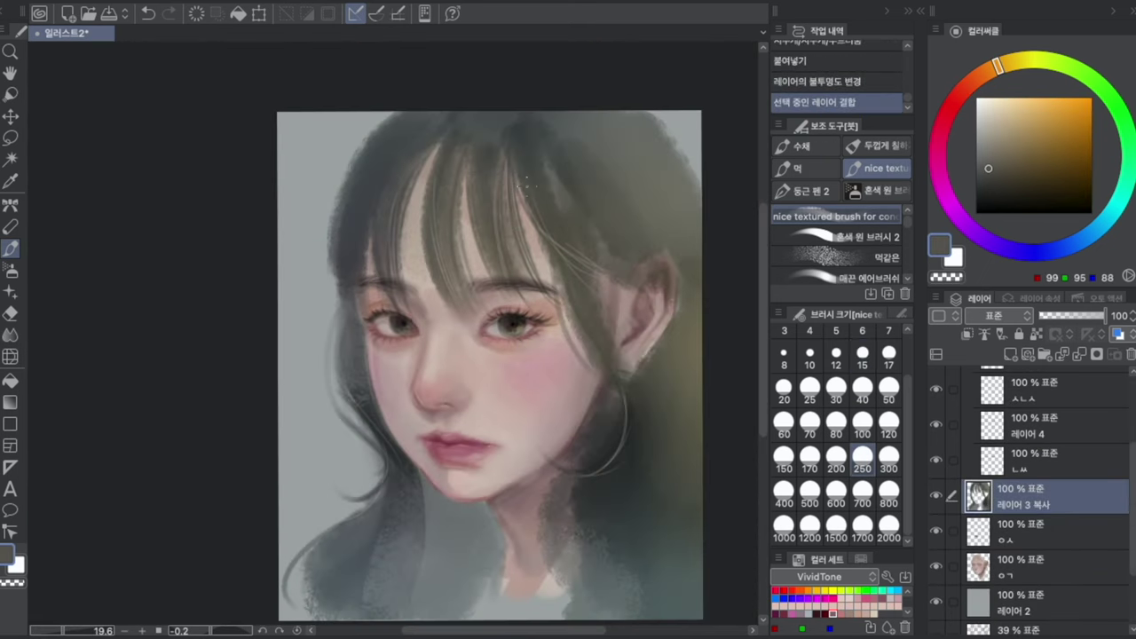
Step: Darken the central bangs on the 레이어 3 복사 layer along the hair flow with a size 100 brush in RGB 44, 43, 40
drag(989, 168, 984, 192)
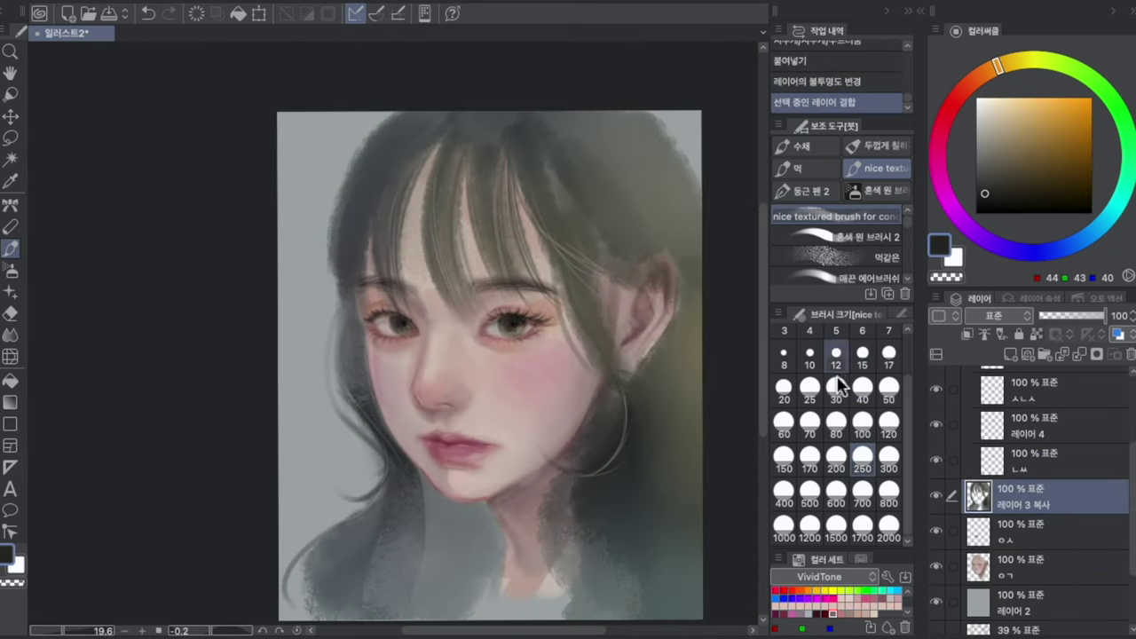
click(852, 428)
drag(486, 131, 490, 252)
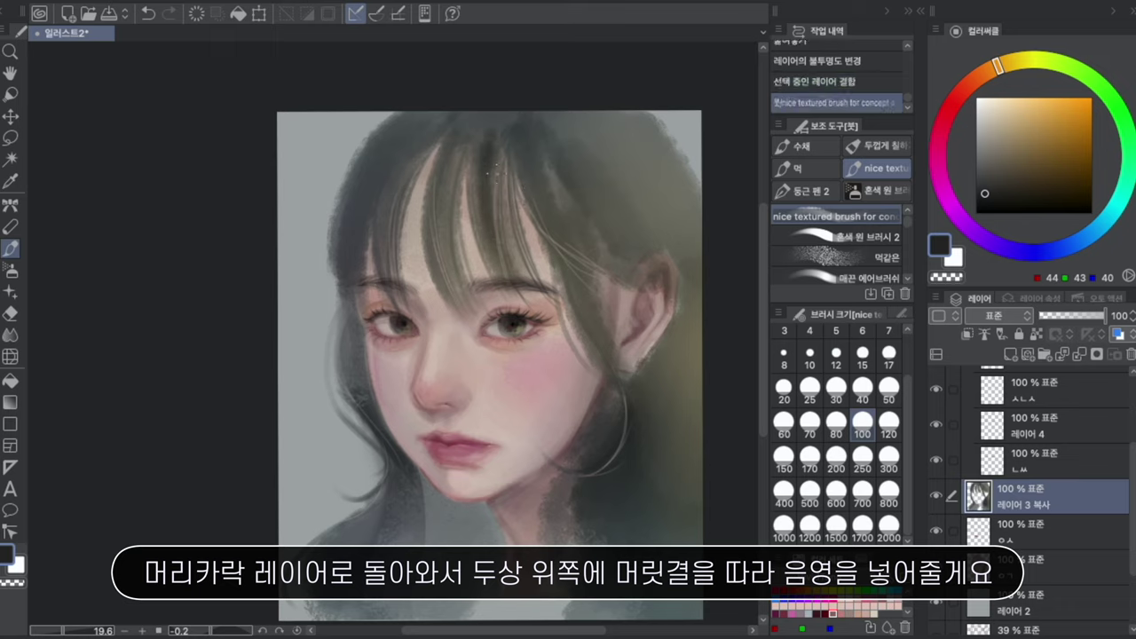
key(ctrl+z)
drag(494, 140, 488, 253)
drag(482, 126, 483, 240)
drag(497, 142, 507, 274)
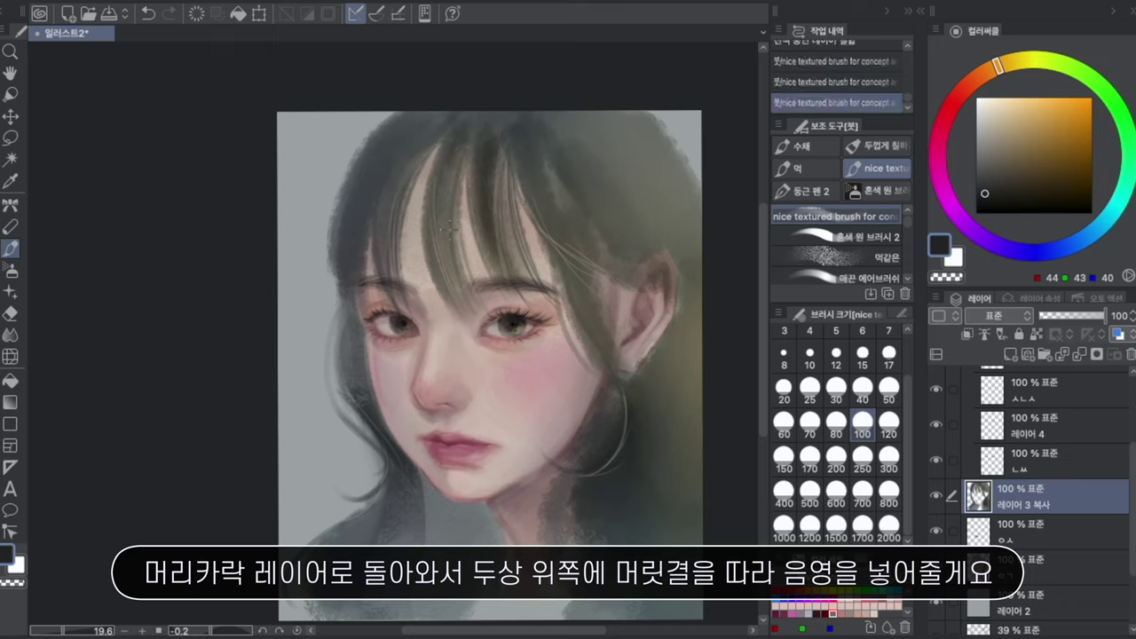
Step: Extend the dark strand shading across the bangs' remaining locks and toward the temples at size 100 in RGB 44, 43, 40
drag(449, 168, 456, 249)
drag(442, 135, 440, 268)
drag(433, 194, 459, 281)
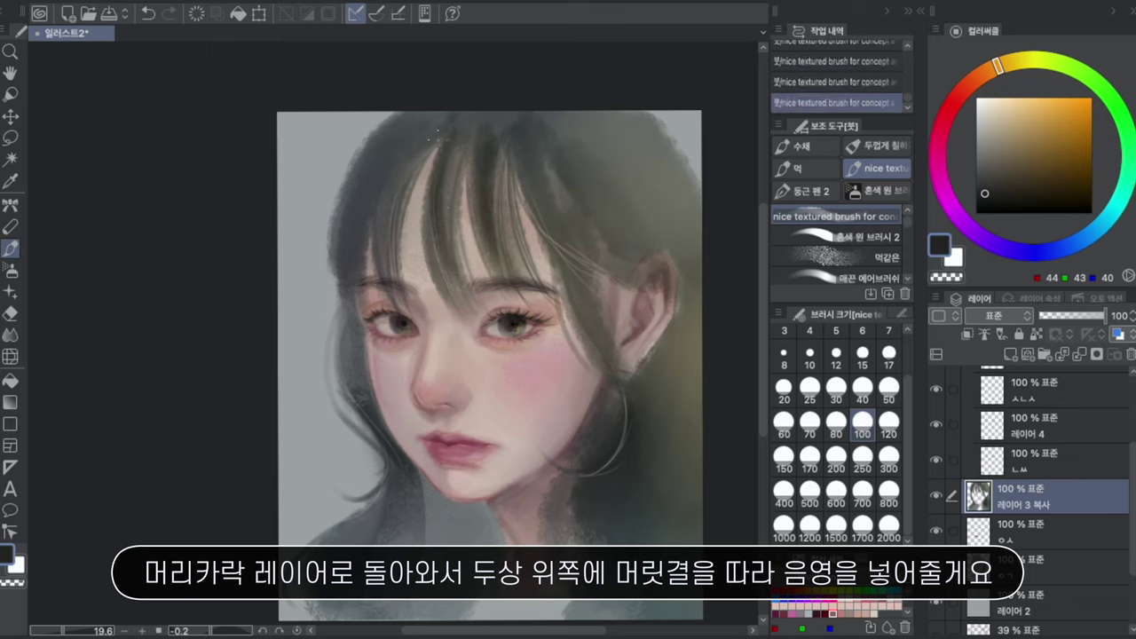
mouse_move(433, 130)
mouse_down()
mouse_move(390, 199)
mouse_move(384, 240)
mouse_up()
click(398, 166)
mouse_move(515, 158)
mouse_down()
mouse_move(544, 229)
mouse_move(563, 238)
mouse_up()
Step: Deepen the shadows at the crown and the side hair above the ear with a size 200 brush in RGB 44, 43, 40
key(bracketright)
key(bracketright)
key(bracketright)
key(bracketright)
mouse_move(498, 122)
mouse_down()
mouse_move(569, 212)
mouse_move(431, 186)
mouse_up()
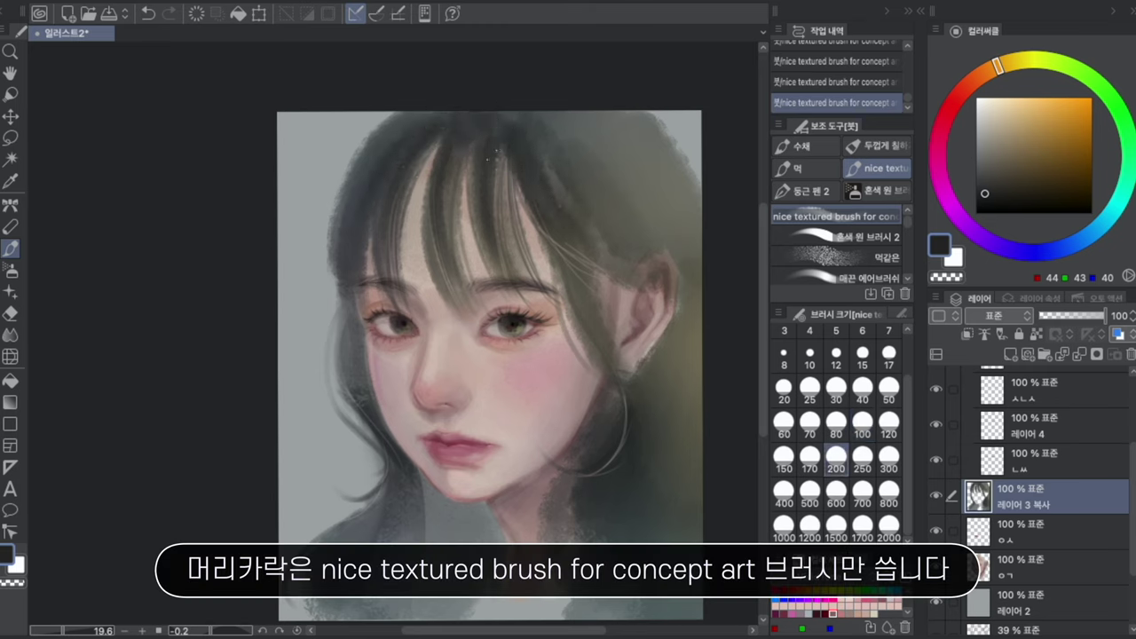
drag(505, 149, 525, 208)
drag(531, 130, 585, 231)
mouse_move(543, 133)
mouse_down()
mouse_move(618, 247)
mouse_move(634, 226)
mouse_move(630, 195)
mouse_up()
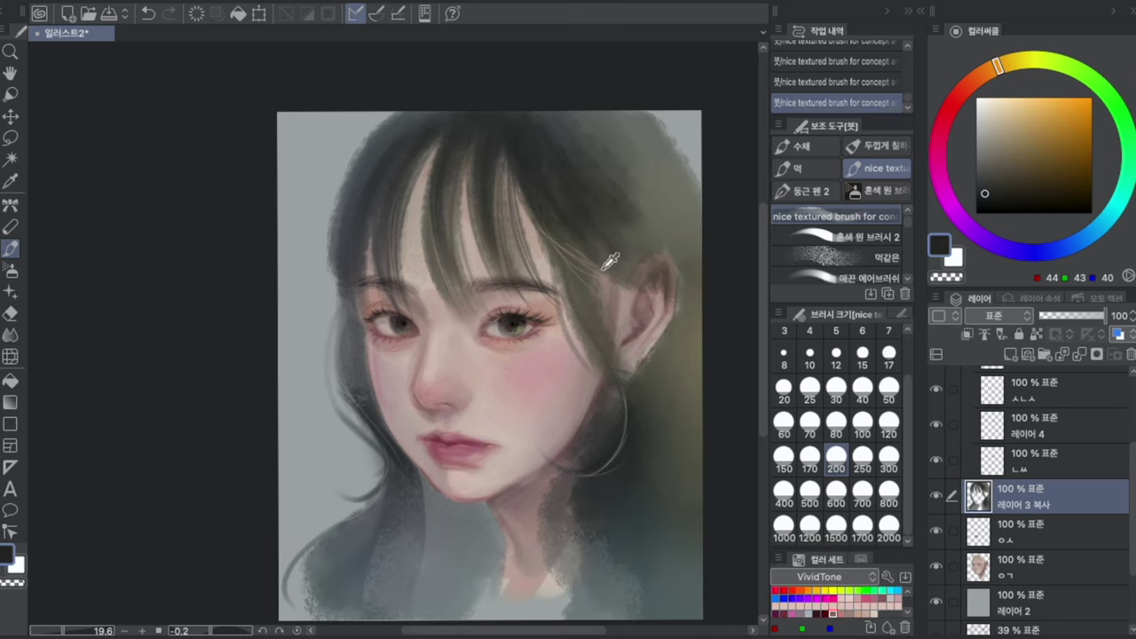
Step: Sharpen the strands in the bangs with a size 40 brush in sampled olive-grey RGB 101, 95, 82, undoing unsatisfactory strokes
alt+click(586, 286)
click(864, 393)
drag(482, 131, 488, 232)
key(ctrl+z)
drag(484, 133, 503, 264)
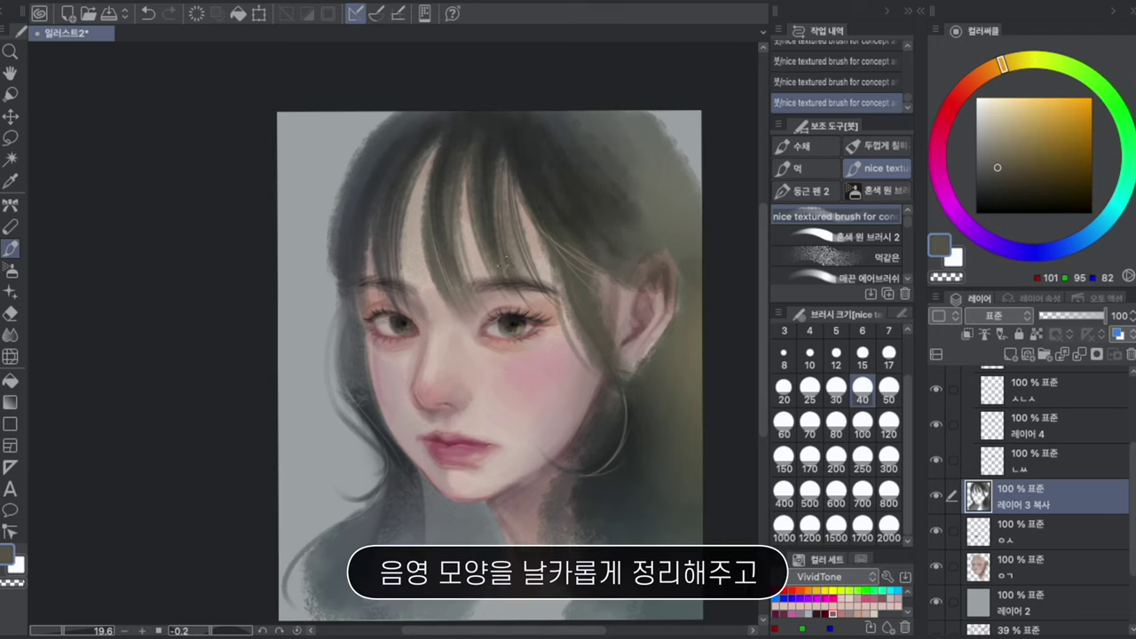
key(ctrl+z)
drag(449, 206, 459, 262)
key(ctrl+z)
key(ctrl+y)
key(ctrl+z)
key(ctrl+y)
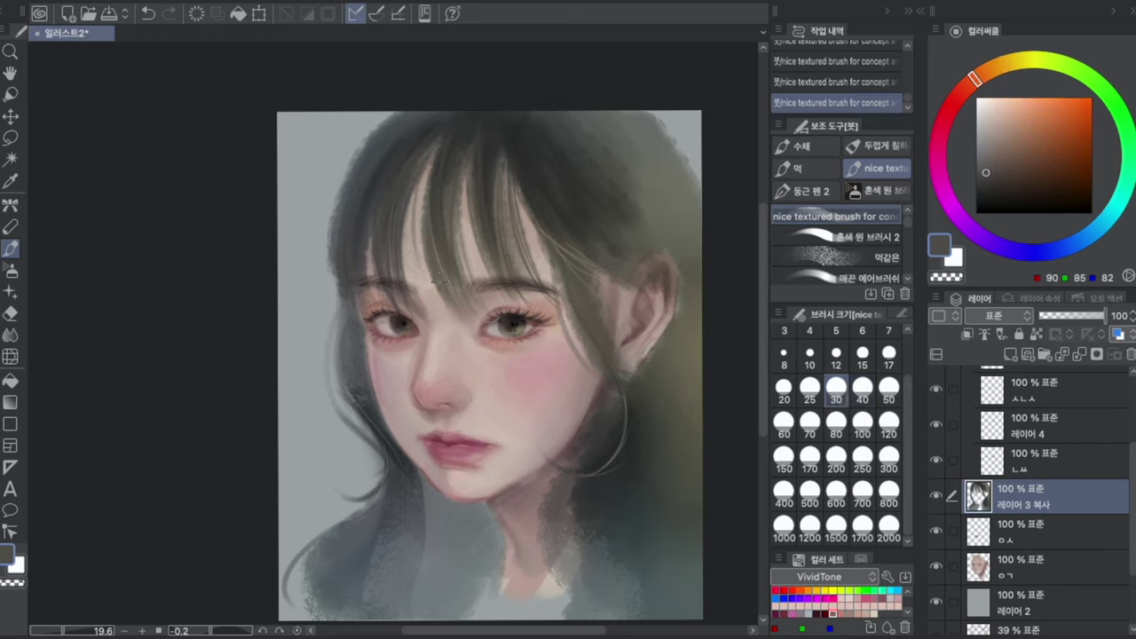
Step: Draw irregular flyaway hairs over the forehead between the brows at sizes 30 and 12 in RGB 90, 85, 82
key(ctrl+z)
drag(415, 229, 440, 314)
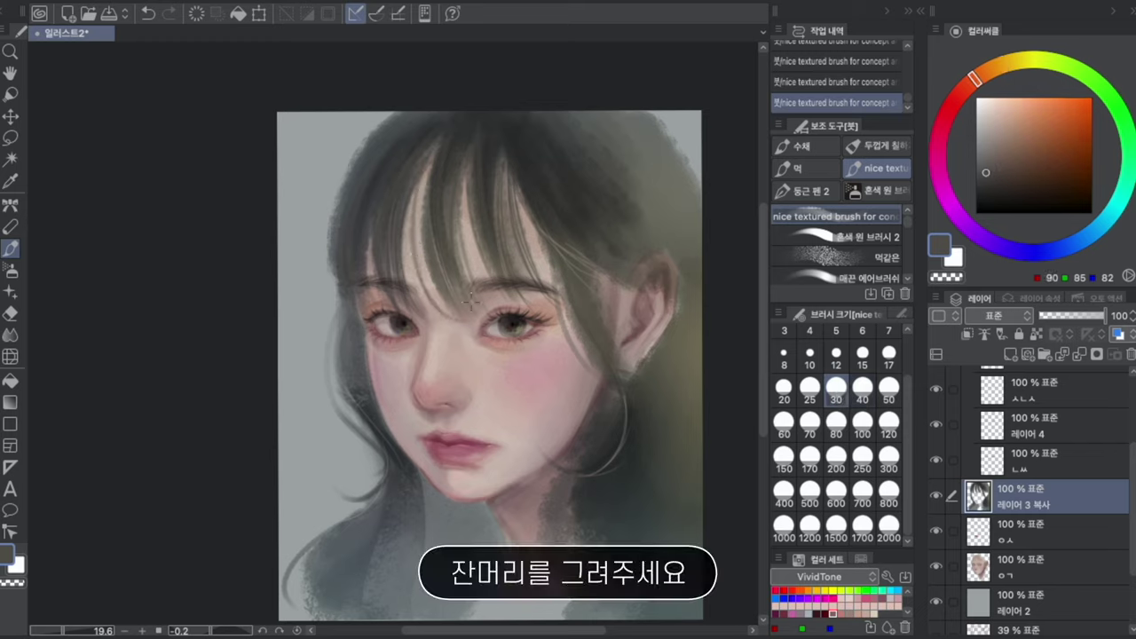
click(836, 355)
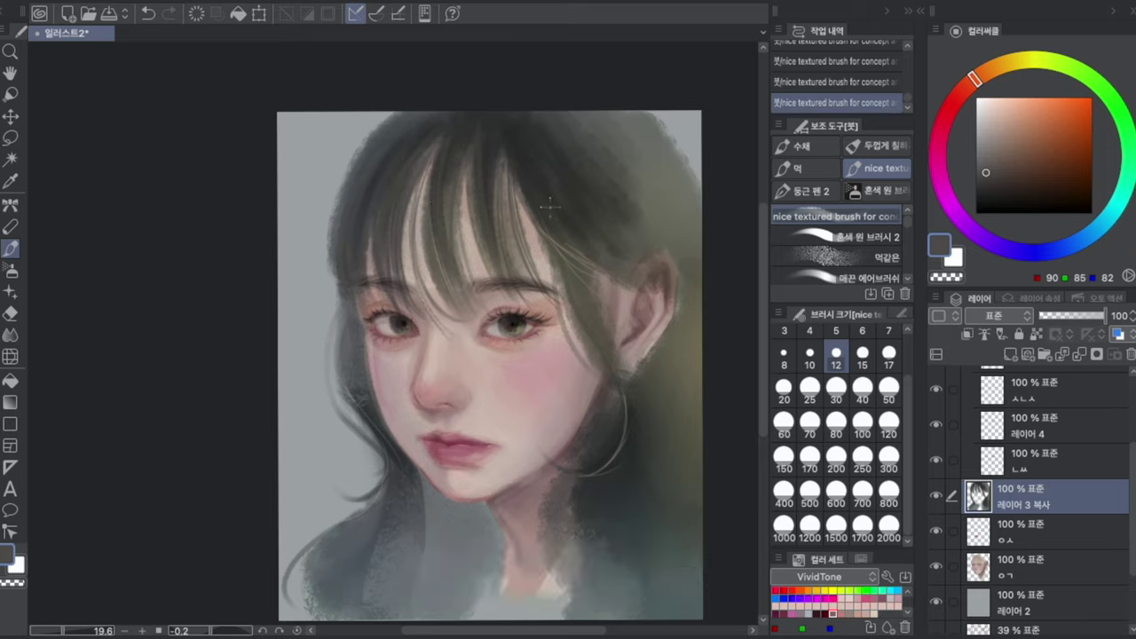
key(ctrl+z)
drag(426, 277, 442, 313)
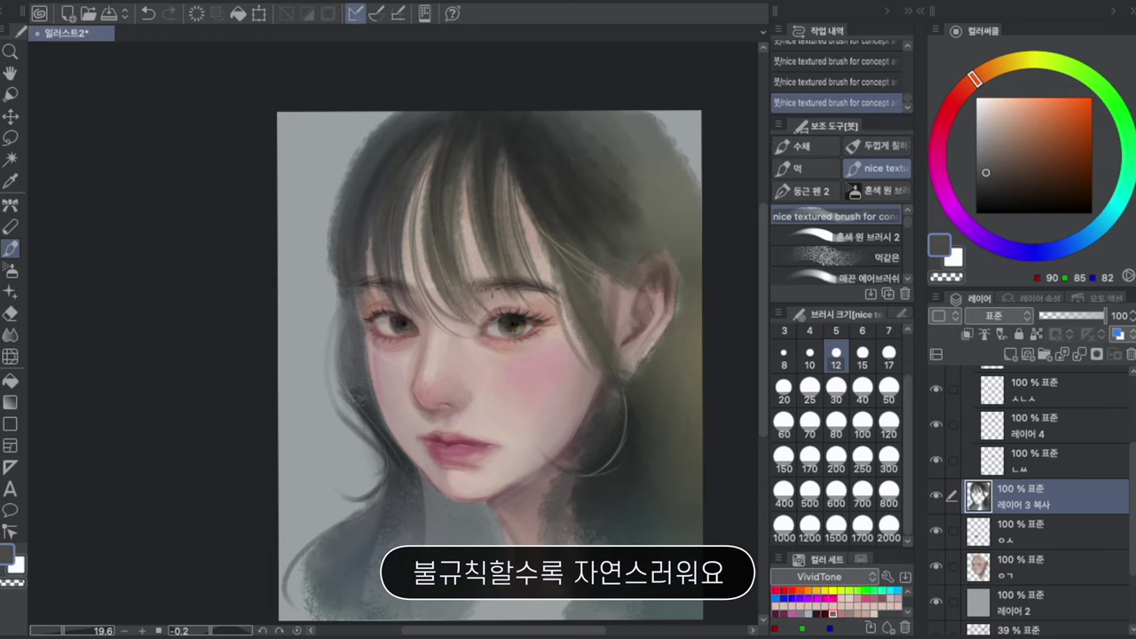
key(ctrl+z)
key(ctrl+y)
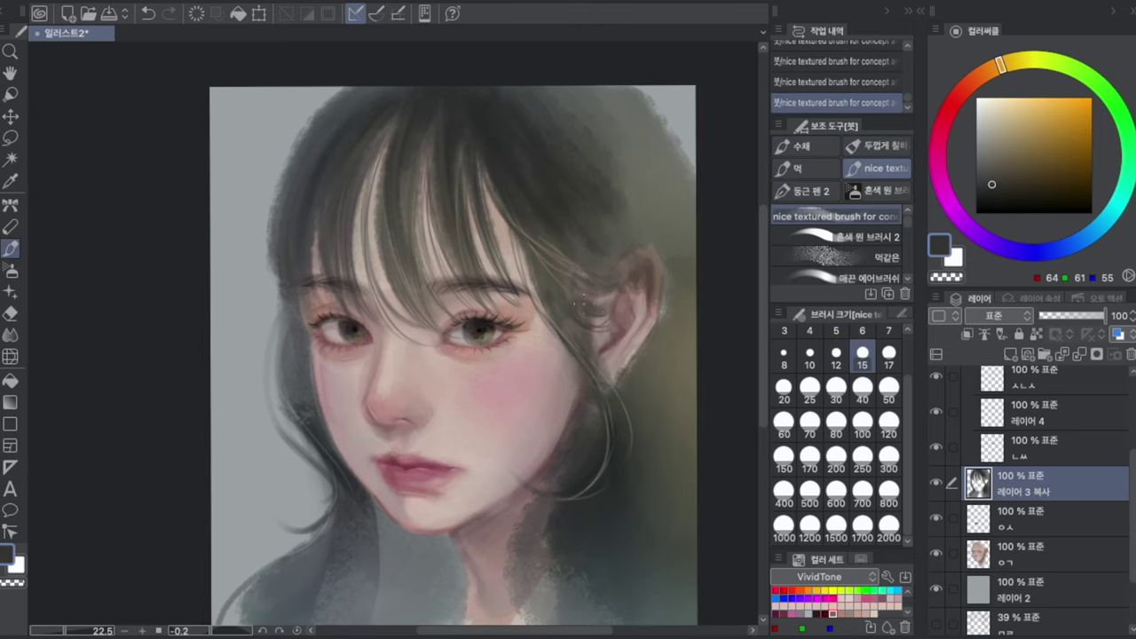
Step: Add loose strands in front of the ear at size 15 in RGB 64, 61, 55 and lighter hair at size 30 in RGB 94, 90, 81
mouse_move(613, 273)
mouse_down()
mouse_move(576, 252)
mouse_move(617, 263)
mouse_up()
key(bracketright)
key(bracketright)
key(bracketright)
key(bracketright)
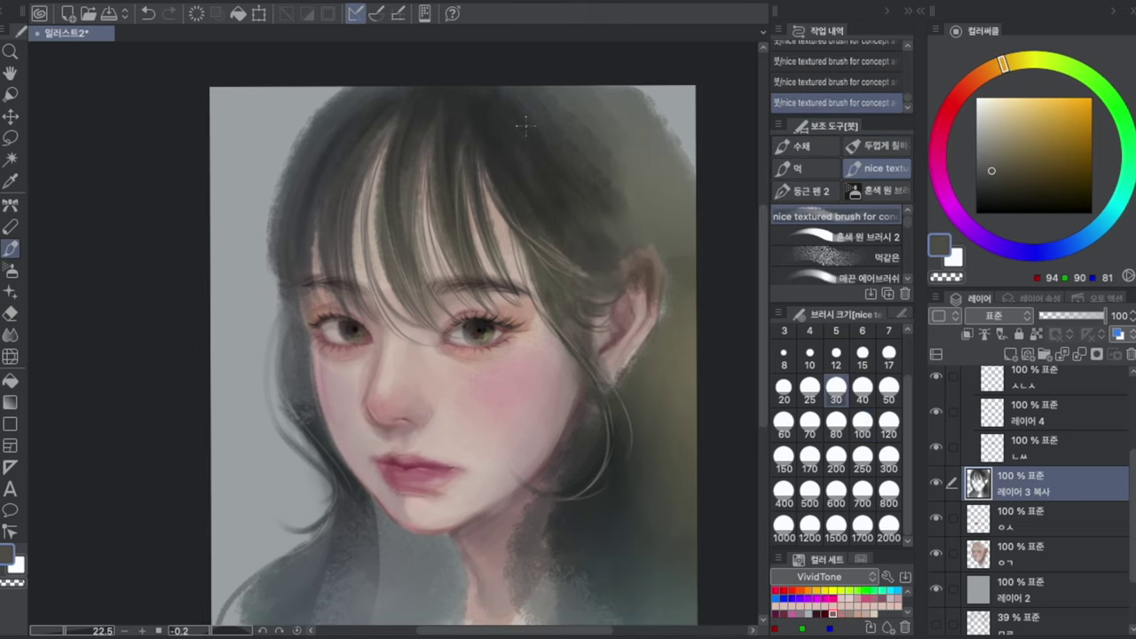
Step: Draw thin stray hairs along the far outer edge of the head at size 15 in sampled RGB 65, 67, 68, undoing the last one
alt+click(286, 251)
click(861, 353)
drag(306, 111, 259, 284)
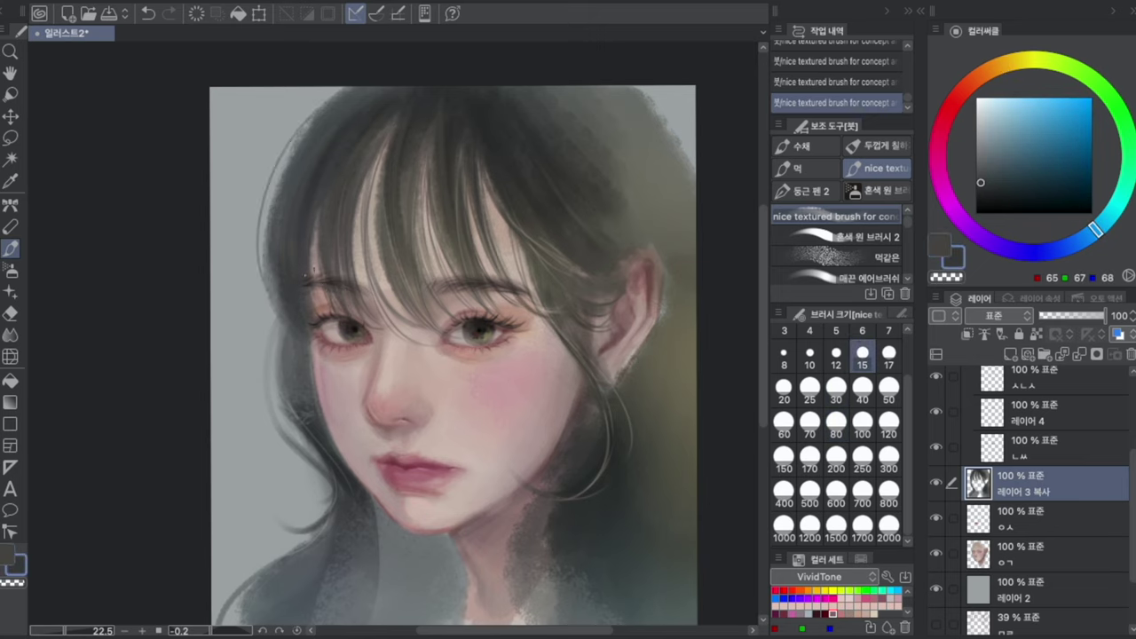
drag(297, 138, 261, 301)
key(ctrl+z)
Step: Deepen the bangs and the hair at the far temple with a size 30 brush in dark blue-grey RGB 39, 42, 44
click(990, 193)
drag(443, 160, 452, 212)
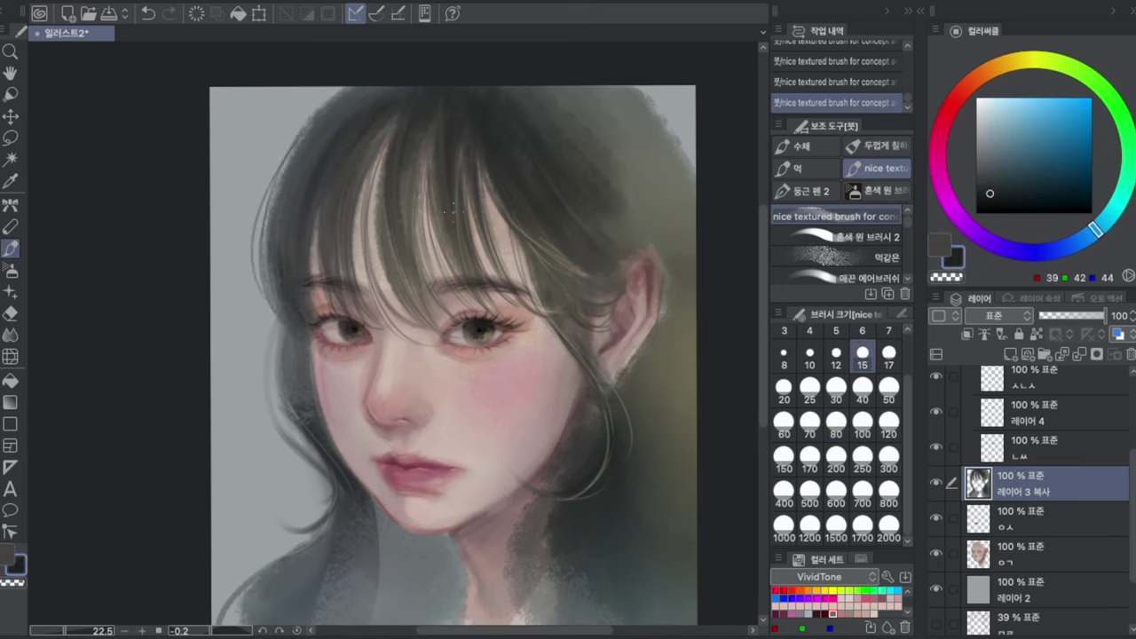
key(ctrl+z)
key(bracketright)
key(bracketright)
key(bracketright)
key(bracketright)
drag(345, 166, 311, 224)
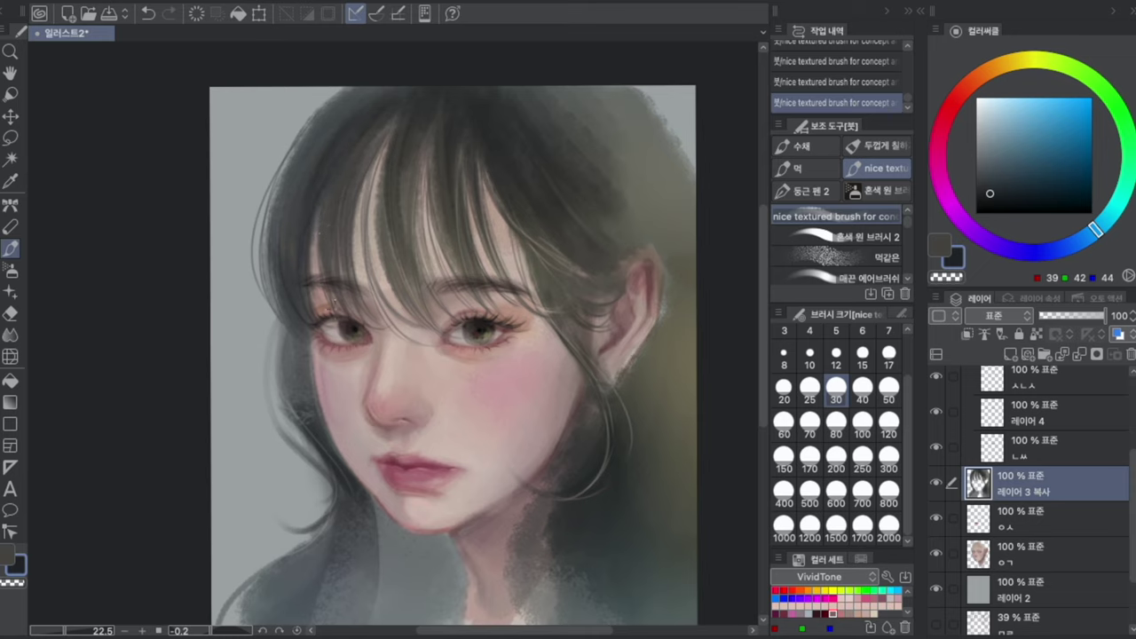
Step: Undo the last stroke and trim the outer edge of the hair at the far temple with the soft eraser at size 12
key(ctrl+z)
key(e)
key(ctrl+z)
drag(302, 138, 271, 248)
drag(289, 191, 267, 258)
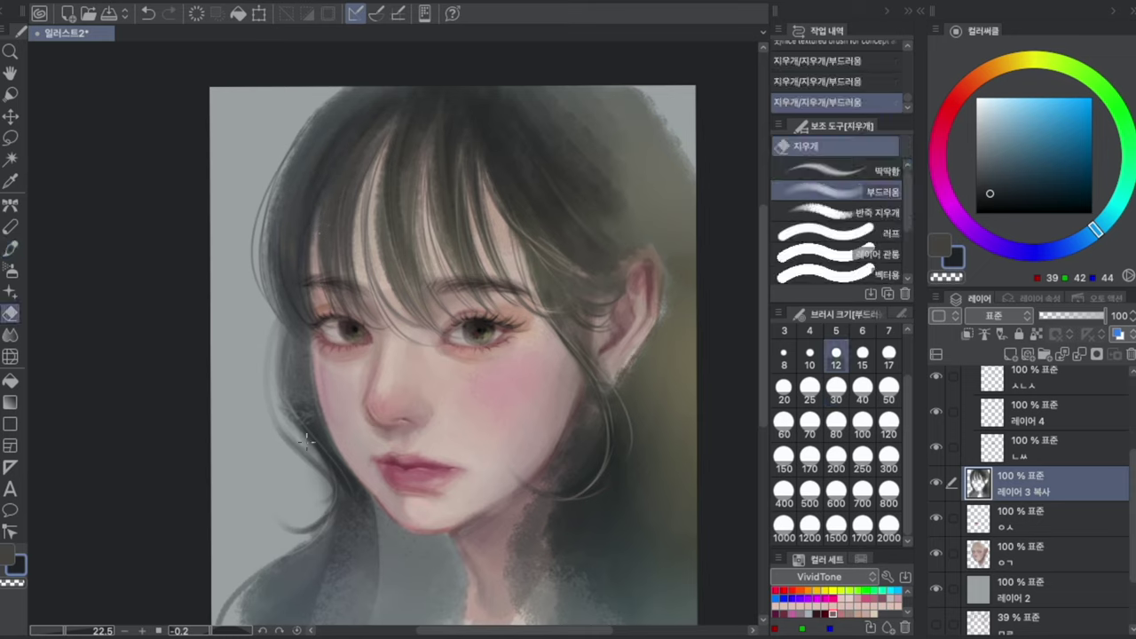
Step: Undo the last erasing and soften the outer edge of the lock beside the far cheek with a larger soft eraser
key(ctrl+z)
drag(307, 457, 326, 518)
key(ctrl+z)
key(bracketright)
key(bracketright)
key(bracketright)
key(bracketright)
key(bracketright)
key(bracketright)
key(bracketright)
key(bracketright)
drag(264, 408, 303, 455)
Step: Darken the far cheek lock with a size 30 brush and add thin size 15 strands along its outer edge and in front of the ear
key(b)
drag(353, 488, 335, 444)
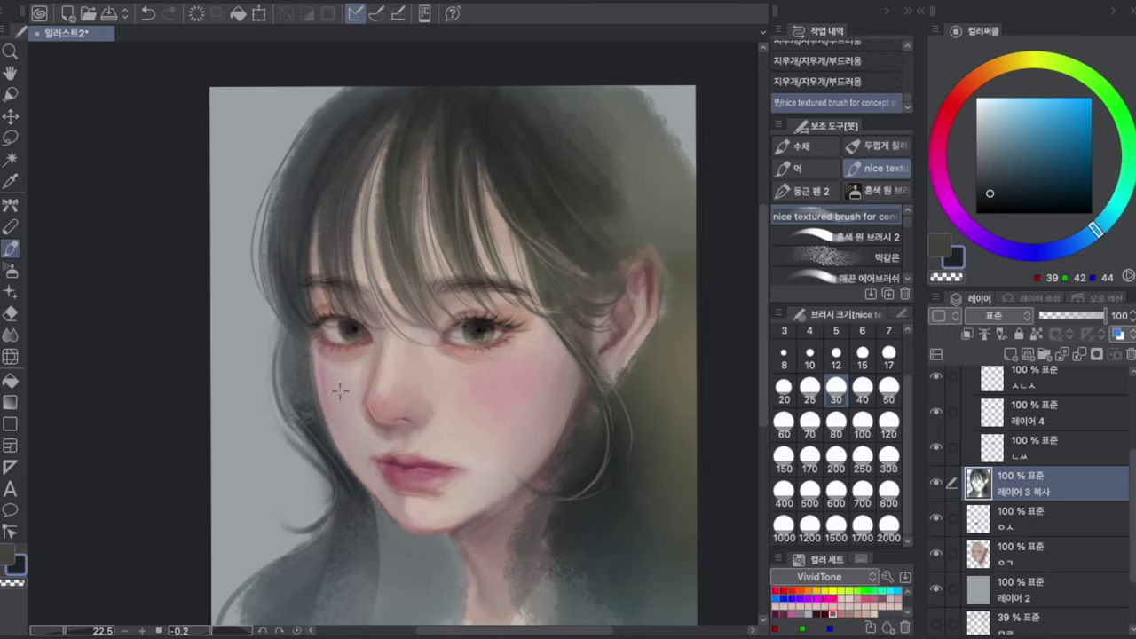
key(bracketleft)
key(bracketleft)
key(bracketleft)
key(bracketleft)
drag(281, 332, 268, 422)
drag(577, 320, 546, 364)
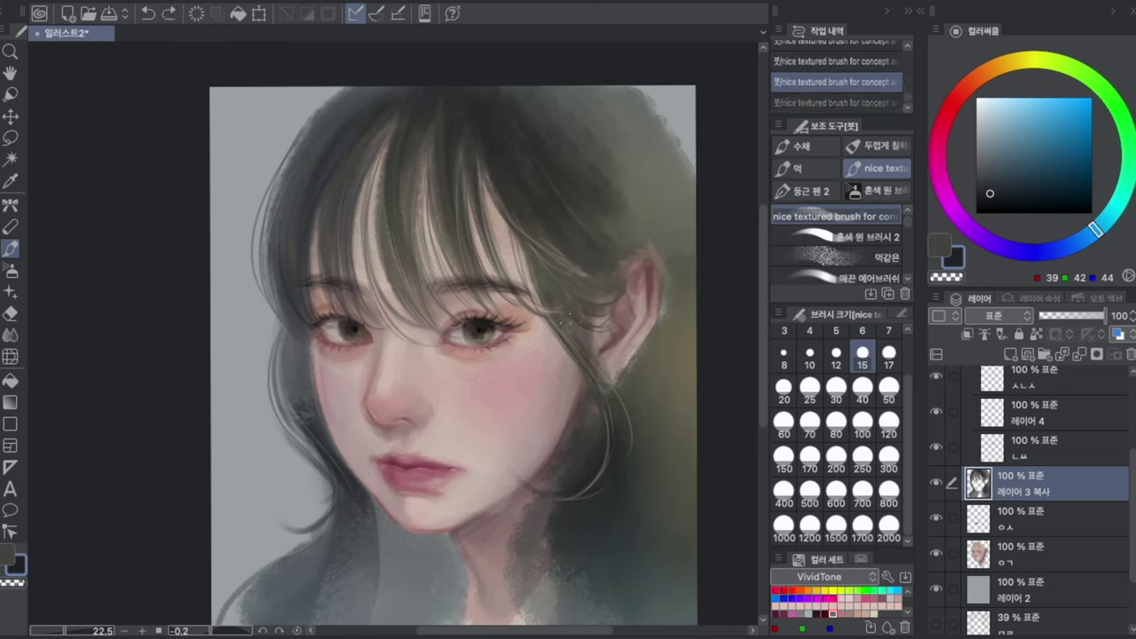
drag(614, 345, 586, 376)
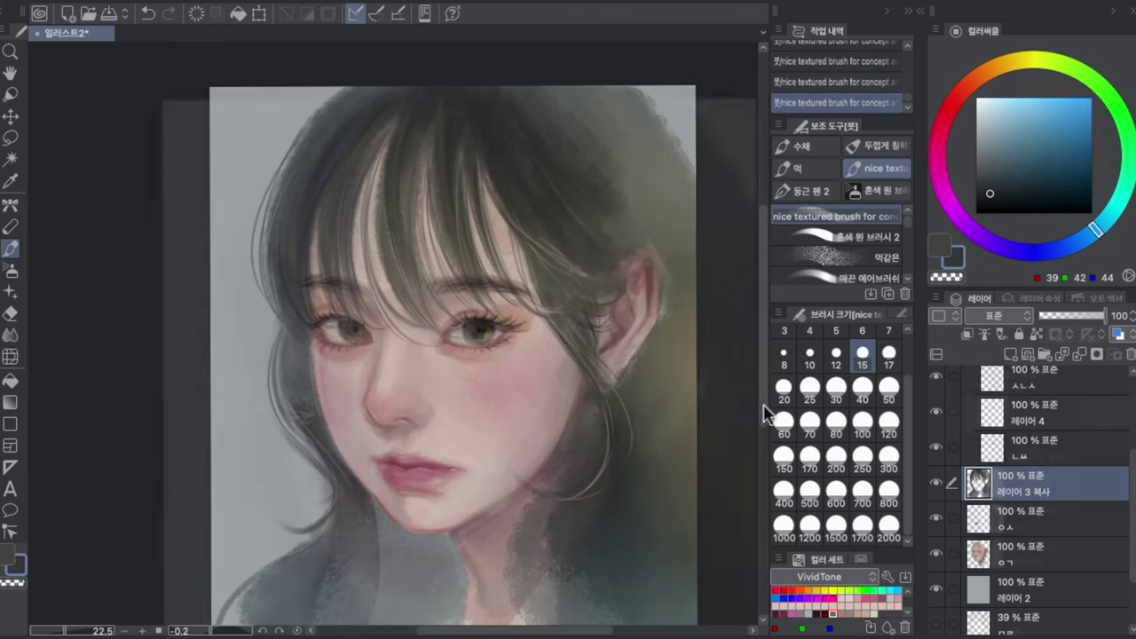
Step: Sample the dark hair colour from the bangs and lighten it to about RGB 169, 166, 146 for the hair highlights
alt+click(457, 190)
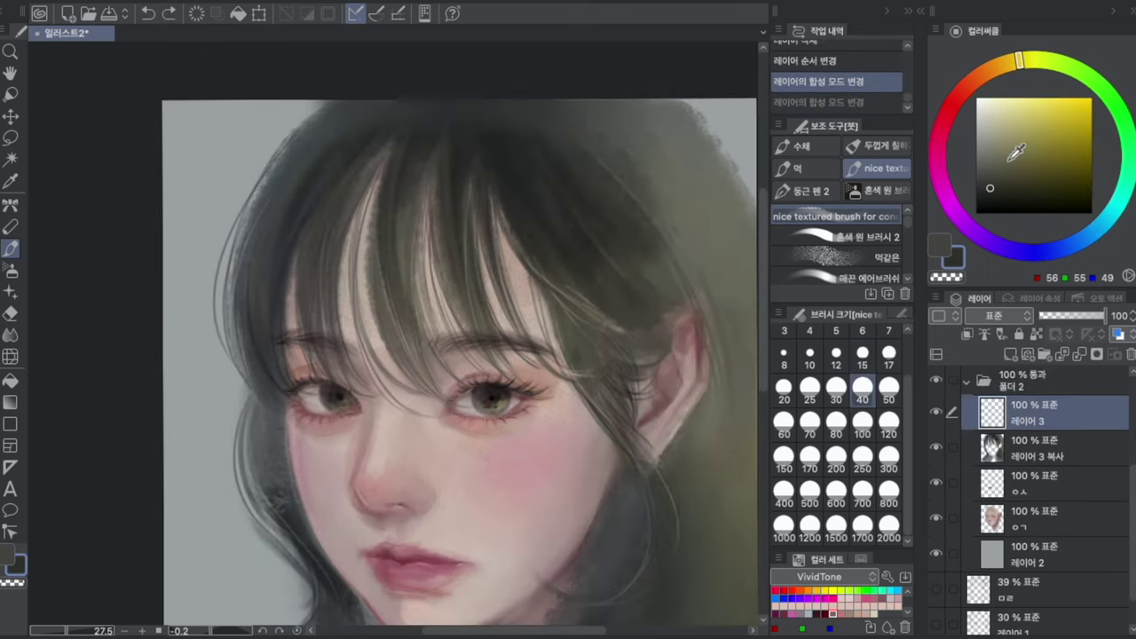
click(997, 138)
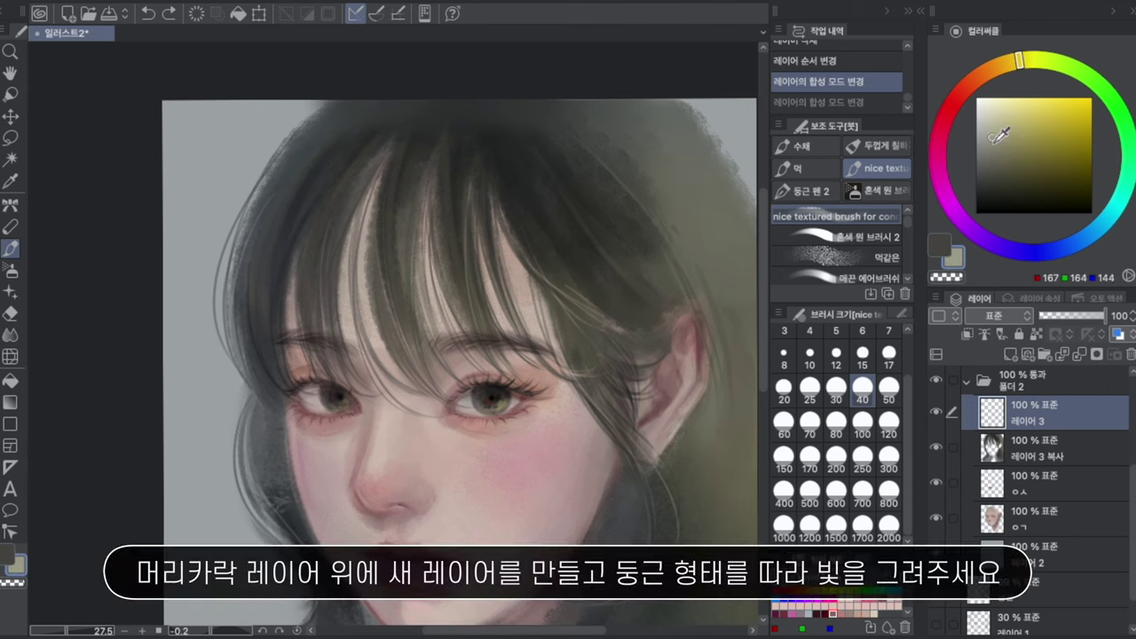
drag(255, 184, 726, 146)
key(ctrl+z)
mouse_move(393, 206)
mouse_down()
mouse_move(393, 243)
mouse_move(405, 244)
mouse_up()
drag(422, 208, 424, 250)
mouse_move(450, 215)
mouse_down()
mouse_move(455, 260)
mouse_move(475, 247)
mouse_up()
key(ctrl+z)
key(ctrl+z)
key(ctrl+z)
key(ctrl+z)
key(ctrl+z)
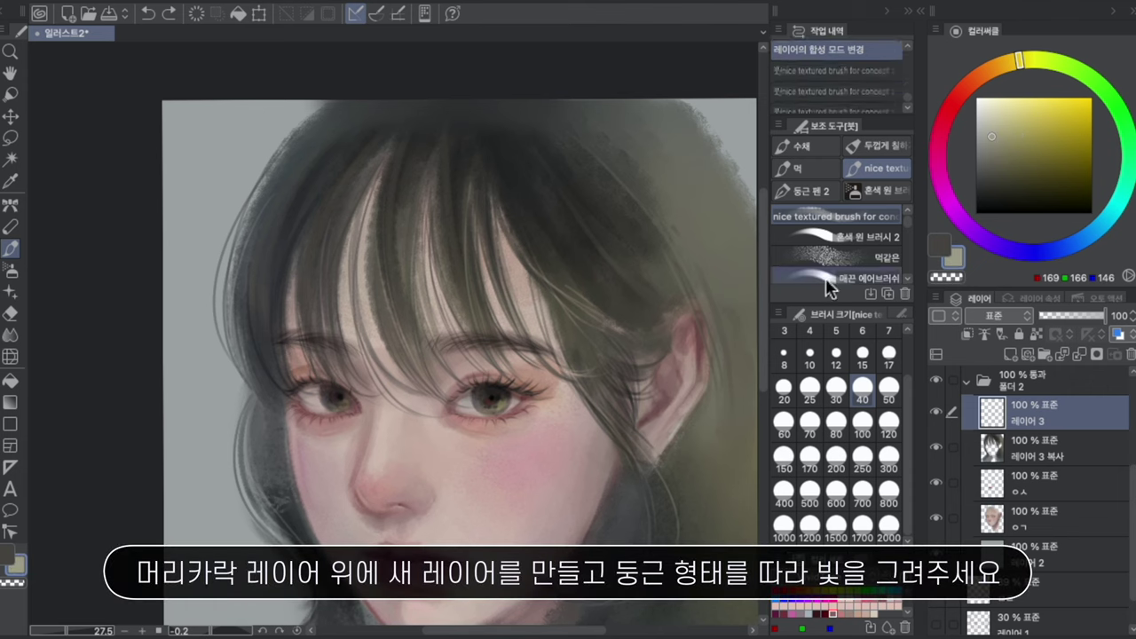
key(ctrl+z)
Step: Paint thin highlight strokes across the central bangs at size 12 in RGB 169, 166, 146, undoing the unwanted ones
key(bracketleft)
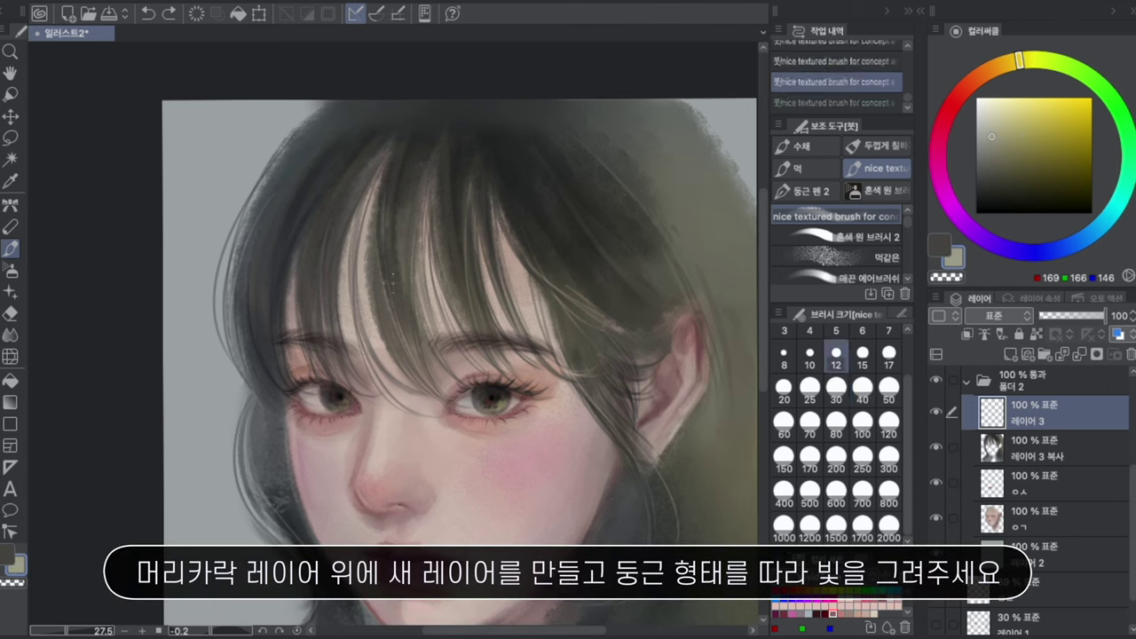
mouse_move(390, 280)
mouse_down()
mouse_move(396, 233)
mouse_move(445, 213)
mouse_move(451, 259)
mouse_up()
key(ctrl+z)
key(ctrl+z)
drag(446, 210, 451, 253)
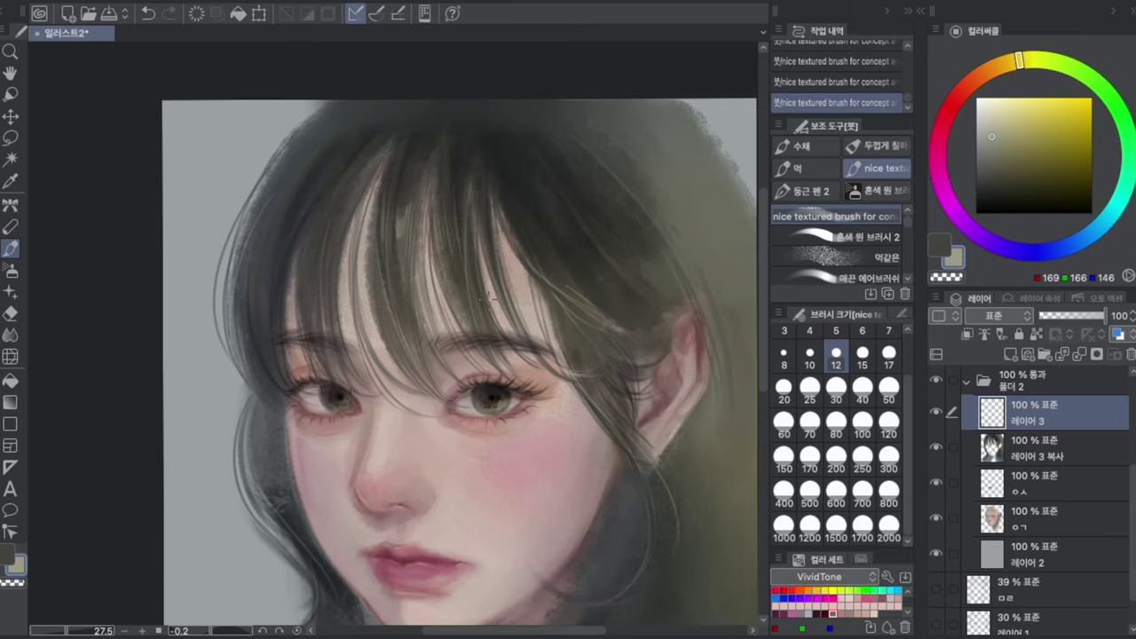
key(ctrl+z)
Step: Extend the highlight band at size 12 over the side hair and the far side of the bangs, retrying unsuitable strokes
drag(485, 205, 495, 262)
key(ctrl+z)
drag(490, 149, 504, 202)
key(ctrl+z)
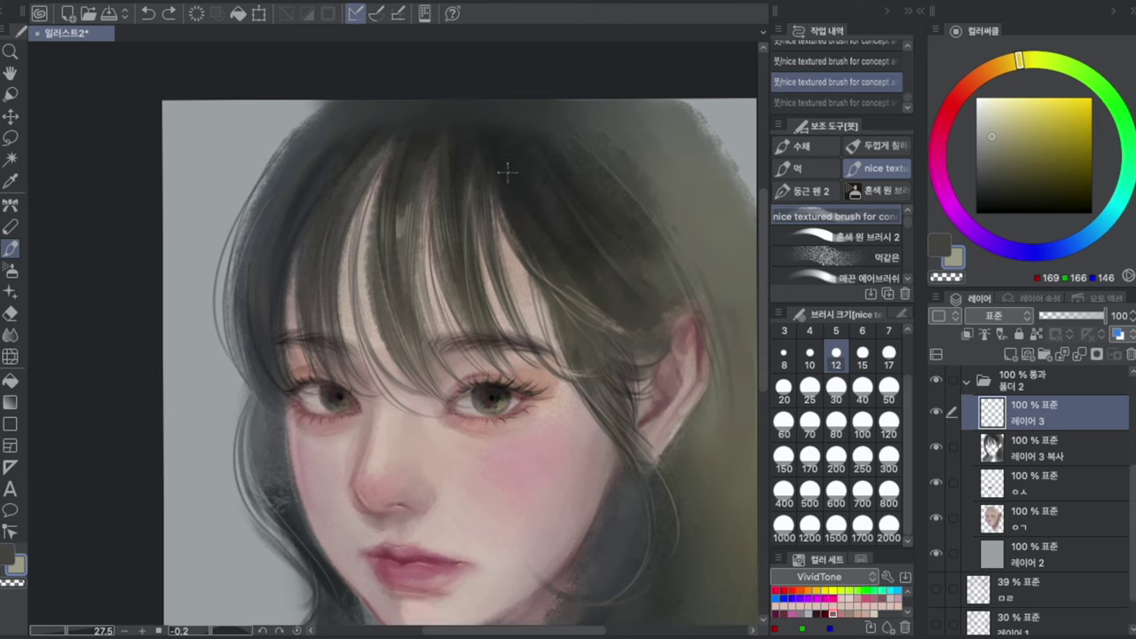
key(ctrl+y)
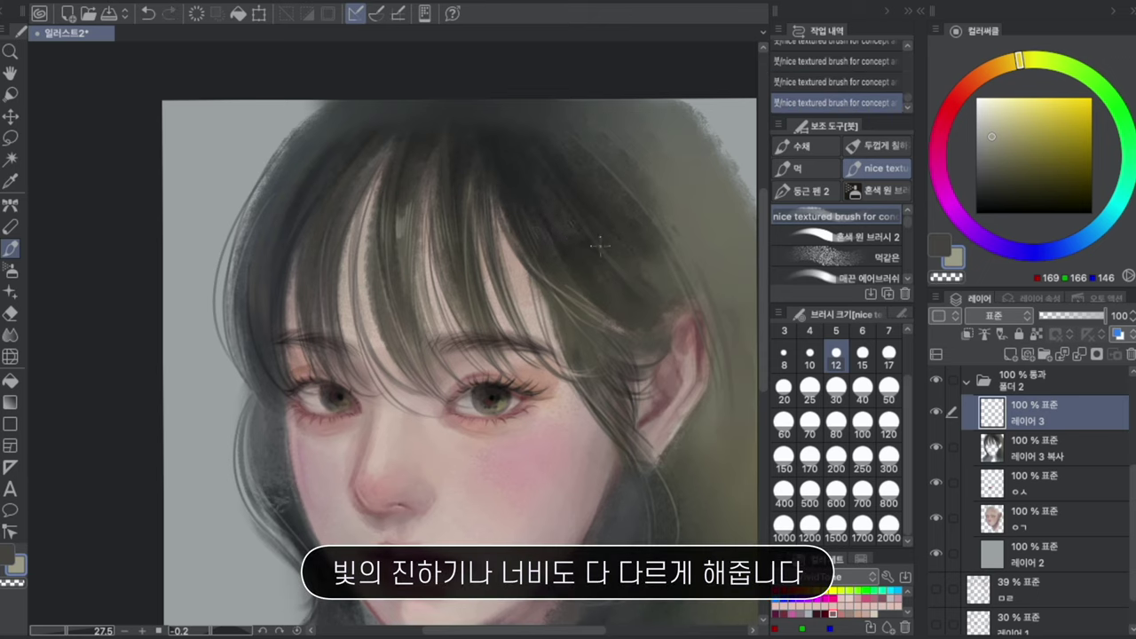
key(ctrl+z)
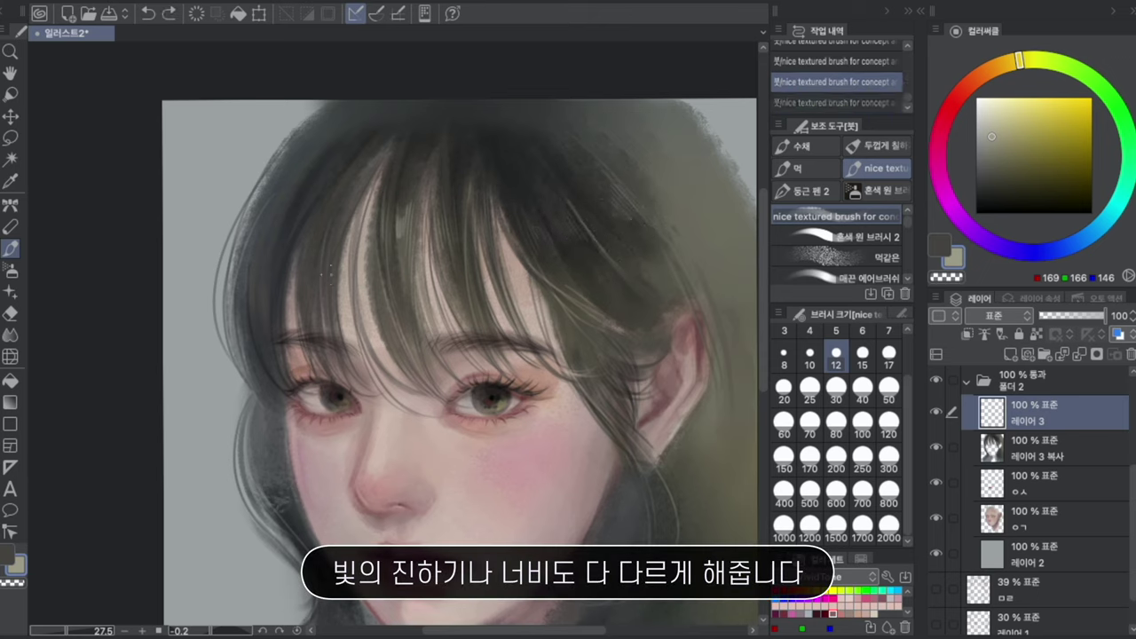
drag(344, 184, 333, 211)
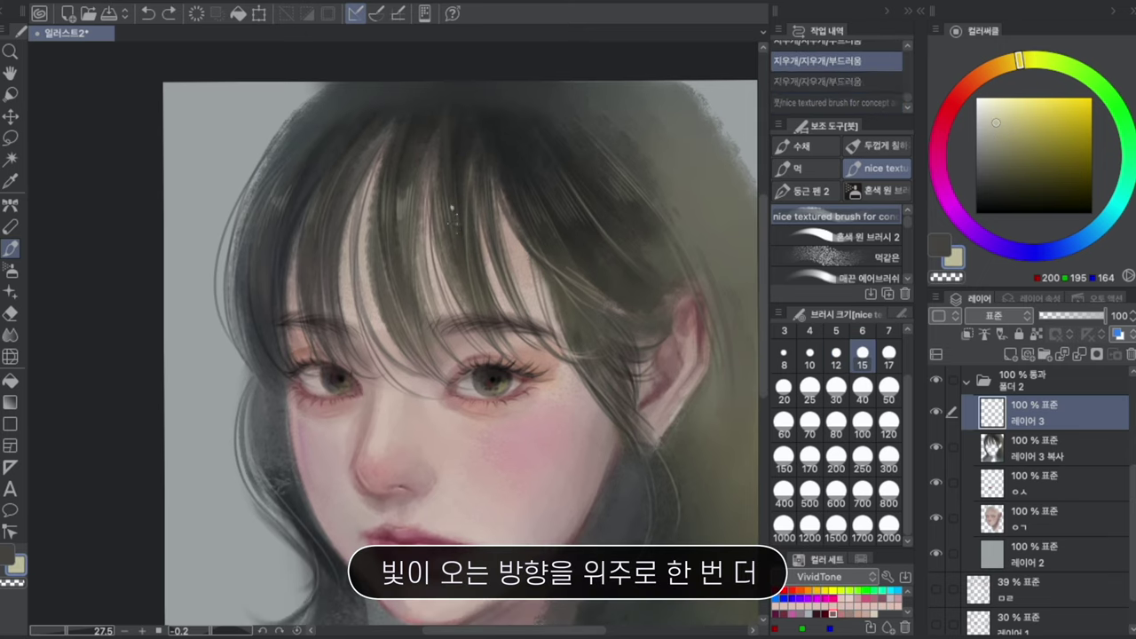
Step: Add short brighter accents to the highlight band on the central bangs at size 15 in RGB 200, 195, 164
drag(452, 206, 457, 217)
drag(460, 206, 461, 218)
drag(464, 209, 464, 223)
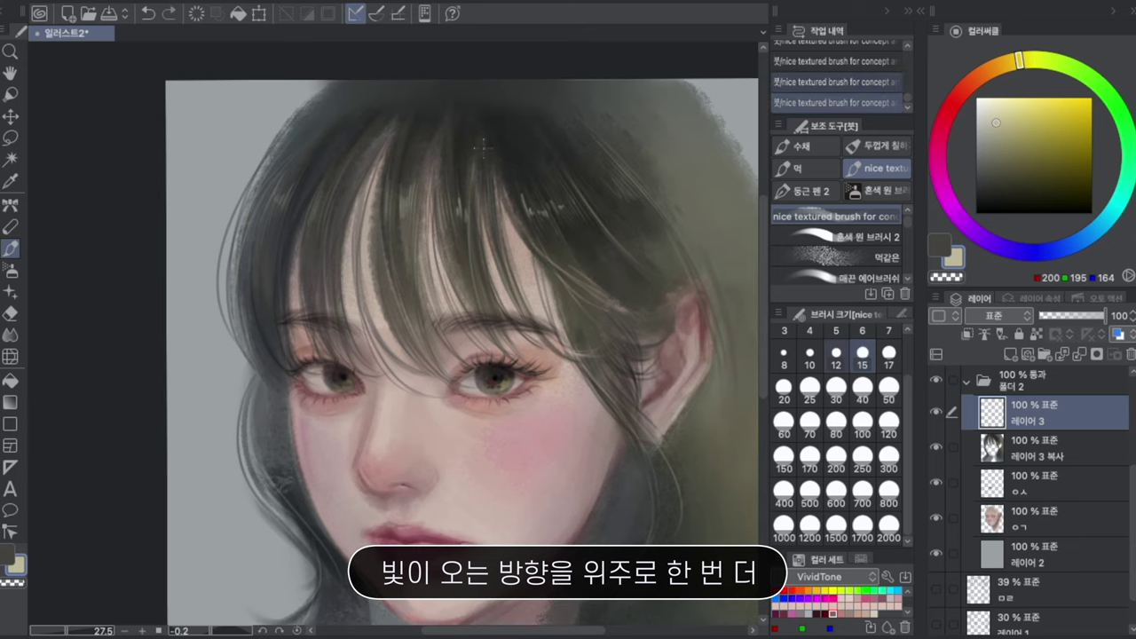
key([)
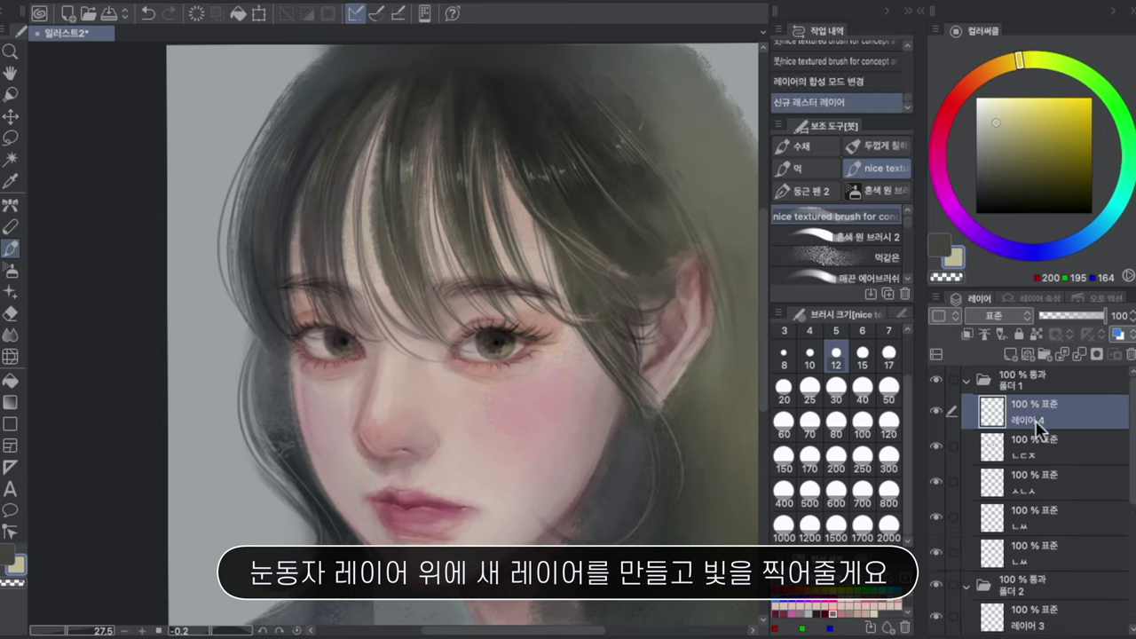
Step: Rename the new top layer in 폴더 1 as ㅂ
double_click(1035, 420)
text(ㅇ)
double_click(1020, 419)
text(ㅂ)
key(Return)
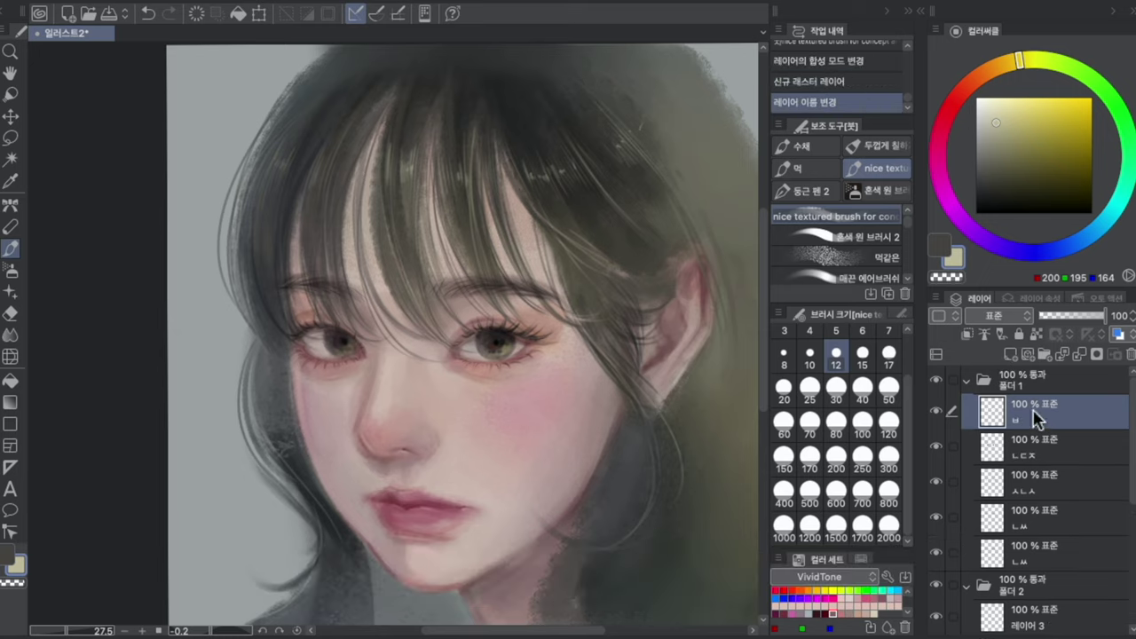
Step: Dot catchlights over the pupils in off-white RGB 243, 242, 231 at size 12 and refine them at sizes 2 and 5
scroll(553, 446, up, 2)
click(991, 104)
click(980, 103)
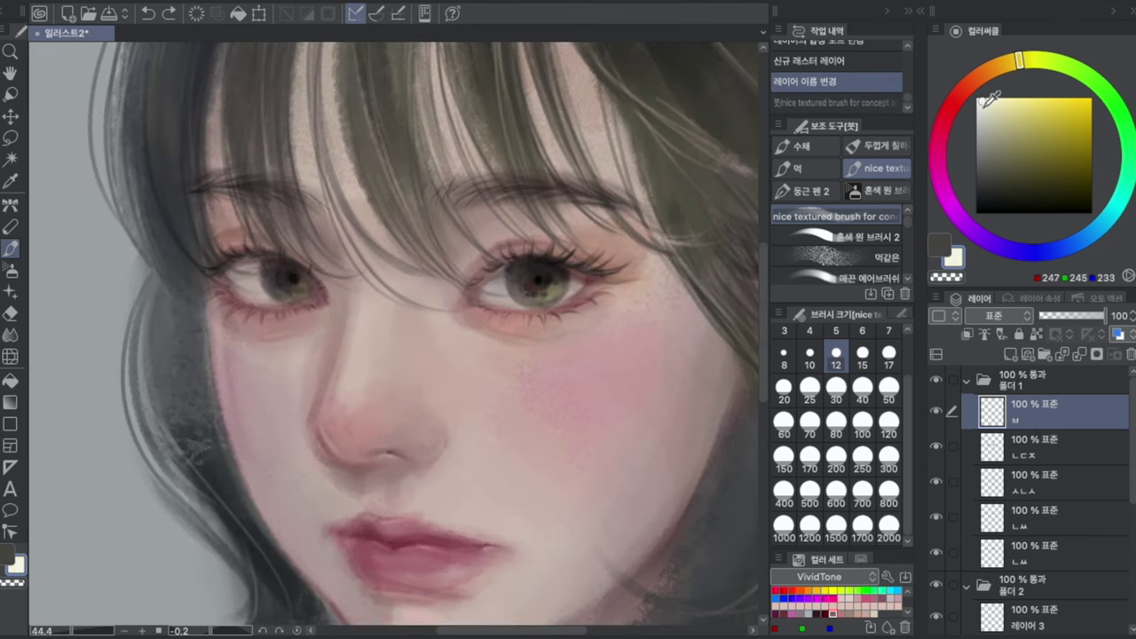
click(547, 275)
click(545, 276)
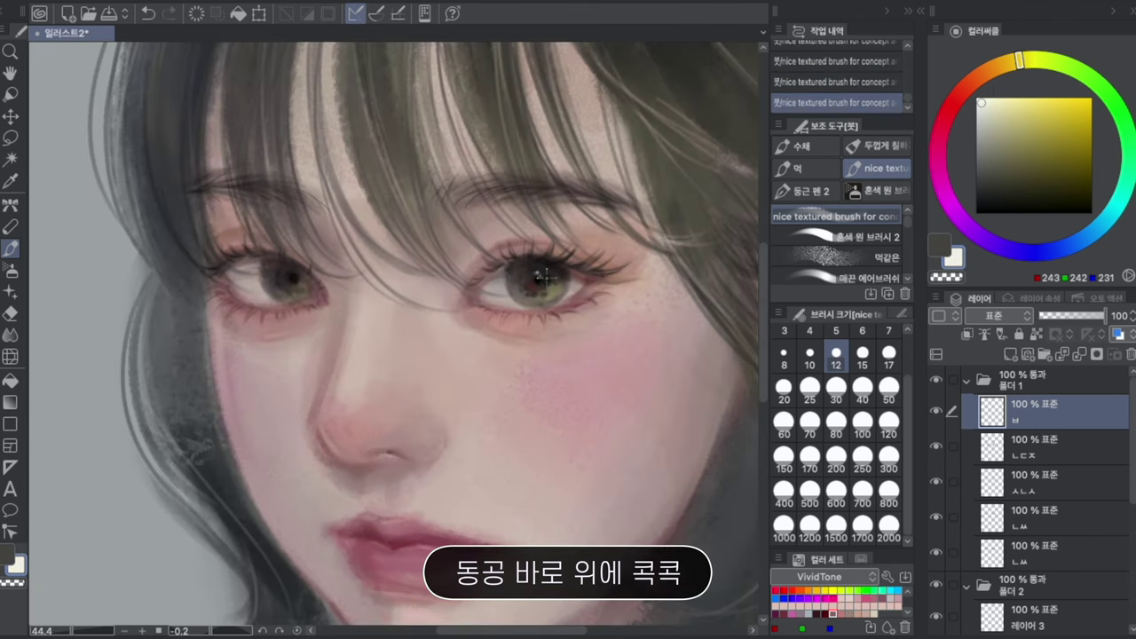
click(546, 275)
click(545, 273)
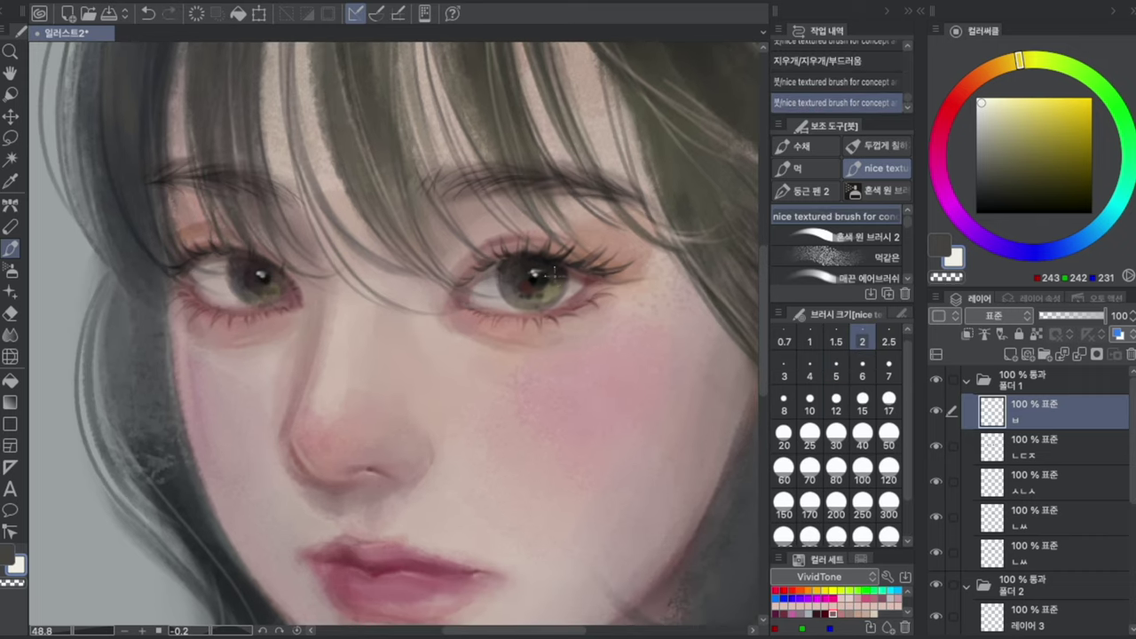
click(552, 273)
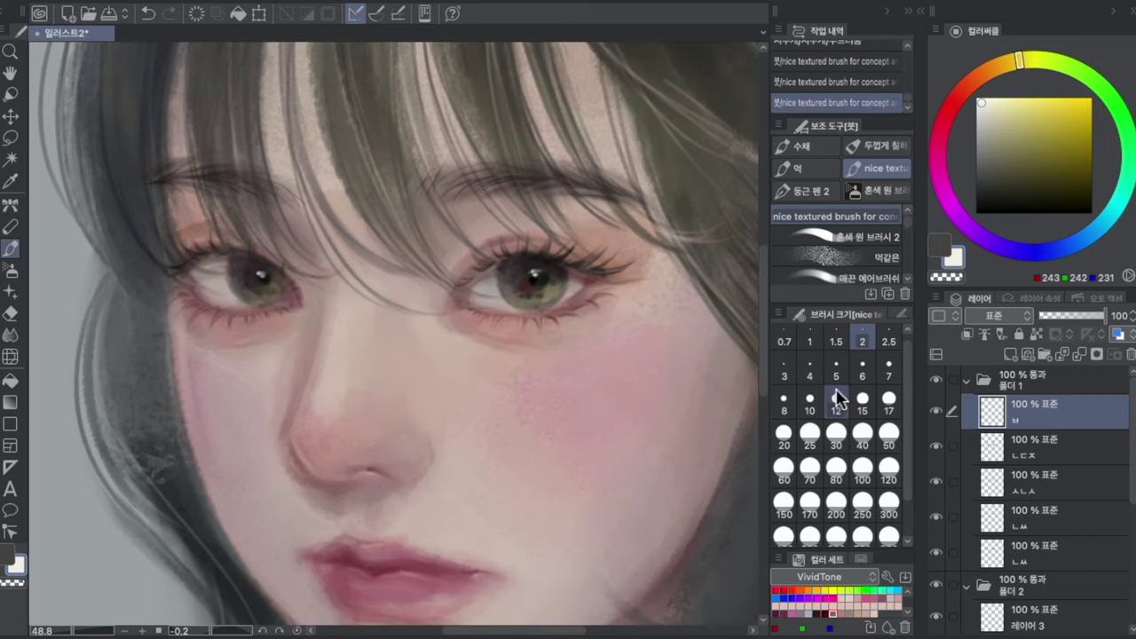
click(836, 369)
click(550, 271)
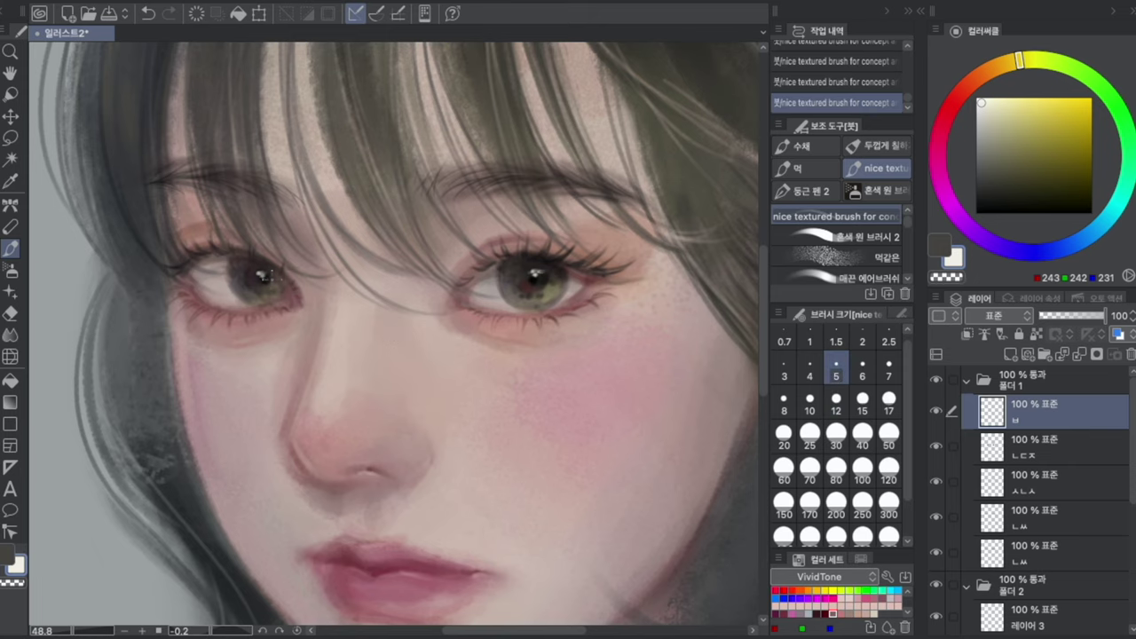
Step: Paint a small highlight on the tip of the nose at size 15 in skin-toned RGB 239, 220, 203
click(863, 400)
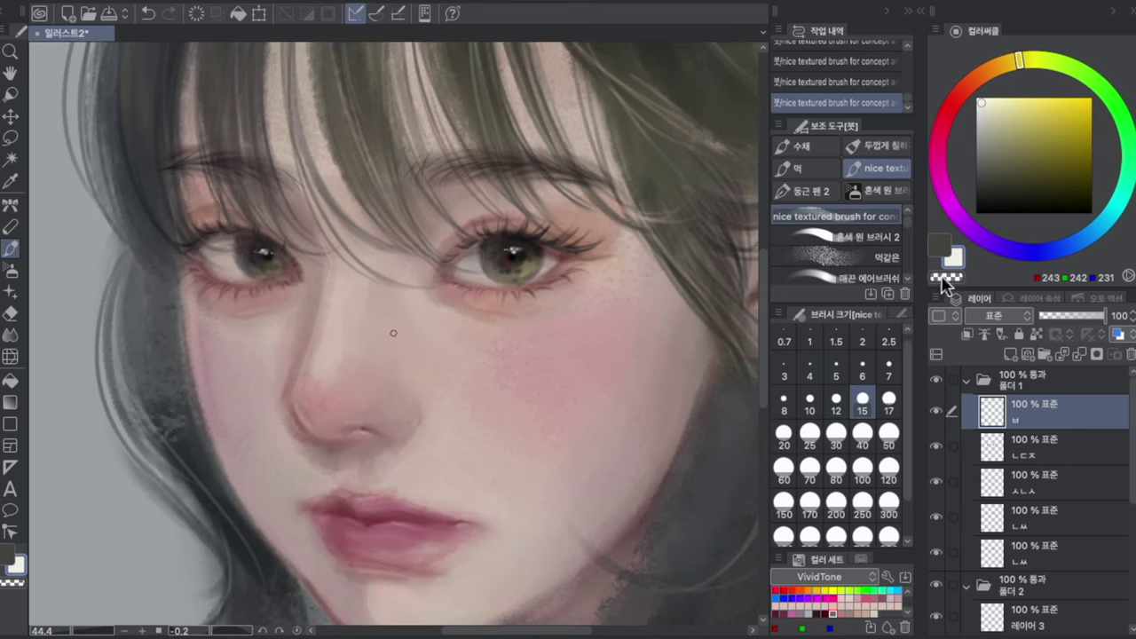
click(993, 105)
click(983, 74)
key(ctrl+z)
key(ctrl+z)
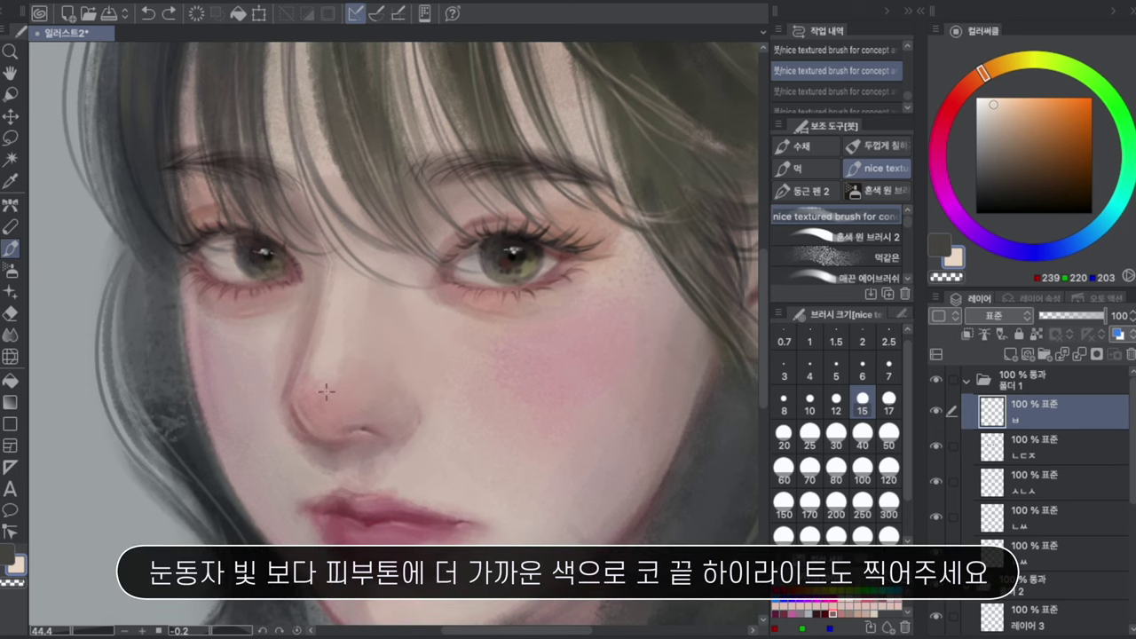
drag(327, 391, 337, 405)
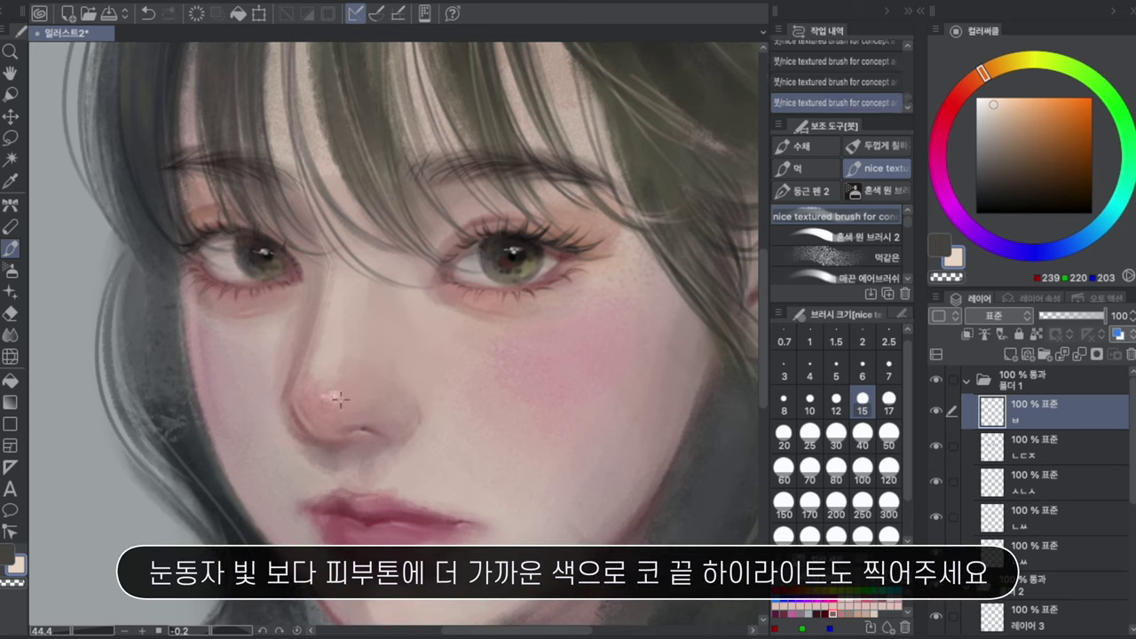
Step: Change the colour to pink RGB 236, 194, 202 and draw a thin rim light along the far jawline at size 15
mouse_move(984, 73)
mouse_down()
mouse_move(942, 125)
mouse_move(1007, 101)
mouse_up()
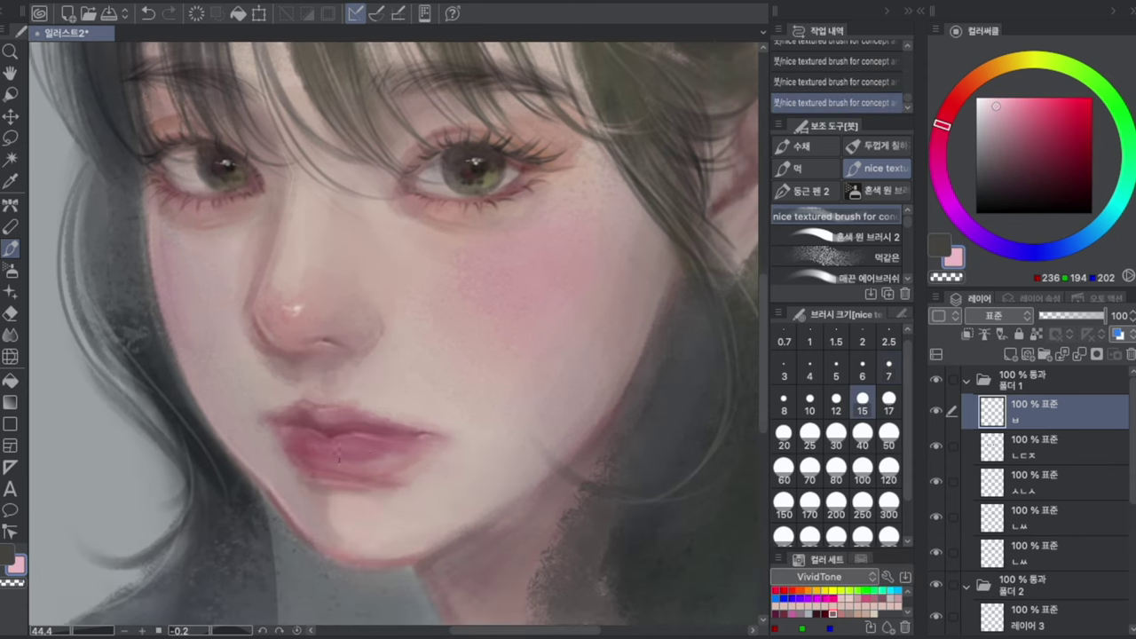
key(ctrl+z)
key(ctrl+y)
key(ctrl+z)
drag(236, 453, 248, 466)
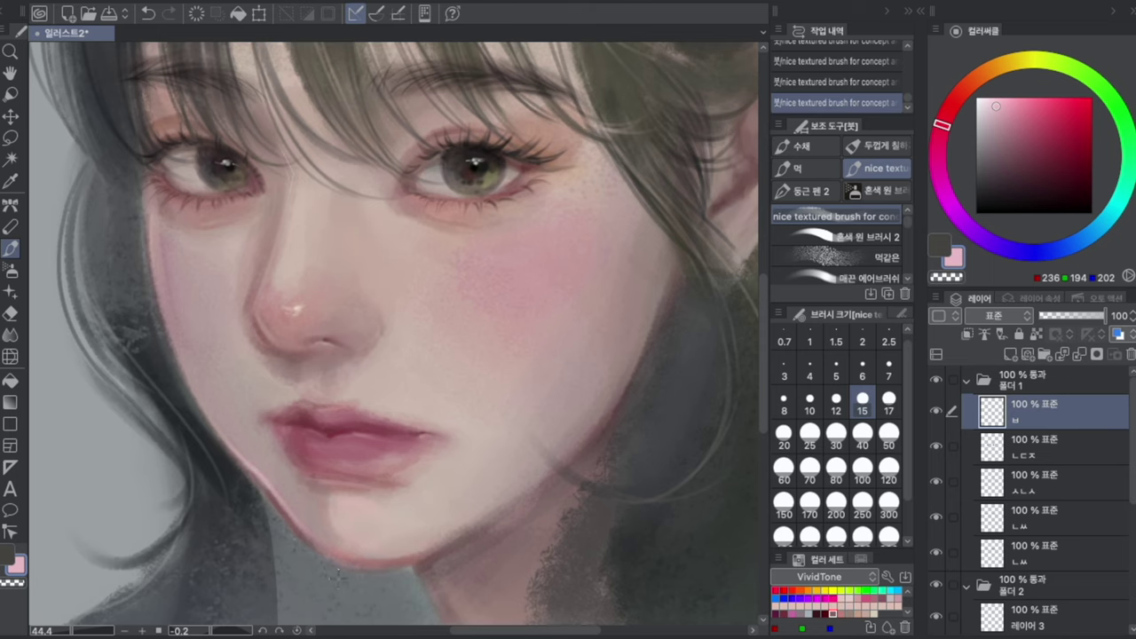
key(ctrl+z)
key(ctrl+z)
drag(219, 428, 247, 460)
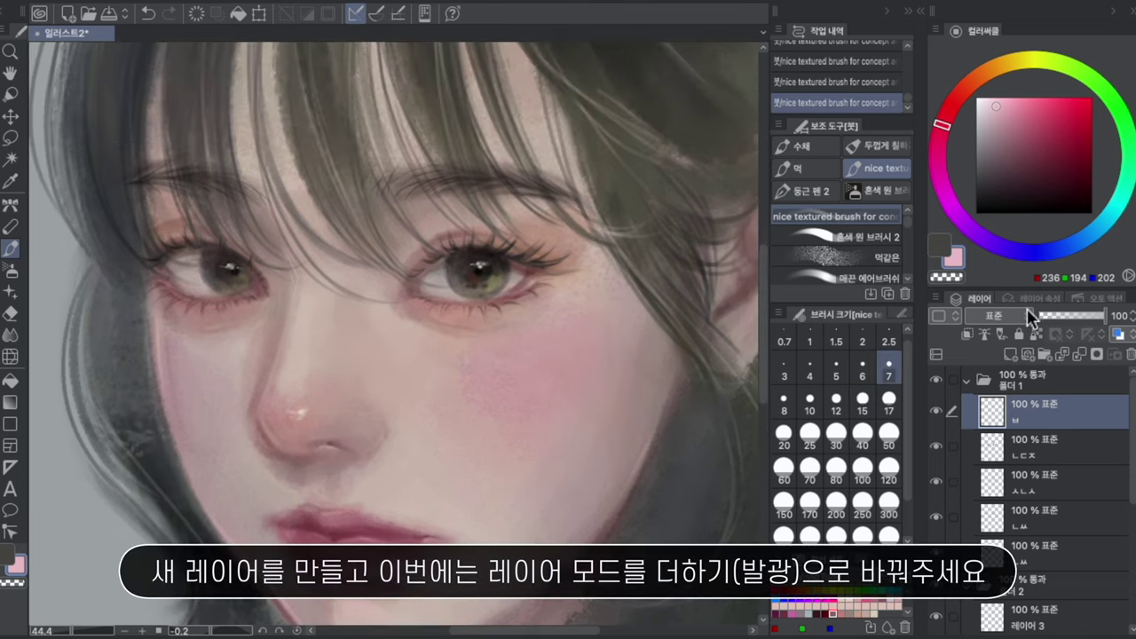
Step: Set the new top layer's blending mode to 더하기(발광) and dot pink size 7 highlights along the lower rims of both eyes
click(1003, 316)
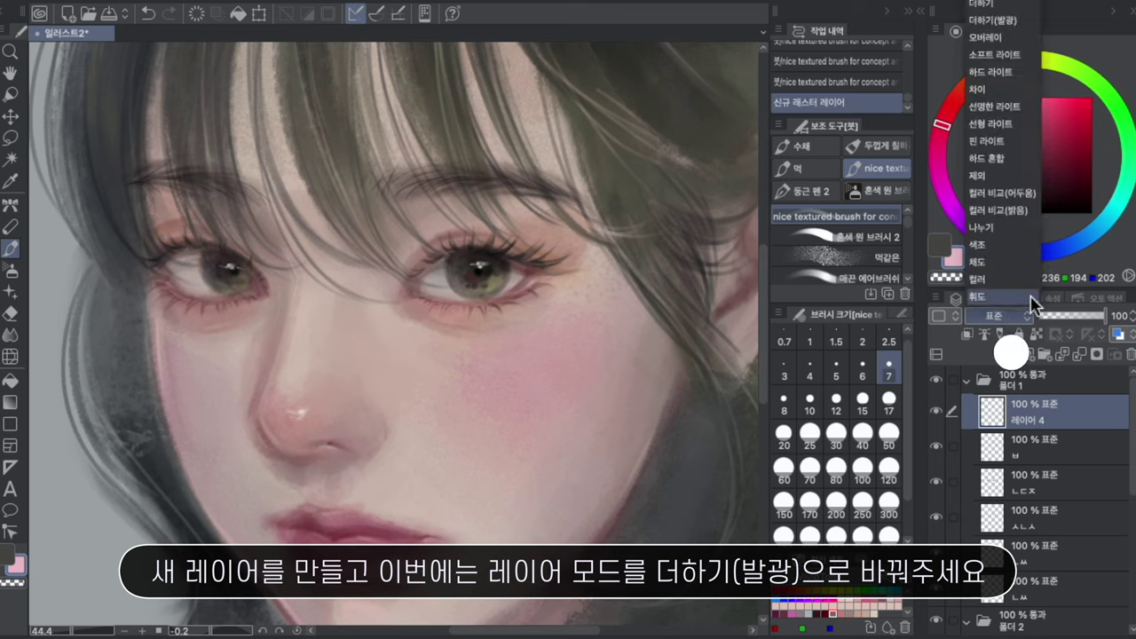
click(1002, 21)
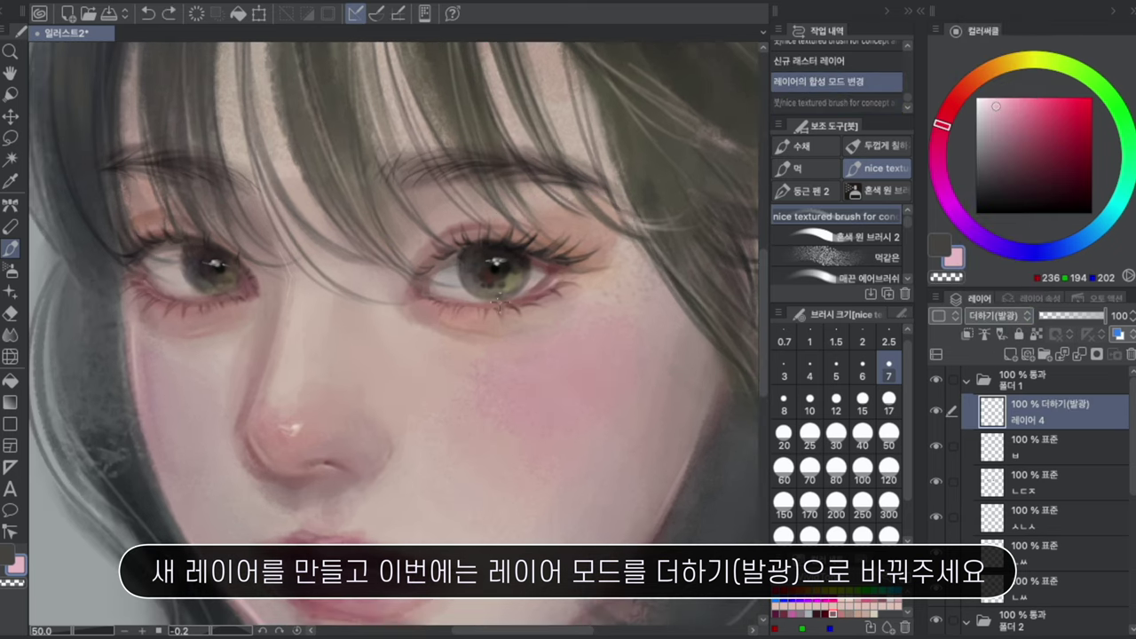
click(498, 299)
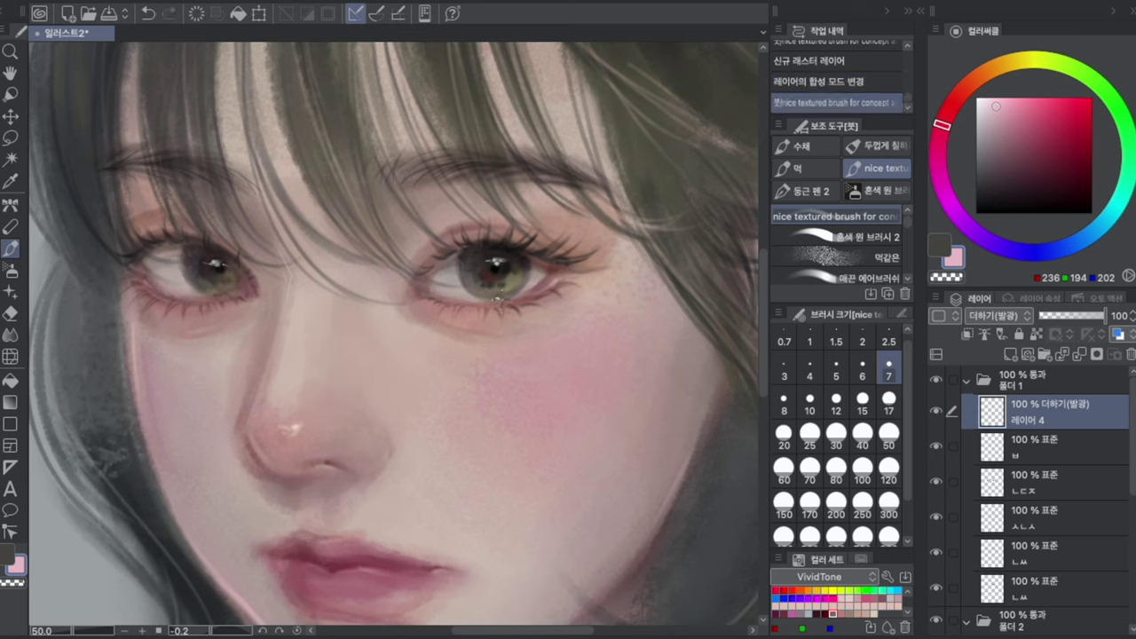
click(498, 298)
click(504, 299)
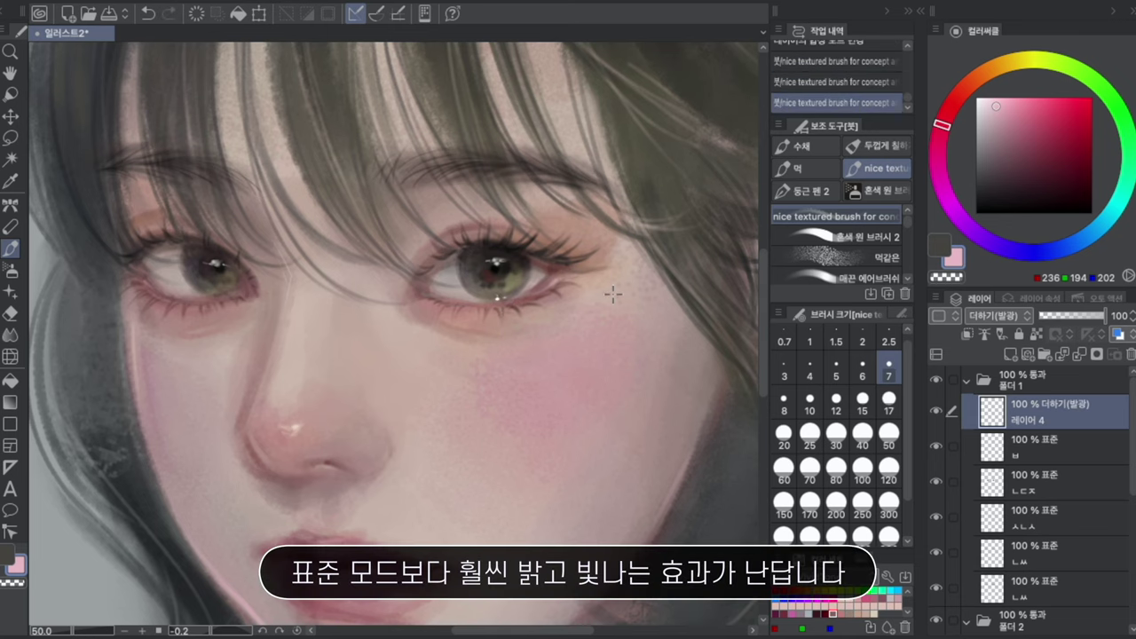
click(221, 295)
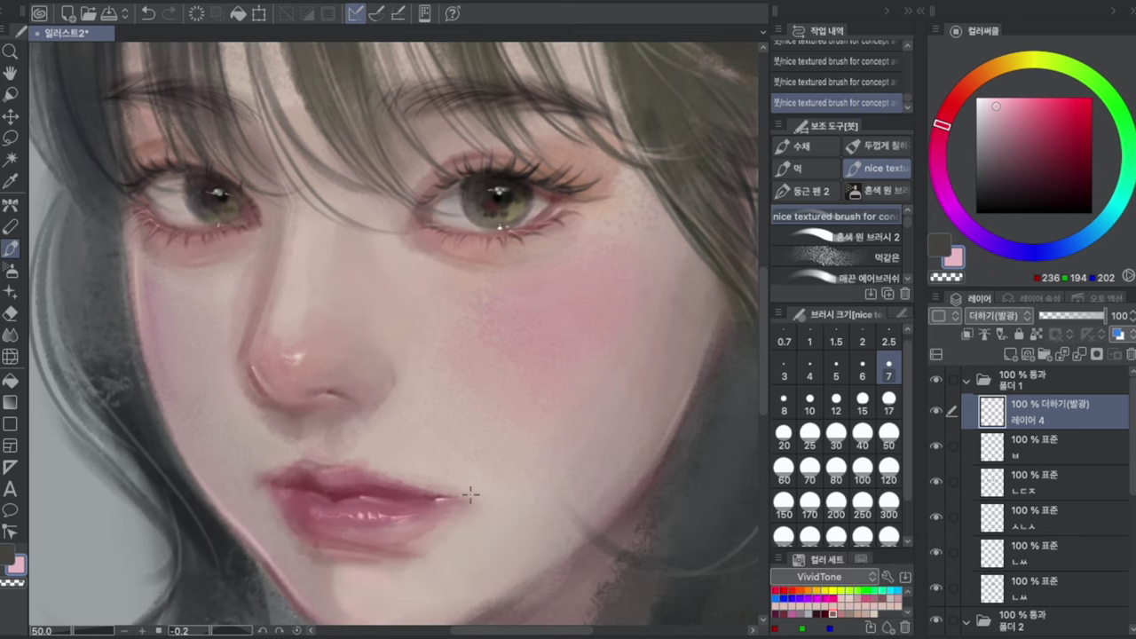
Step: Undo the last highlight by the mouth corner and draw a few glowing accent strands through the bangs at size 7
key(ctrl+z)
scroll(471, 494, down, 3)
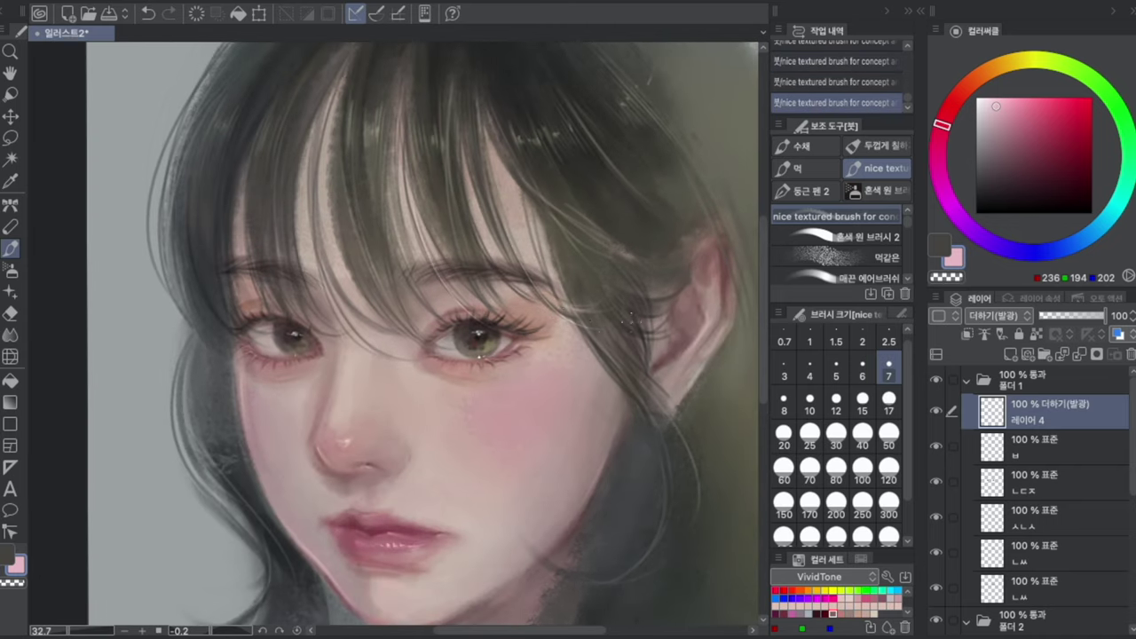
mouse_move(507, 236)
mouse_down()
mouse_move(596, 328)
mouse_move(566, 316)
mouse_up()
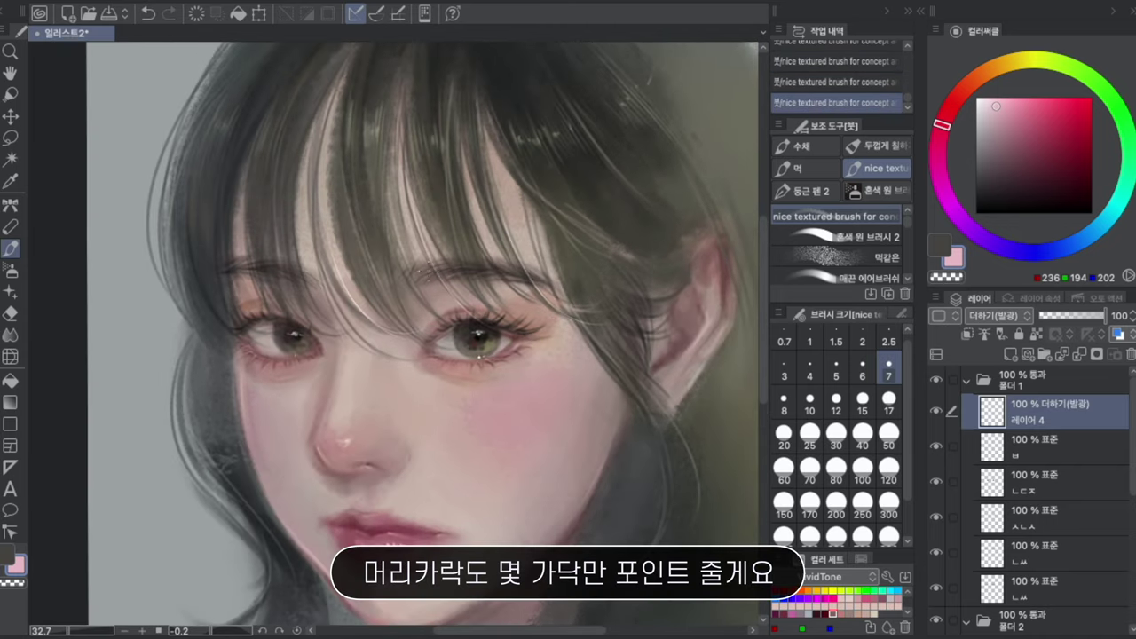
scroll(610, 433, down, 2)
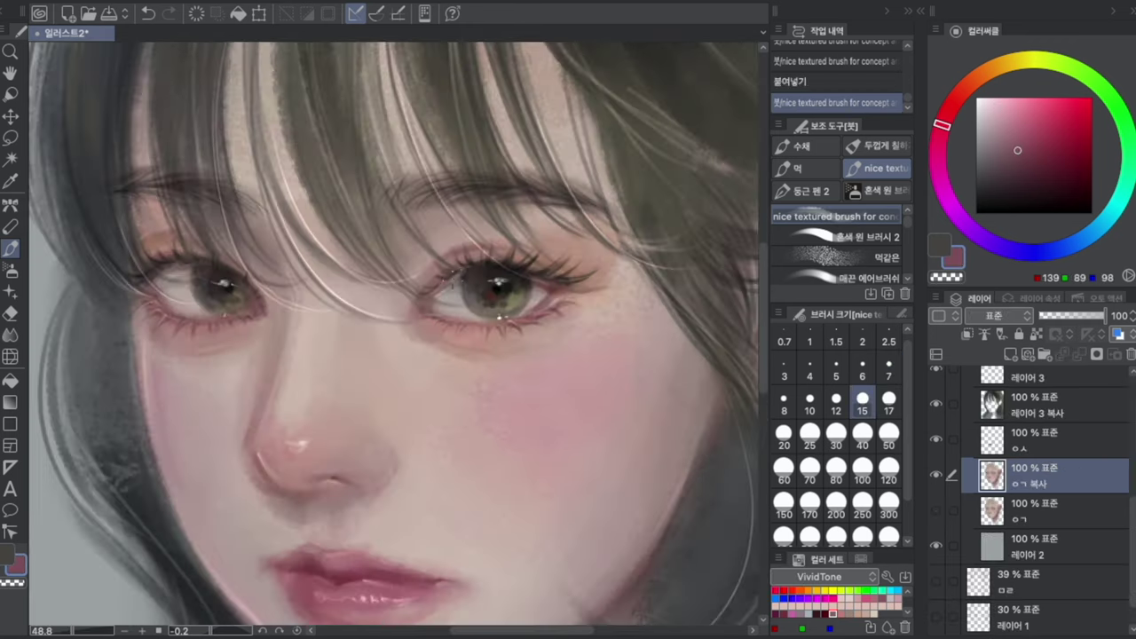
Step: Retouch the inner corner and lower edge of the near eye with sampled skin tones, using a reduced brush size for the finer strokes
drag(454, 282, 431, 275)
alt+click(449, 254)
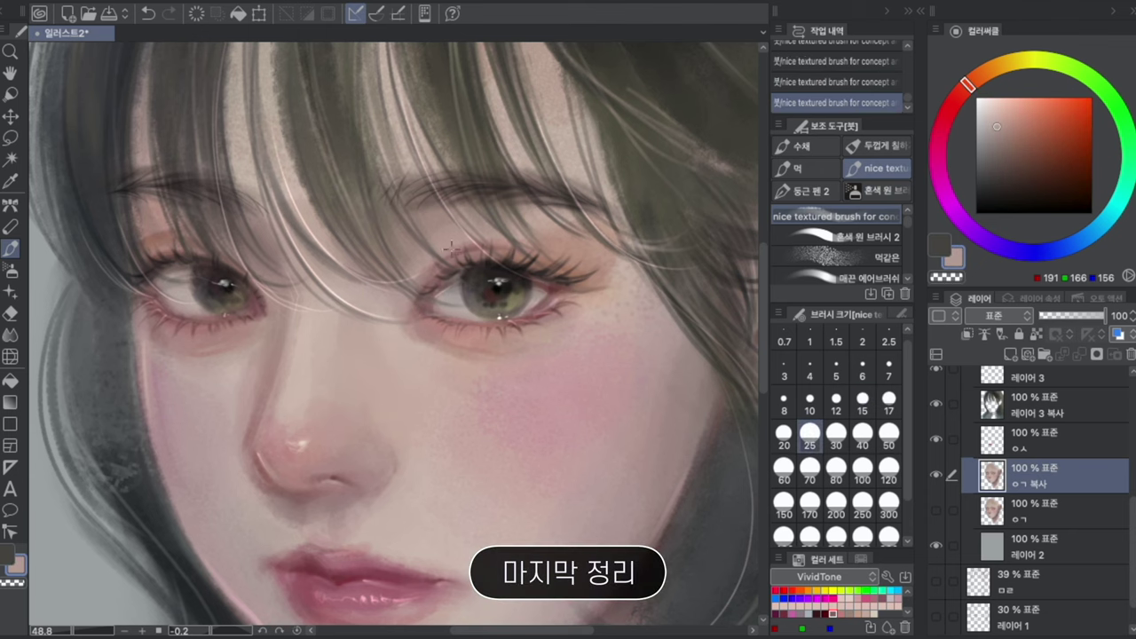
alt+click(692, 423)
key(bracketleft)
key(bracketleft)
key(bracketleft)
key(bracketleft)
drag(453, 313, 469, 321)
Step: Visit the ㅅㄴㅅ layer, return to the ㅇㄱ 복사 layer with the nice textured brush, and compare the last strokes using undo and redo
scroll(1074, 487, up, 5)
click(1074, 487)
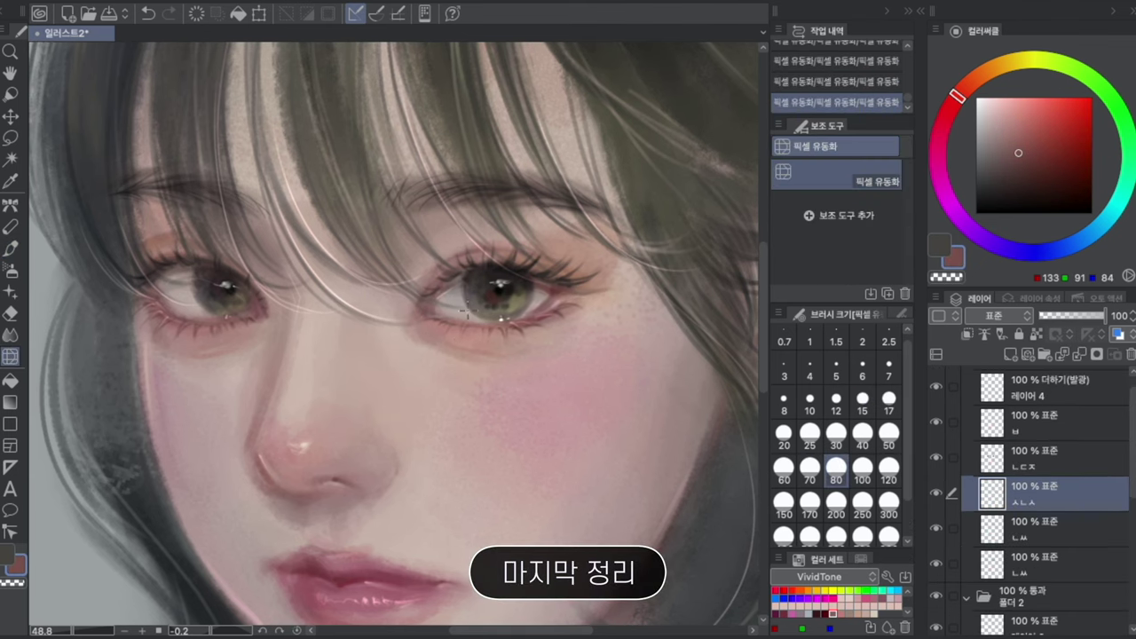
scroll(1056, 479, down, 5)
click(1056, 436)
key(e)
click(1062, 515)
key(b)
key(ctrl+z)
key(ctrl+z)
key(ctrl+y)
key(ctrl+y)
Step: Reinforce the near eye's lower lash line at size 7 in dark brown RGB 86, 51, 45, and pick a darkened nose-bridge tone at size 6
click(836, 404)
click(1031, 175)
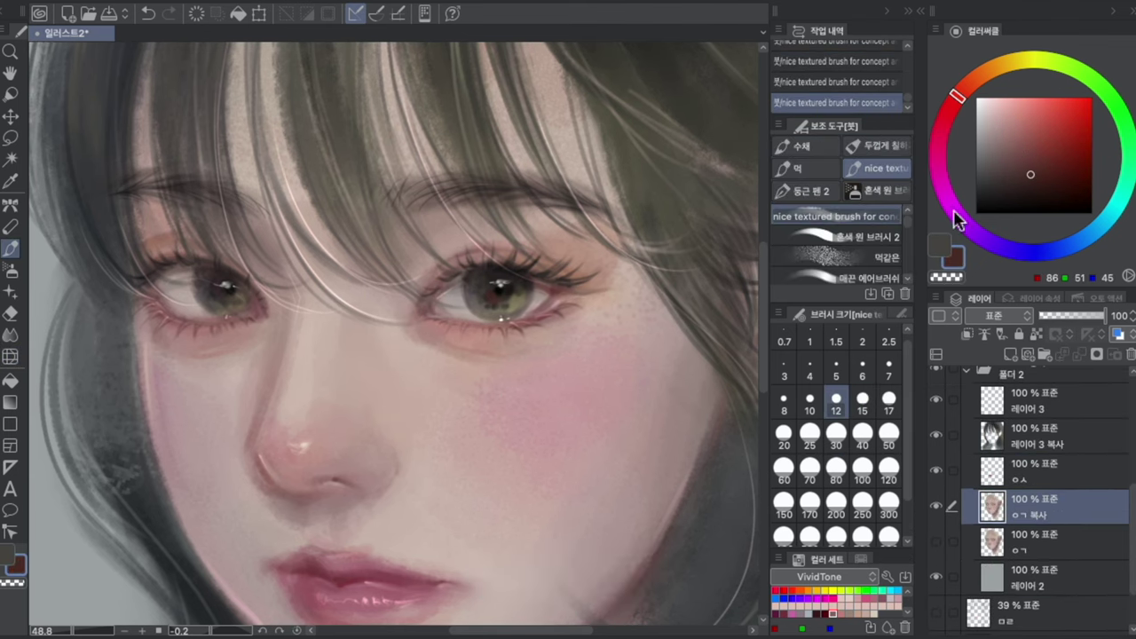
click(888, 369)
drag(479, 325, 521, 314)
click(836, 404)
alt+click(306, 282)
click(861, 367)
click(997, 175)
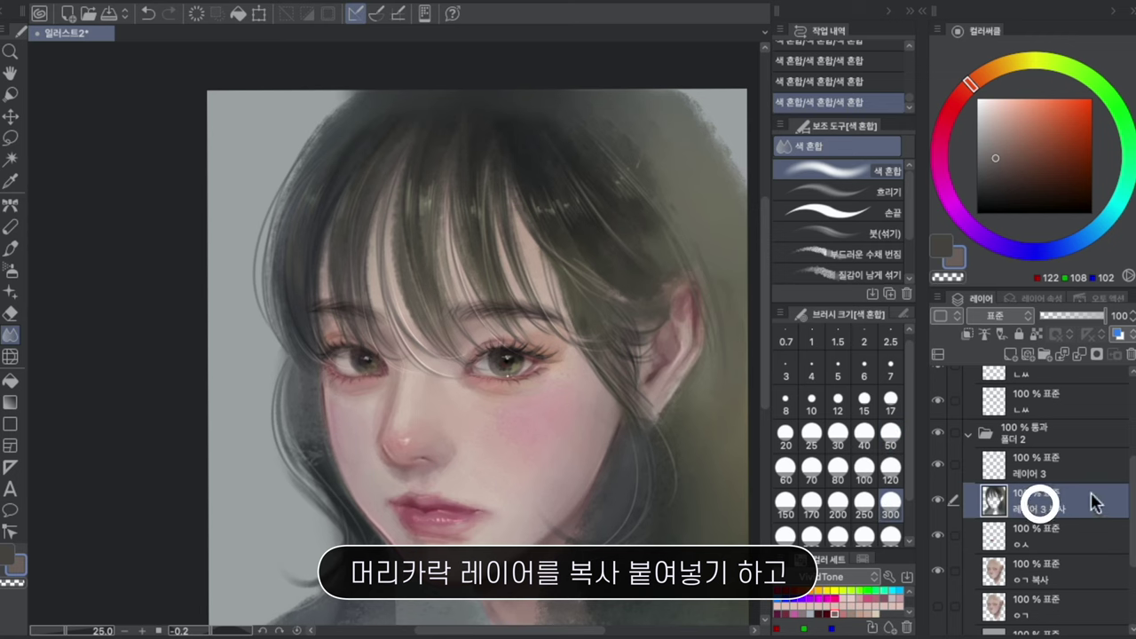
Step: Duplicate the hair layer 레이어 3 복사 and set the lower copy's blending mode to 곱하기
scroll(1039, 499, down, 1)
key(ctrl+c)
key(ctrl+v)
click(1038, 512)
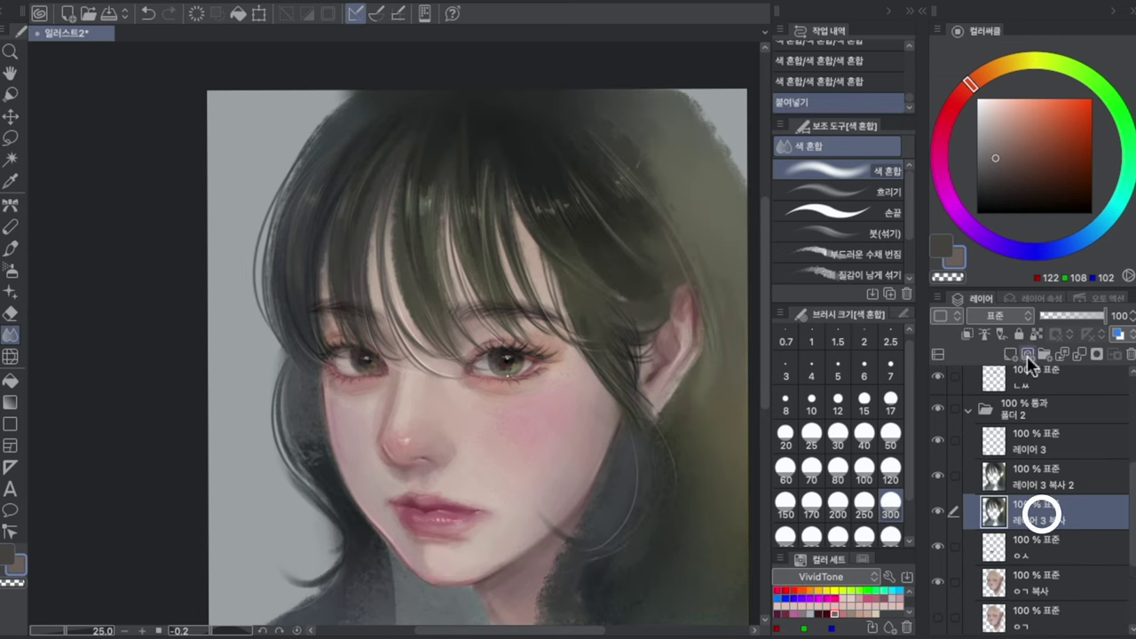
click(1027, 317)
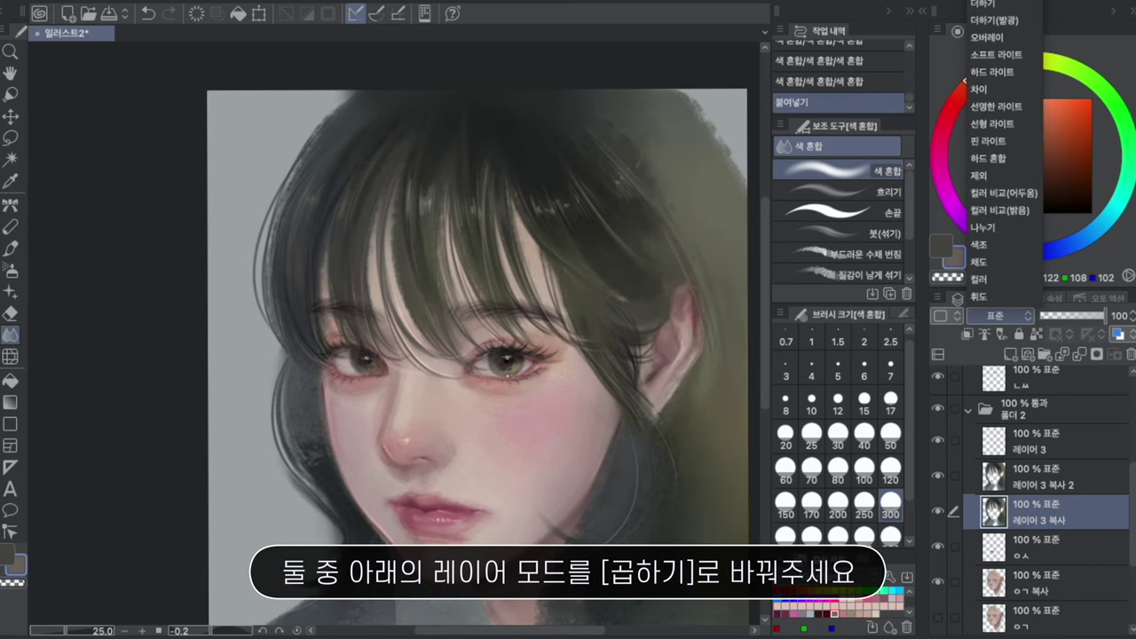
click(989, 2)
Step: Shift the 곱하기 hair copy in the shadow direction at the bangs and beside the ear with 픽셀 유동화 at size 2000
key(j)
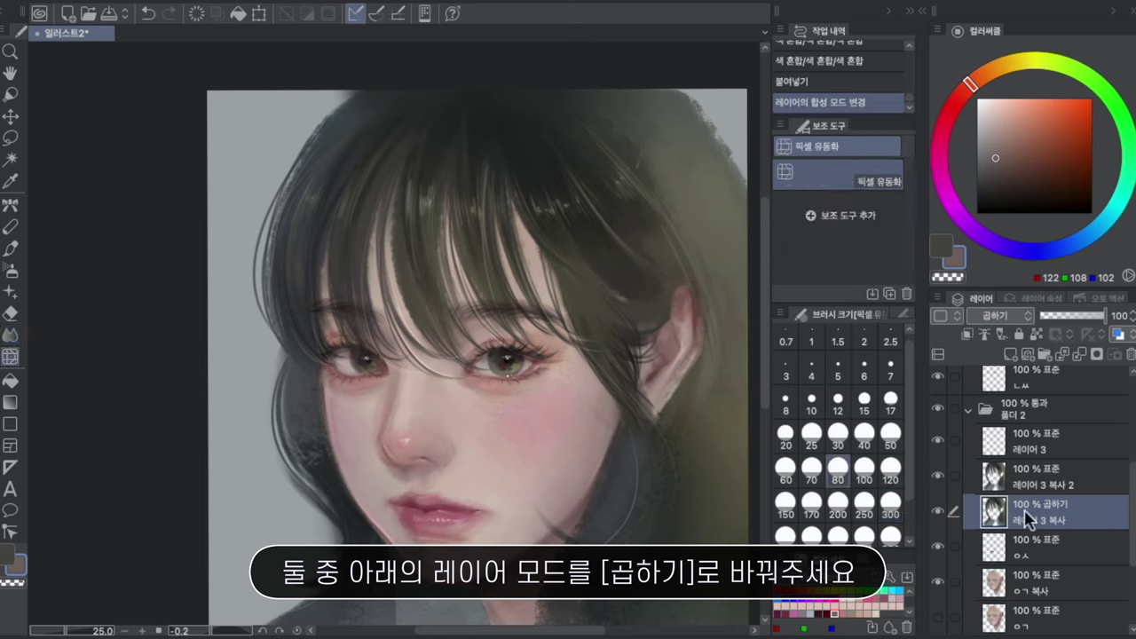
scroll(891, 530, down, 2)
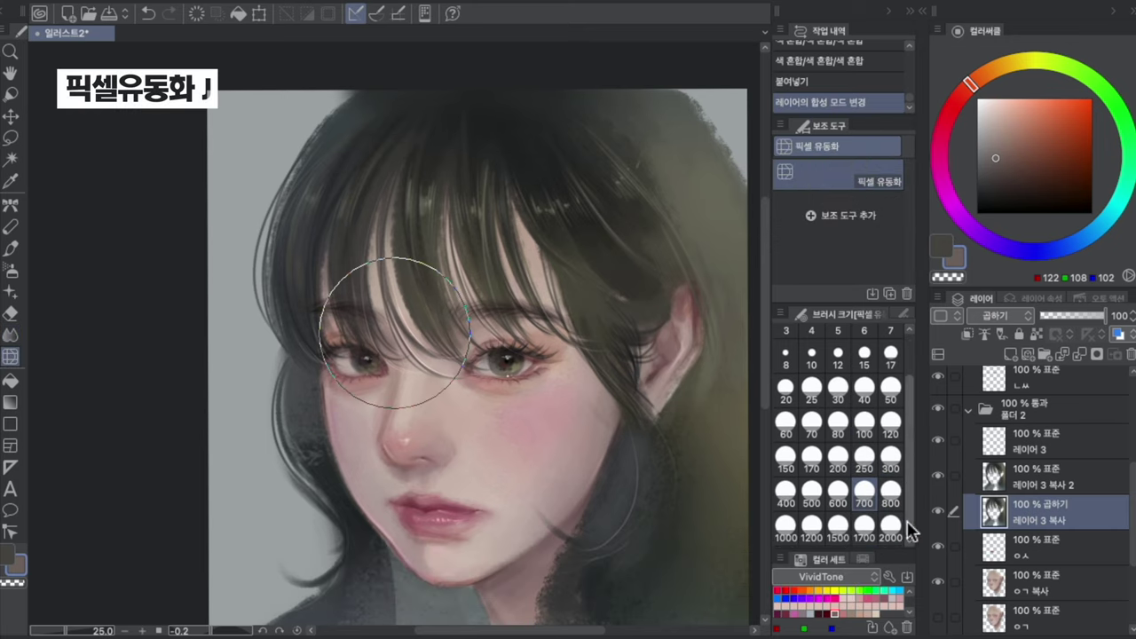
click(890, 525)
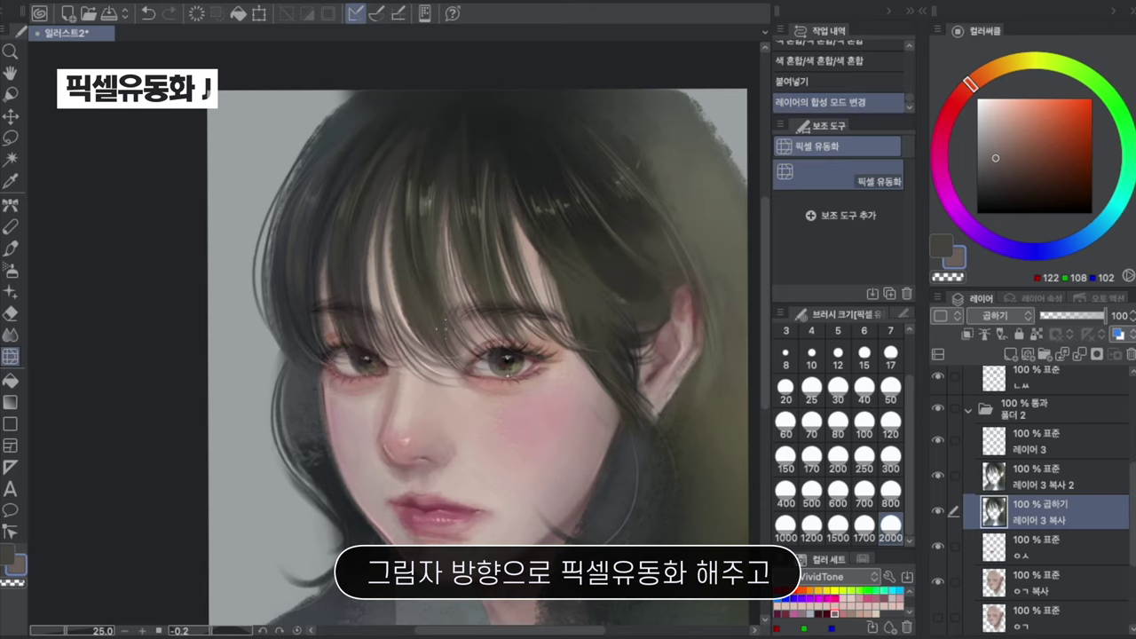
mouse_move(446, 328)
mouse_down()
mouse_move(417, 346)
mouse_move(460, 297)
mouse_up()
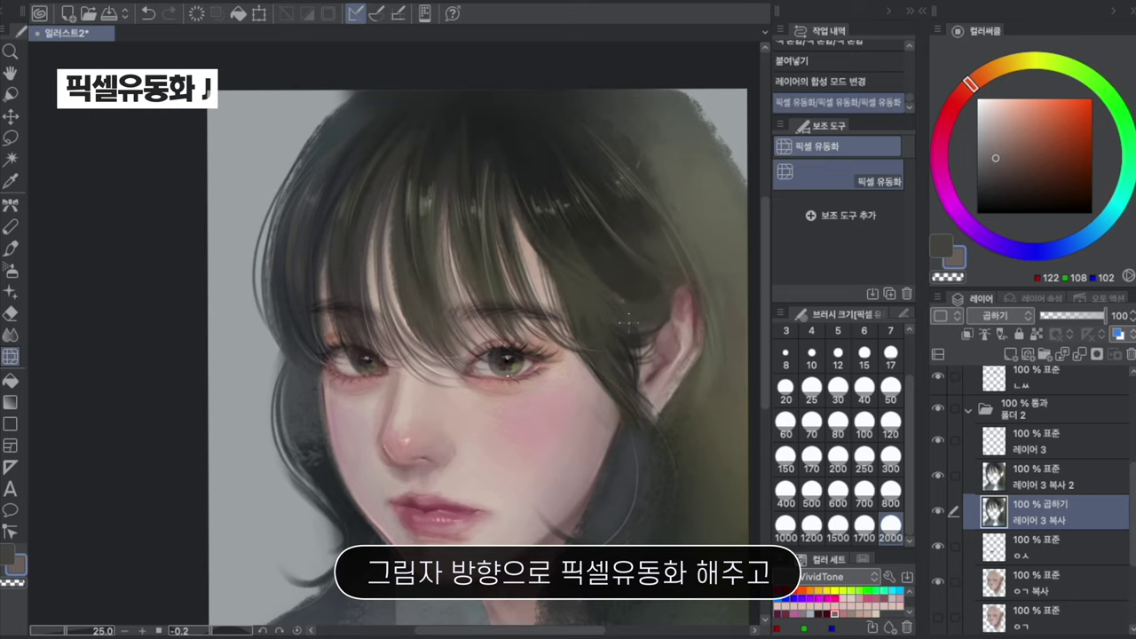
drag(628, 323, 645, 320)
Step: Adjust the hair shadow layer to hue -58, saturation -19 and luminosity 71, and toggle its visibility to compare
key(ctrl+u)
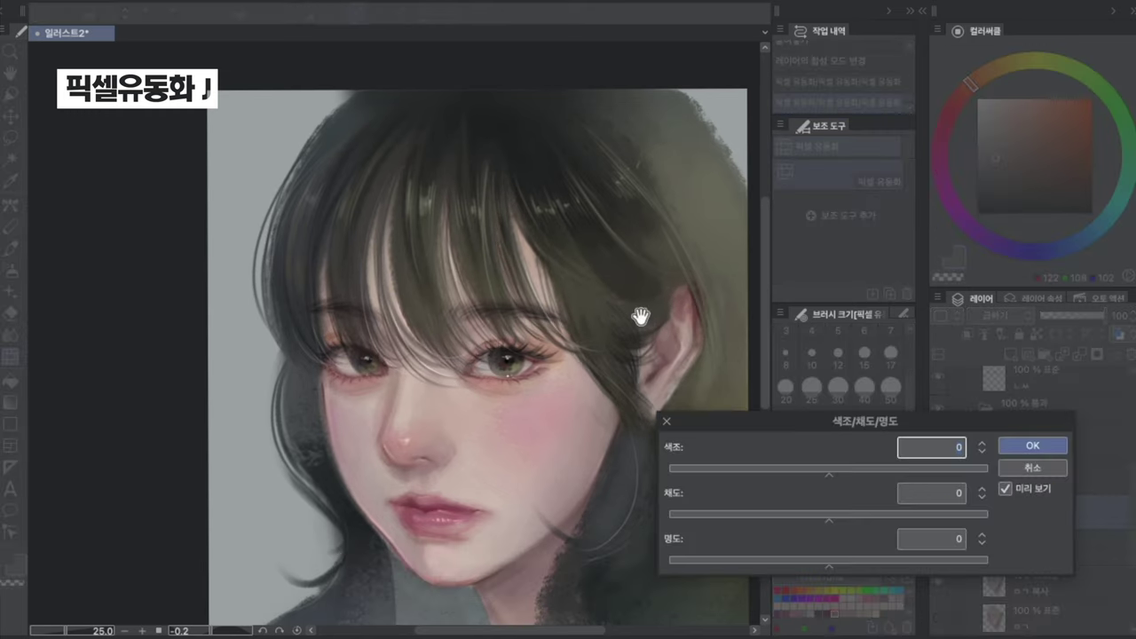
click(740, 470)
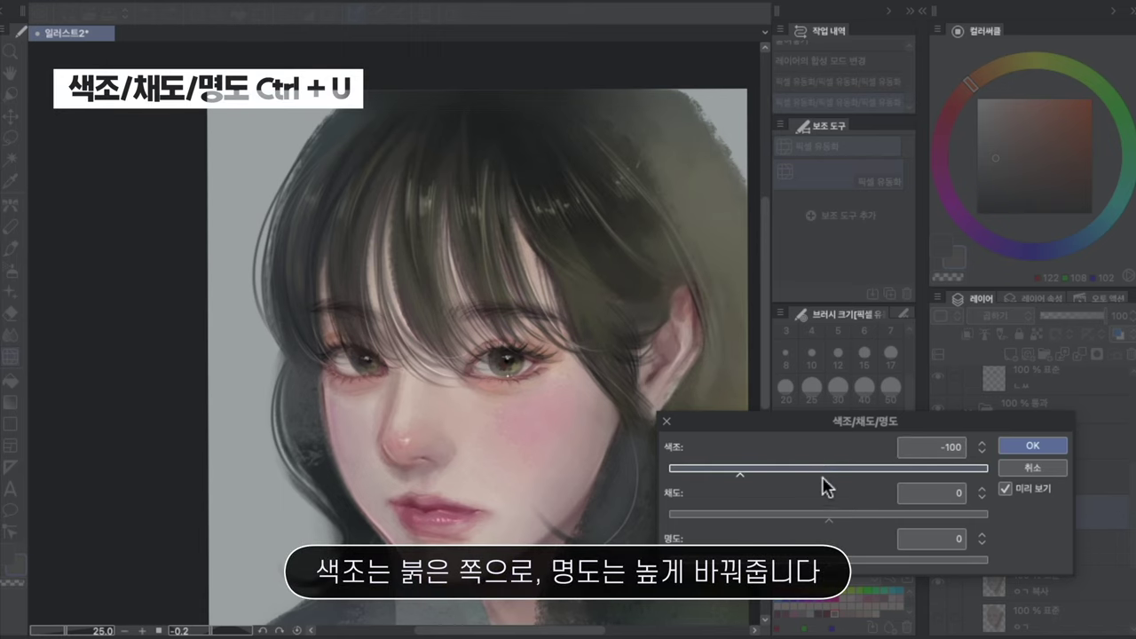
click(840, 515)
click(892, 559)
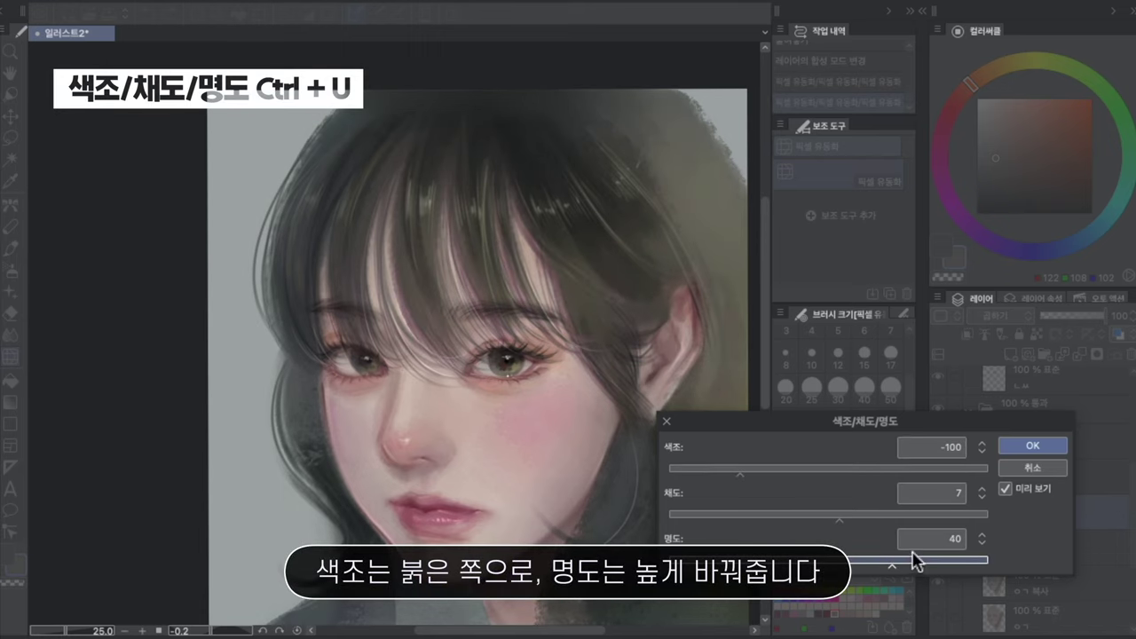
click(944, 560)
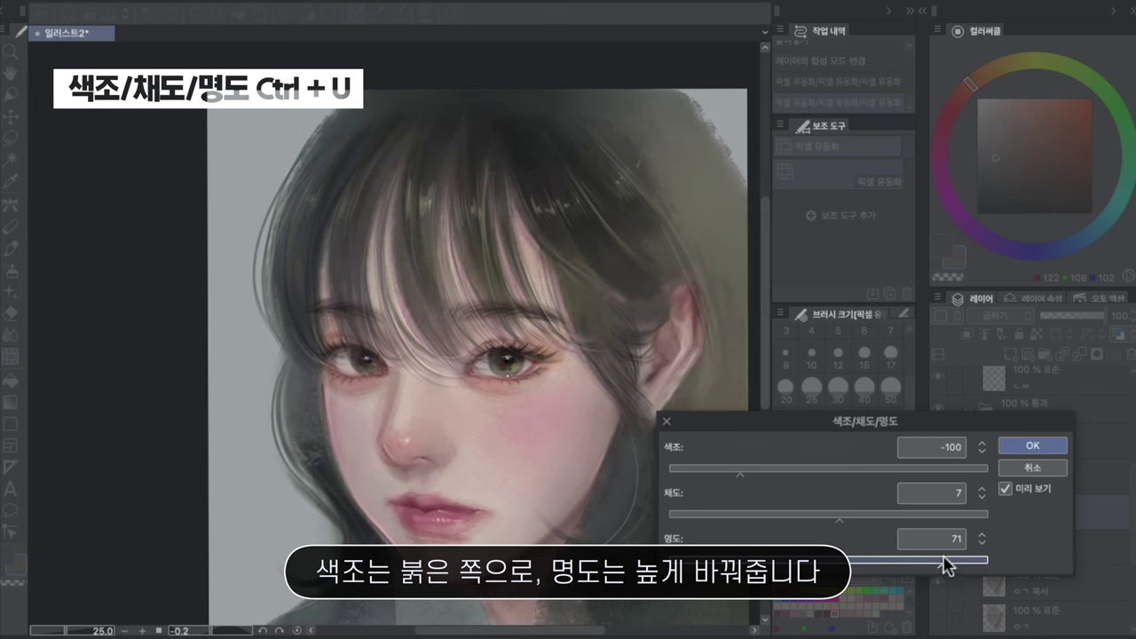
click(776, 469)
click(798, 514)
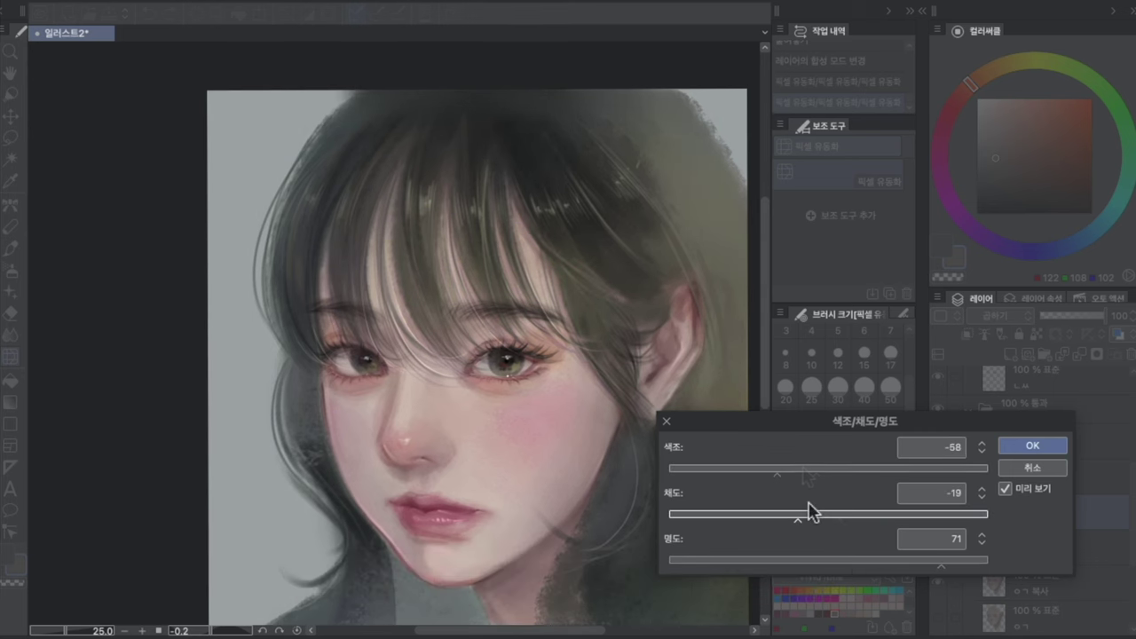
click(1034, 446)
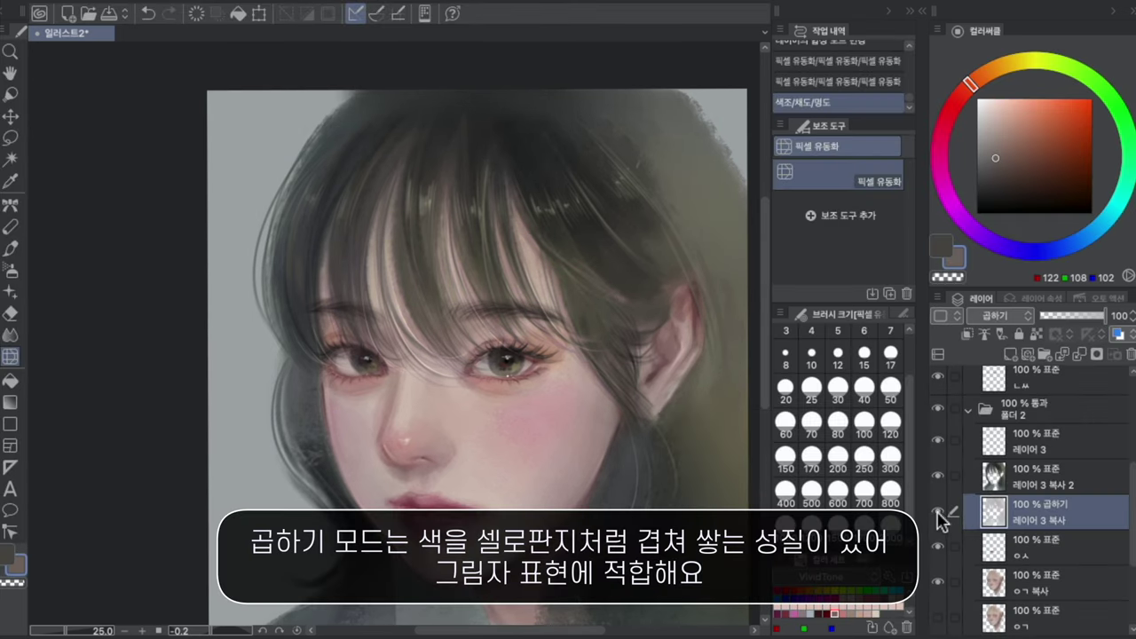
click(942, 506)
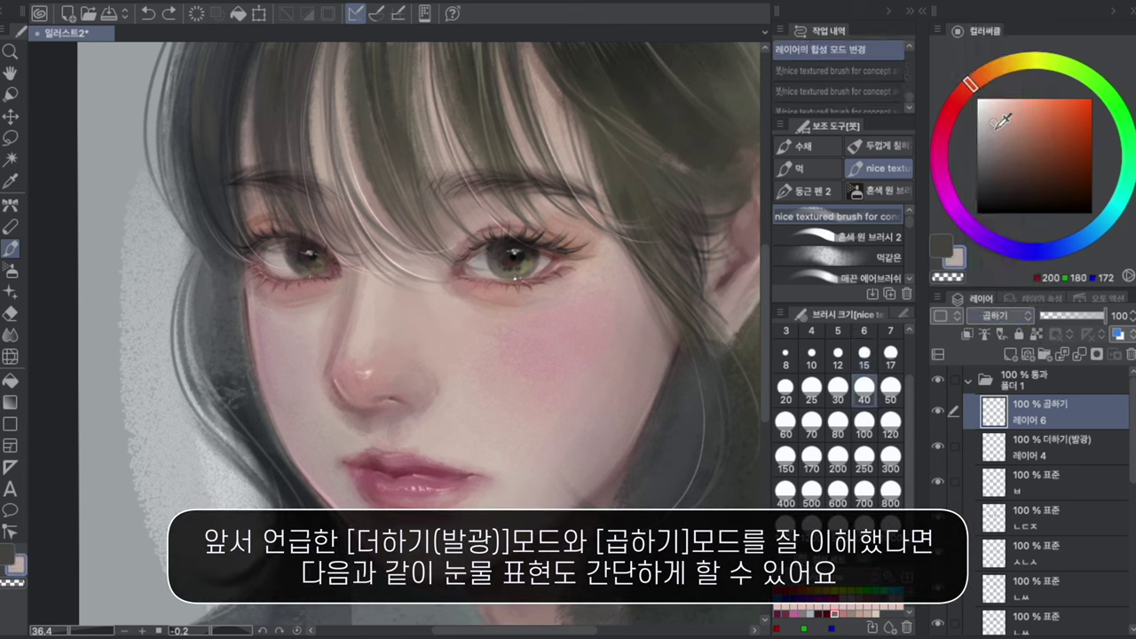
Step: On the 곱하기 layer 레이어 6, shade beneath the eyes and paint a tear streak from the near eye down the cheek
click(990, 129)
drag(474, 274, 553, 265)
drag(264, 267, 323, 277)
click(517, 286)
key(ctrl+z)
key(ctrl+z)
mouse_move(517, 285)
mouse_down()
mouse_move(518, 305)
mouse_move(506, 300)
mouse_move(506, 424)
mouse_up()
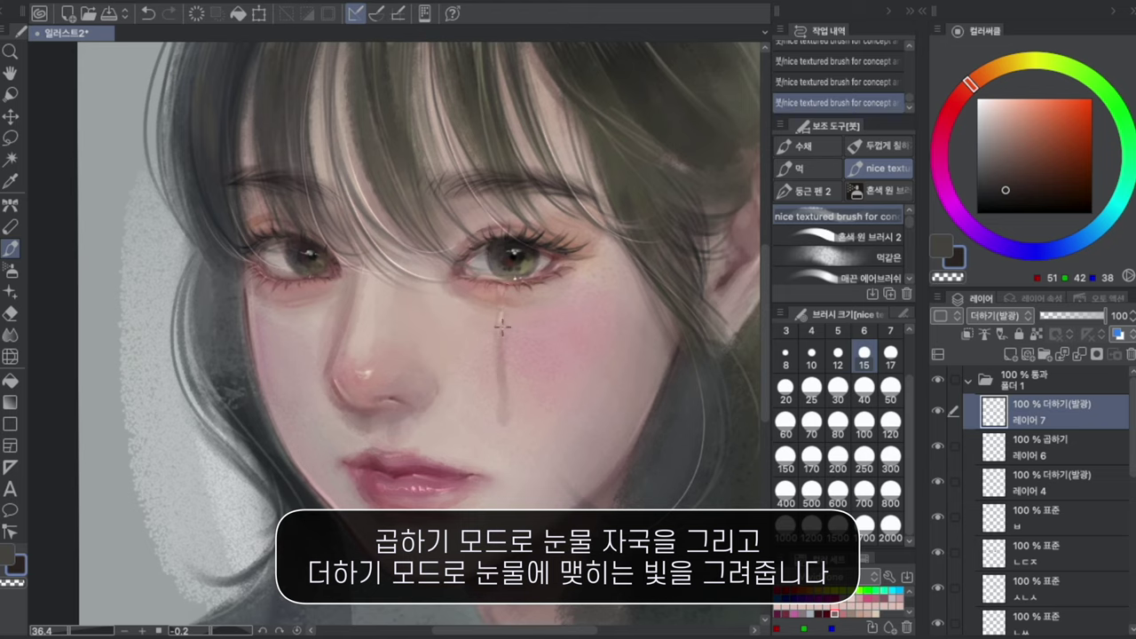
Step: Highlight the tear on the 더하기(발광) layer 레이어 7, using RGB 51, 42, 38 at size 15 and RGB 248, 221, 209 at size 7
drag(503, 408, 506, 417)
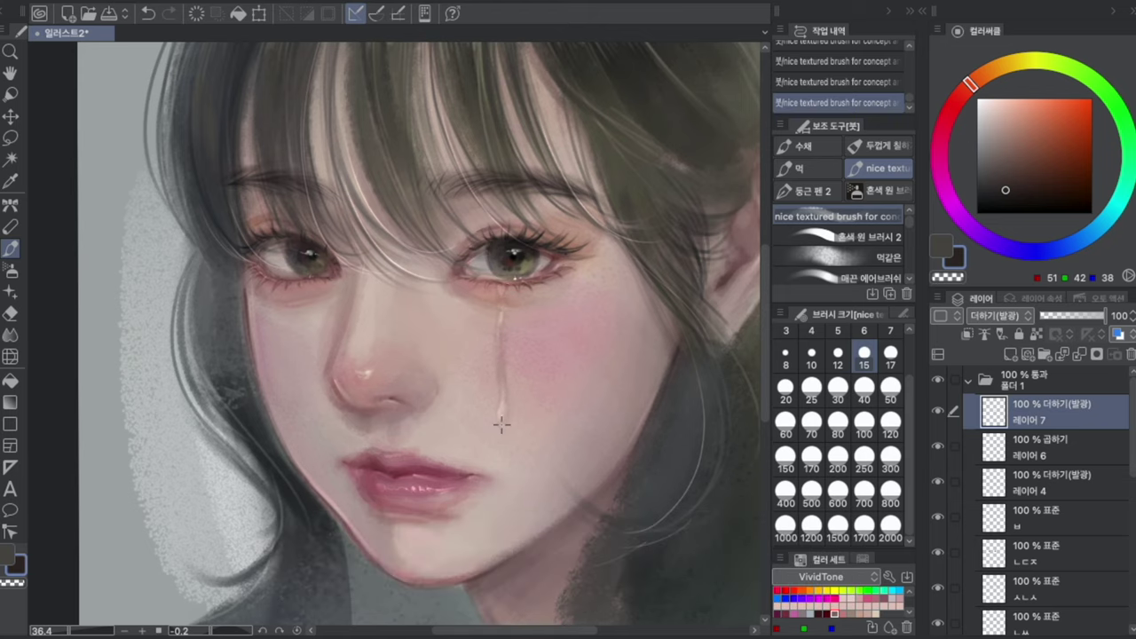
click(995, 101)
drag(910, 421, 918, 385)
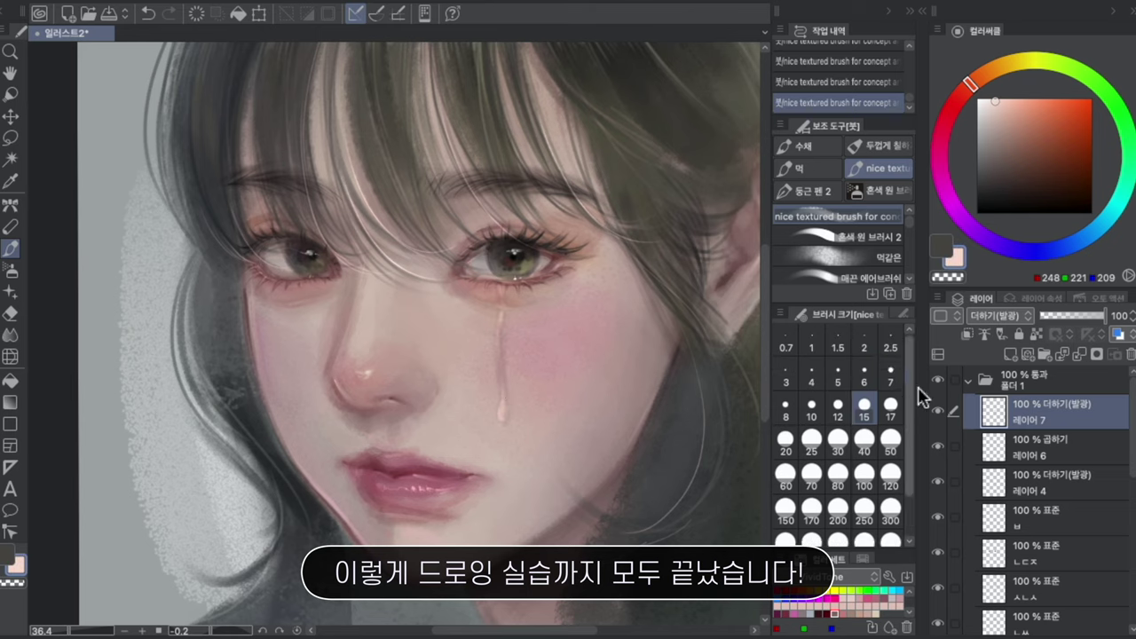
click(890, 376)
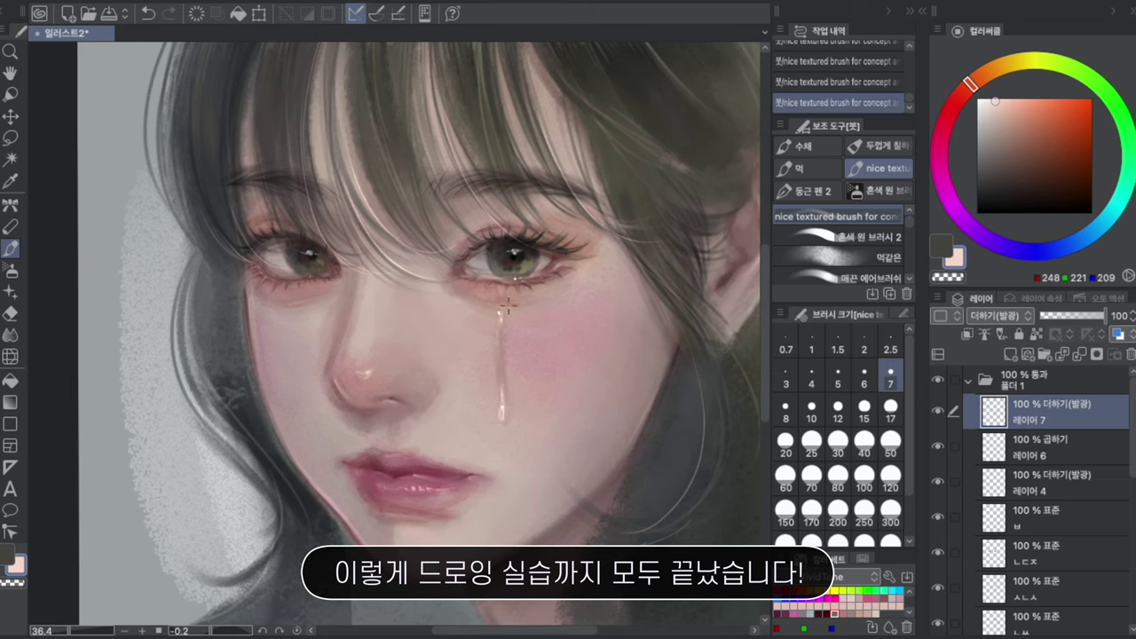
Step: Soften the tear streak's shading on 레이어 6 with the 부드러움 eraser at size 15 and size 80
click(1052, 439)
key(e)
click(862, 417)
drag(502, 337, 504, 373)
drag(503, 346, 507, 380)
key(ctrl+z)
click(841, 472)
drag(598, 458, 595, 449)
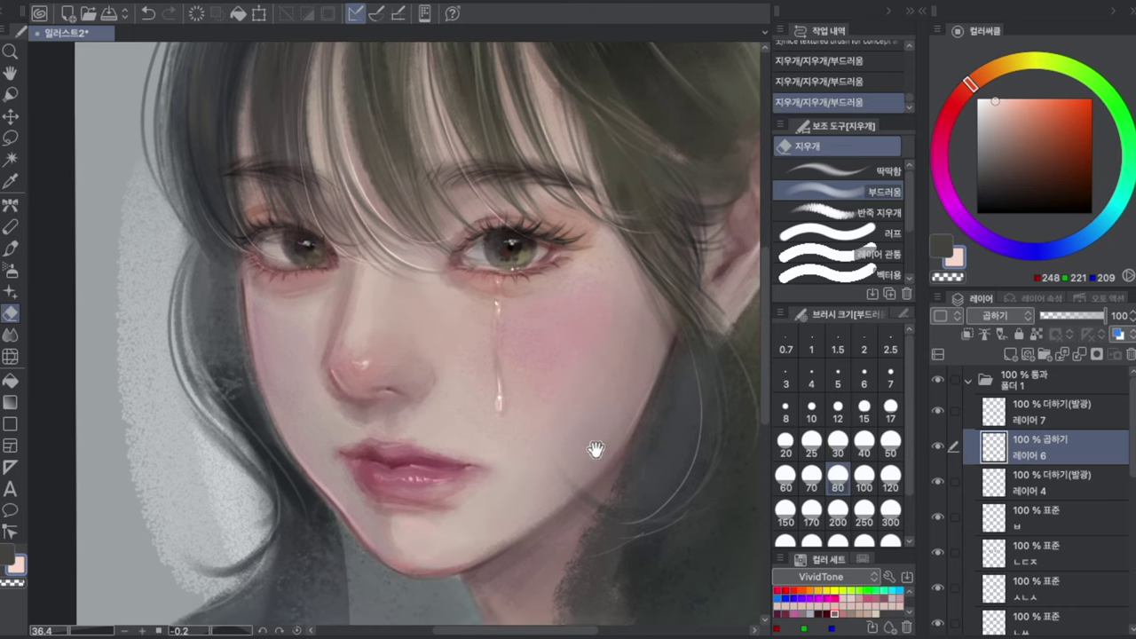
drag(511, 355, 520, 399)
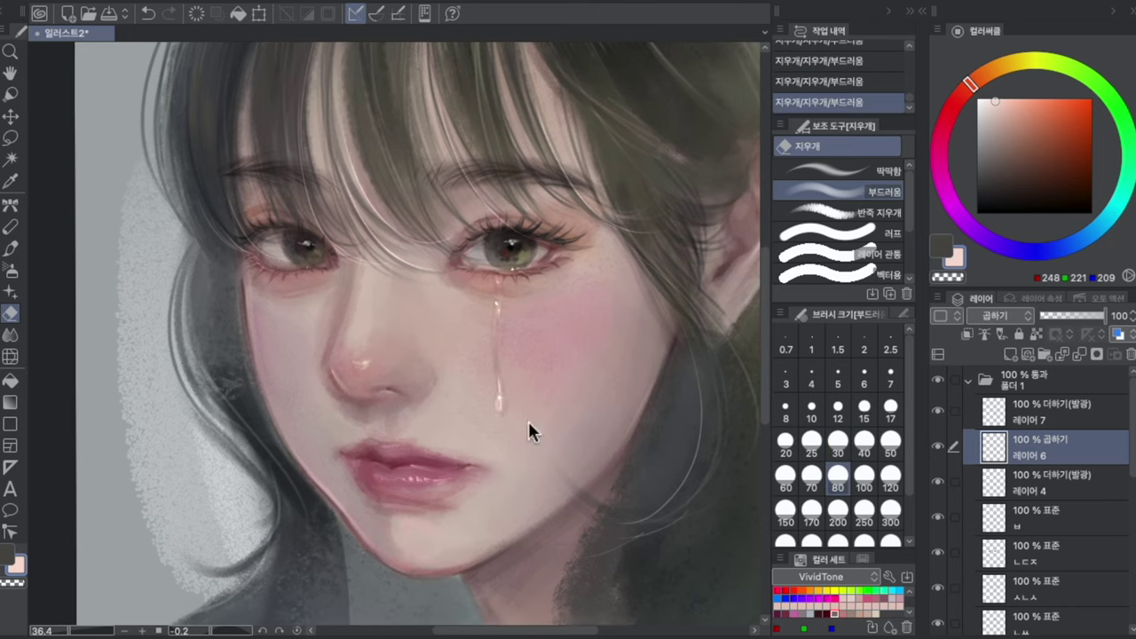